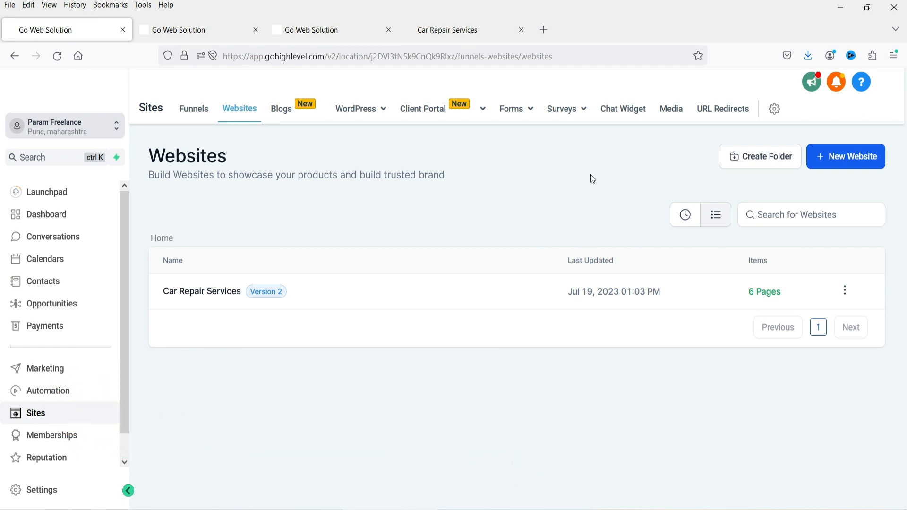
# - On the live Car Repair Services site, open and close the live chat widget
pyautogui.click(490, 39)
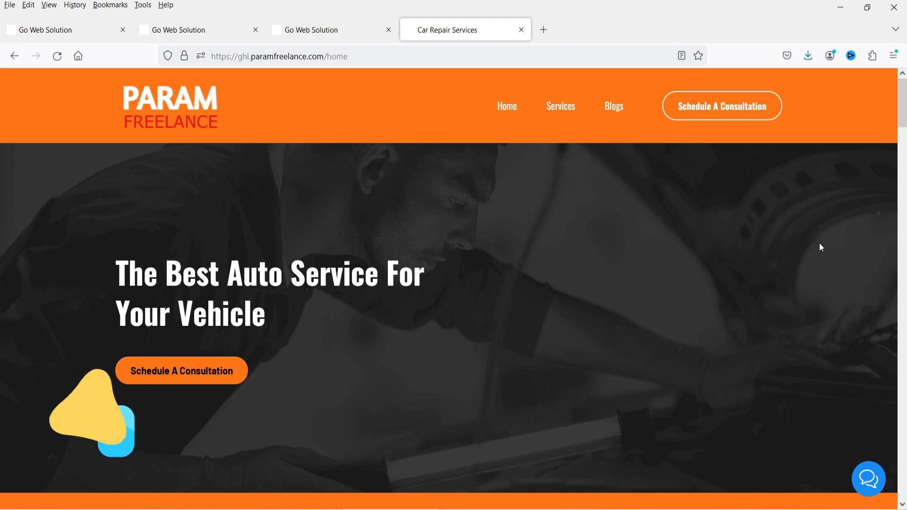
pyautogui.click(876, 480)
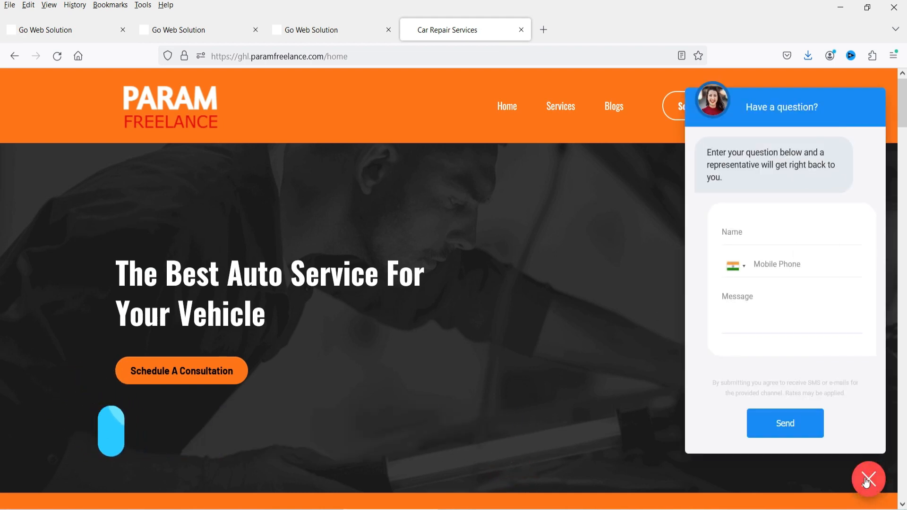
pyautogui.click(868, 480)
# - Scroll down to the Contact Us Now! form, then return to the page builder
pyautogui.scroll(-5, 630, 191)
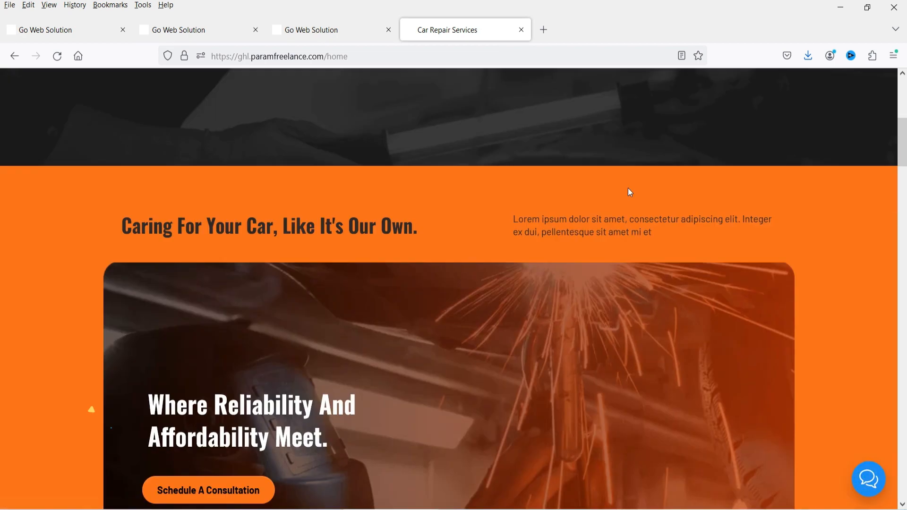
pyautogui.scroll(-12, 630, 192)
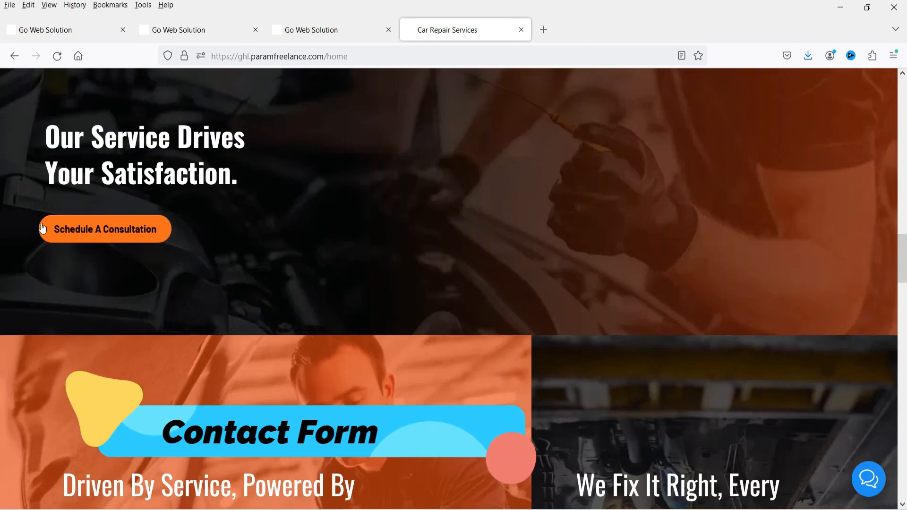
pyautogui.click(105, 229)
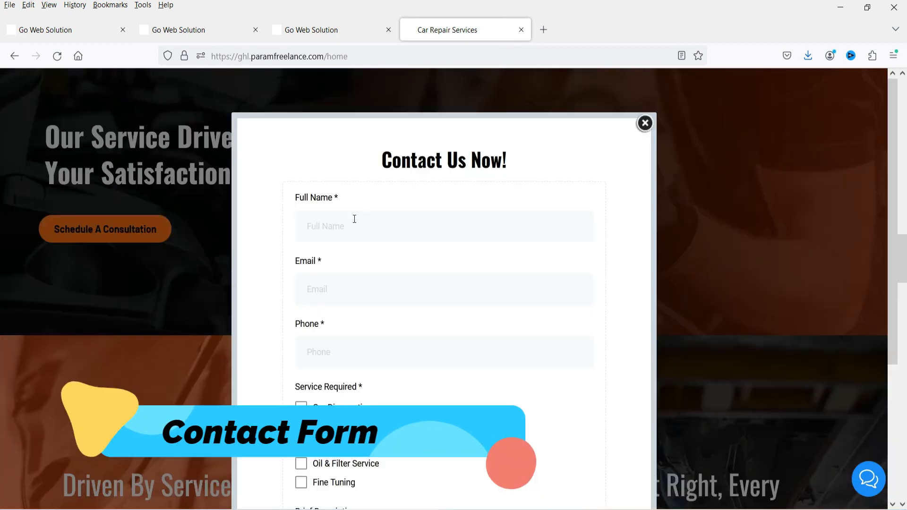
pyautogui.scroll(-4, 425, 251)
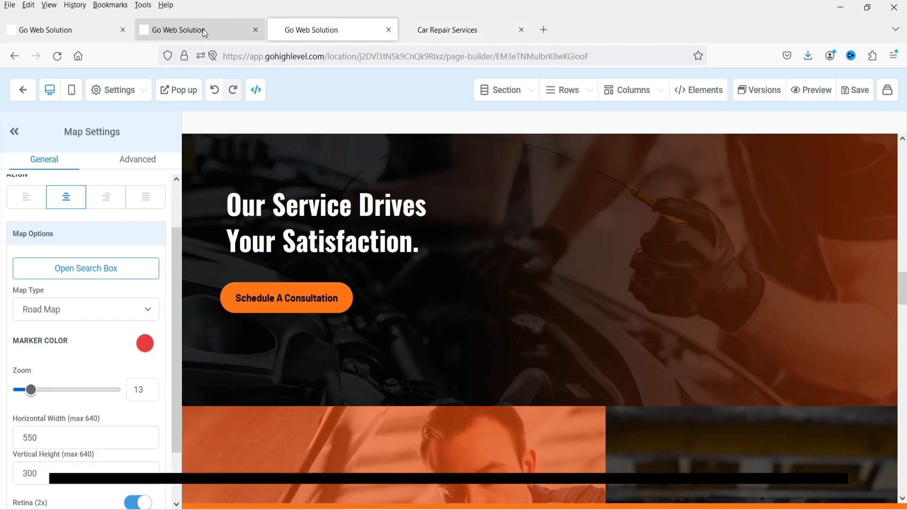
pyautogui.click(202, 29)
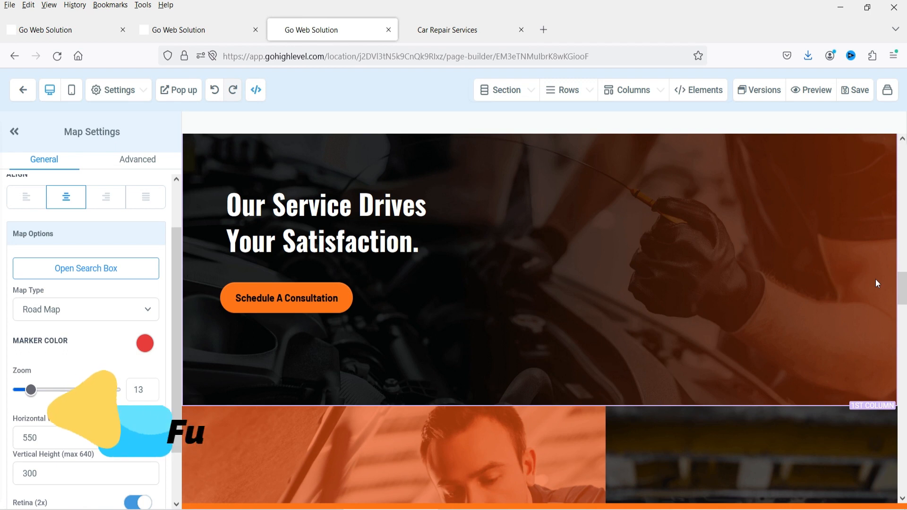
# - Scroll the car repair page in the builder back up from the service cards
pyautogui.scroll(6, 719, 267)
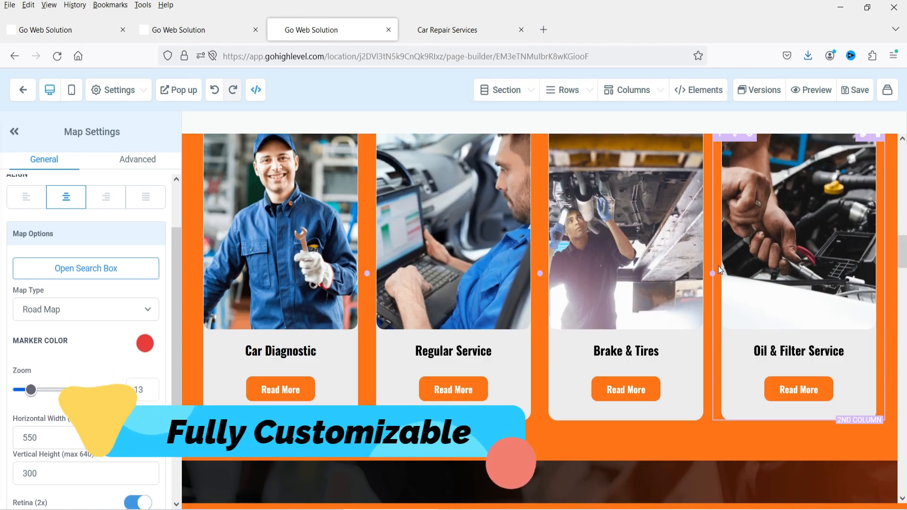
pyautogui.scroll(5, 719, 266)
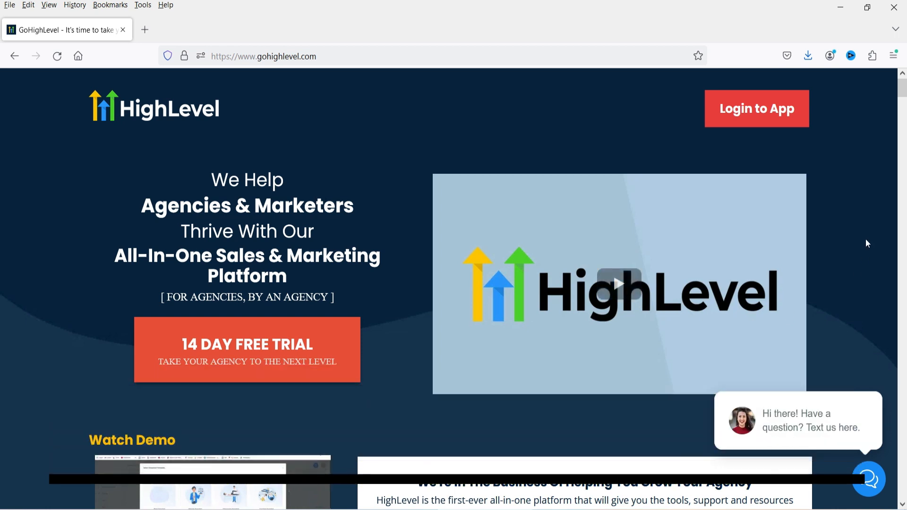
# - Scroll through the HighLevel homepage offering the 14-day free trial
pyautogui.scroll(-10, 866, 239)
pyautogui.scroll(-20, 865, 248)
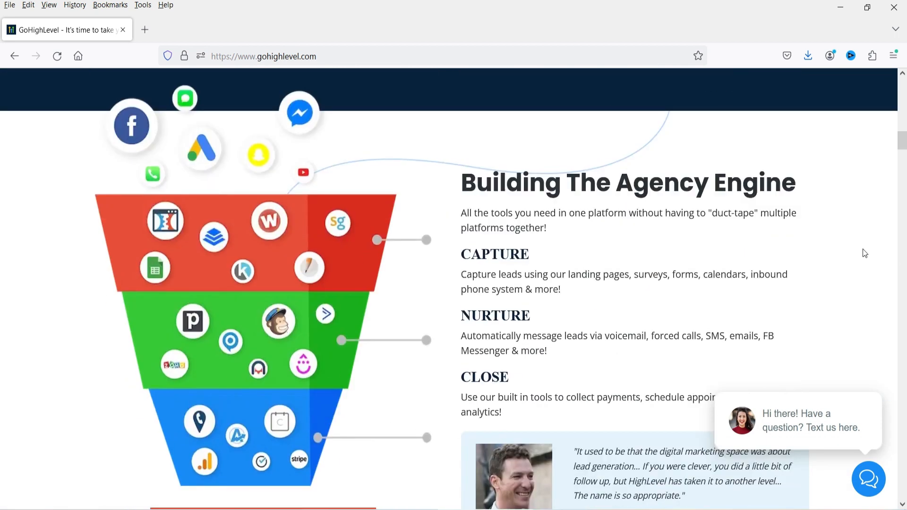
pyautogui.scroll(3, 903, 397)
pyautogui.scroll(-3, 903, 397)
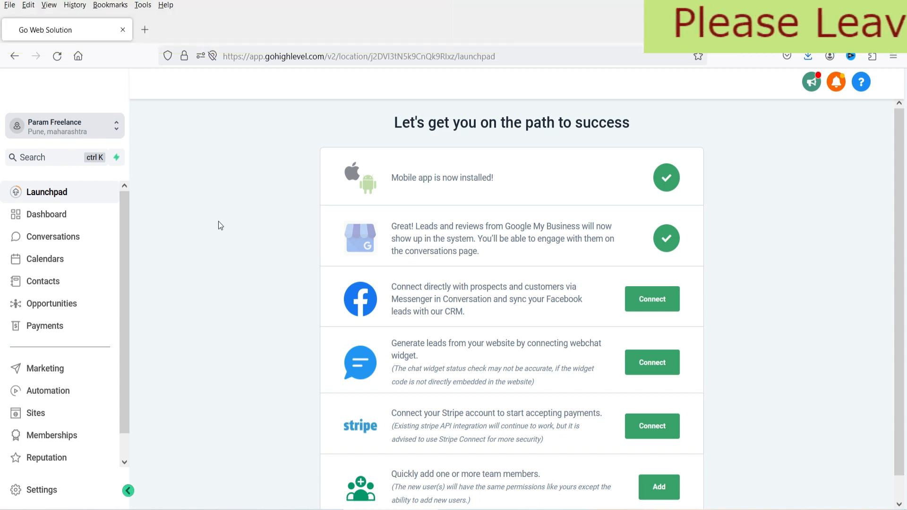
# - Create a new website from templates via Sites > Websites > New Website > From templates
pyautogui.click(42, 417)
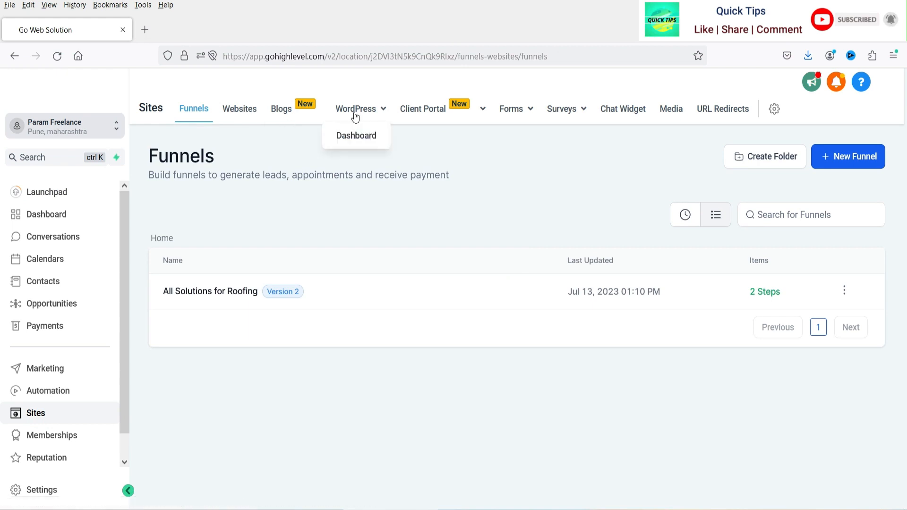
pyautogui.moveTo(435, 122)
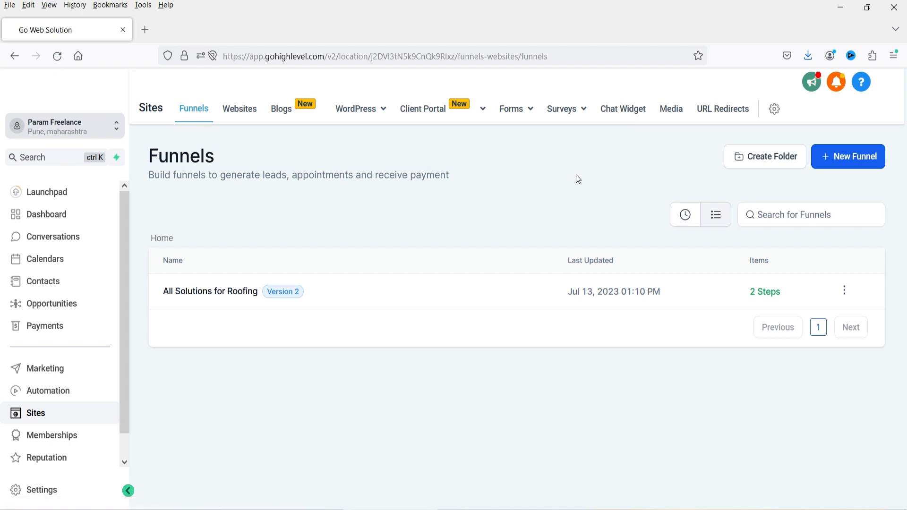
pyautogui.click(250, 124)
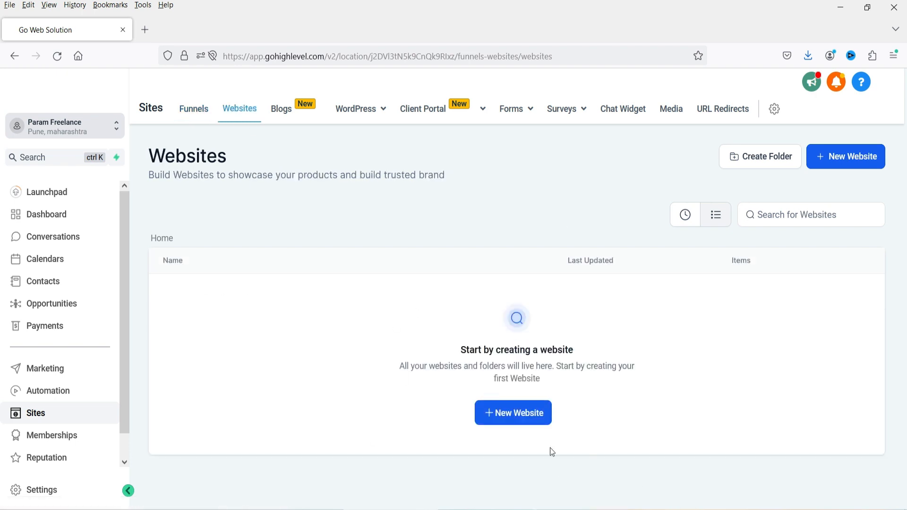
pyautogui.click(525, 424)
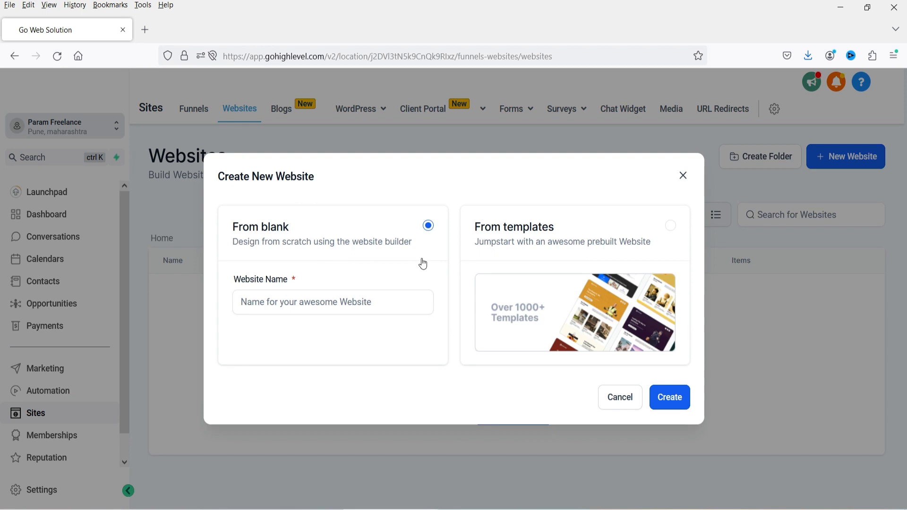
pyautogui.click(538, 256)
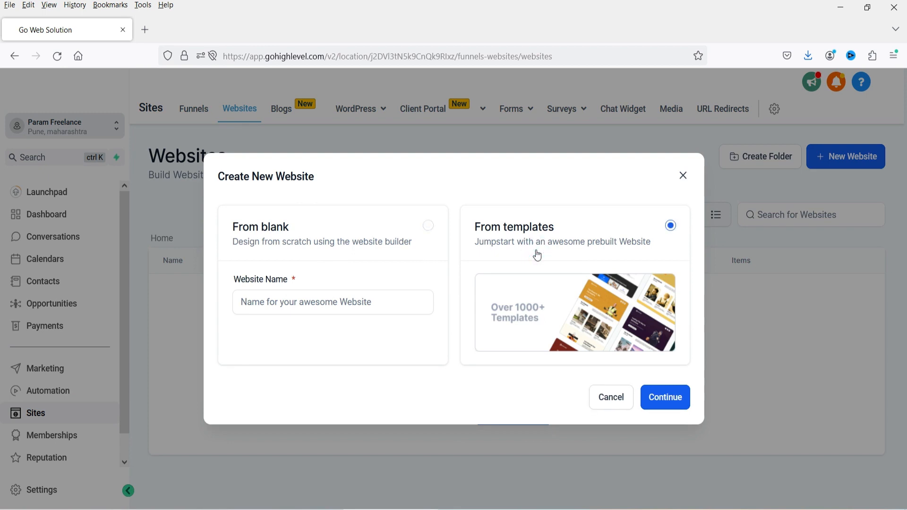
pyautogui.click(661, 405)
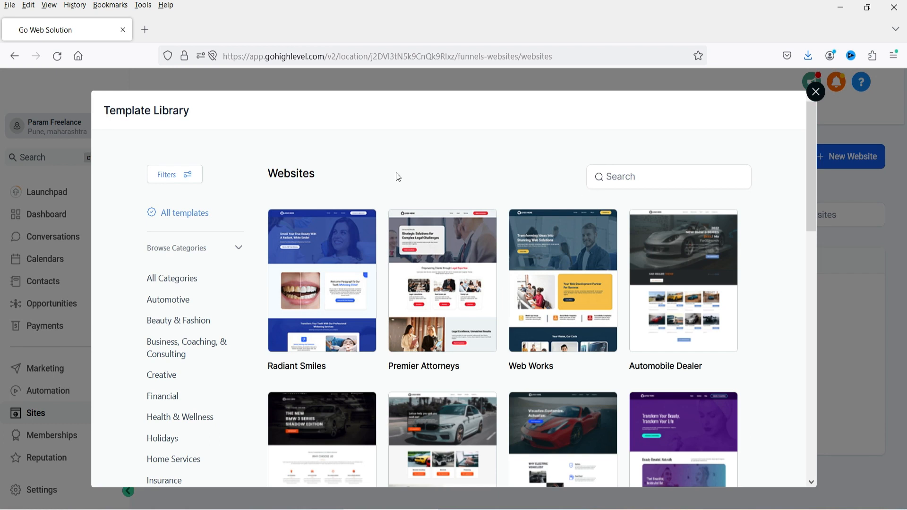
# - Browse the Template Library and filter it to the Beauty & Fashion category
pyautogui.scroll(-3, 207, 304)
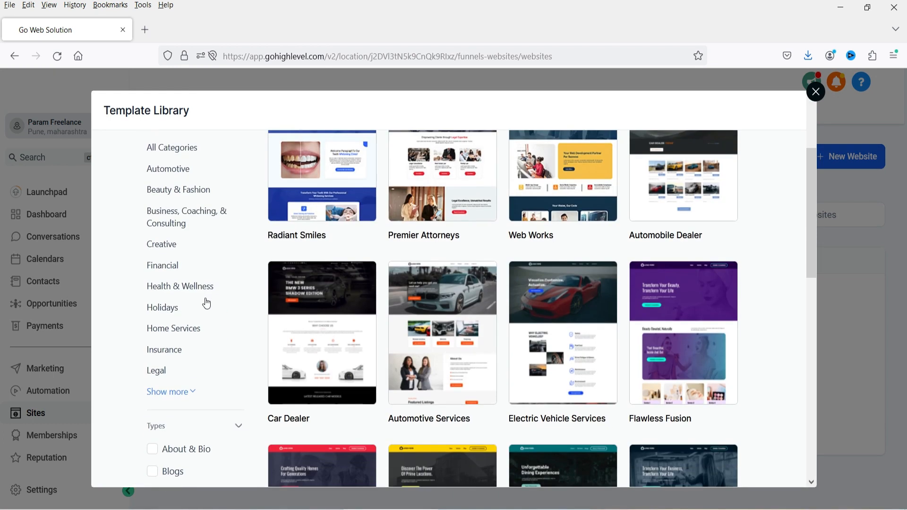
pyautogui.scroll(-5, 207, 303)
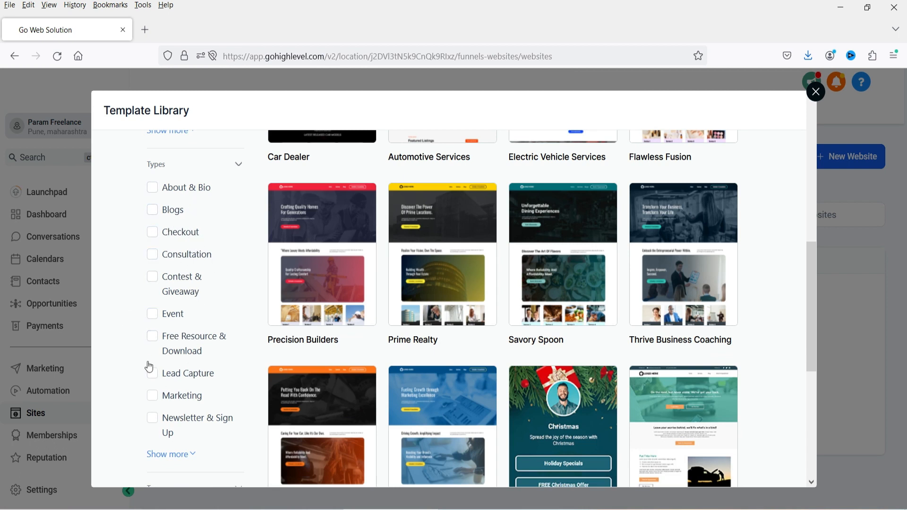
pyautogui.scroll(-6, 179, 364)
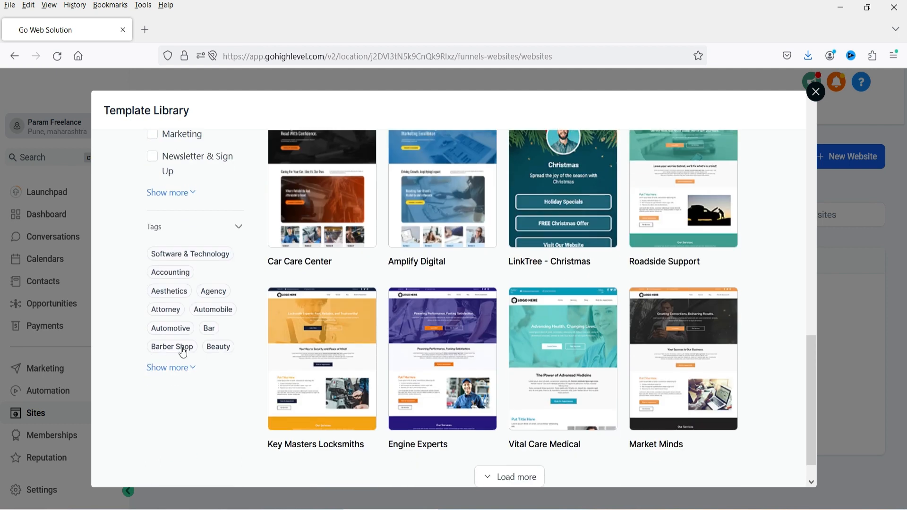
pyautogui.scroll(5, 179, 365)
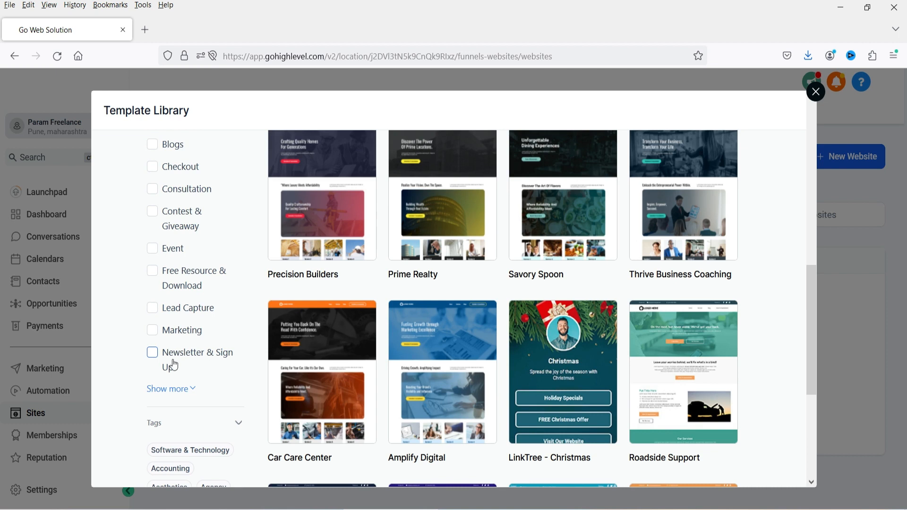
pyautogui.scroll(6, 175, 359)
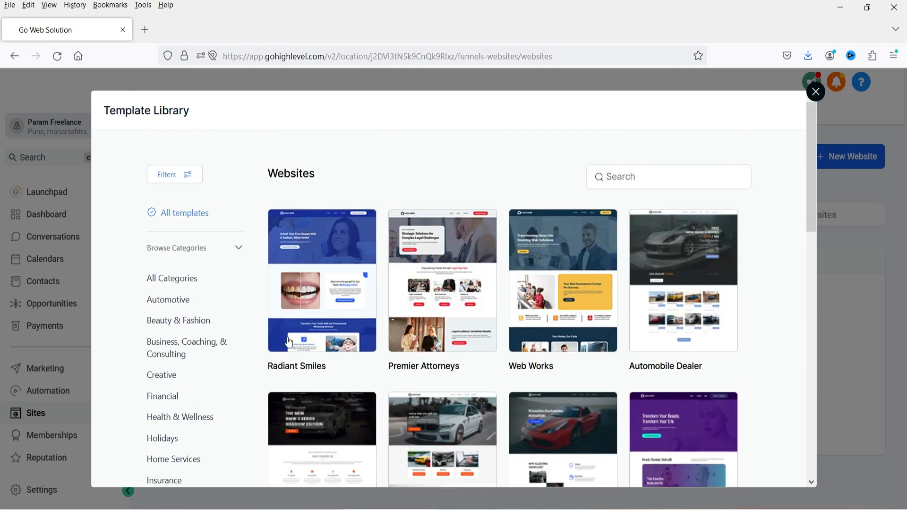
pyautogui.click(182, 329)
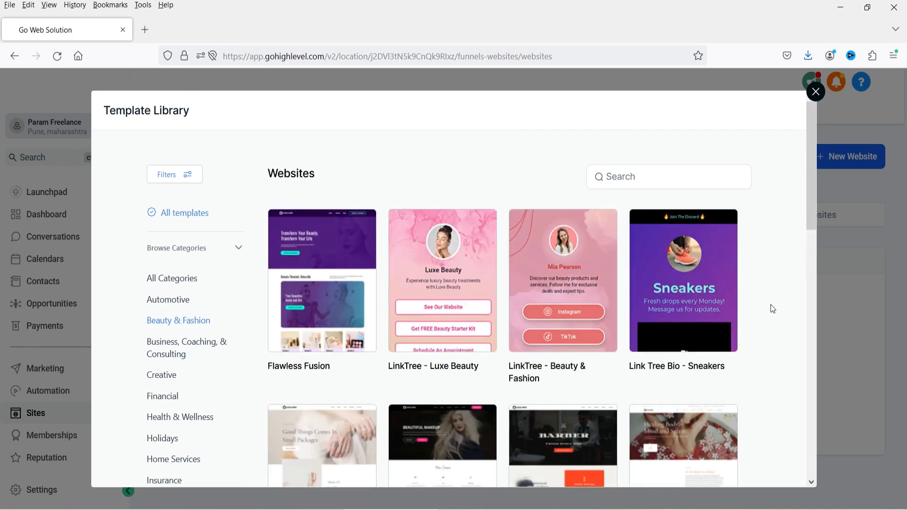
pyautogui.scroll(-1, 767, 300)
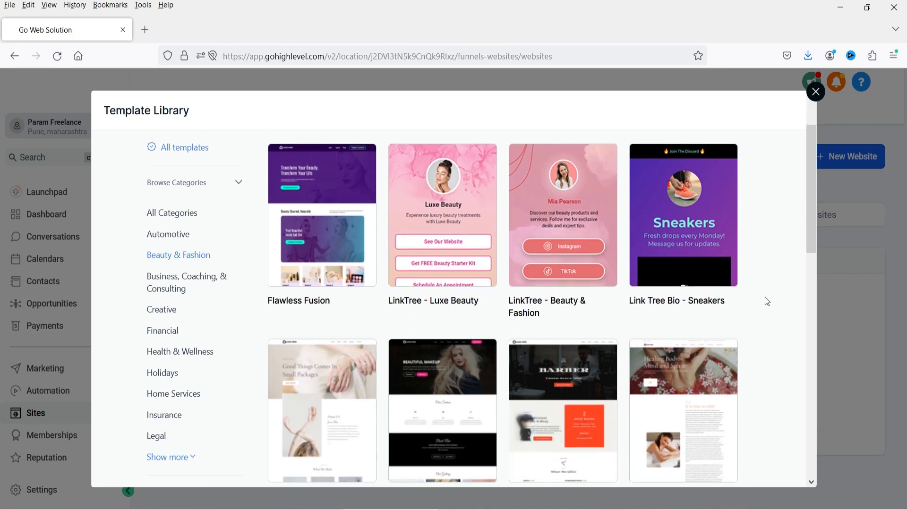
pyautogui.scroll(-2, 765, 297)
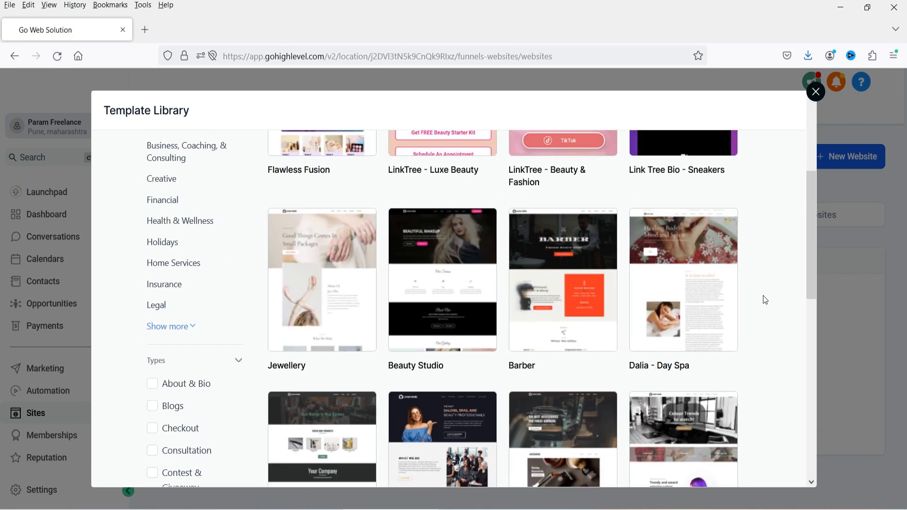
# - Preview the Dalia - Day Spa template, scroll through it, then go back to the template grid
pyautogui.click(690, 295)
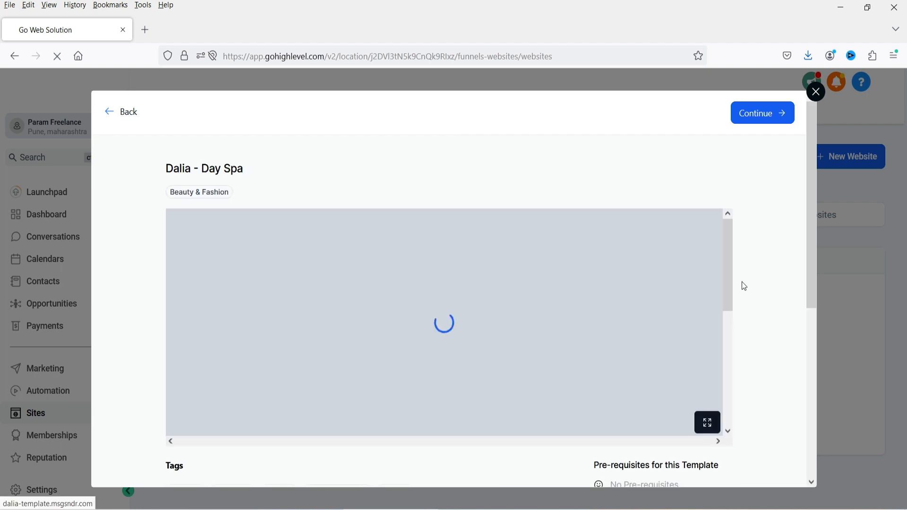
pyautogui.scroll(-1, 746, 281)
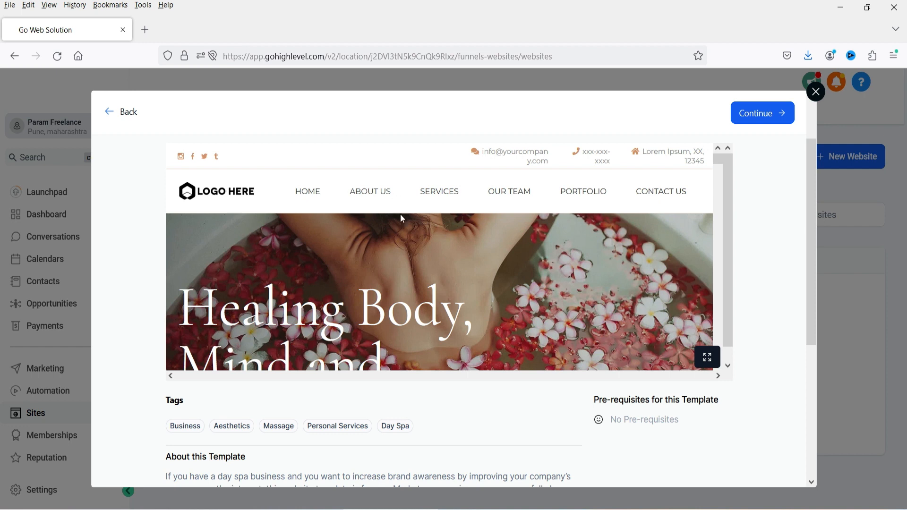
pyautogui.moveTo(426, 199)
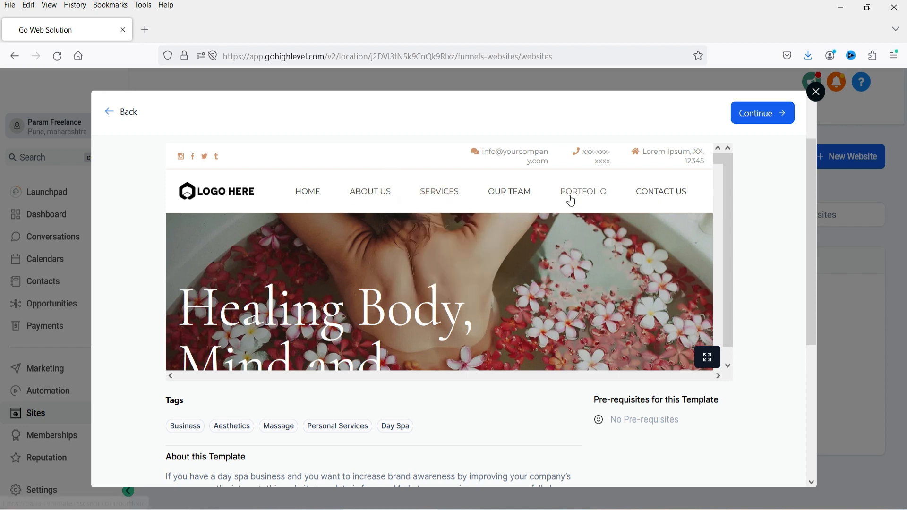
pyautogui.scroll(-3, 618, 246)
pyautogui.scroll(-7, 617, 245)
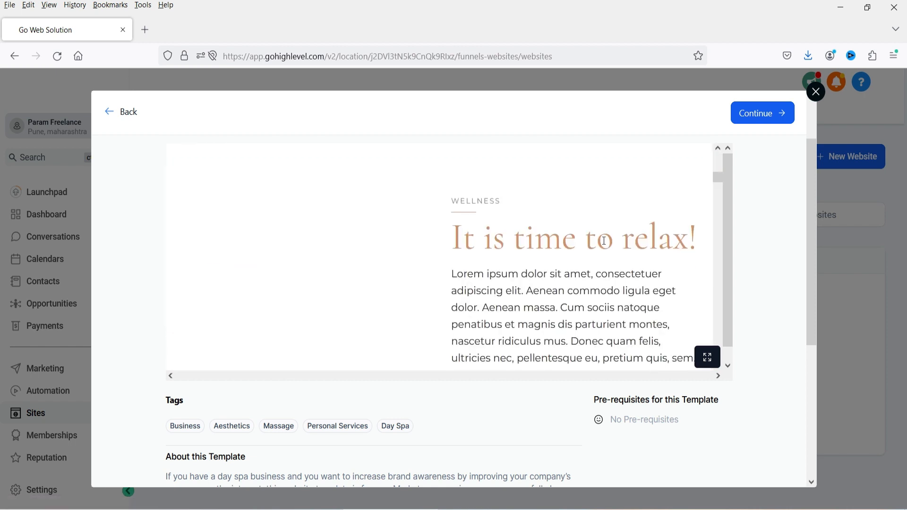
pyautogui.scroll(-10, 586, 245)
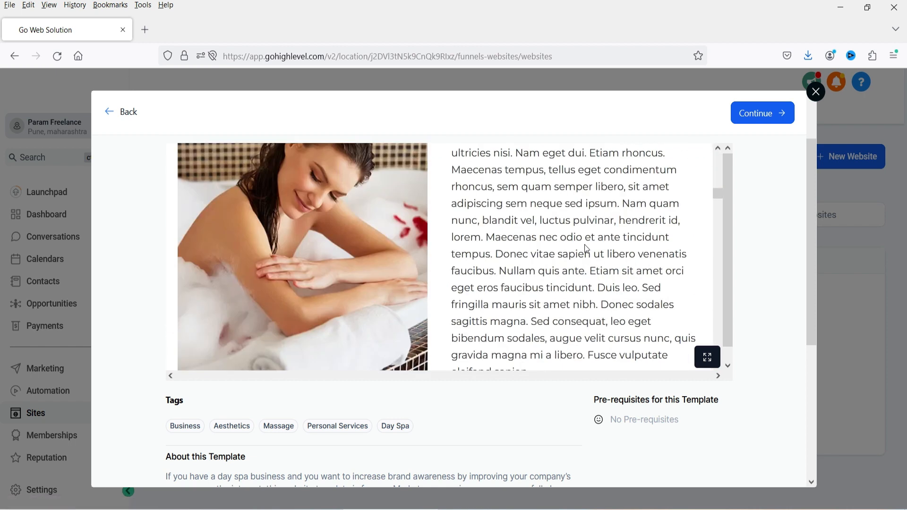
pyautogui.scroll(-3, 589, 256)
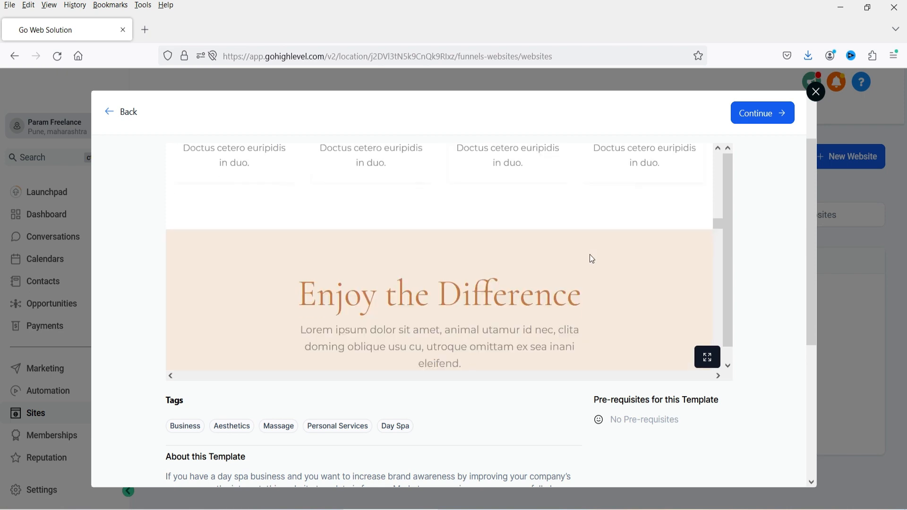
pyautogui.scroll(-3, 591, 258)
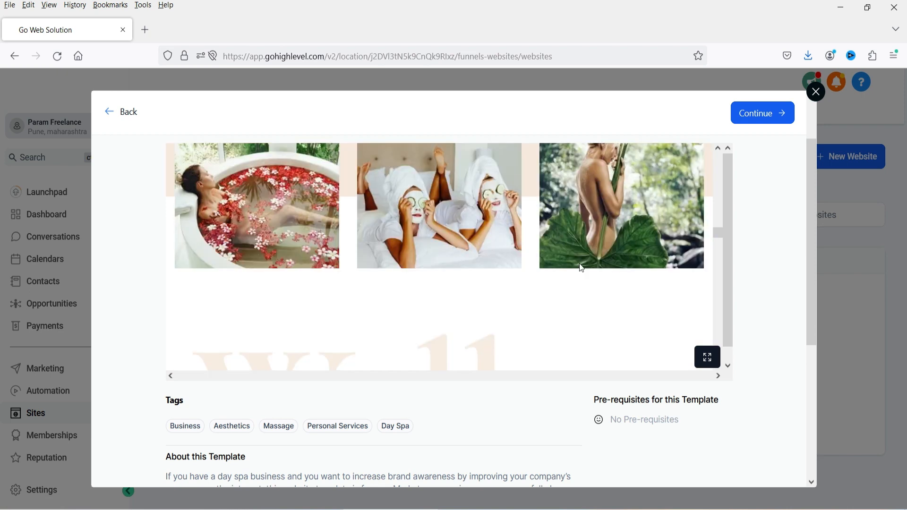
pyautogui.scroll(-2, 581, 265)
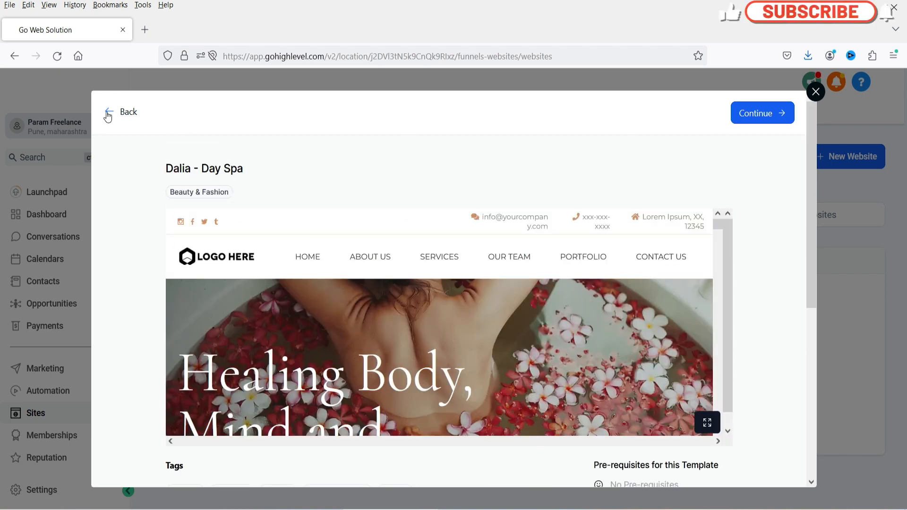
pyautogui.click(111, 114)
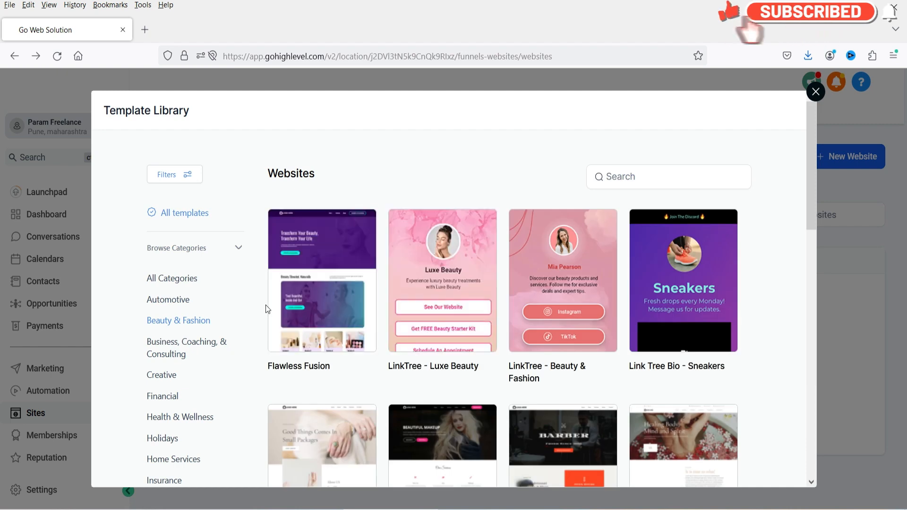
# - Filter the Template Library to the Automotive category
pyautogui.scroll(-3, 229, 373)
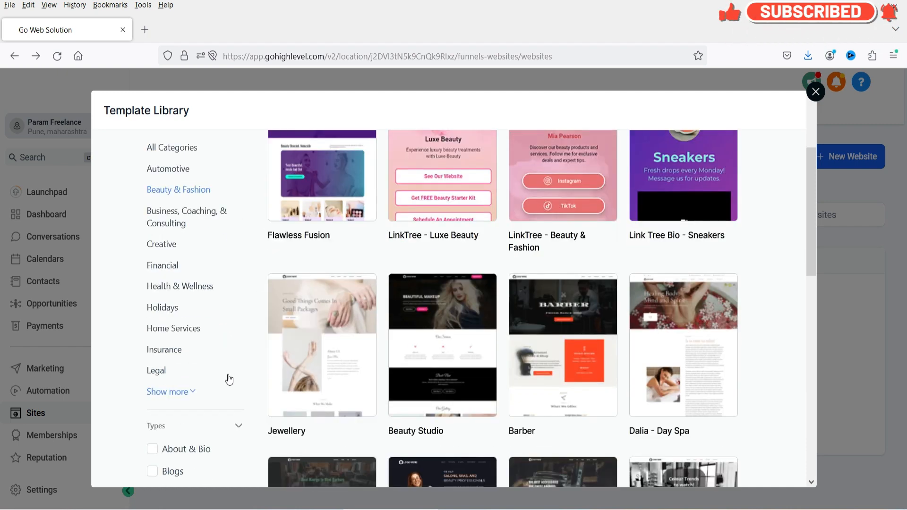
pyautogui.scroll(3, 227, 377)
pyautogui.click(157, 302)
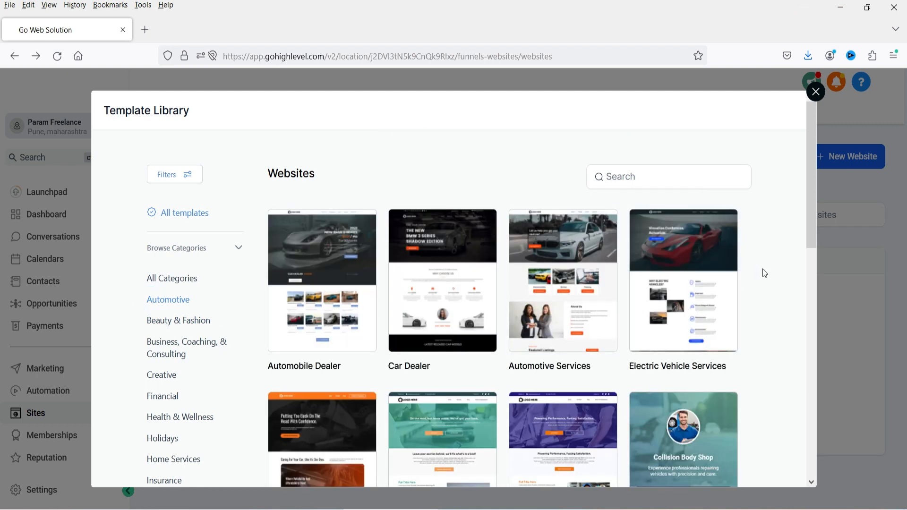
pyautogui.scroll(-3, 783, 303)
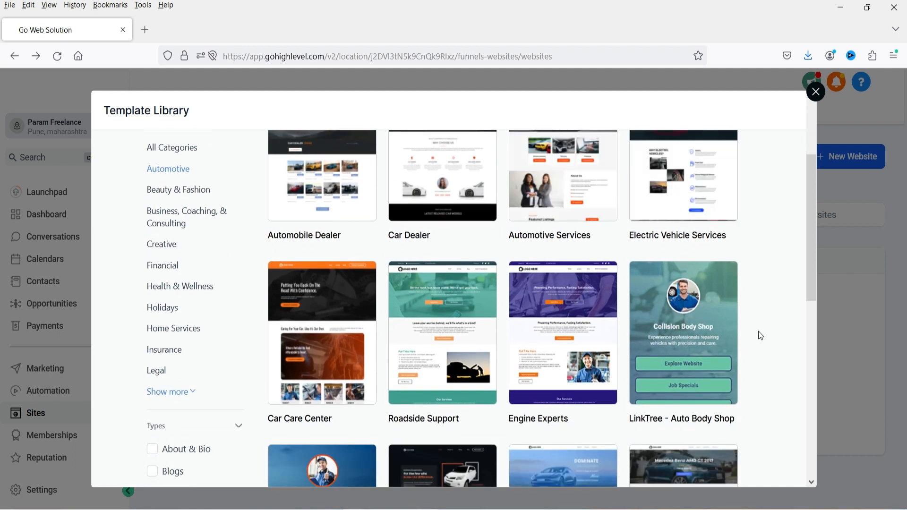
pyautogui.scroll(-5, 758, 333)
pyautogui.scroll(4, 759, 333)
# - Preview the Car Care Center template and scroll through its sections
pyautogui.moveTo(308, 310)
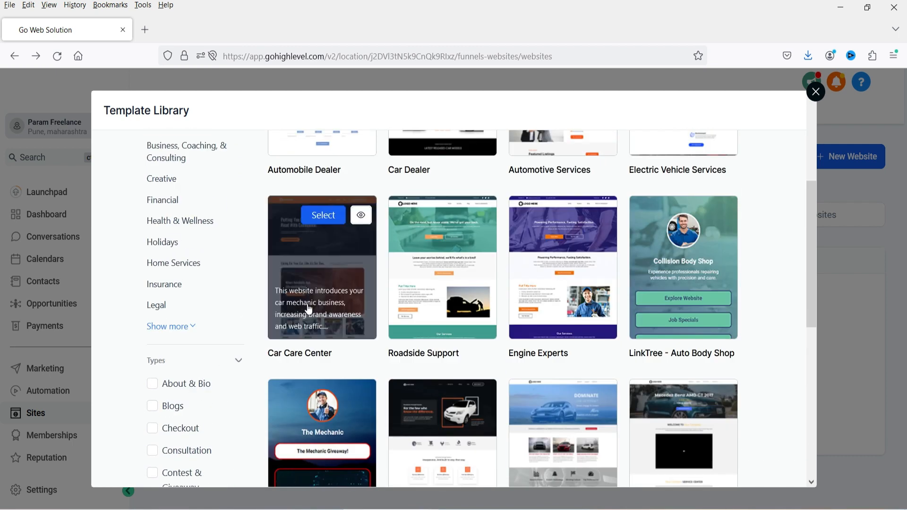
pyautogui.click(332, 282)
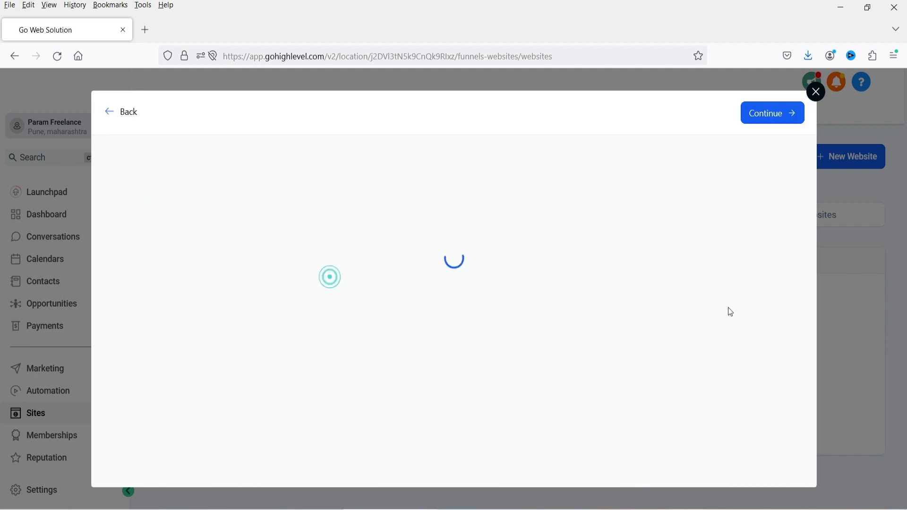
pyautogui.scroll(-2, 785, 342)
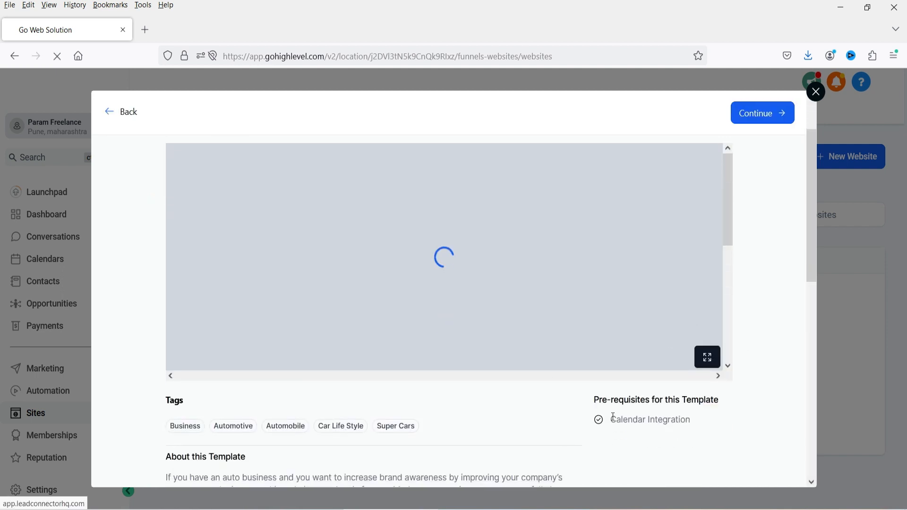
pyautogui.moveTo(614, 419); pyautogui.dragTo(718, 427)
pyautogui.click(719, 427)
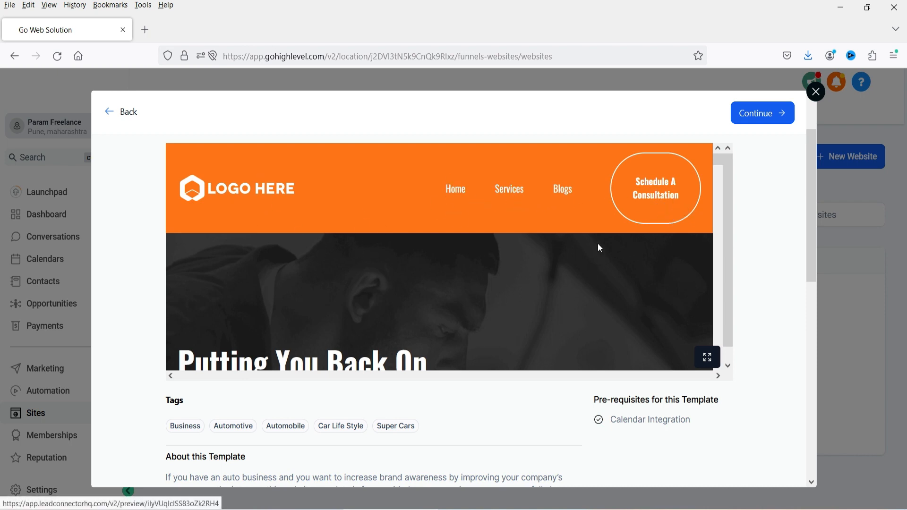
pyautogui.scroll(-5, 537, 260)
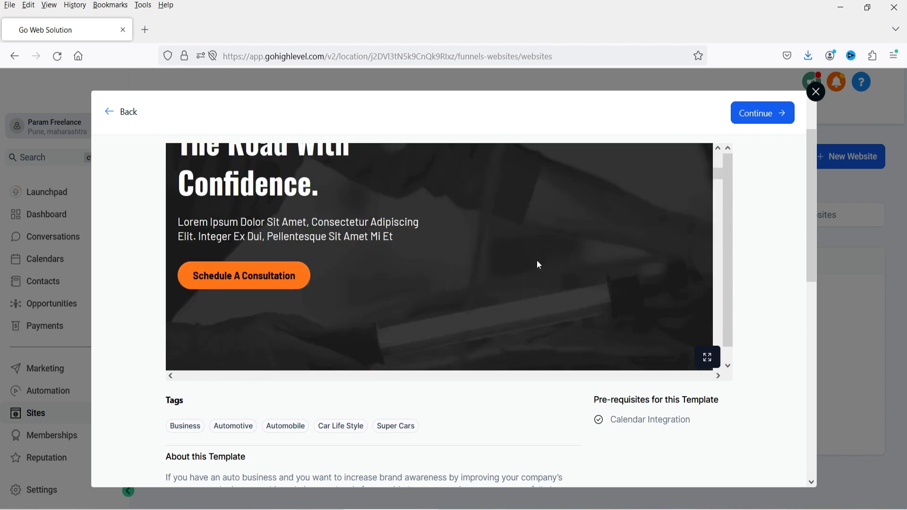
pyautogui.scroll(5, 537, 260)
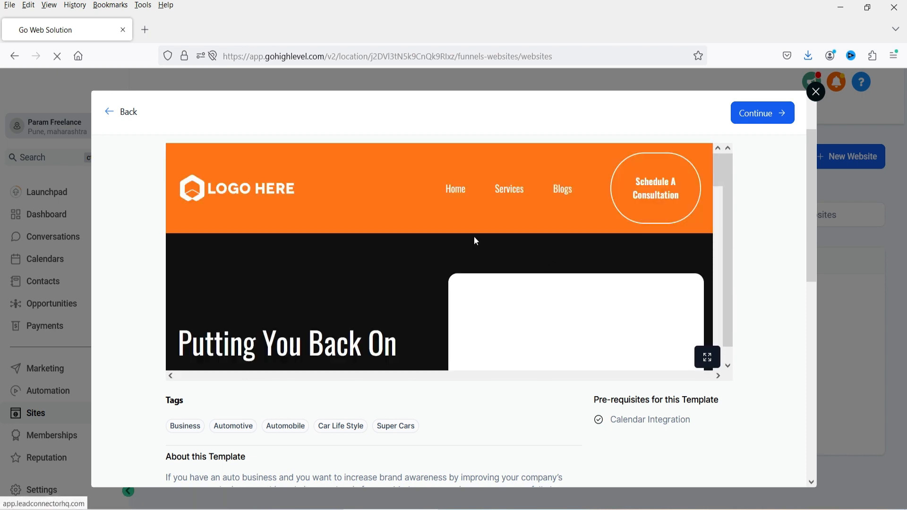
pyautogui.scroll(-3, 343, 262)
pyautogui.scroll(-5, 353, 239)
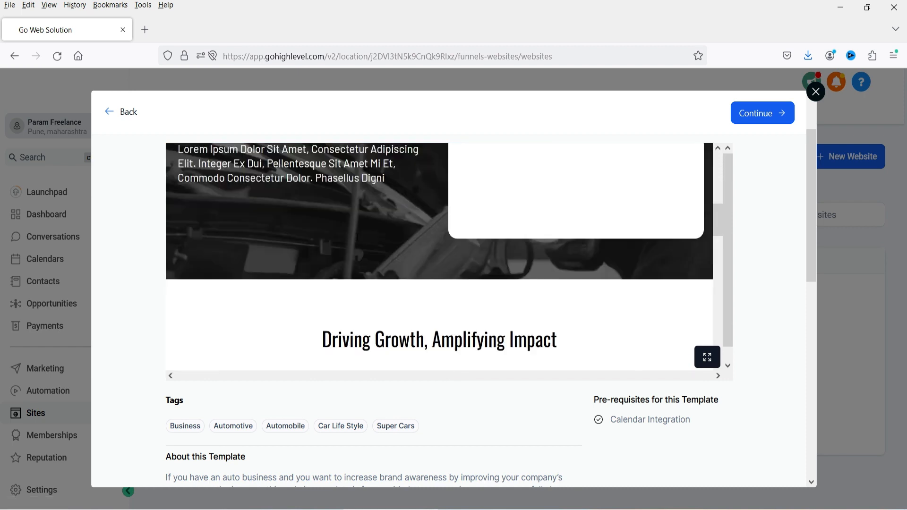
pyautogui.scroll(10, 359, 231)
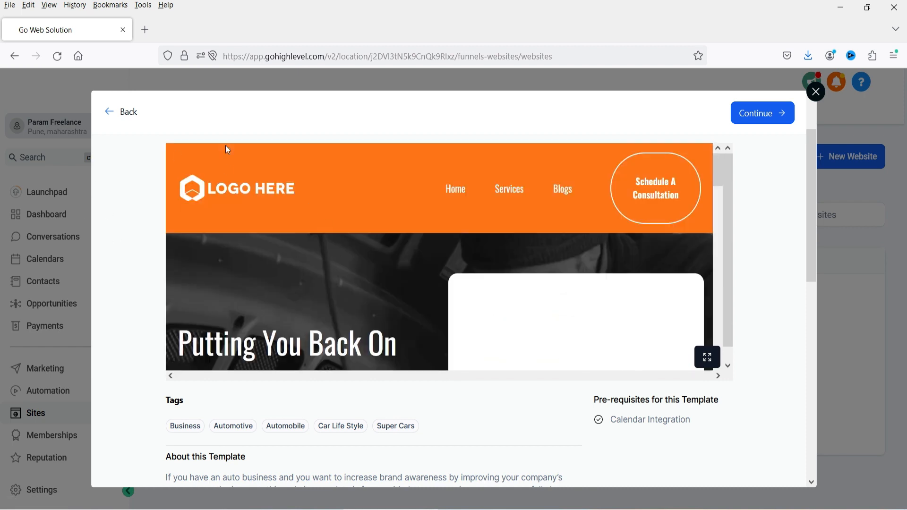
# - Get the Car Care Center template after agreeing to its image usage terms
pyautogui.click(749, 126)
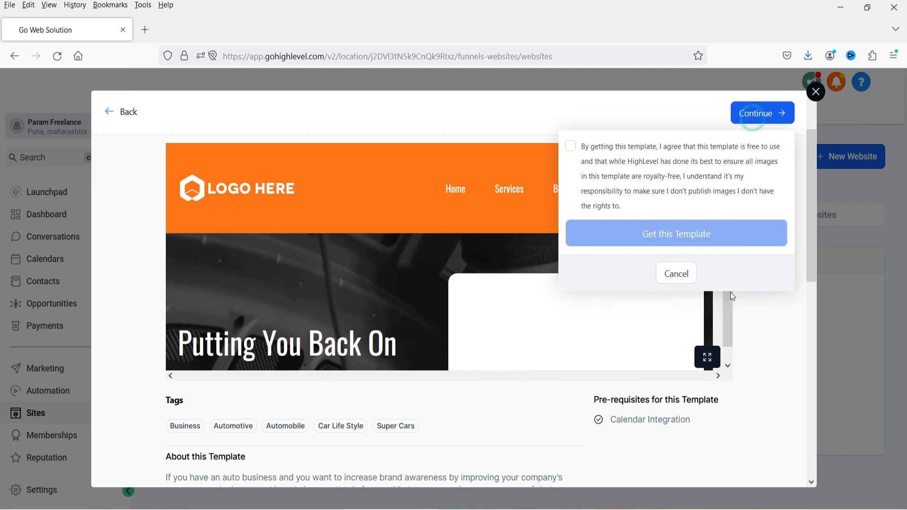
pyautogui.click(573, 149)
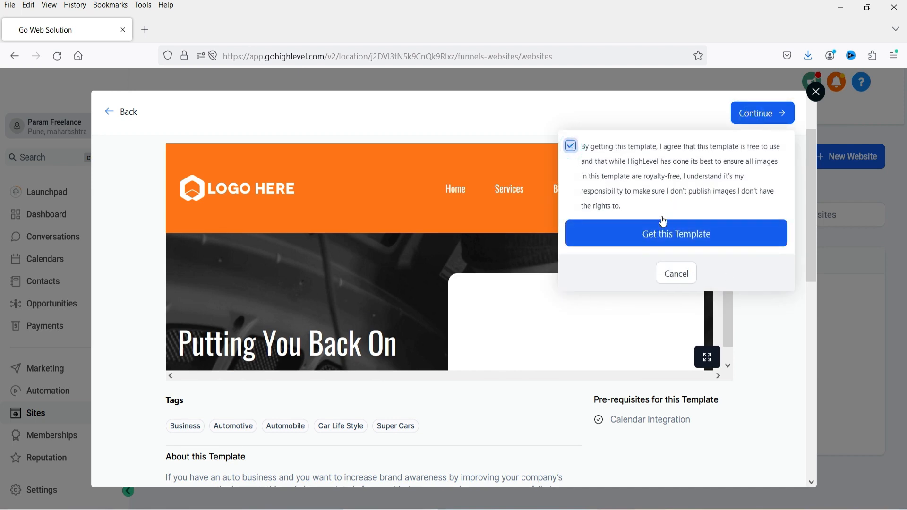
pyautogui.click(700, 242)
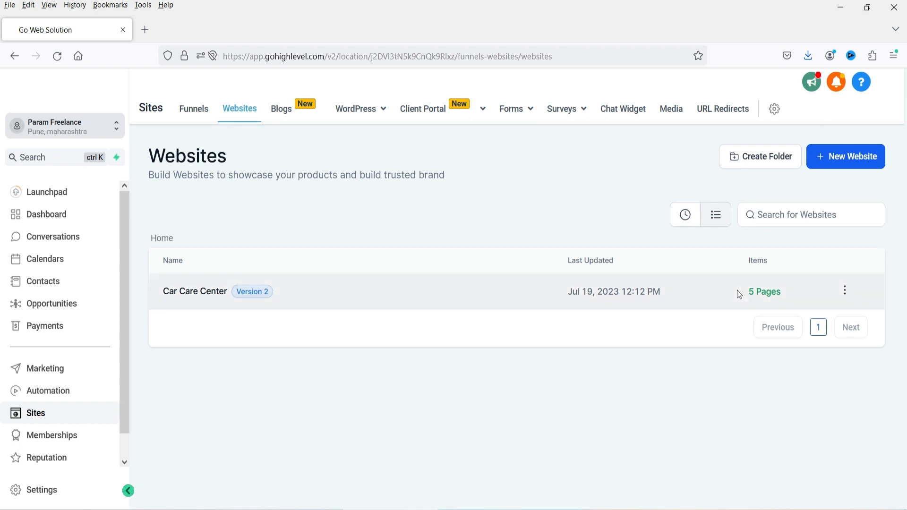
# - Open the Car Care Center website to see its Home, Services, Blogs, Book a Call and Thank You pages
pyautogui.click(845, 290)
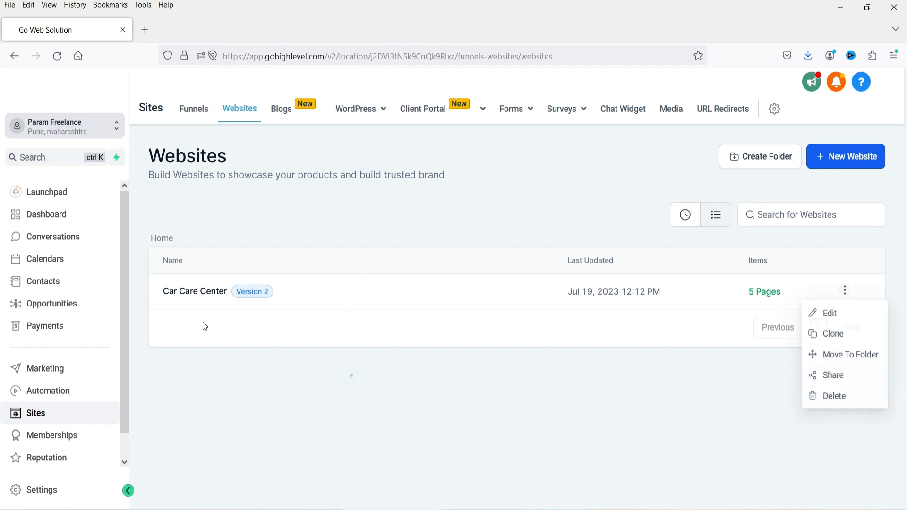
pyautogui.click(189, 291)
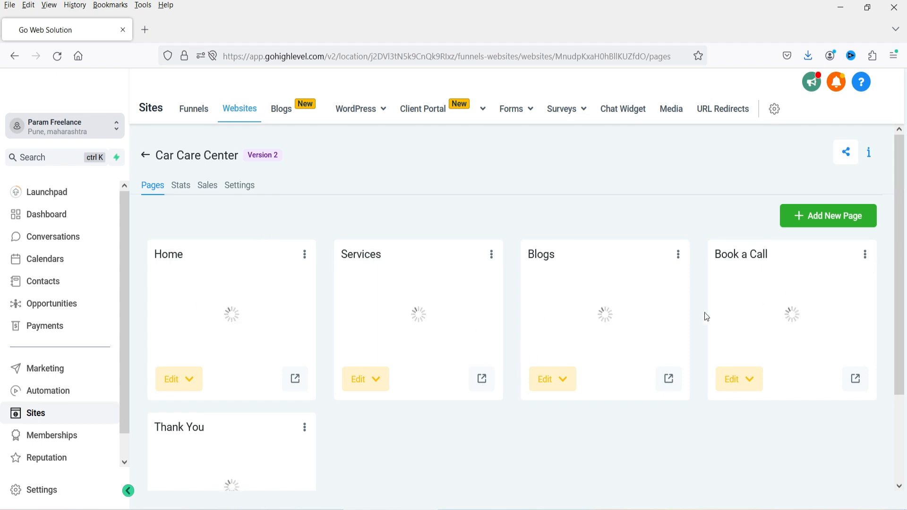
pyautogui.scroll(-3, 705, 314)
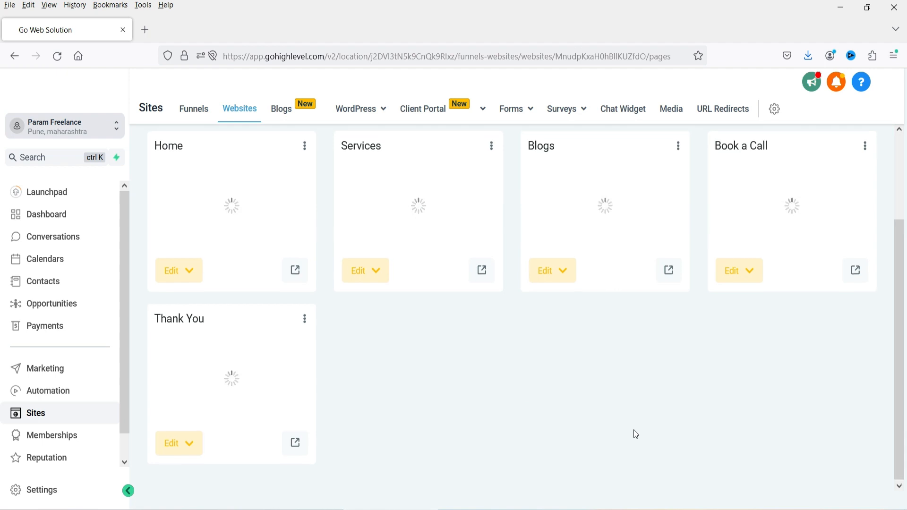
pyautogui.scroll(3, 634, 430)
# - In the website settings, rename the site to 'Car Repair Services'
pyautogui.click(242, 186)
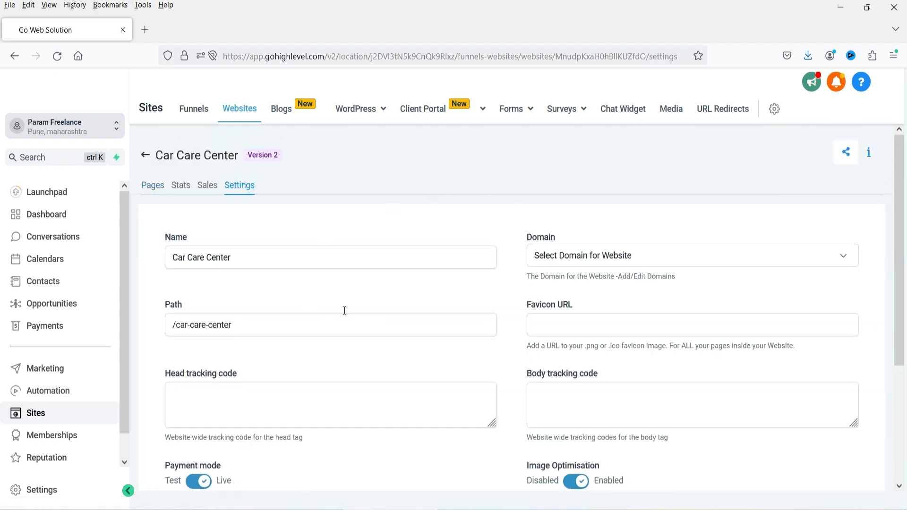
pyautogui.click(268, 257)
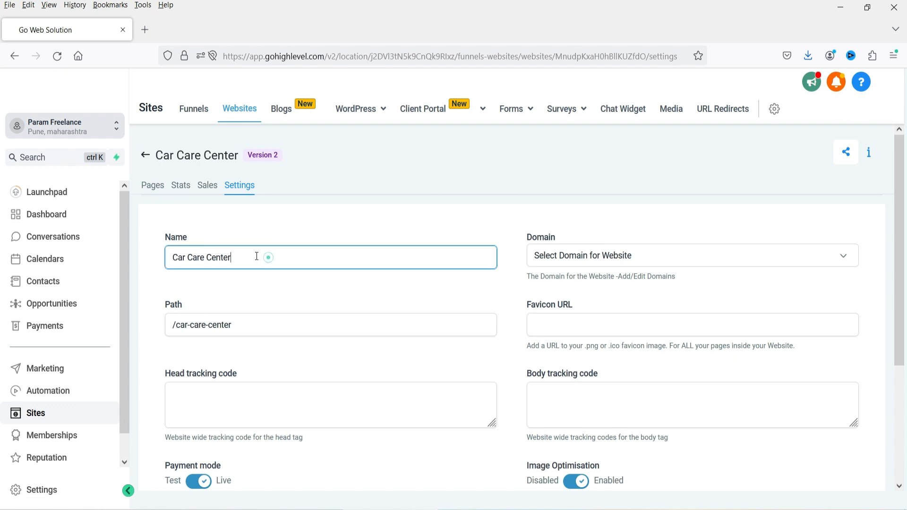
pyautogui.tripleClick(268, 257)
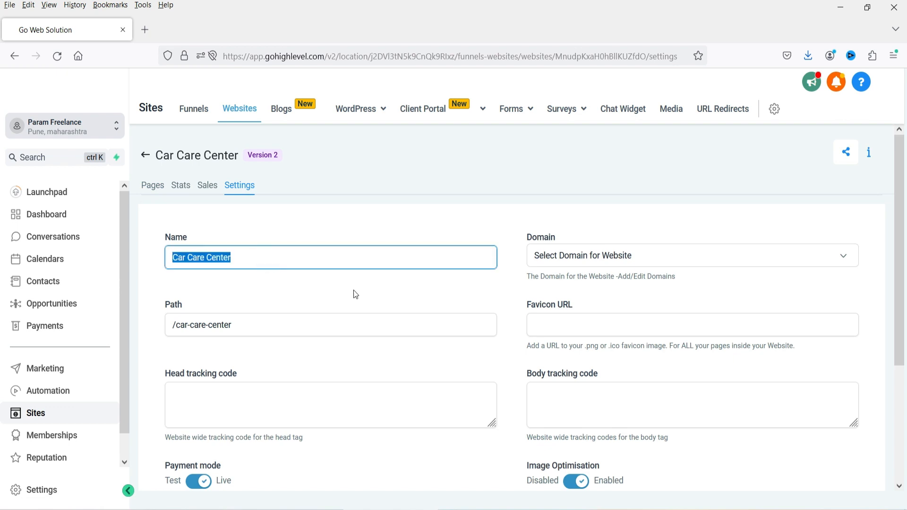
pyautogui.write('Car Rep')
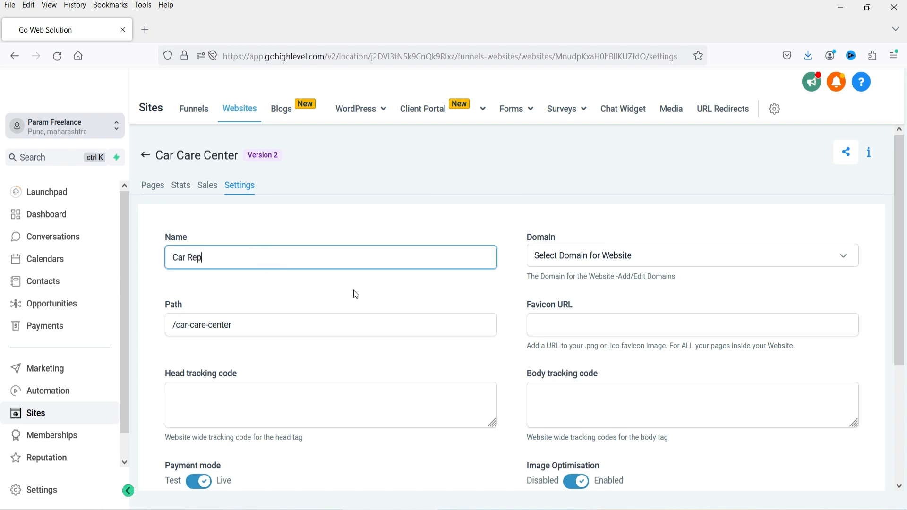
pyautogui.write('air Services')
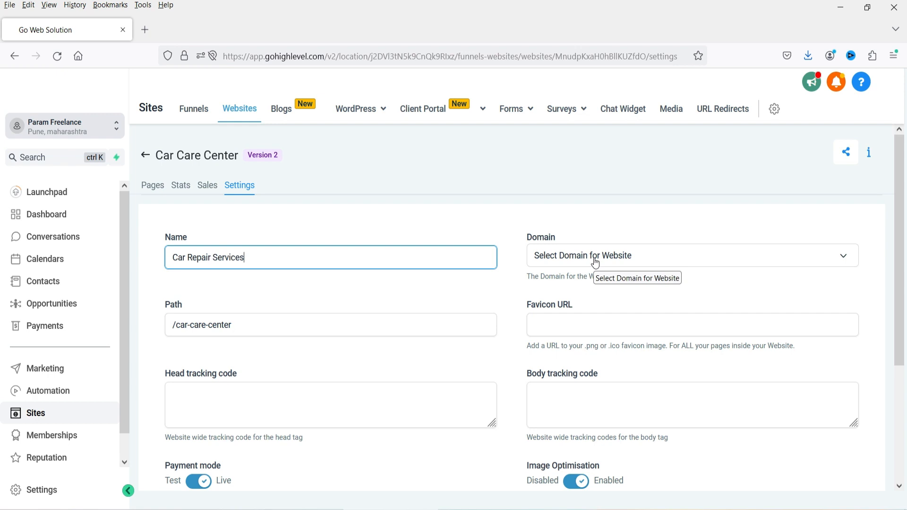
# - Assign the account's custom domain and open domain management in a new tab
pyautogui.click(596, 262)
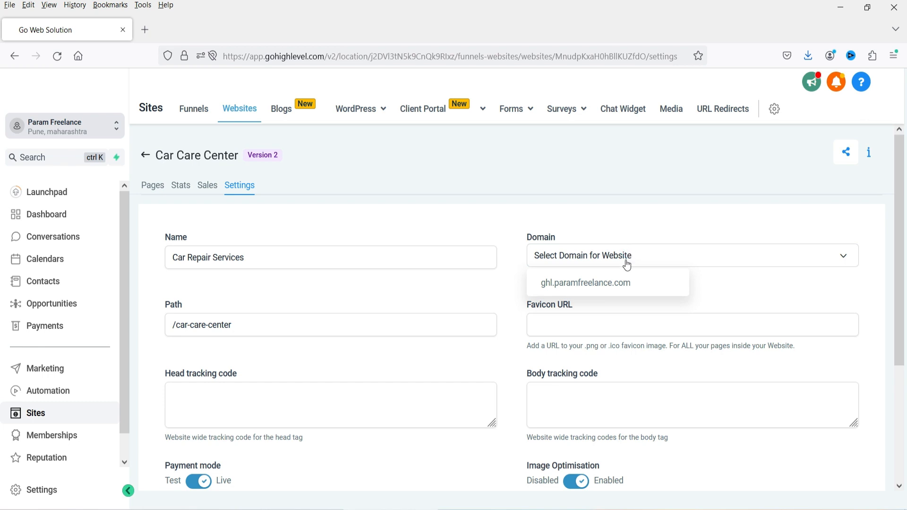
pyautogui.click(619, 283)
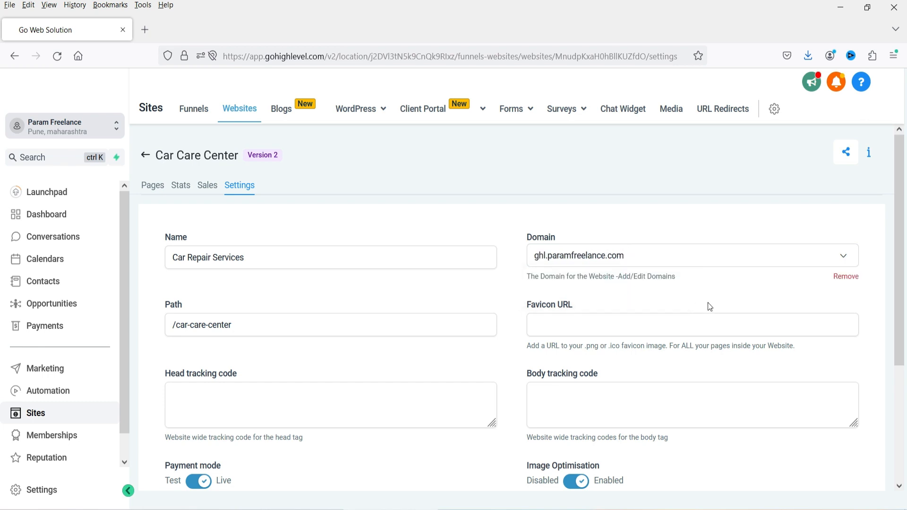
pyautogui.rightClick(641, 279)
pyautogui.click(671, 292)
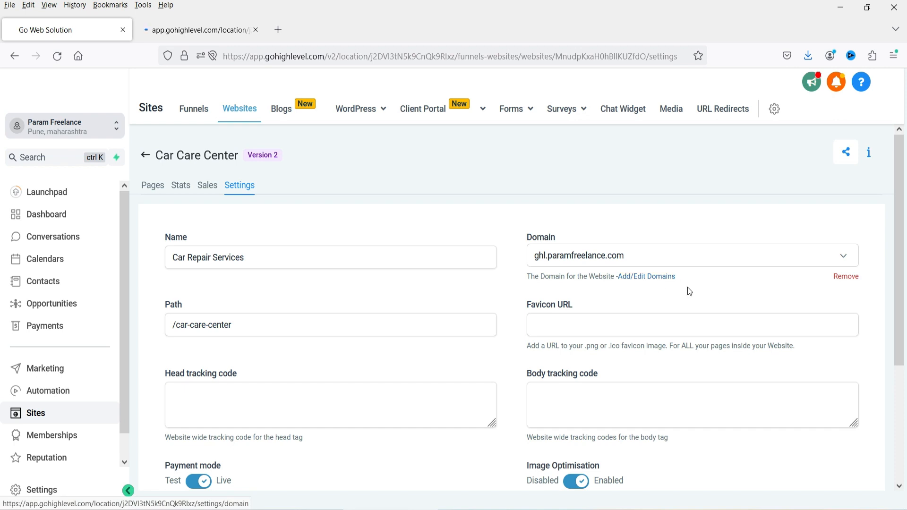
# - Open the Add Domain form and select the CNAME target flash.funnels.msgsndr.com
pyautogui.click(221, 30)
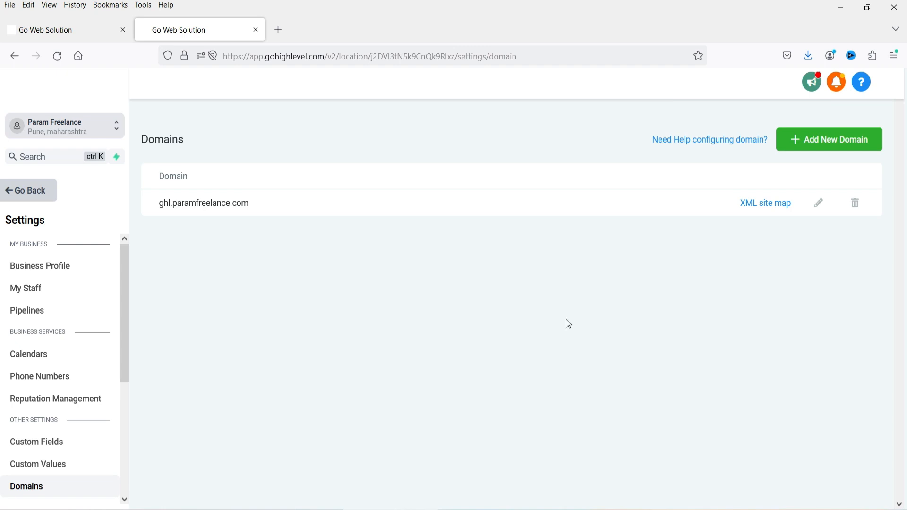
pyautogui.click(830, 141)
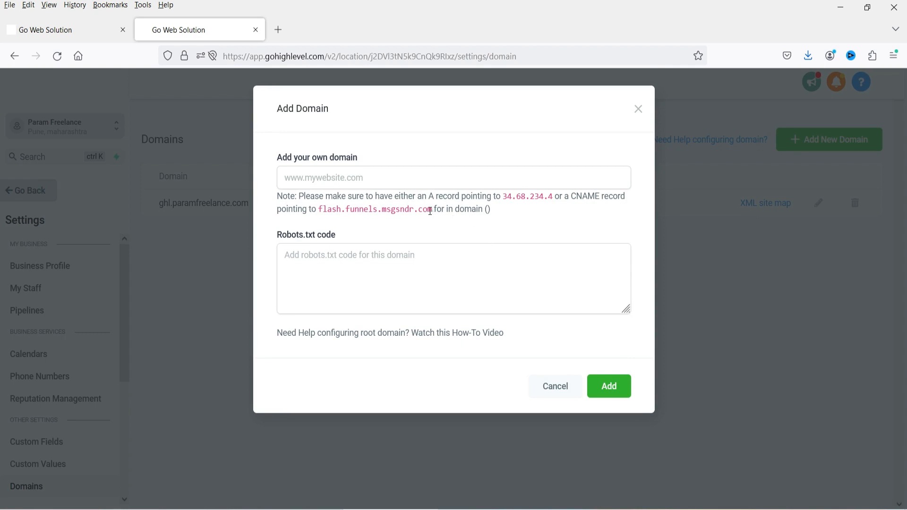
pyautogui.moveTo(433, 209); pyautogui.dragTo(319, 211)
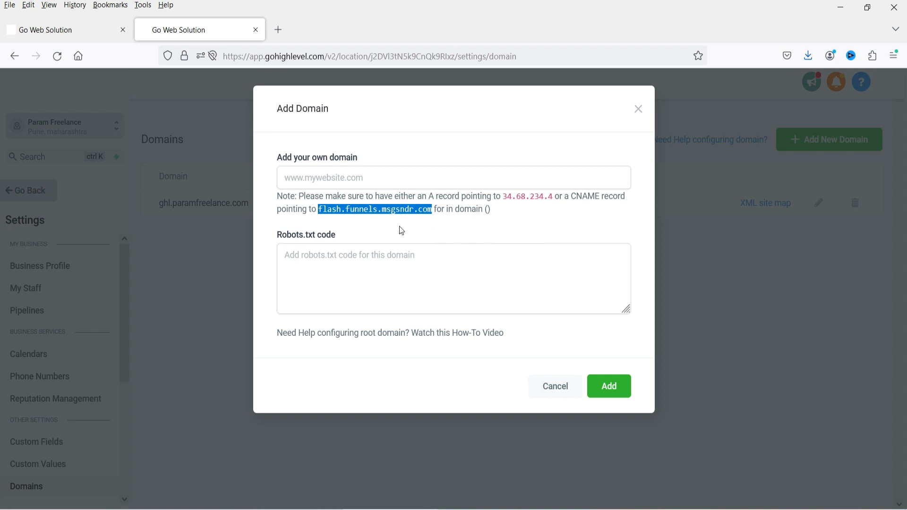
pyautogui.click(323, 211)
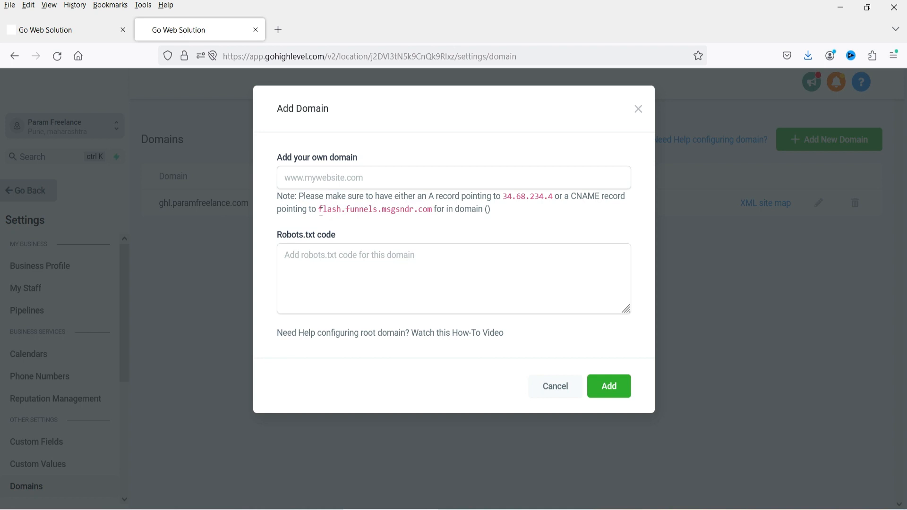
pyautogui.moveTo(323, 211); pyautogui.dragTo(431, 217)
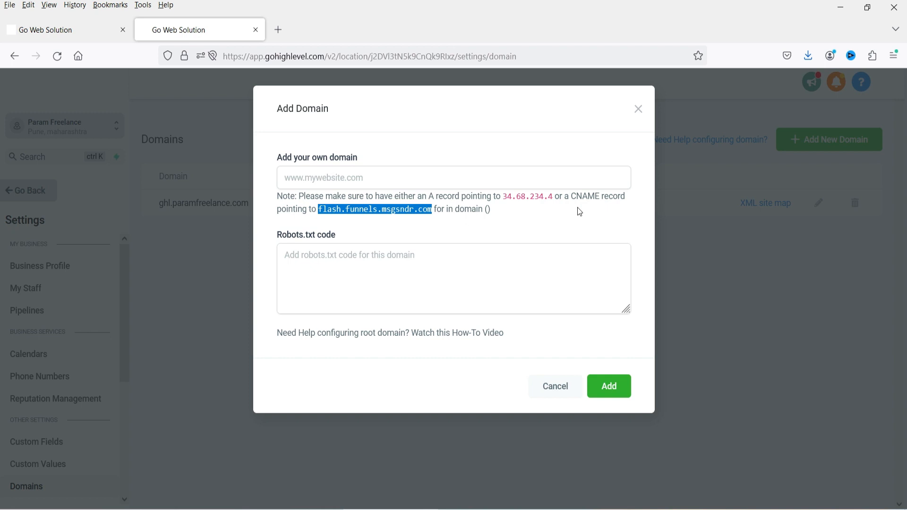
pyautogui.click(423, 194)
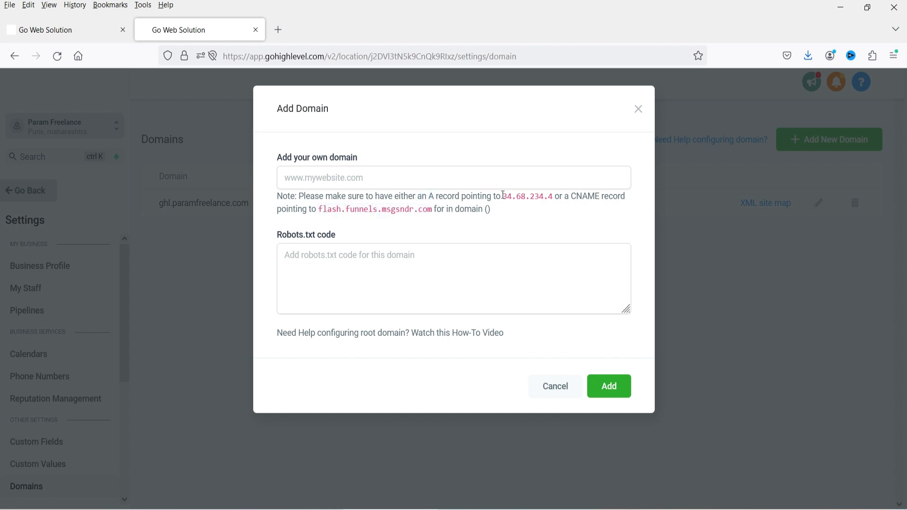
# - Select the A record IP 34.68.234.4, then close the form without adding a domain
pyautogui.moveTo(504, 197); pyautogui.dragTo(553, 198)
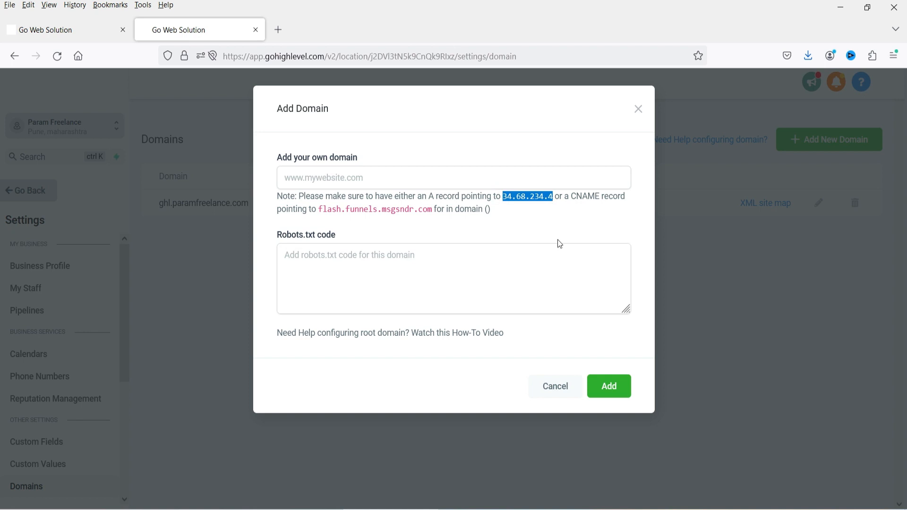
pyautogui.click(508, 221)
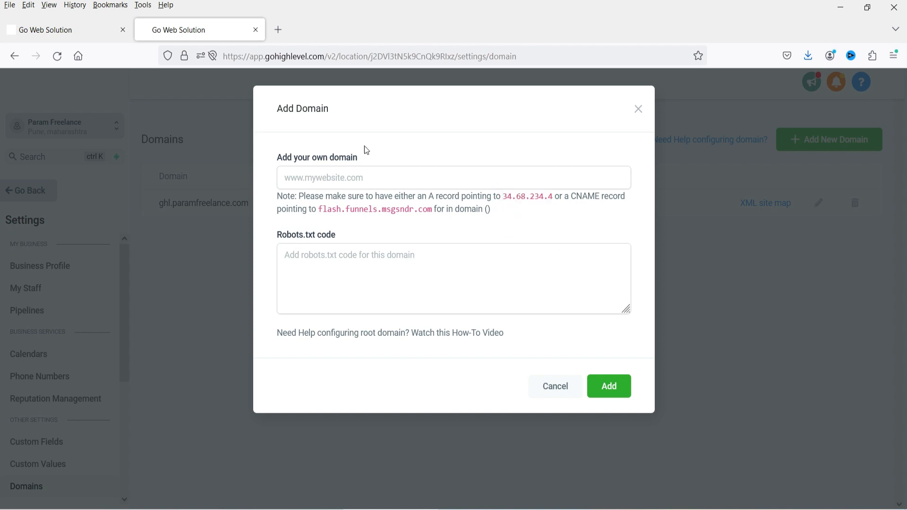
pyautogui.click(317, 178)
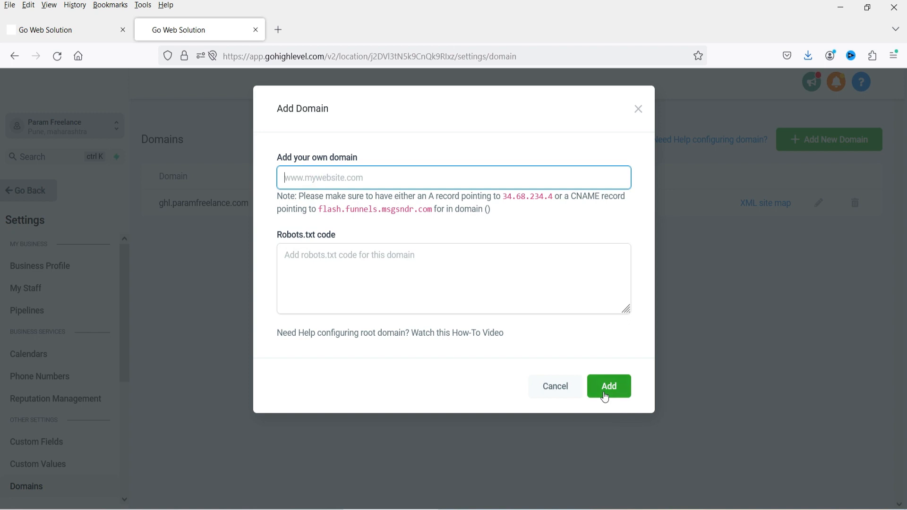
pyautogui.click(639, 110)
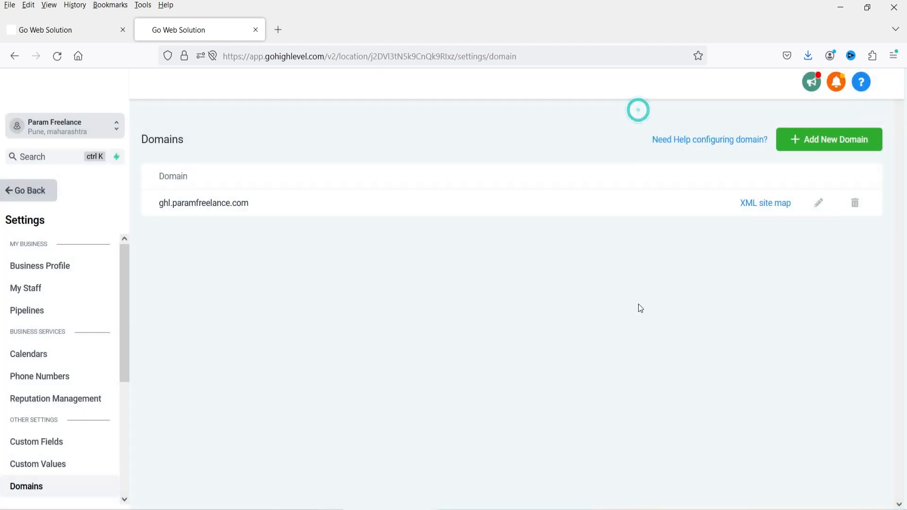
pyautogui.click(639, 304)
pyautogui.click(58, 31)
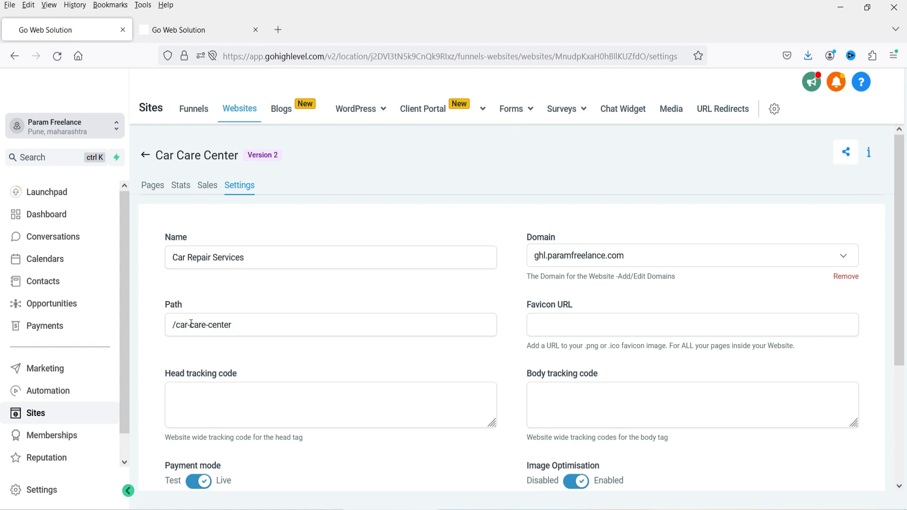
# - Review the website path and the head and body tracking code fields
pyautogui.moveTo(191, 324); pyautogui.dragTo(293, 323)
pyautogui.click(294, 324)
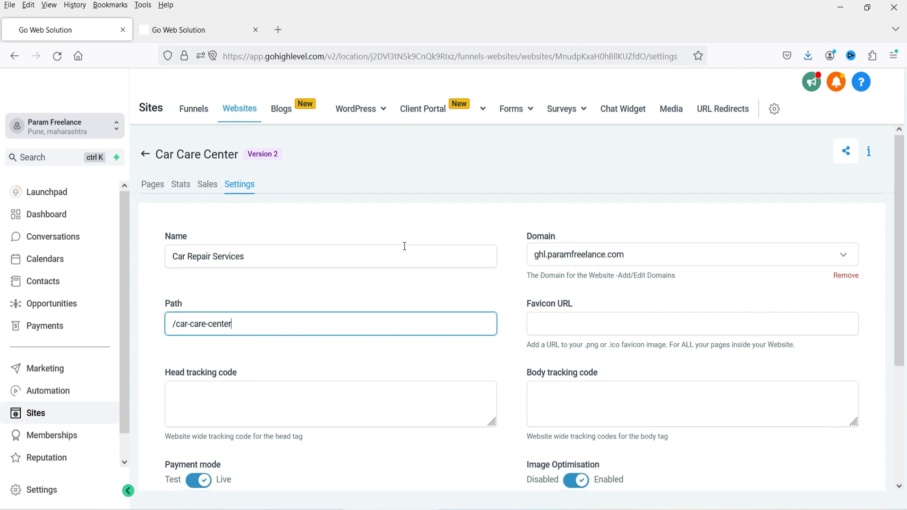
pyautogui.scroll(-2, 362, 244)
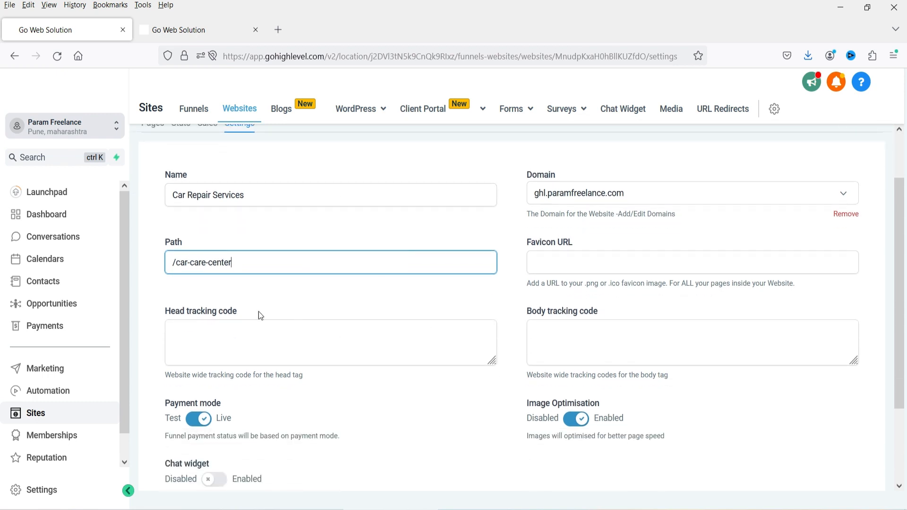
pyautogui.click(236, 345)
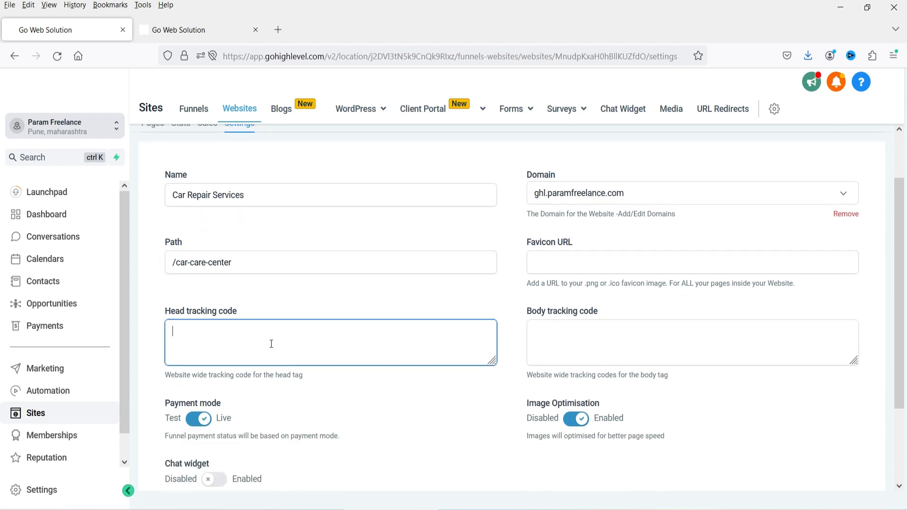
pyautogui.scroll(-2, 271, 344)
pyautogui.click(628, 233)
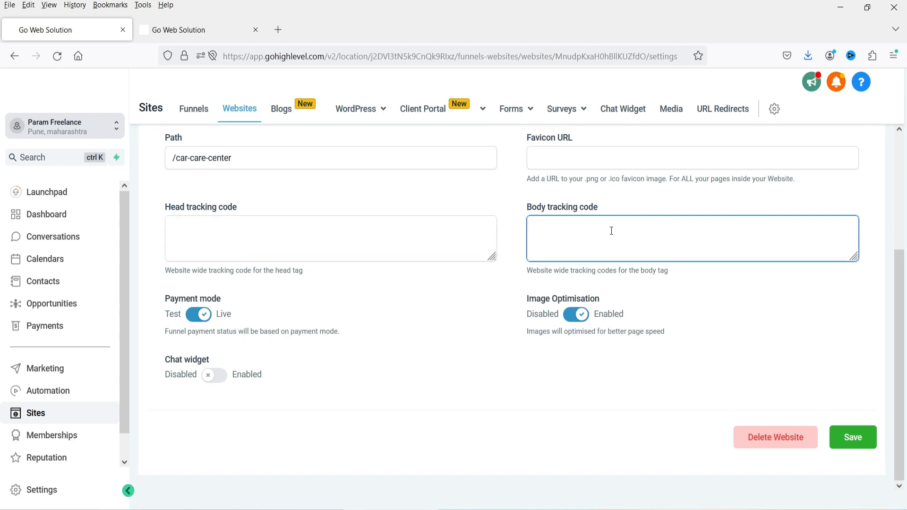
pyautogui.click(612, 231)
pyautogui.click(418, 432)
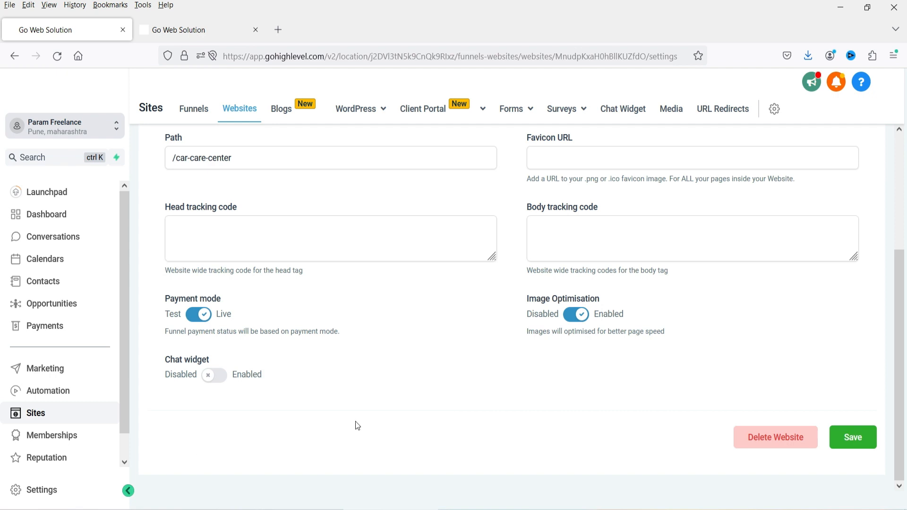
# - Enable the chat widget, save the settings and acknowledge the path-conflict notice
pyautogui.click(218, 378)
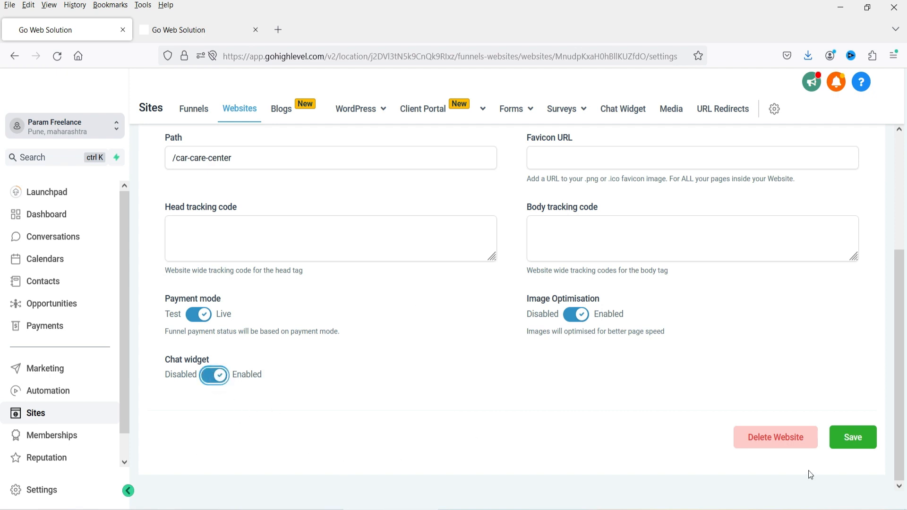
pyautogui.click(855, 436)
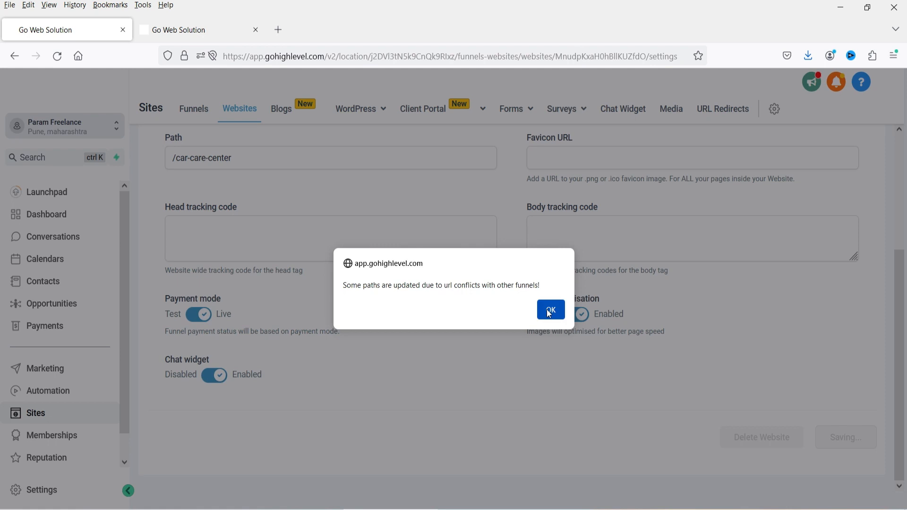
pyautogui.click(549, 309)
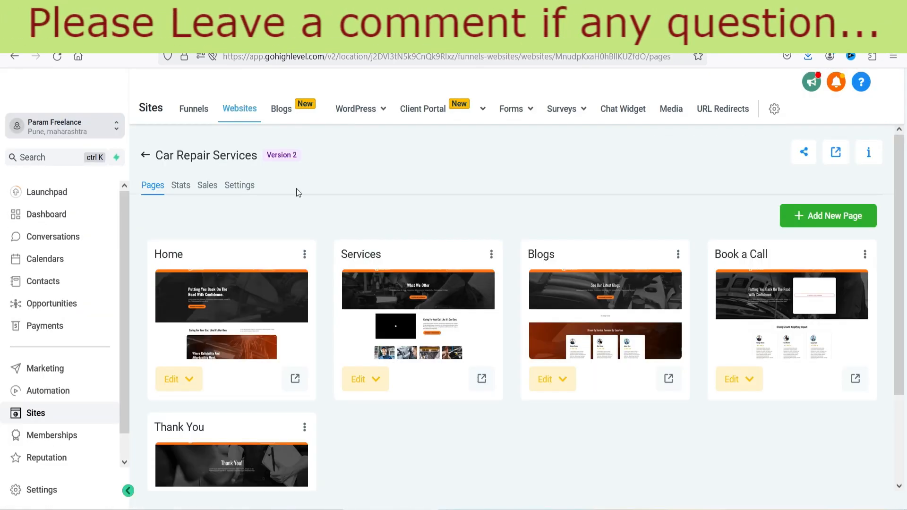
pyautogui.click(249, 187)
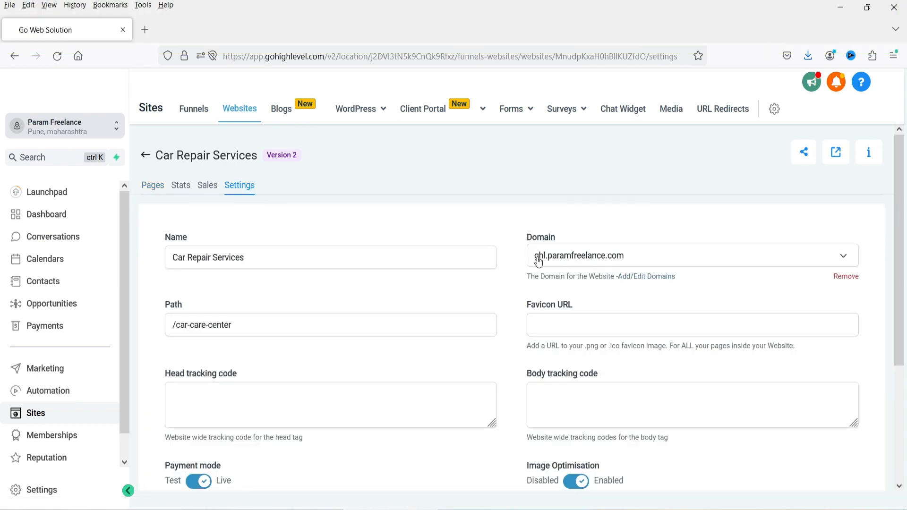
pyautogui.tripleClick(276, 326)
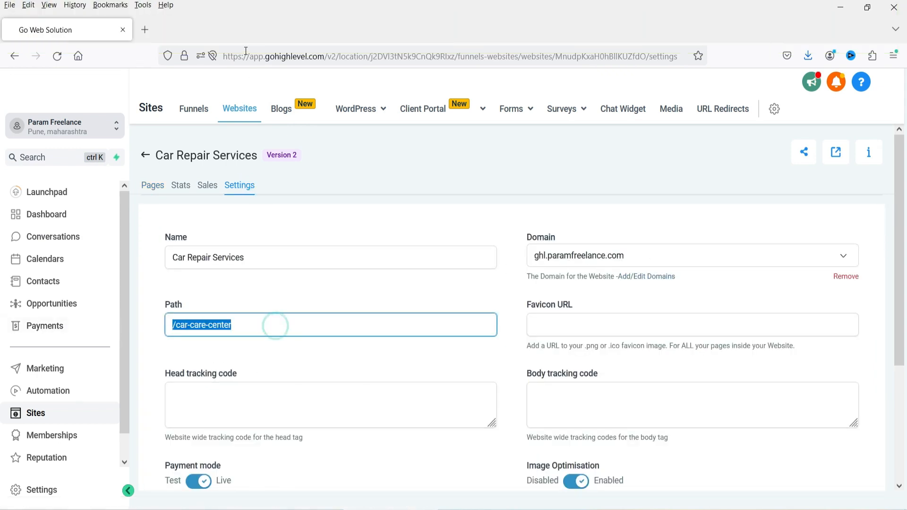
pyautogui.click(148, 27)
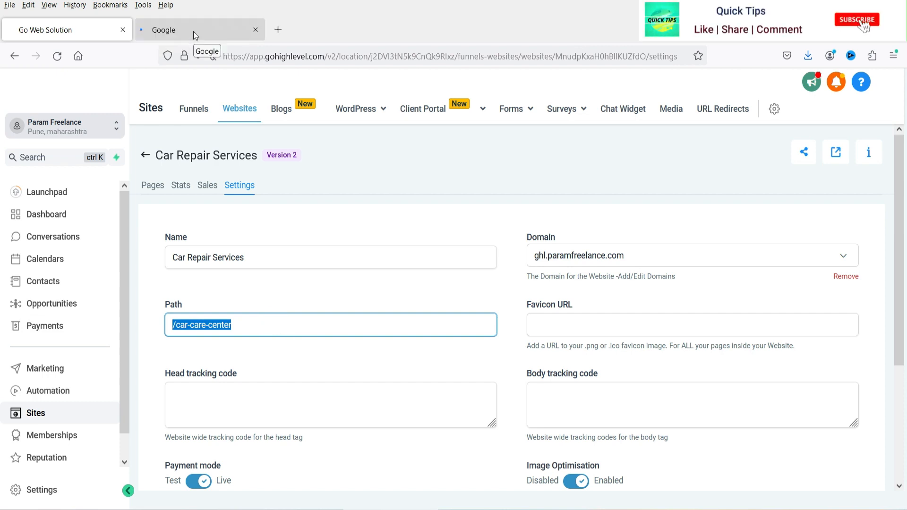
pyautogui.click(362, 60)
pyautogui.write('ghl.')
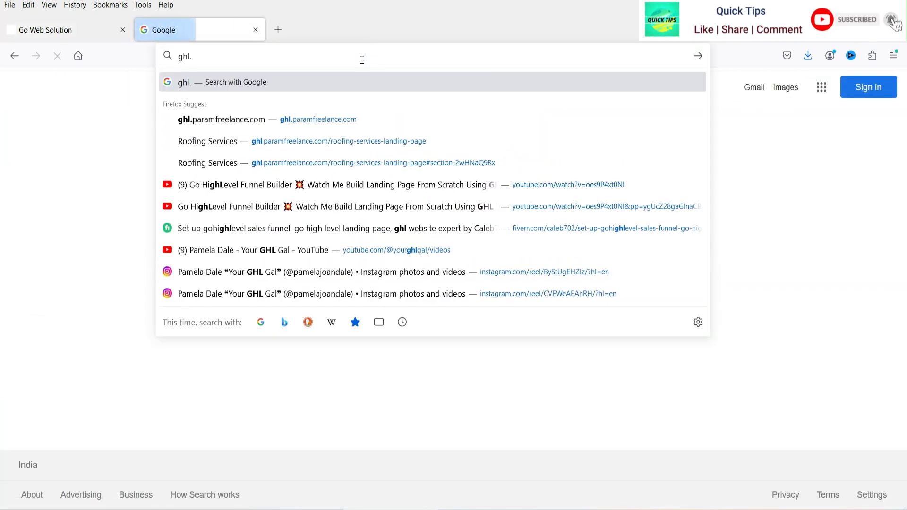
pyautogui.press('Down')
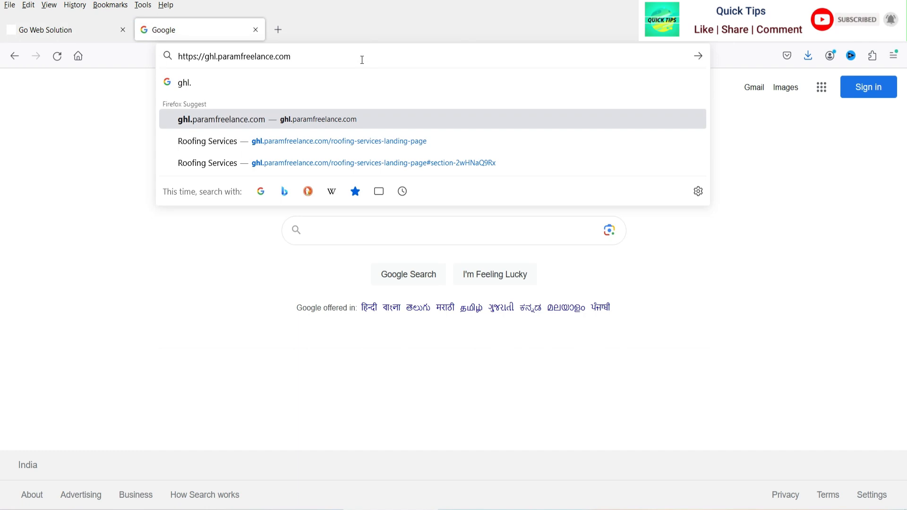
pyautogui.write('//car-care-center')
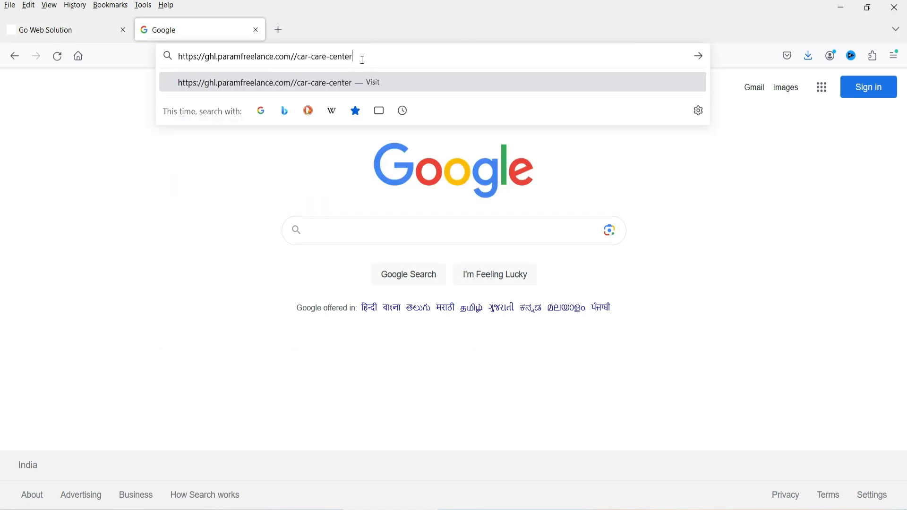
pyautogui.click(294, 60)
pyautogui.press('BackSpace')
pyautogui.click(364, 62)
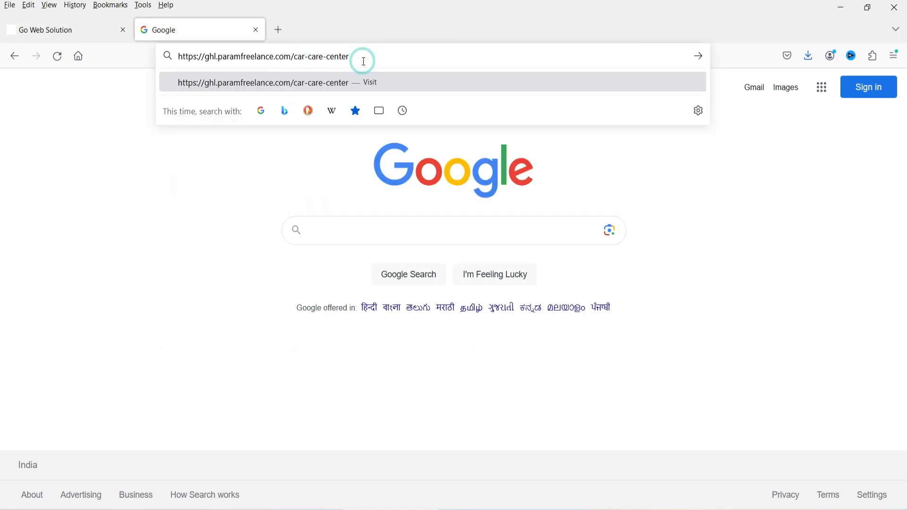
pyautogui.press('Return')
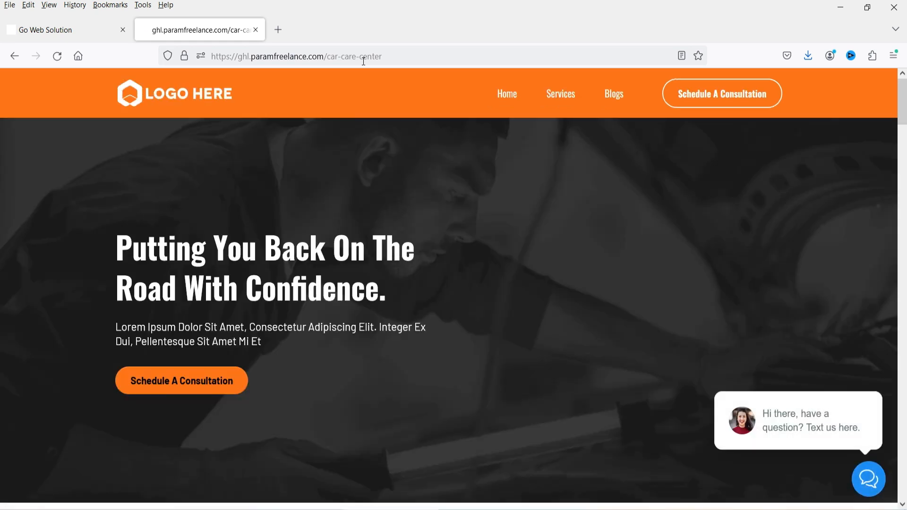
pyautogui.scroll(-3, 692, 338)
pyautogui.scroll(3, 604, 316)
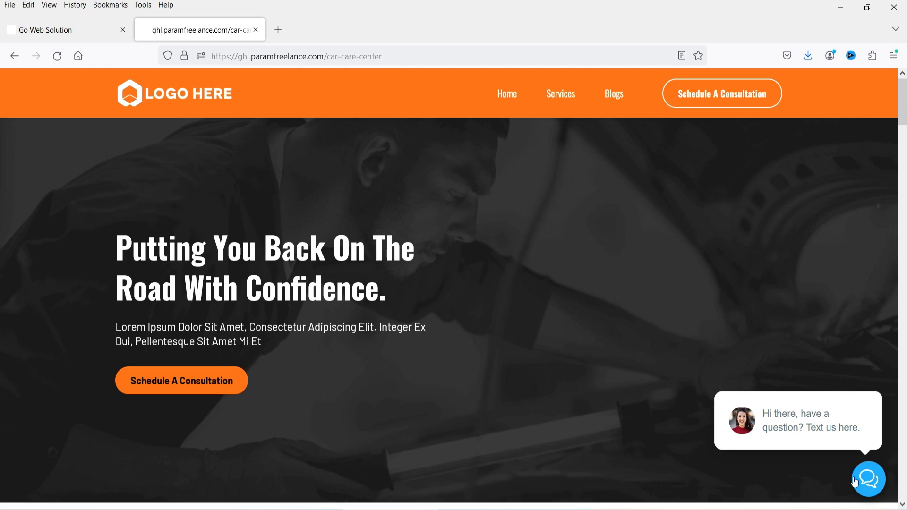
pyautogui.click(42, 32)
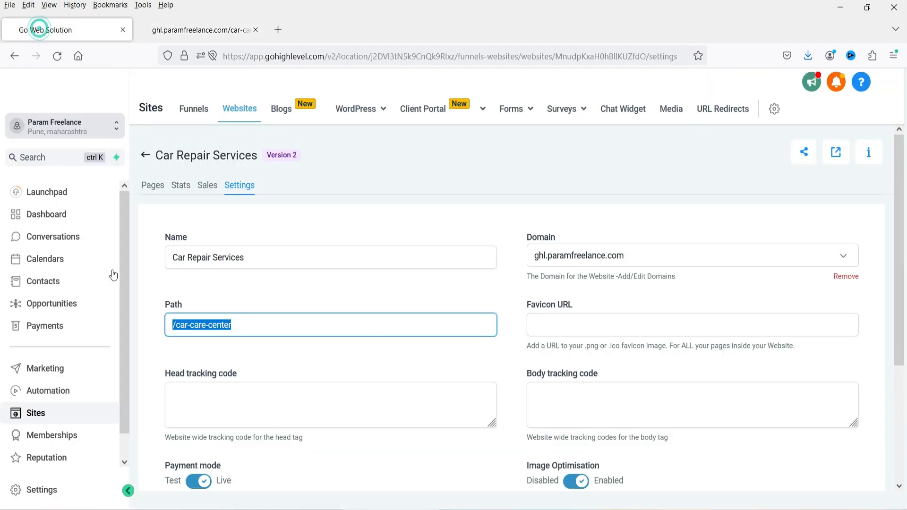
# - Show the website's Pages list and the Home page's Edit dropdown
pyautogui.click(288, 282)
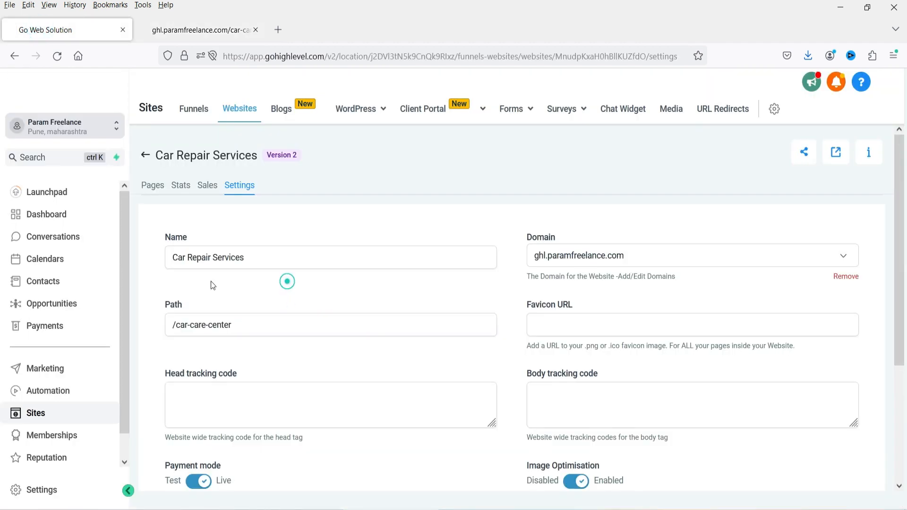
pyautogui.click(158, 189)
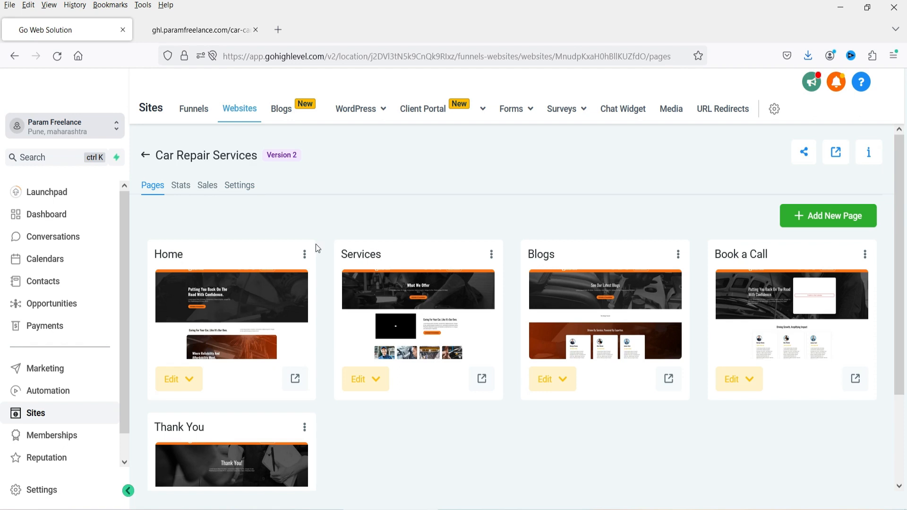
pyautogui.click(185, 378)
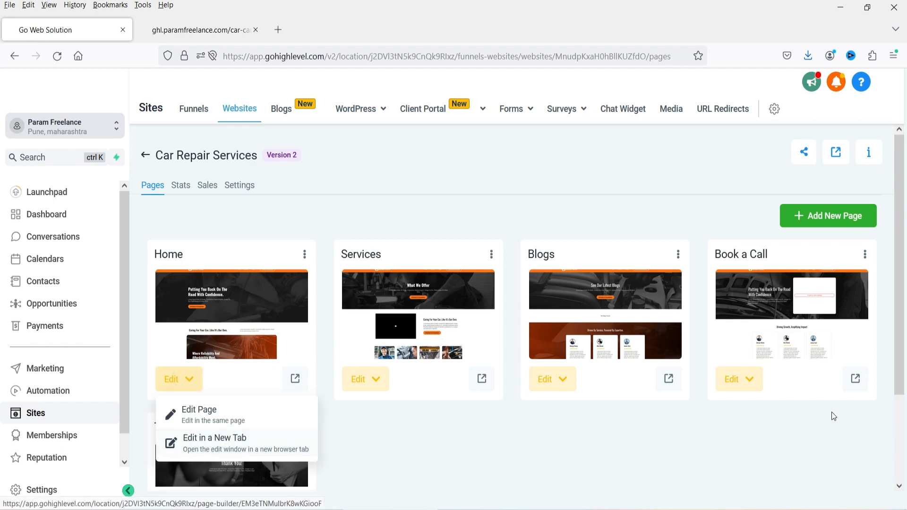
# - On the live site, confirm Schedule A Consultation opens /book-a-call, then reopen Home's edit options
pyautogui.click(198, 29)
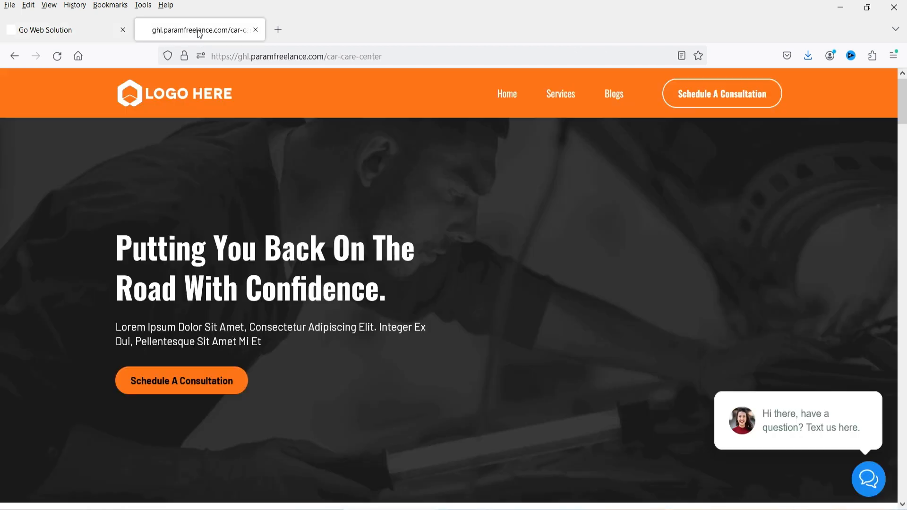
pyautogui.click(703, 100)
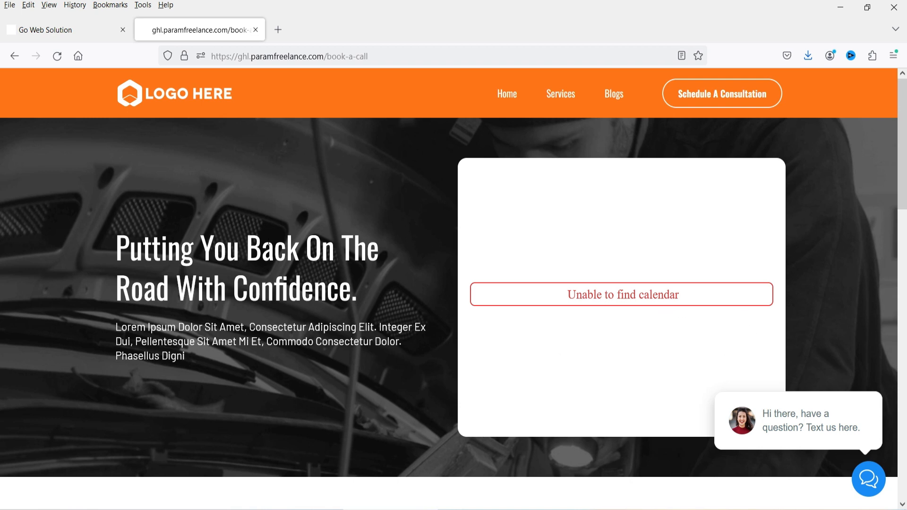
pyautogui.click(59, 30)
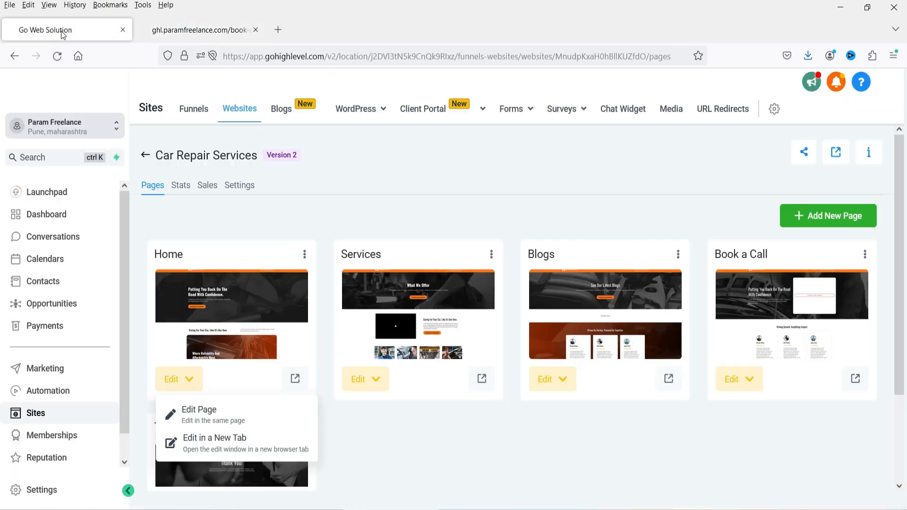
pyautogui.click(416, 467)
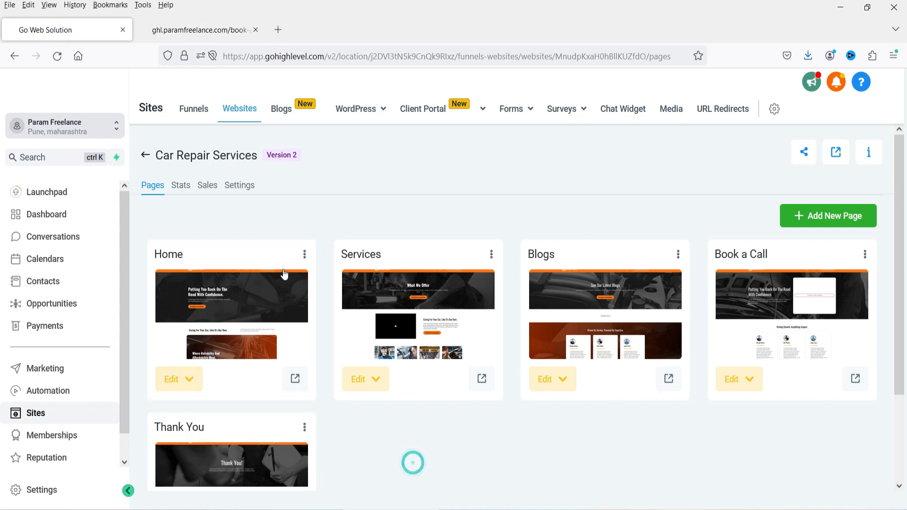
pyautogui.scroll(-3, 301, 260)
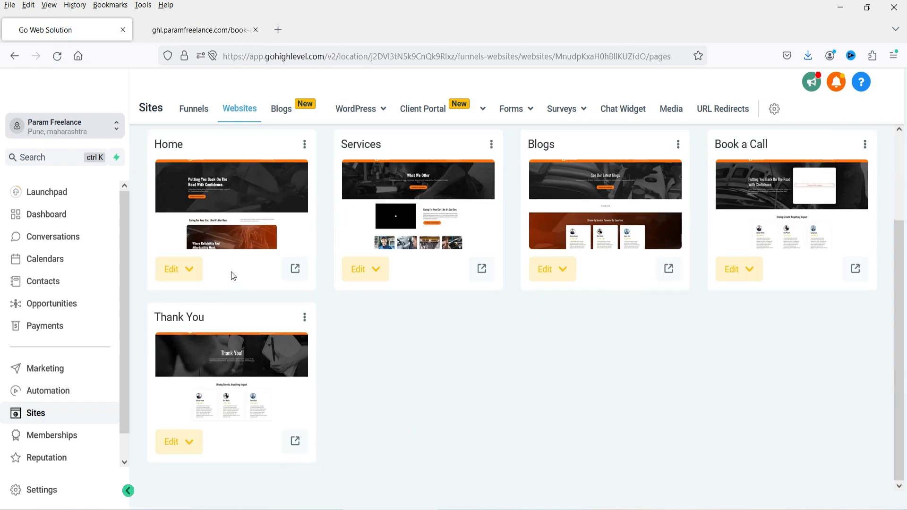
pyautogui.click(181, 268)
# - Open the Home page builder in a new tab and check its mobile layout
pyautogui.click(200, 337)
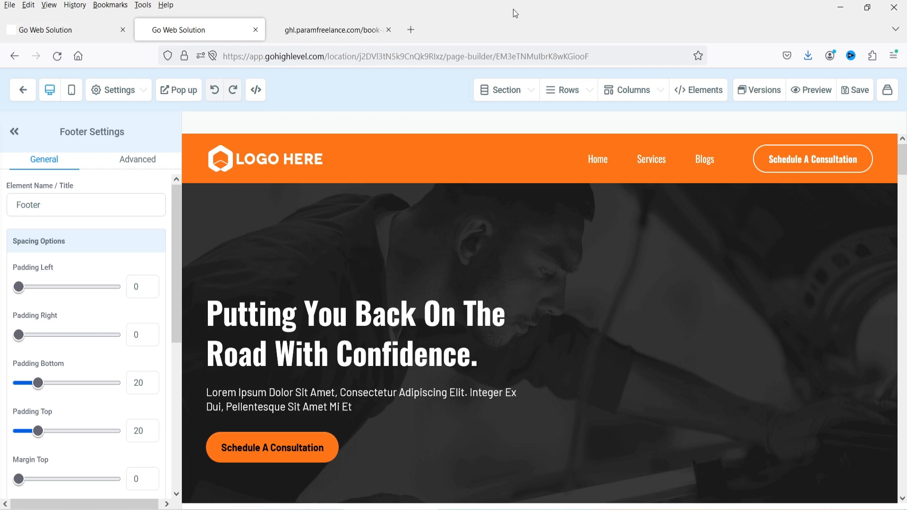
pyautogui.click(74, 93)
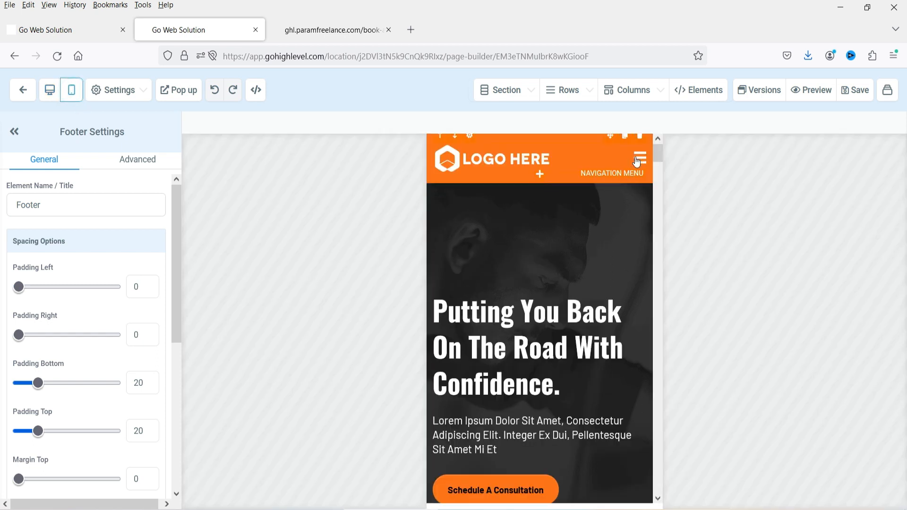
pyautogui.click(51, 94)
# - Open the SEO Meta Data settings and enter 'Car Repair Services' as the title
pyautogui.click(105, 96)
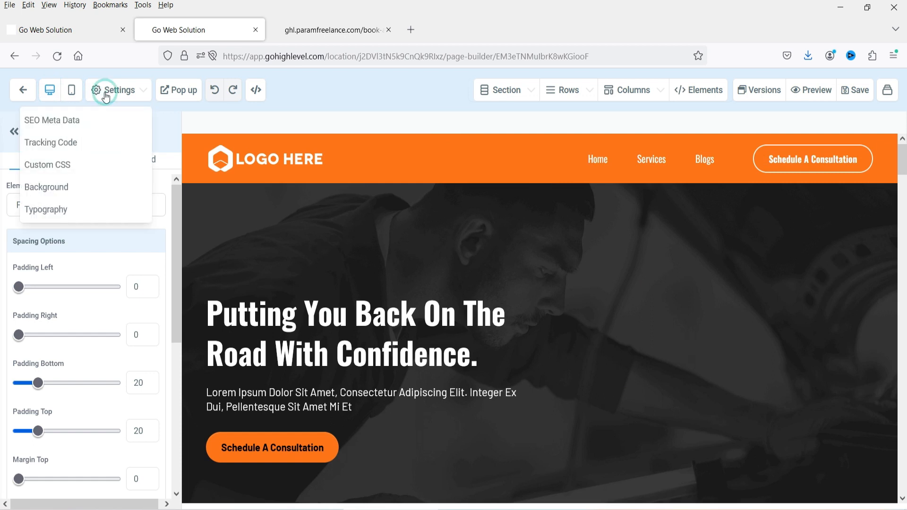
pyautogui.click(54, 124)
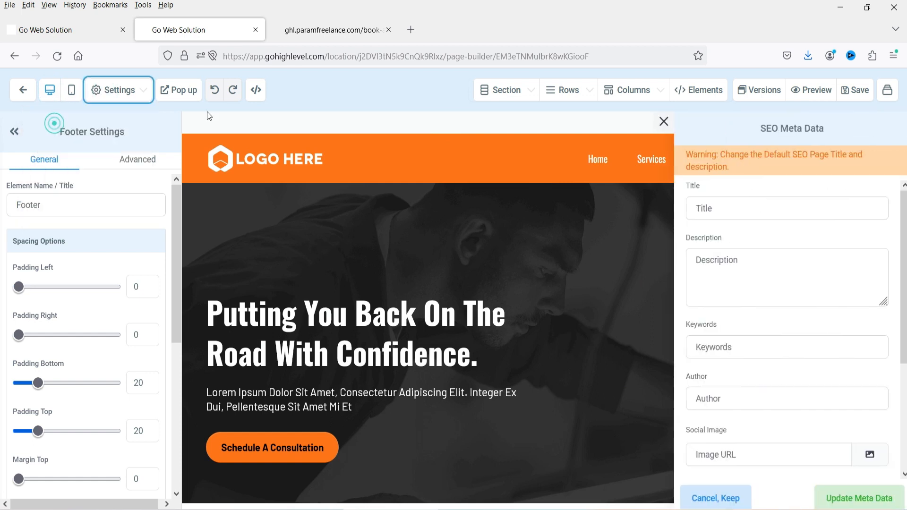
pyautogui.click(749, 209)
pyautogui.click(726, 267)
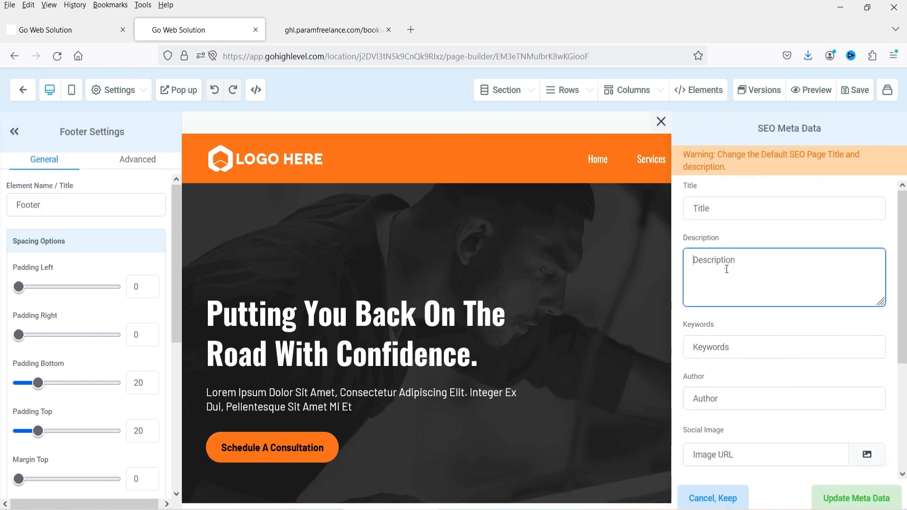
pyautogui.click(738, 352)
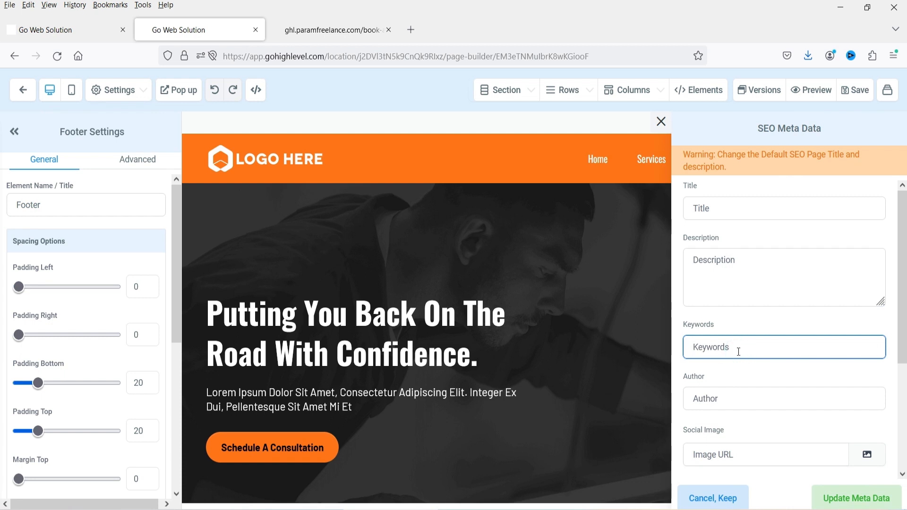
pyautogui.click(736, 208)
pyautogui.write('Car')
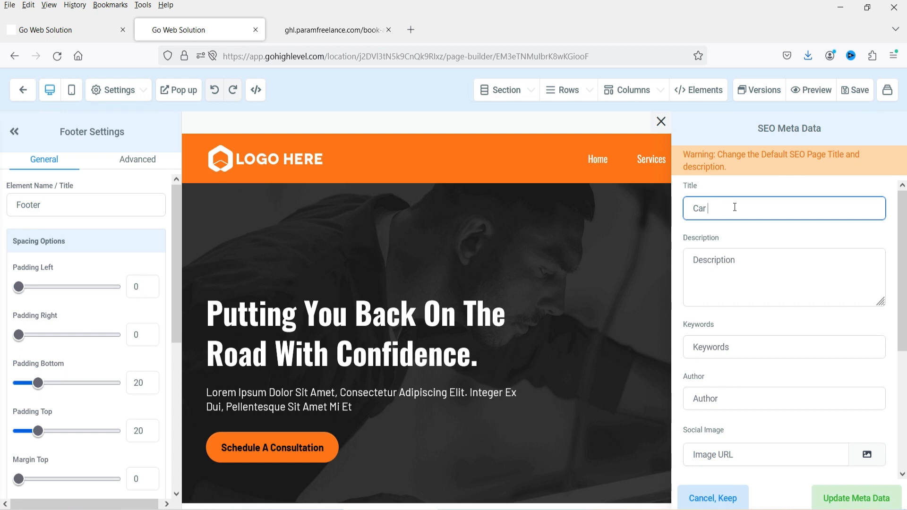
pyautogui.write(' Repair Services')
pyautogui.tripleClick(782, 208)
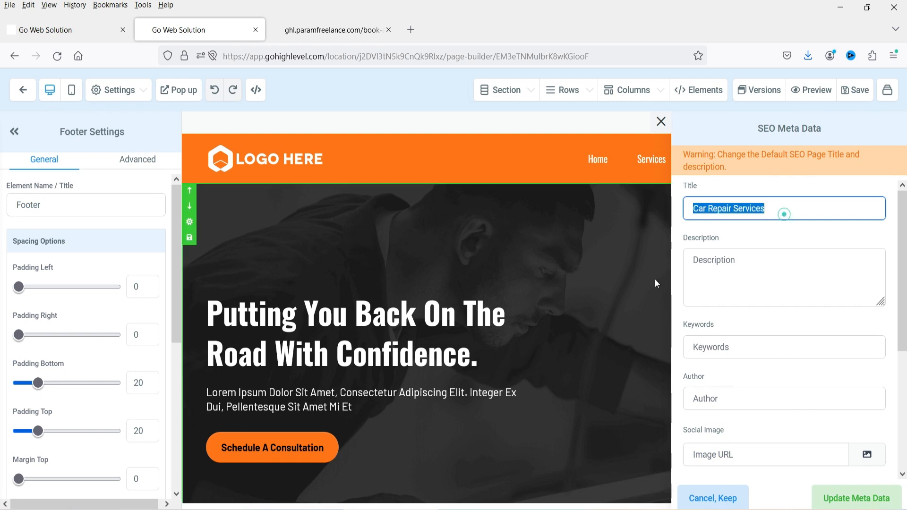
# - Paste 'Car Repair Services' into the description and keywords, then update the meta data
pyautogui.click(785, 265)
pyautogui.write('Car Repair Services')
pyautogui.press('Tab')
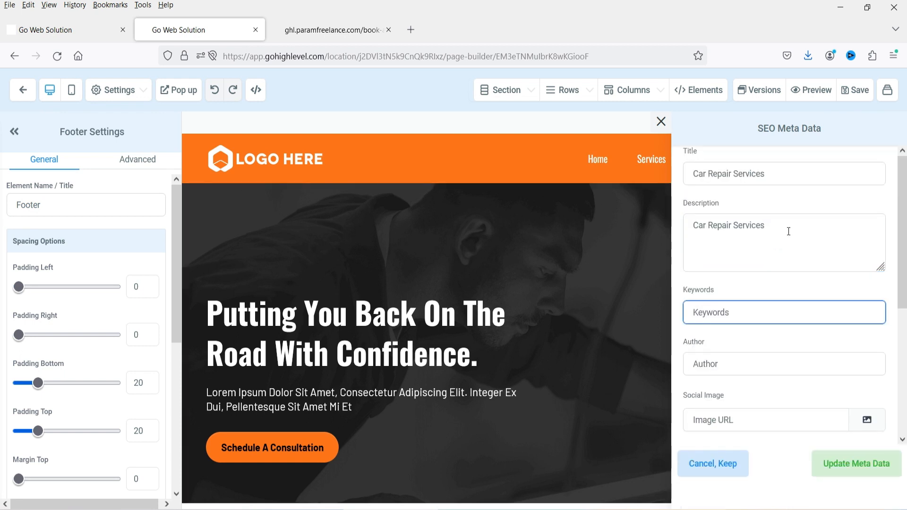
pyautogui.click(787, 228)
pyautogui.click(781, 173)
pyautogui.tripleClick(782, 173)
pyautogui.hotkey('ctrl', 'c')
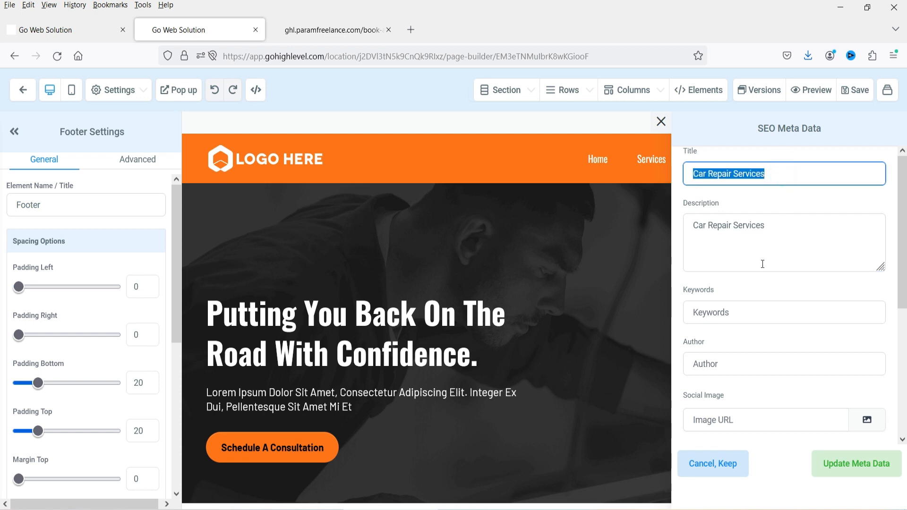
pyautogui.click(748, 314)
pyautogui.hotkey('ctrl', 'v')
pyautogui.scroll(-3, 785, 308)
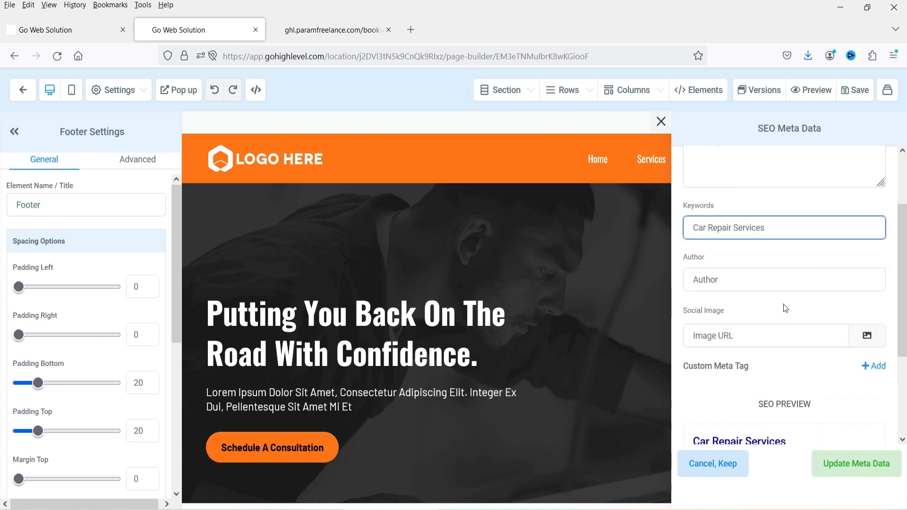
pyautogui.scroll(3, 804, 284)
pyautogui.click(817, 232)
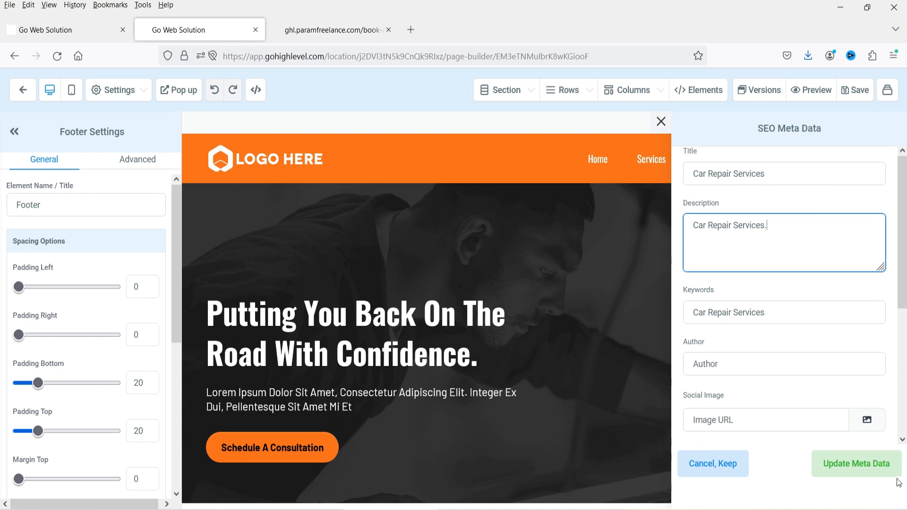
pyautogui.click(874, 465)
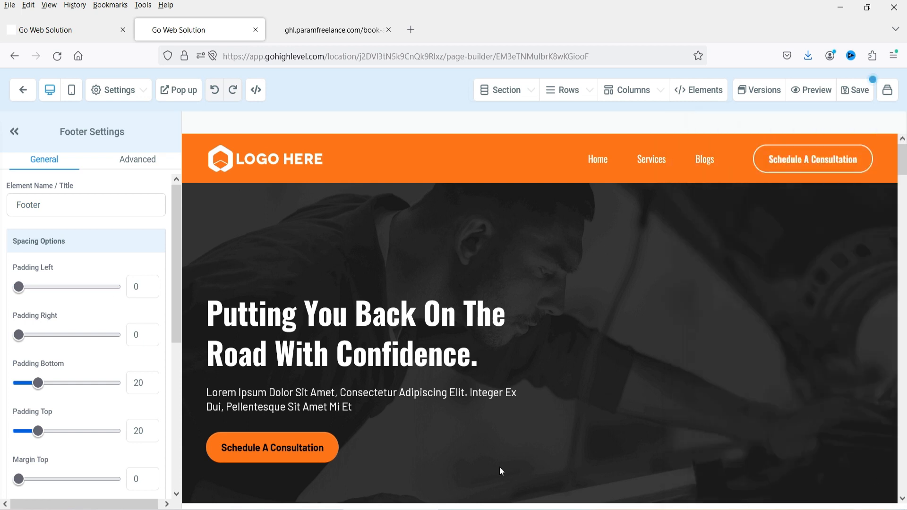
pyautogui.click(116, 90)
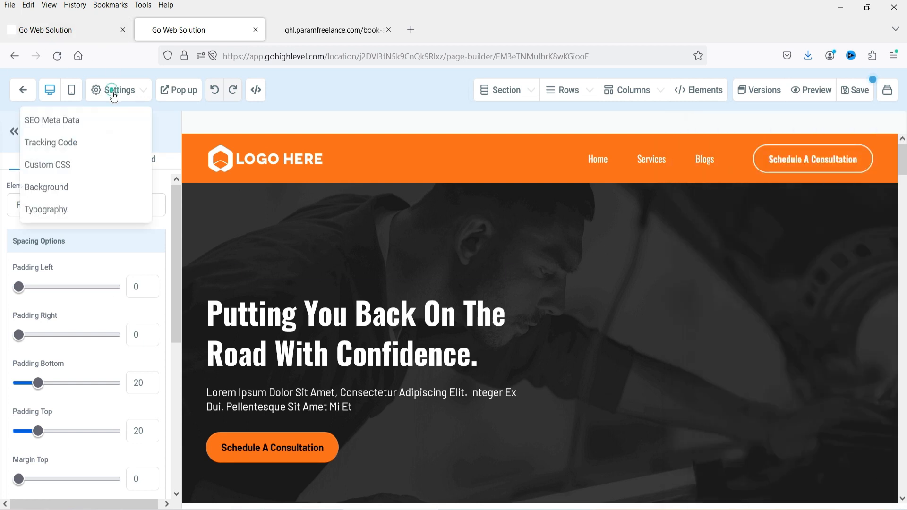
# - Check the empty Header Code and Footer Code in Tracking Code and close it unchanged
pyautogui.click(55, 149)
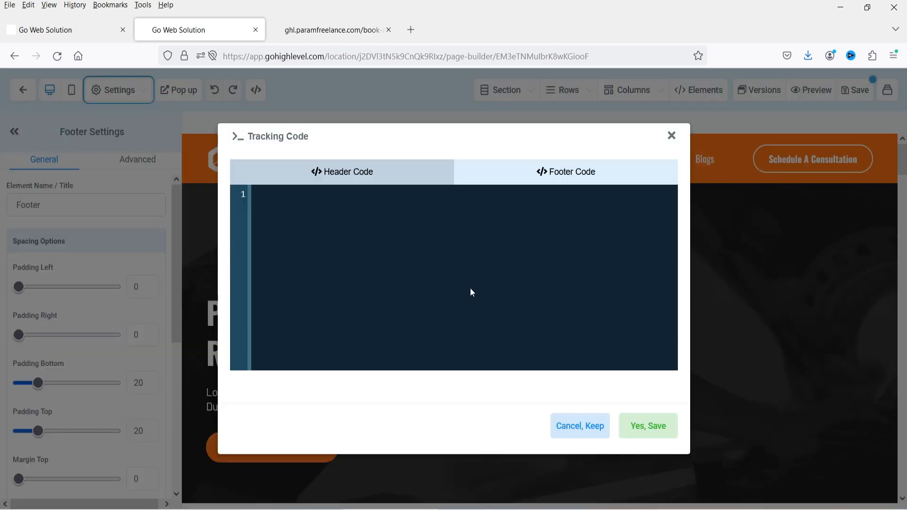
pyautogui.click(432, 257)
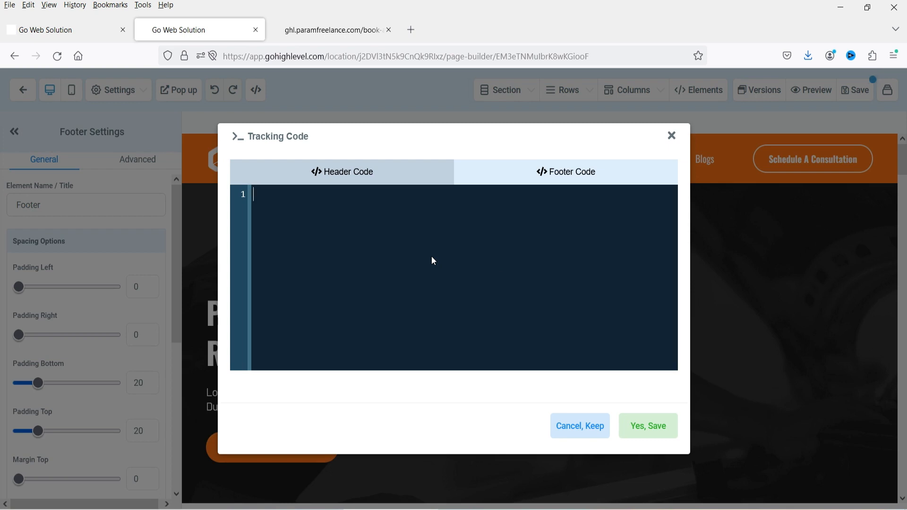
pyautogui.click(596, 171)
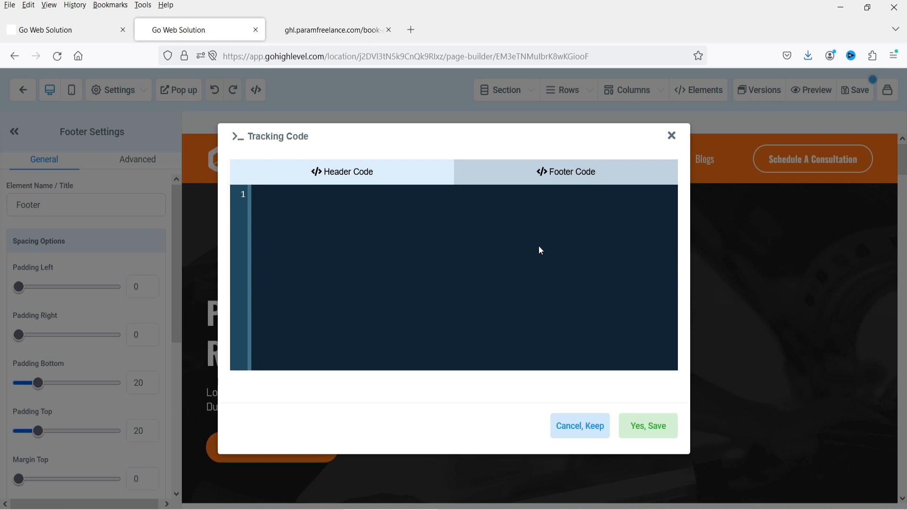
pyautogui.click(673, 139)
pyautogui.click(110, 95)
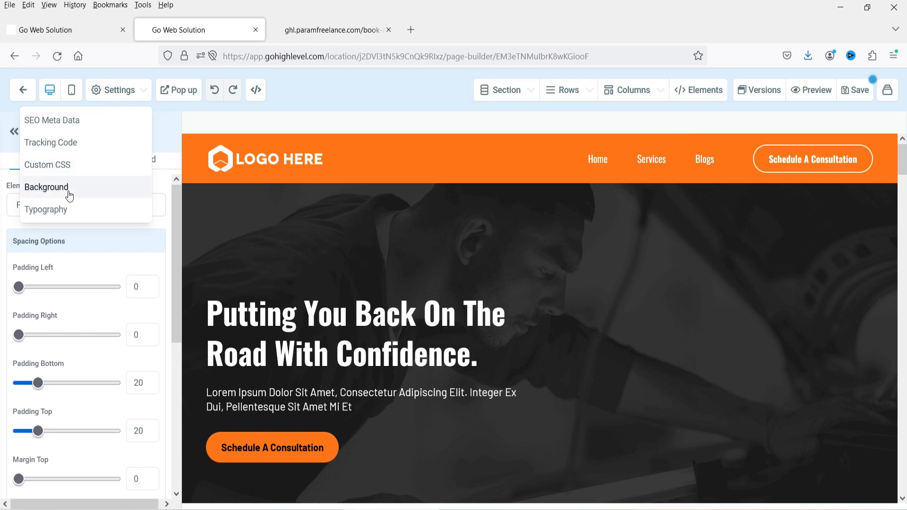
# - In Background settings, try light grey and pink, then settle on orange and close
pyautogui.scroll(-8, 813, 329)
pyautogui.scroll(6, 812, 328)
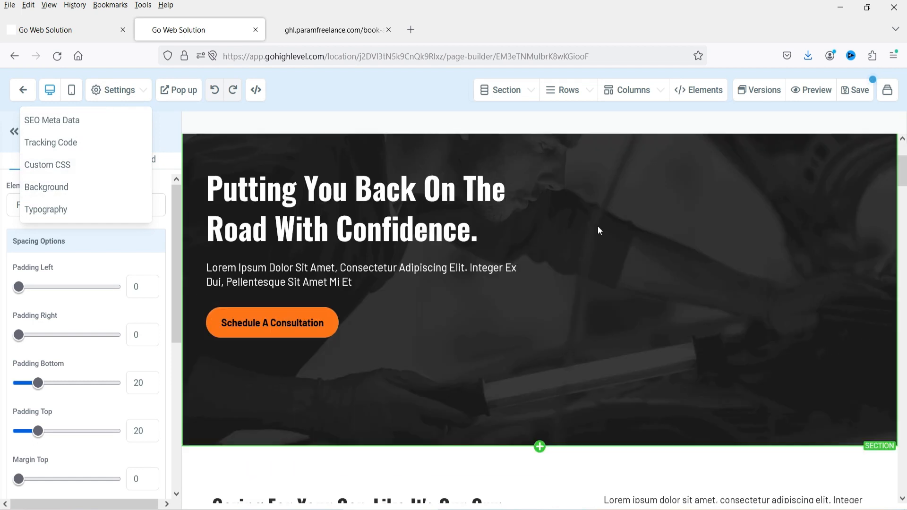
pyautogui.click(54, 196)
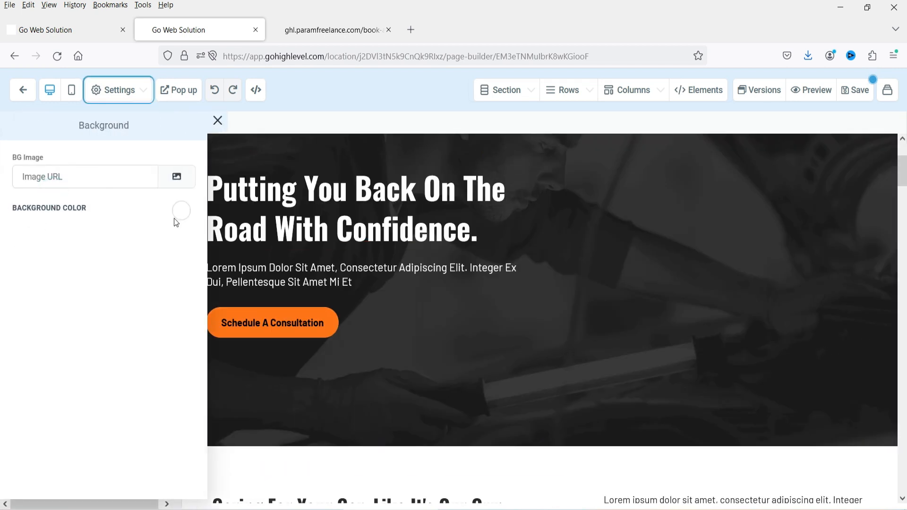
pyautogui.scroll(-4, 626, 284)
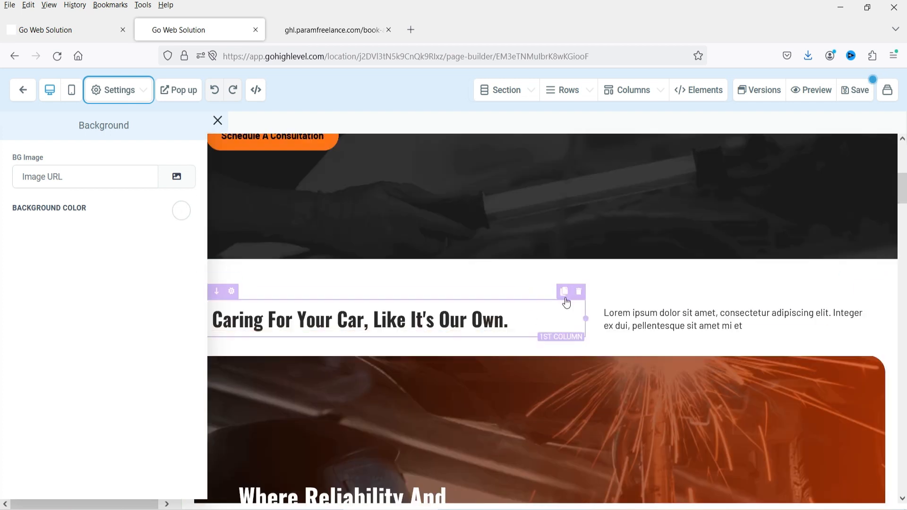
pyautogui.click(181, 210)
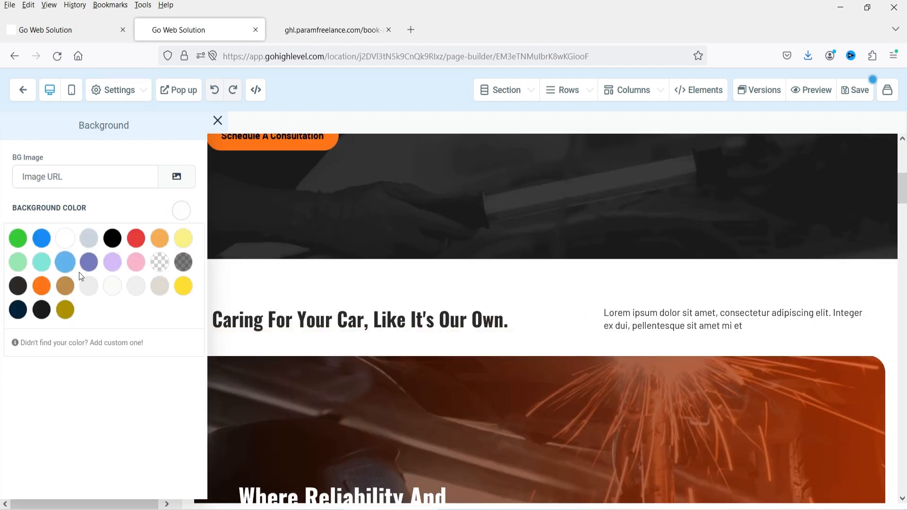
pyautogui.click(90, 293)
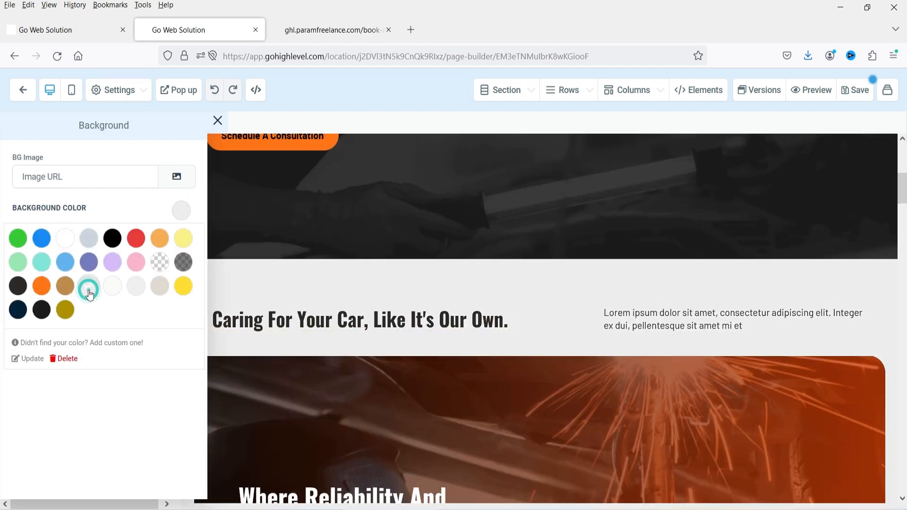
pyautogui.click(135, 268)
pyautogui.scroll(-10, 671, 280)
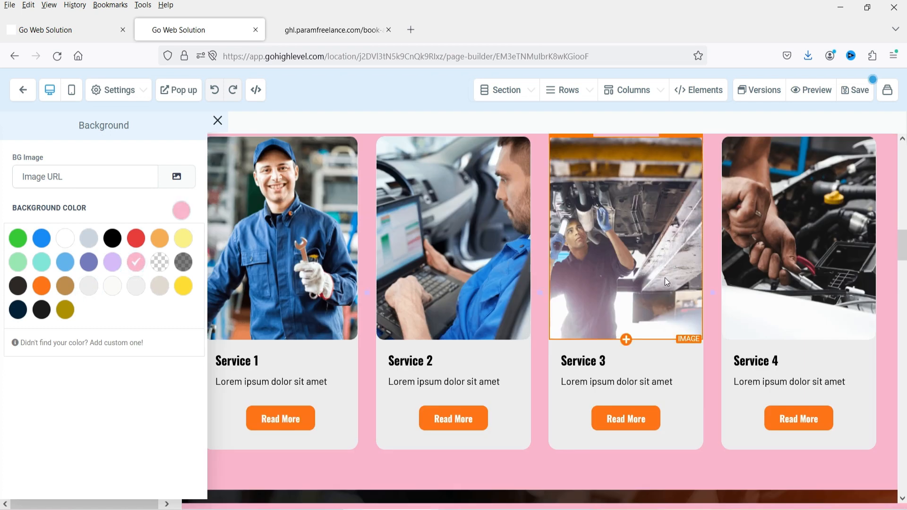
pyautogui.scroll(-8, 696, 299)
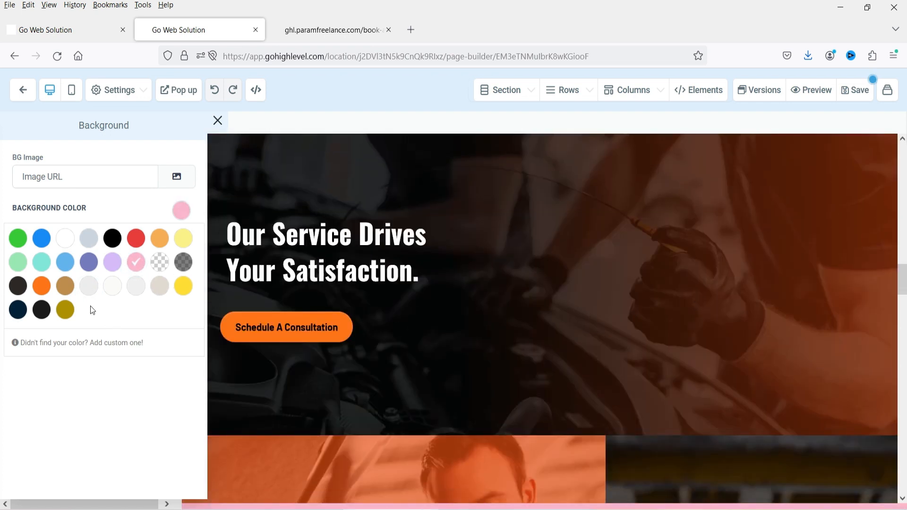
pyautogui.click(42, 286)
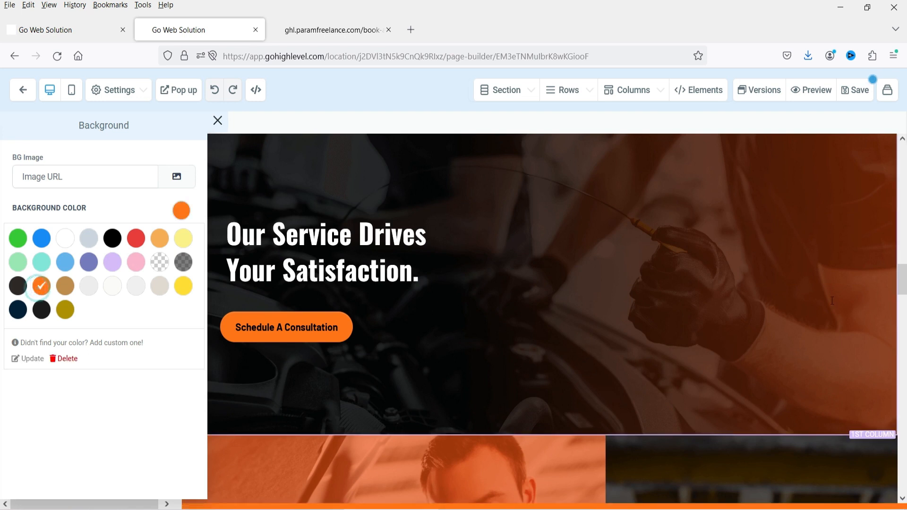
pyautogui.scroll(-4, 715, 299)
pyautogui.scroll(-20, 704, 305)
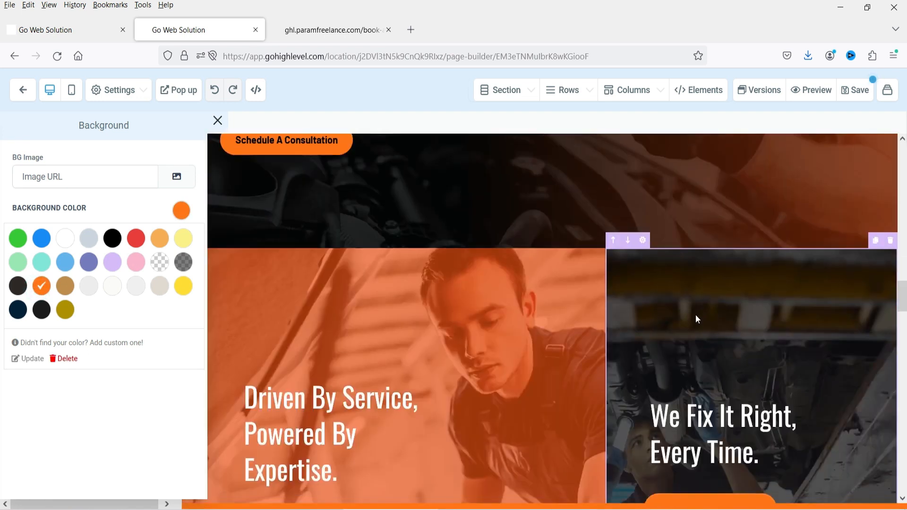
pyautogui.scroll(-8, 695, 315)
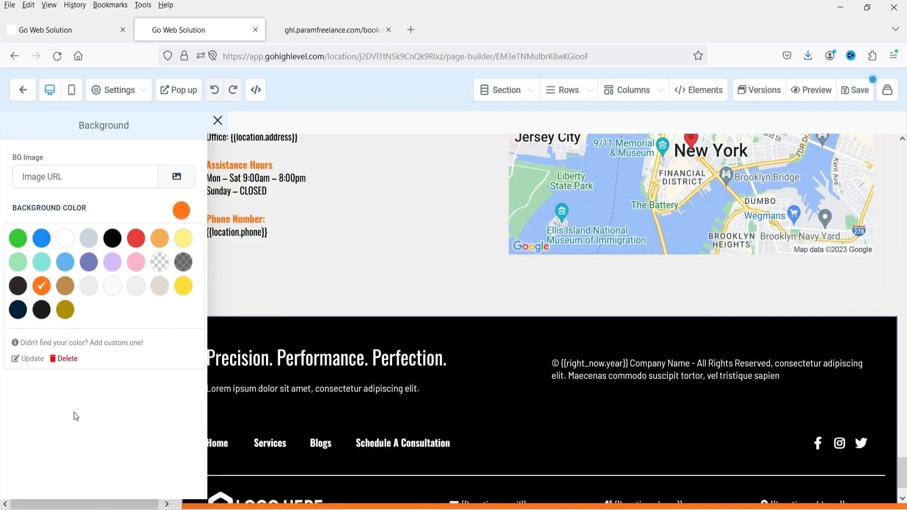
pyautogui.click(219, 121)
# - Review the Typography settings showing Oswald headlines and Barlow body text
pyautogui.click(118, 89)
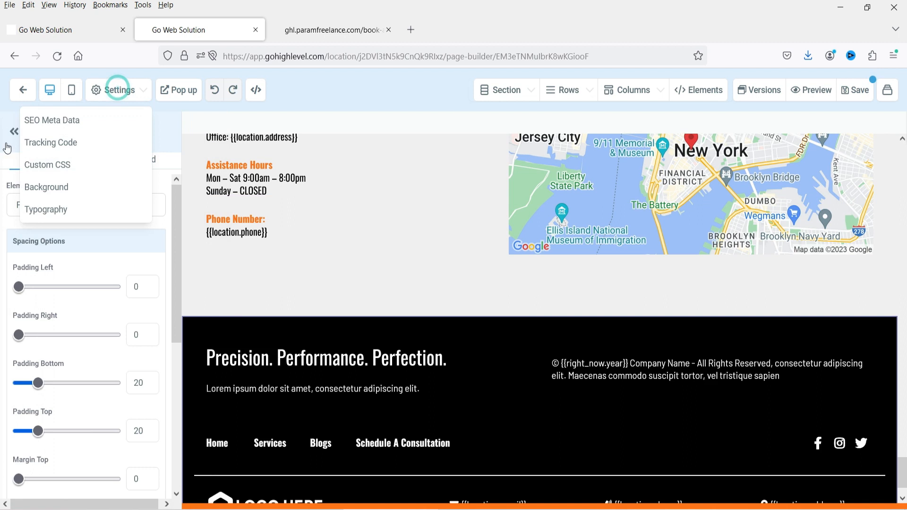
pyautogui.click(38, 215)
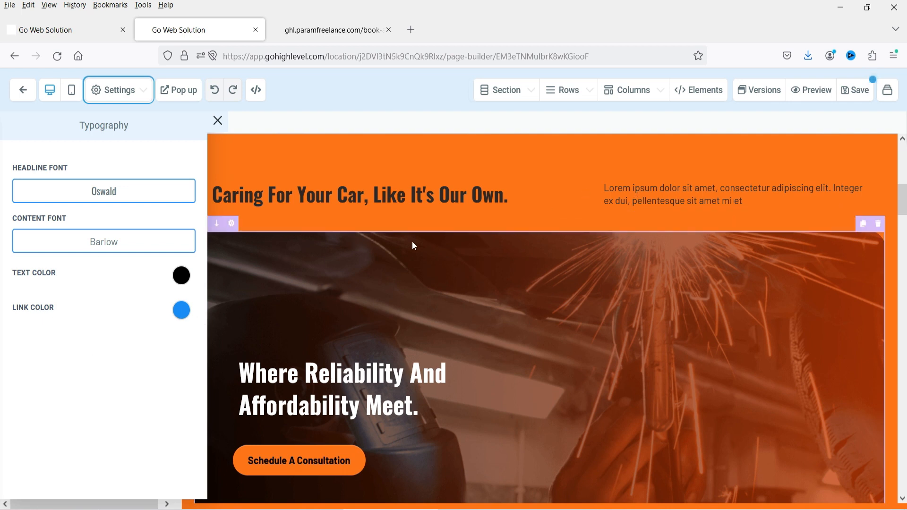
pyautogui.scroll(-6, 693, 238)
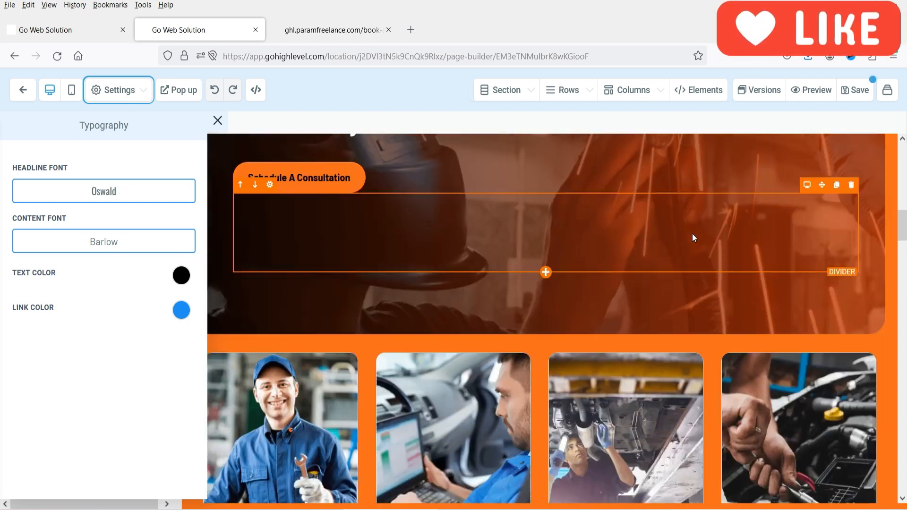
pyautogui.scroll(6, 692, 235)
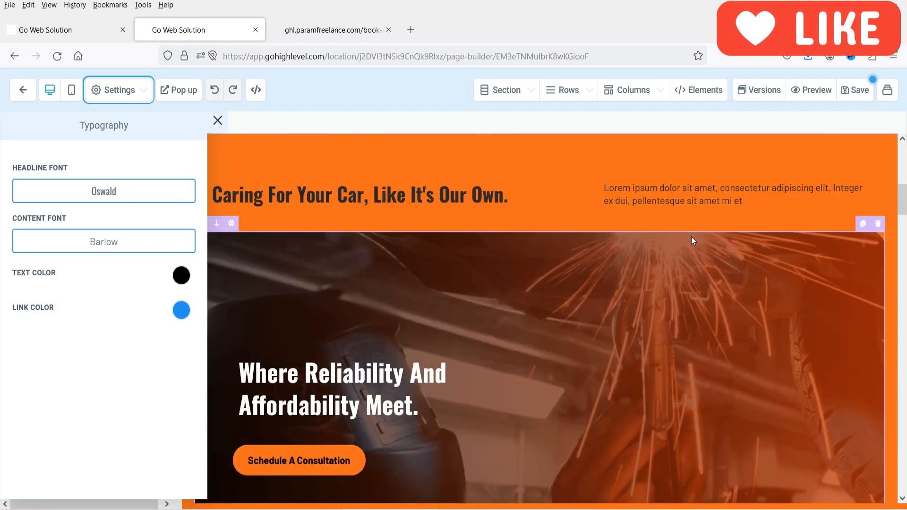
pyautogui.click(217, 122)
# - Open the page's popup in the editor
pyautogui.scroll(-6, 595, 288)
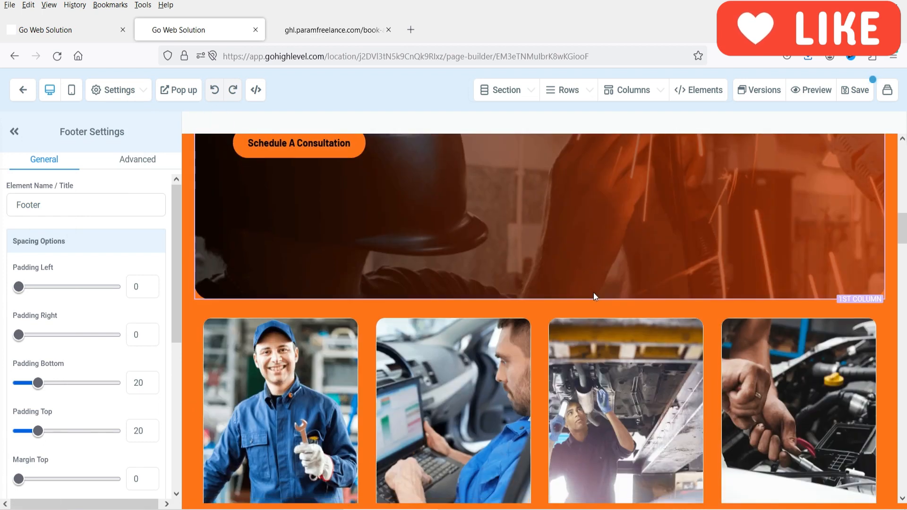
pyautogui.scroll(-3, 594, 294)
pyautogui.scroll(7, 594, 293)
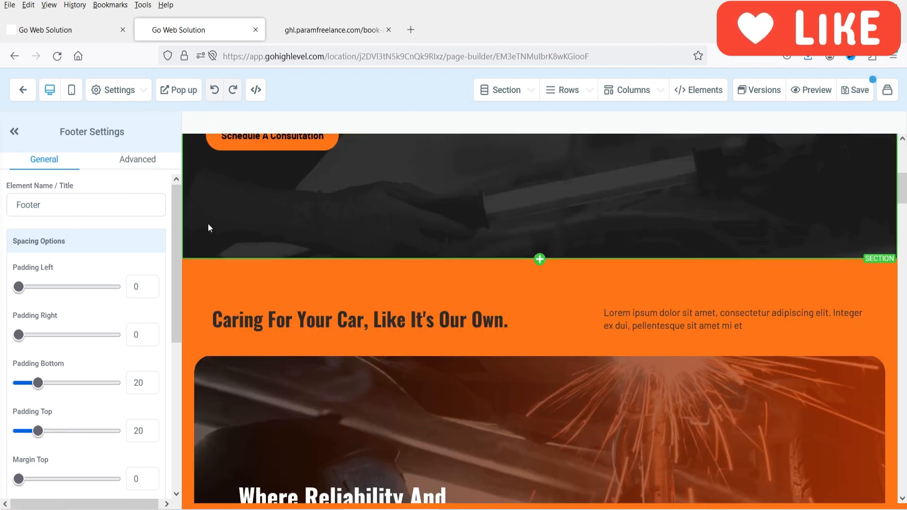
pyautogui.click(185, 93)
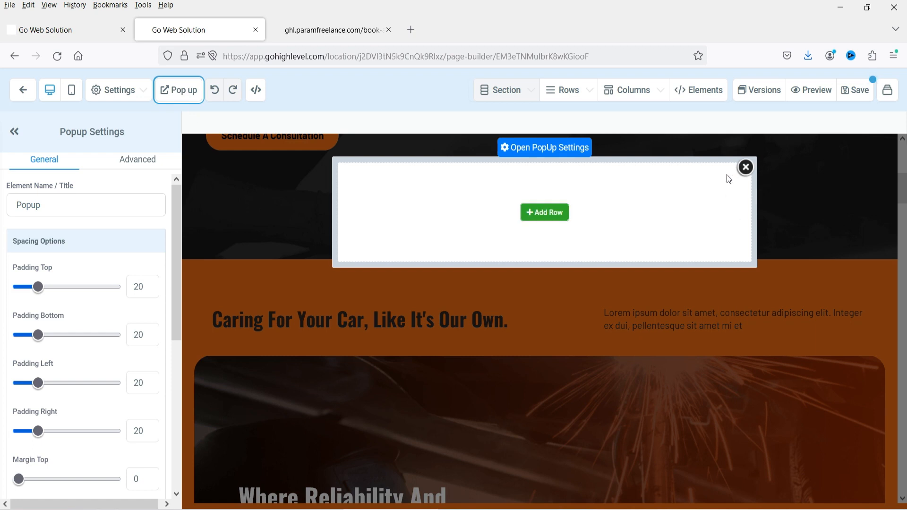
# - Add a one-column row to the empty popup and drop a Headline element into it
pyautogui.click(538, 218)
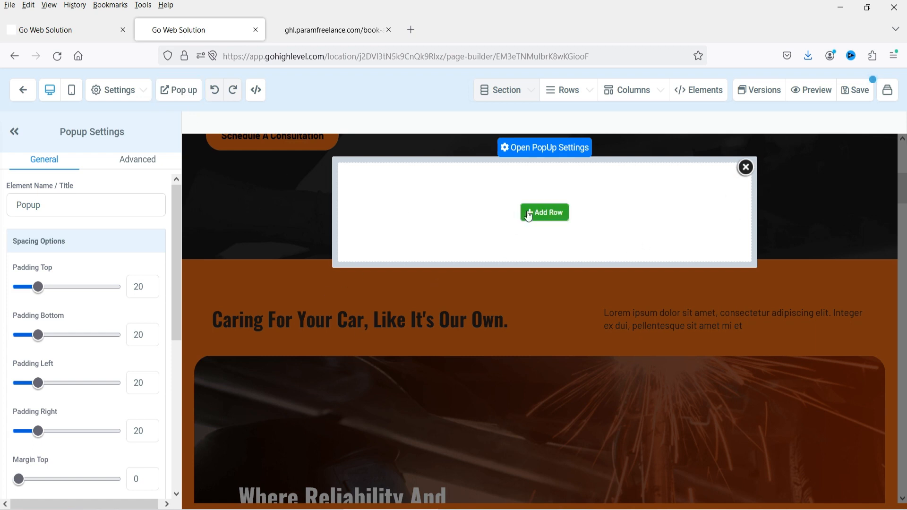
pyautogui.click(544, 213)
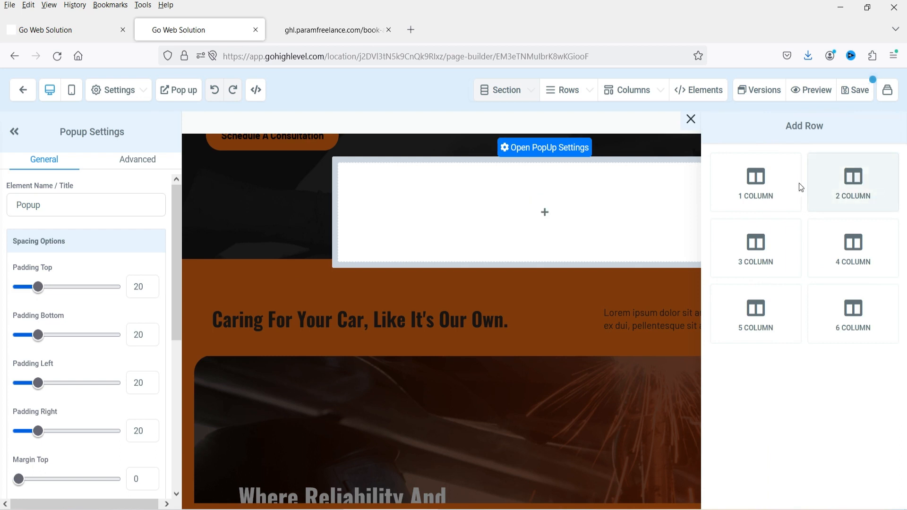
pyautogui.click(769, 186)
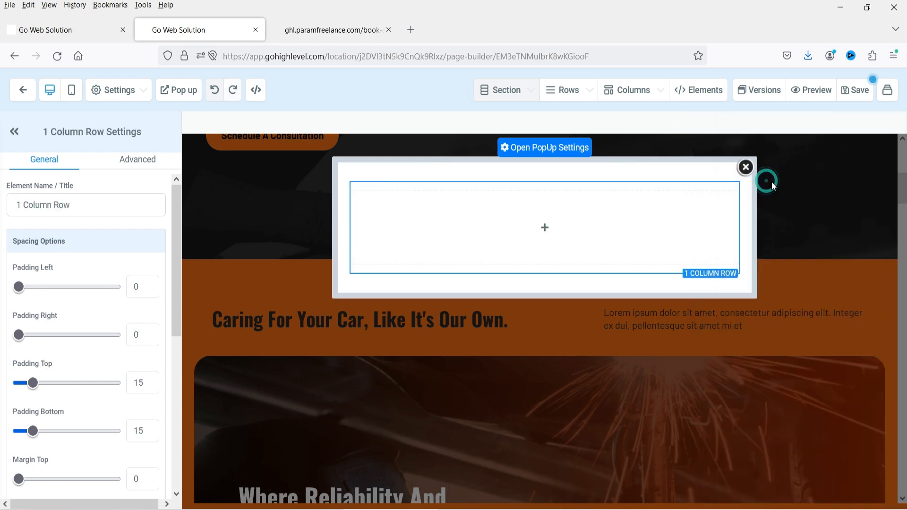
pyautogui.click(556, 230)
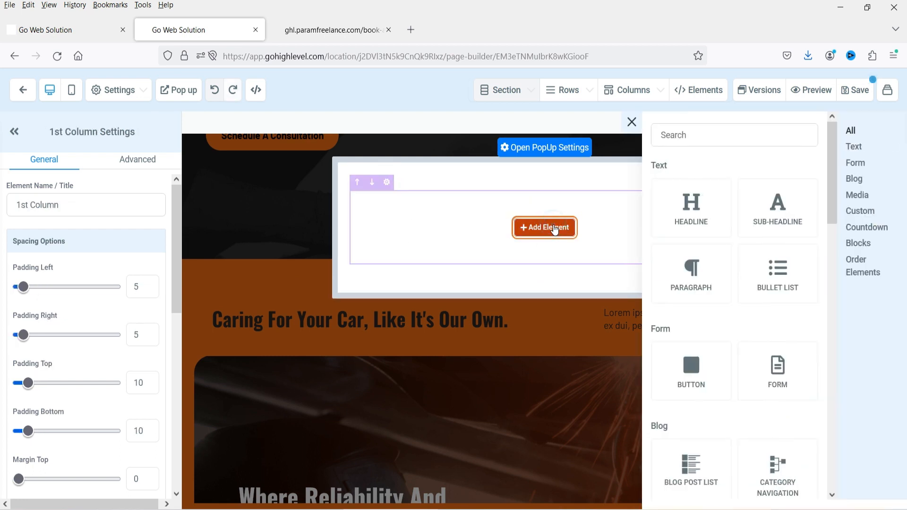
pyautogui.moveTo(694, 206); pyautogui.dragTo(553, 232)
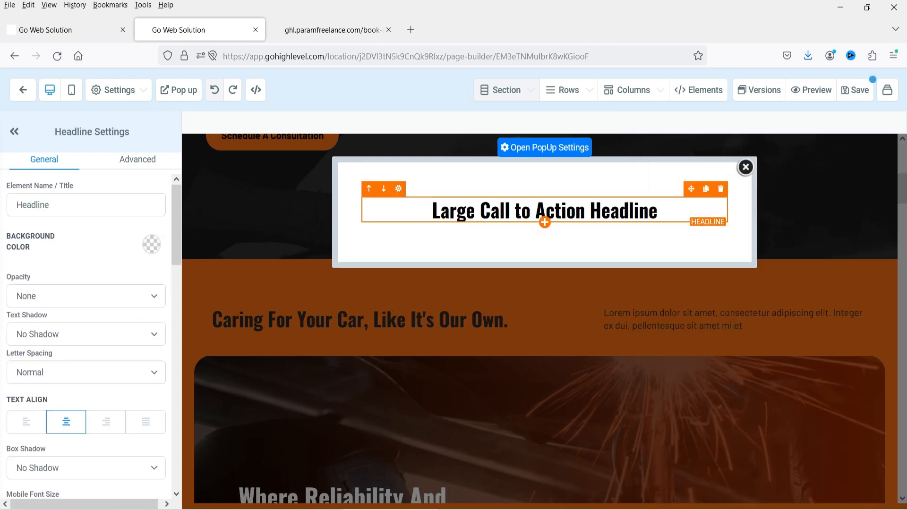
# - Retype the headline text as 'Contact Us Now!'
pyautogui.tripleClick(515, 202)
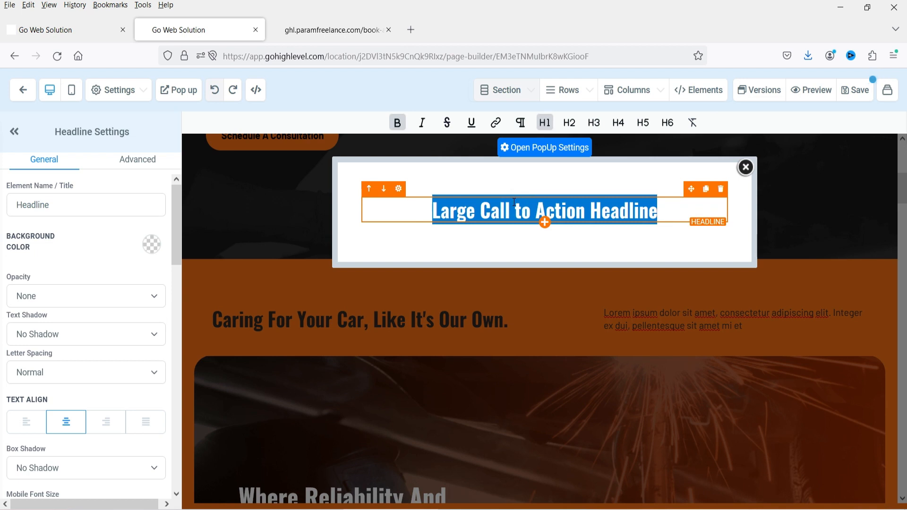
pyautogui.write('Contact')
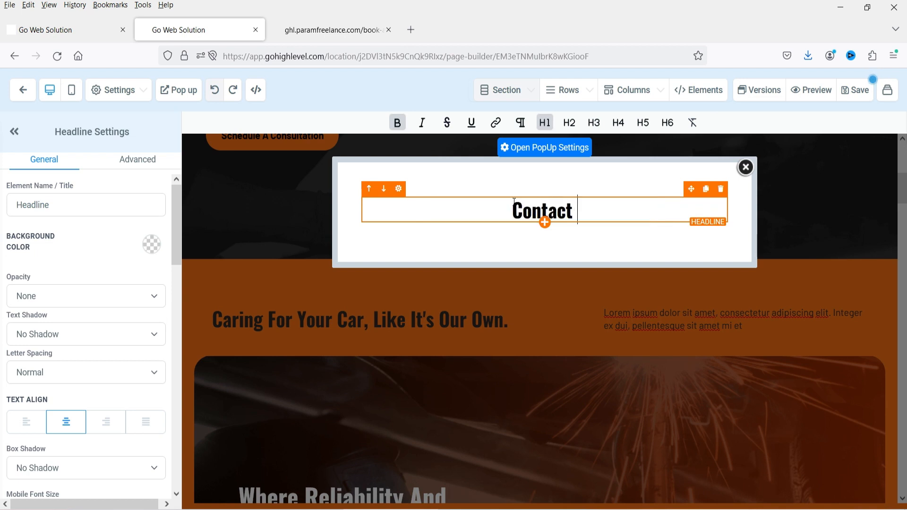
pyautogui.write(' Us NOw')
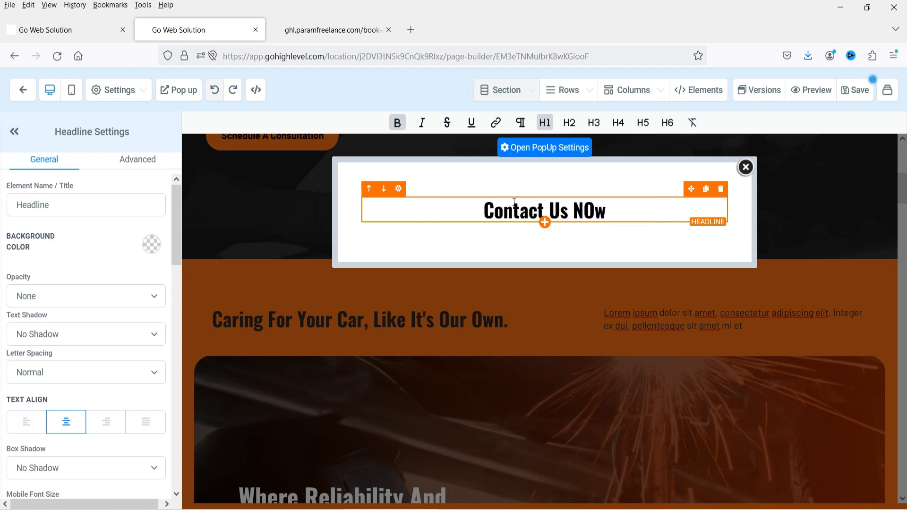
pyautogui.press('BackSpace')
pyautogui.press('BackSpace')
pyautogui.write('ow!')
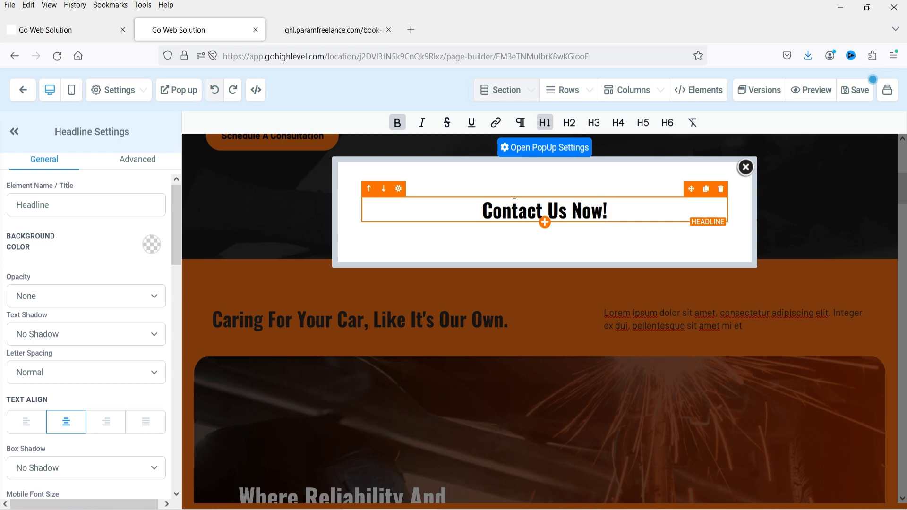
pyautogui.click(545, 222)
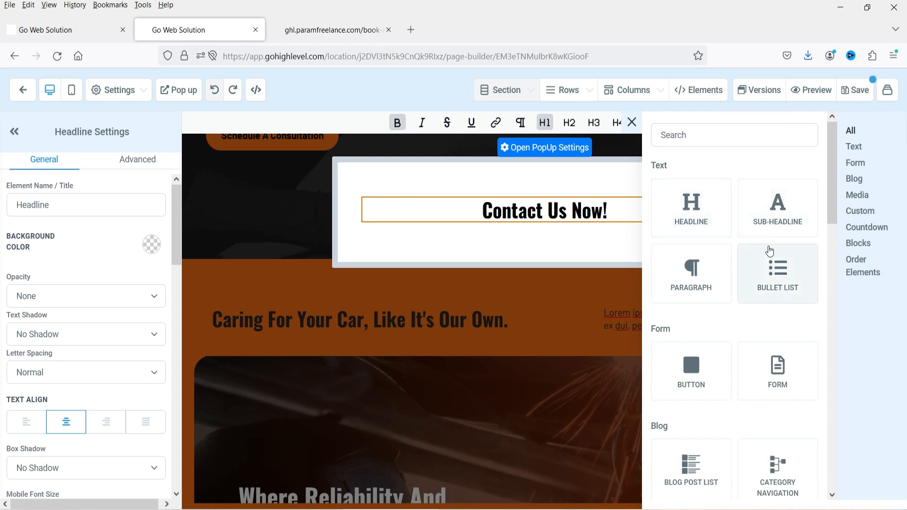
# - Drop a Form element under 'Contact Us Now!' and pick the Car Repair form for it
pyautogui.scroll(-15, 771, 255)
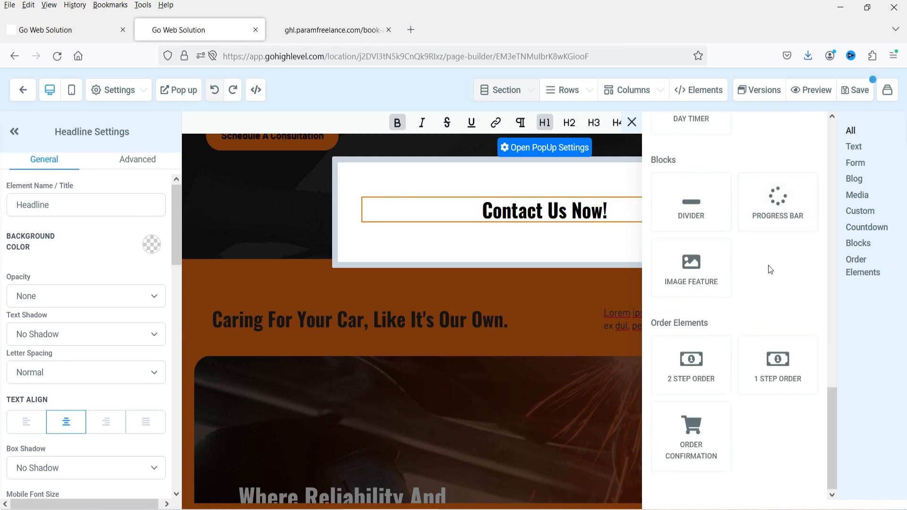
pyautogui.scroll(5, 770, 270)
pyautogui.scroll(10, 770, 272)
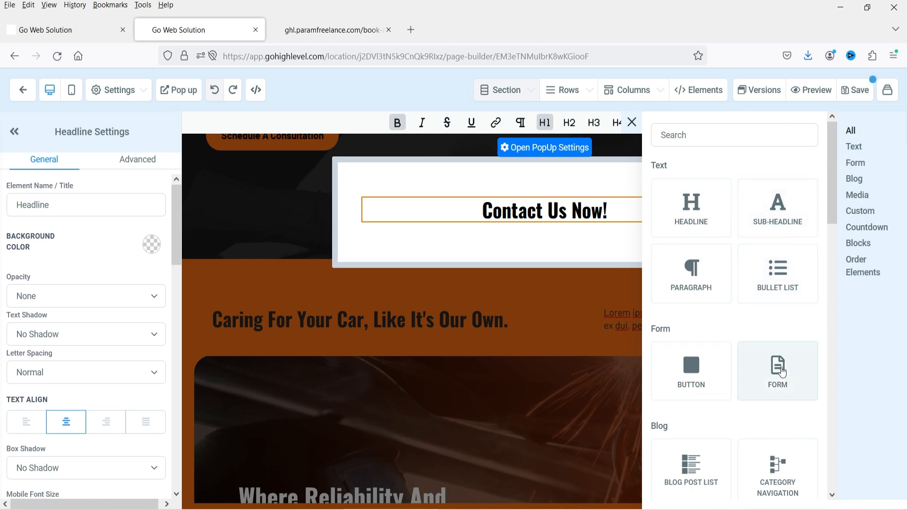
pyautogui.moveTo(782, 371); pyautogui.dragTo(577, 240)
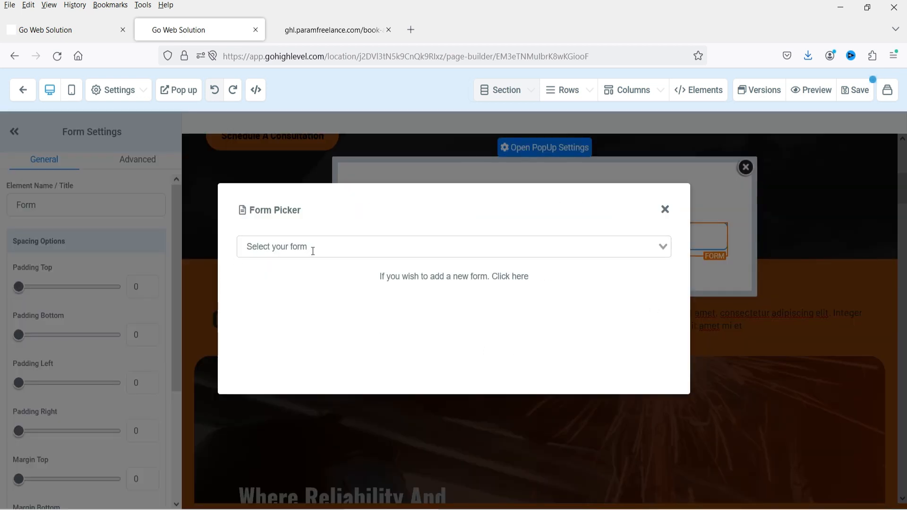
pyautogui.click(669, 248)
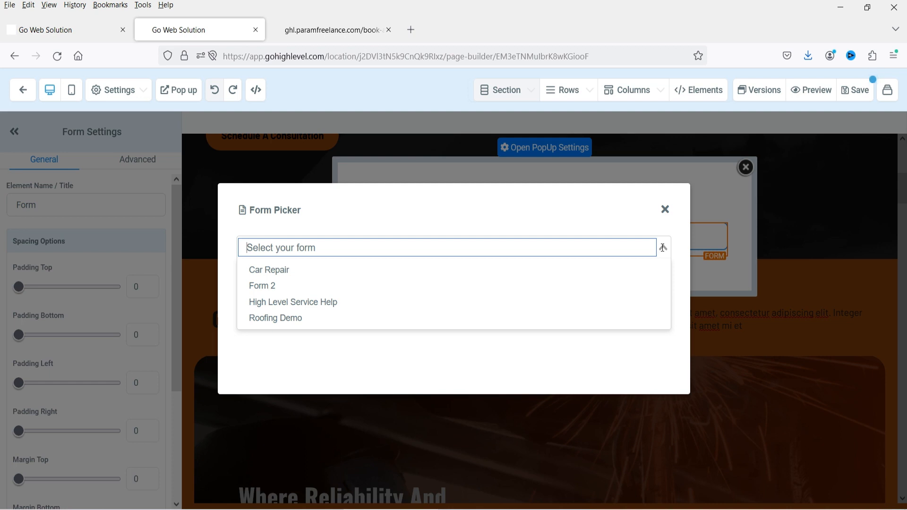
pyautogui.click(331, 274)
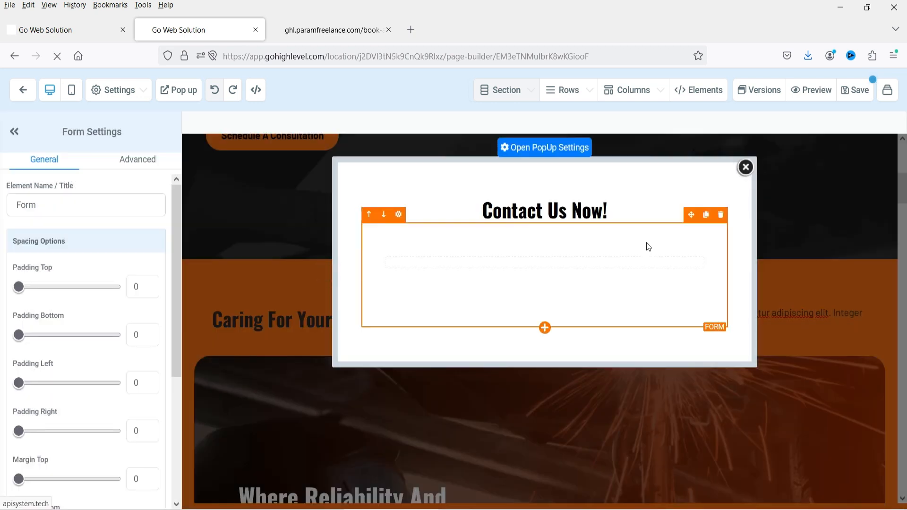
pyautogui.scroll(-3, 648, 297)
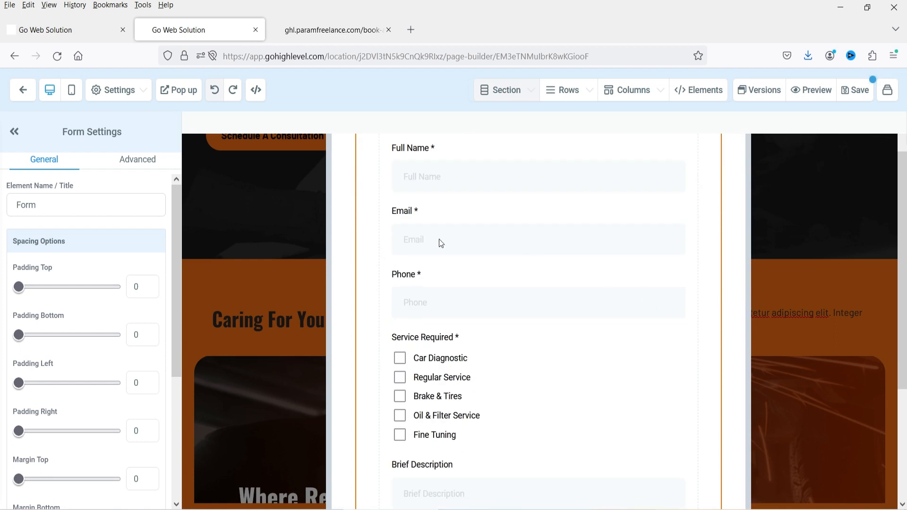
pyautogui.scroll(-3, 510, 282)
pyautogui.scroll(-2, 540, 304)
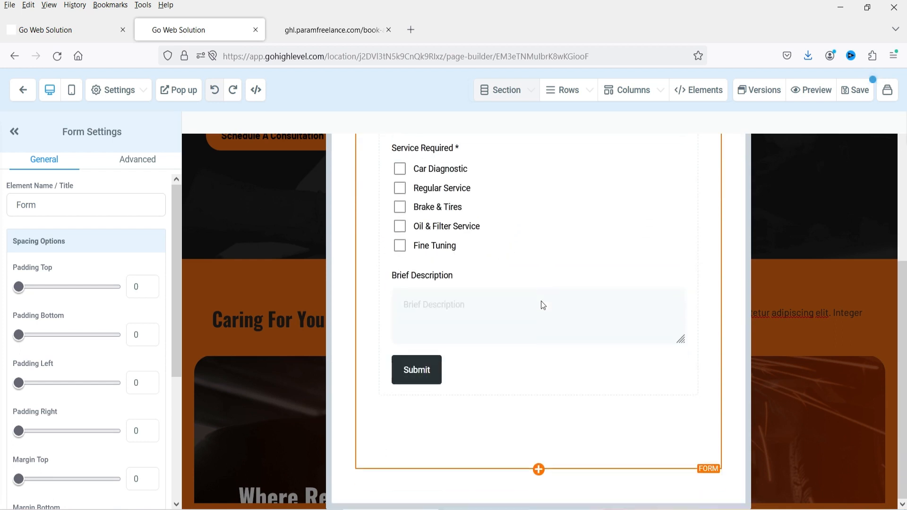
pyautogui.scroll(8, 552, 333)
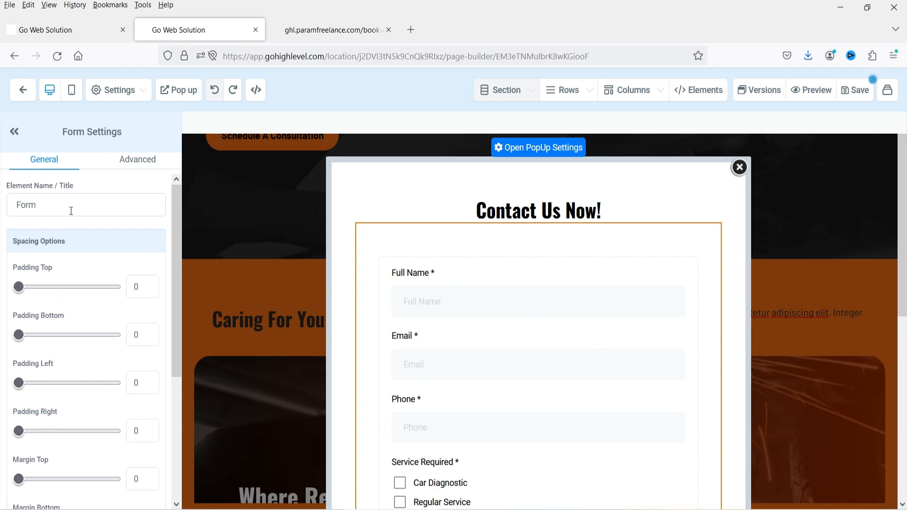
pyautogui.scroll(-1, 94, 289)
pyautogui.scroll(1, 94, 290)
# - Leave the Contact Us Now popup editor to get back to the Home page canvas
pyautogui.click(545, 152)
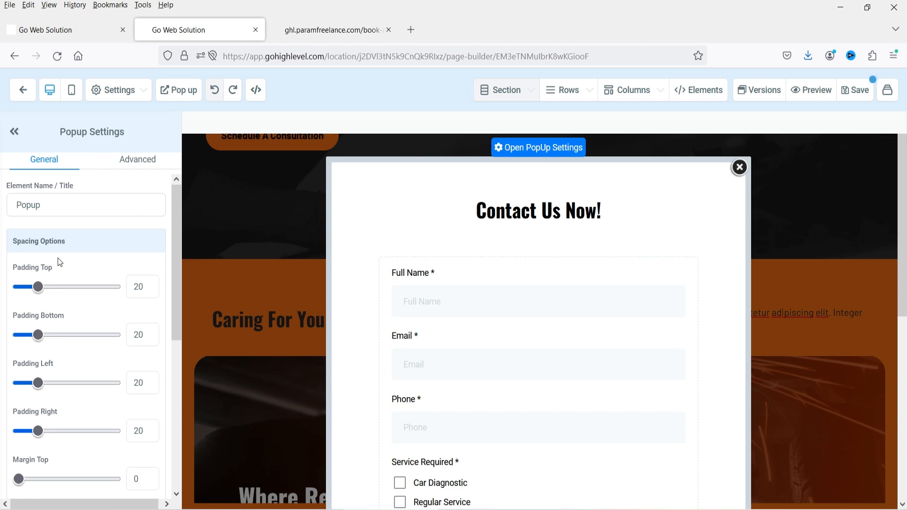
pyautogui.scroll(-5, 60, 262)
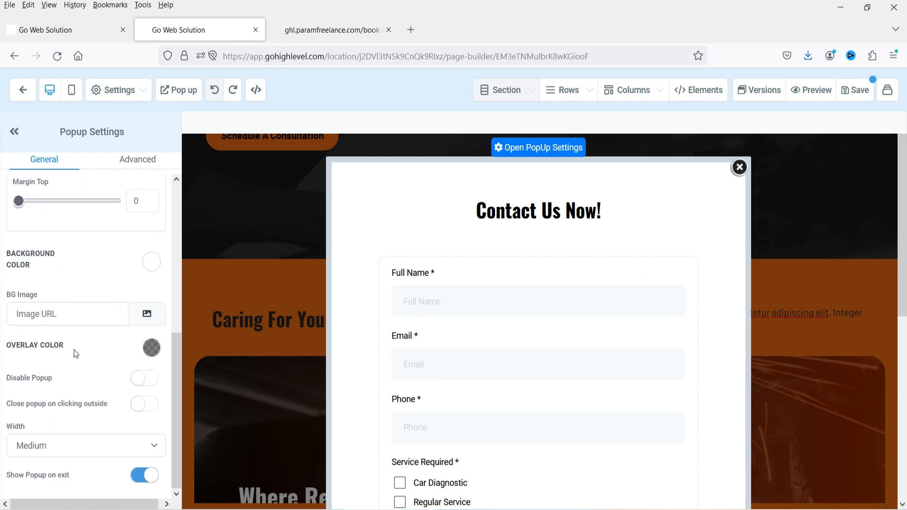
pyautogui.scroll(2, 96, 372)
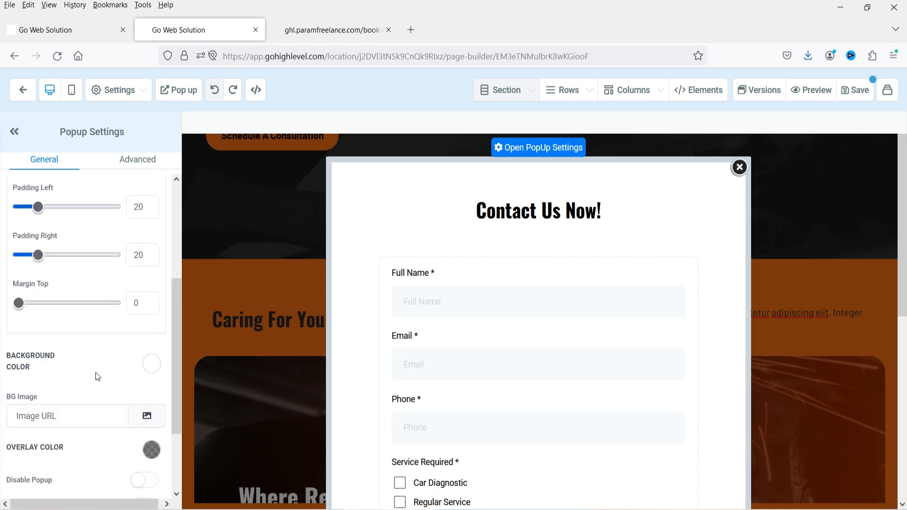
pyautogui.scroll(-2, 32, 400)
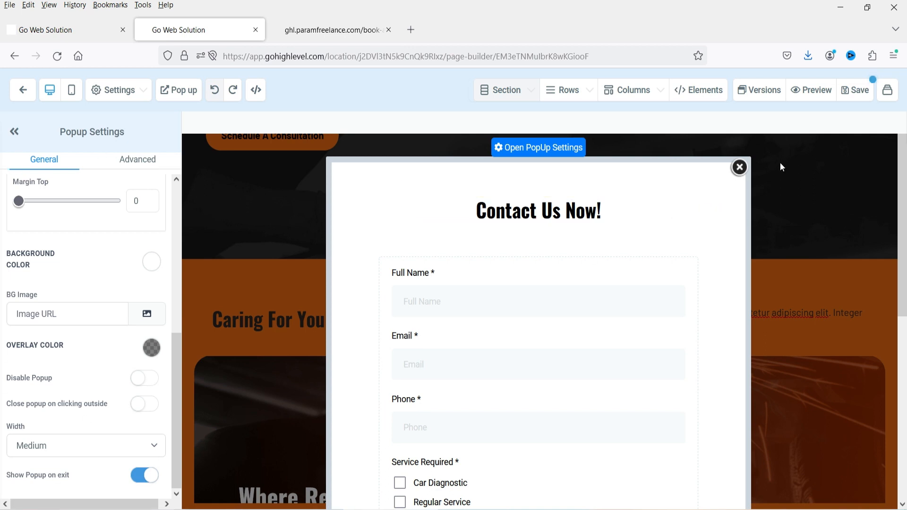
pyautogui.scroll(-3, 596, 251)
pyautogui.scroll(6, 142, 317)
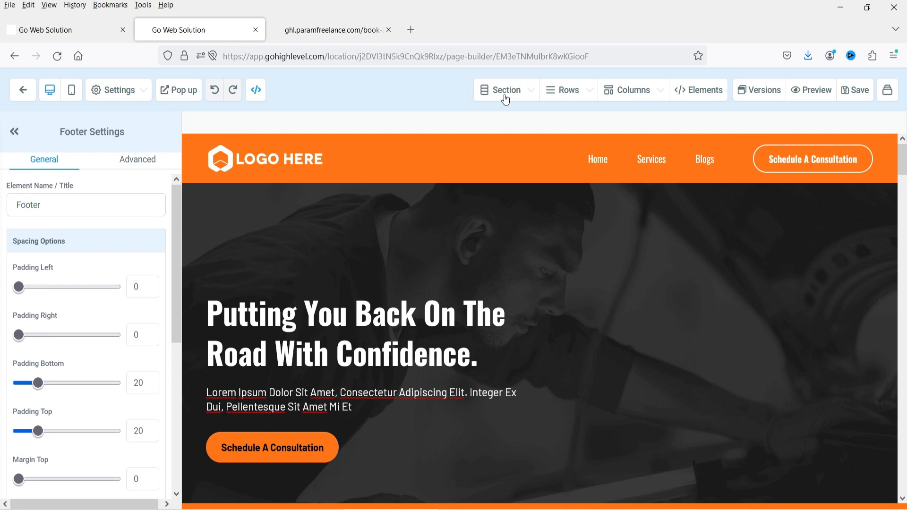
# - Choose Section > Add Section to show the Full Width, Wide, Medium and Small layouts
pyautogui.click(506, 100)
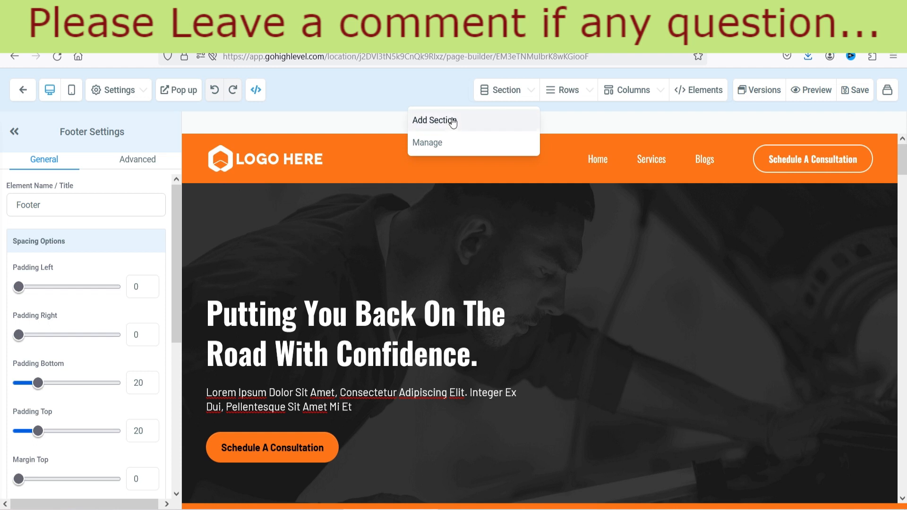
pyautogui.scroll(-1, 570, 292)
pyautogui.scroll(-3, 567, 290)
pyautogui.scroll(4, 518, 296)
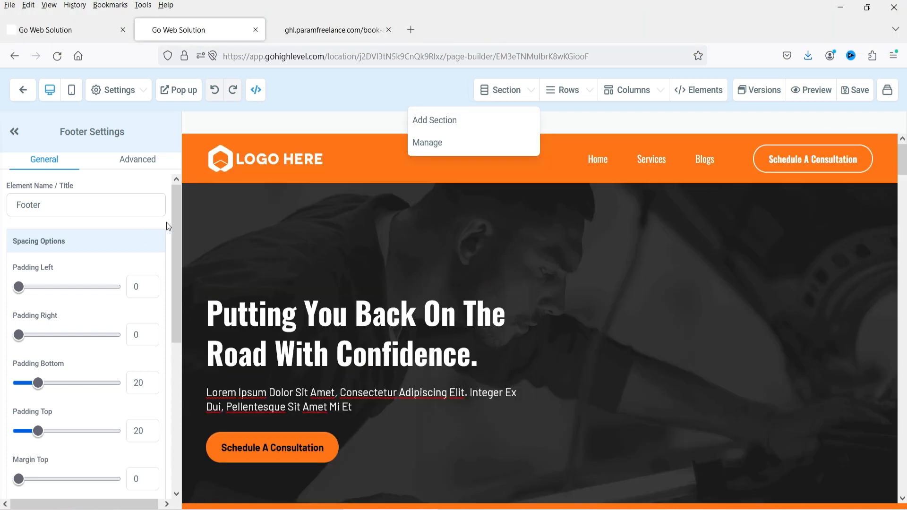
pyautogui.scroll(-4, 359, 226)
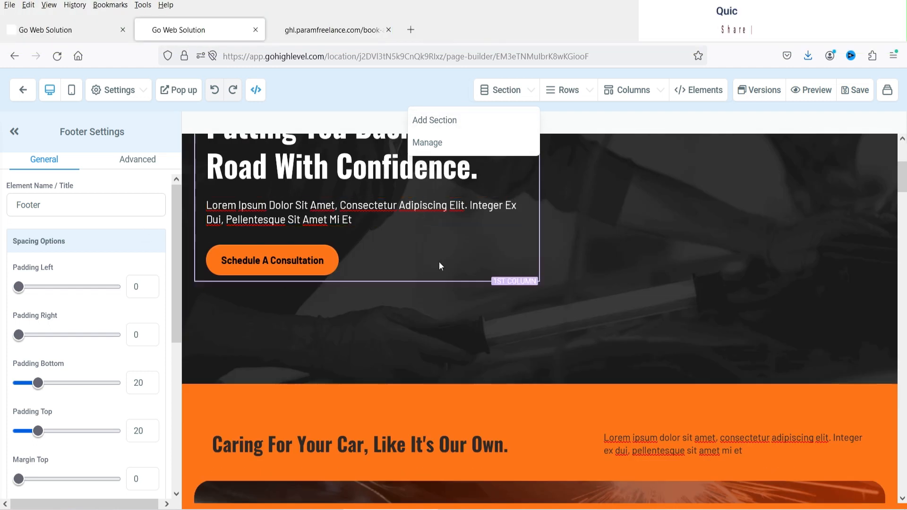
pyautogui.scroll(-5, 633, 268)
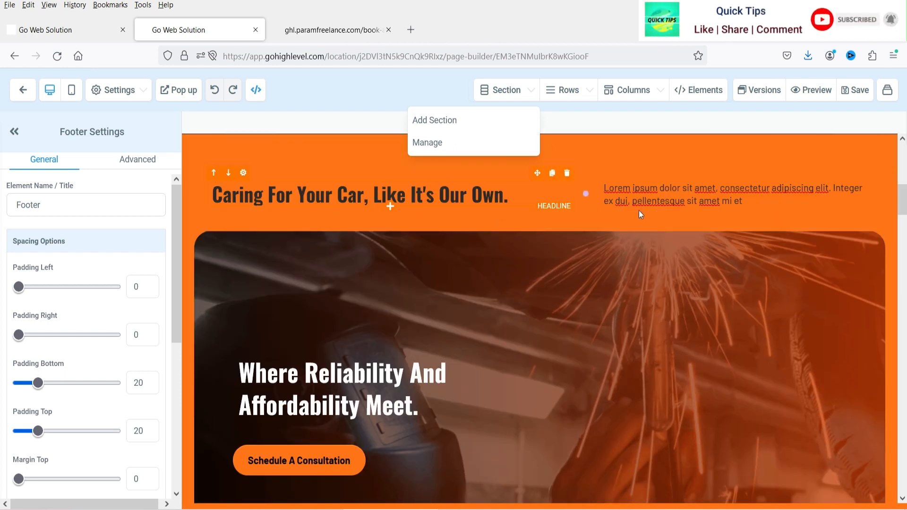
pyautogui.scroll(-3, 466, 276)
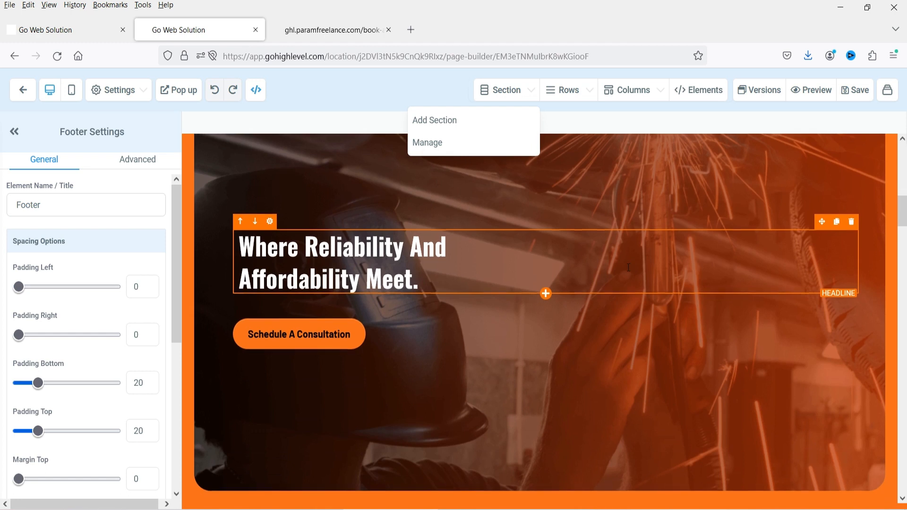
pyautogui.scroll(-2, 489, 251)
pyautogui.scroll(-3, 490, 255)
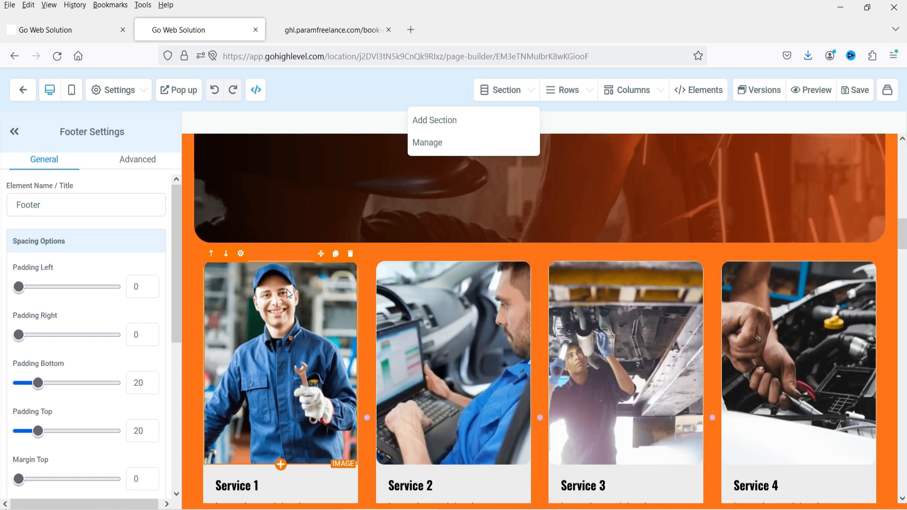
pyautogui.scroll(-3, 502, 316)
pyautogui.scroll(-3, 288, 425)
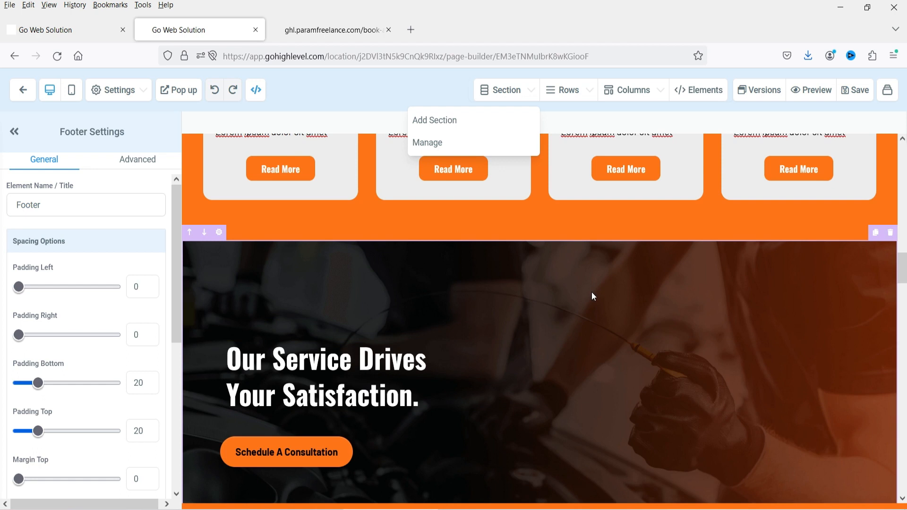
pyautogui.scroll(-5, 593, 296)
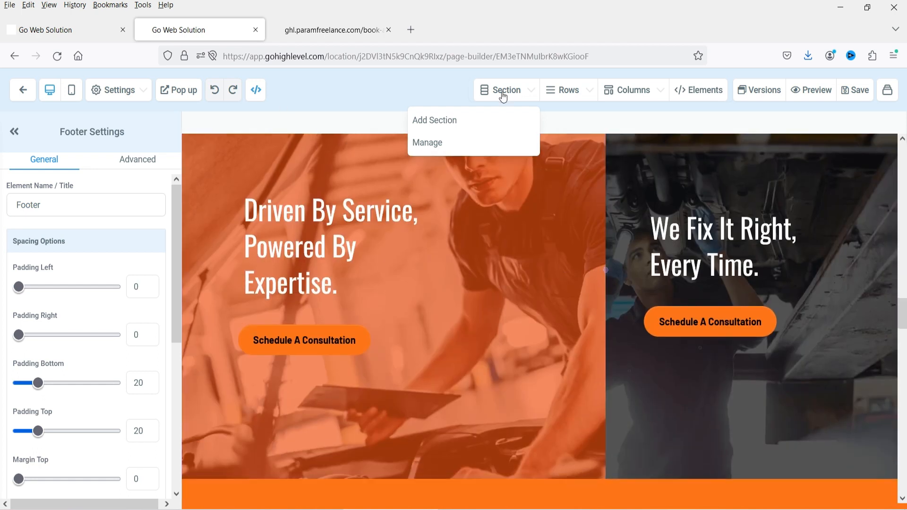
pyautogui.click(453, 122)
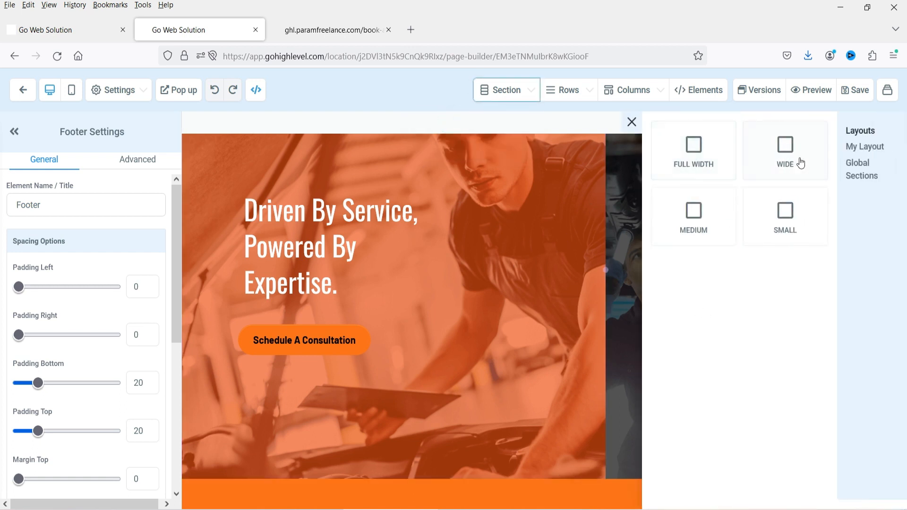
pyautogui.scroll(-15, 539, 278)
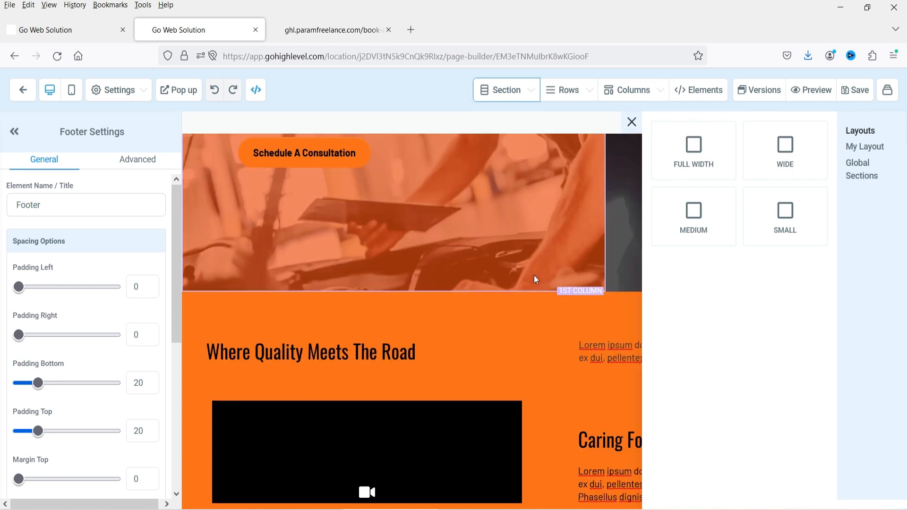
pyautogui.scroll(-5, 524, 272)
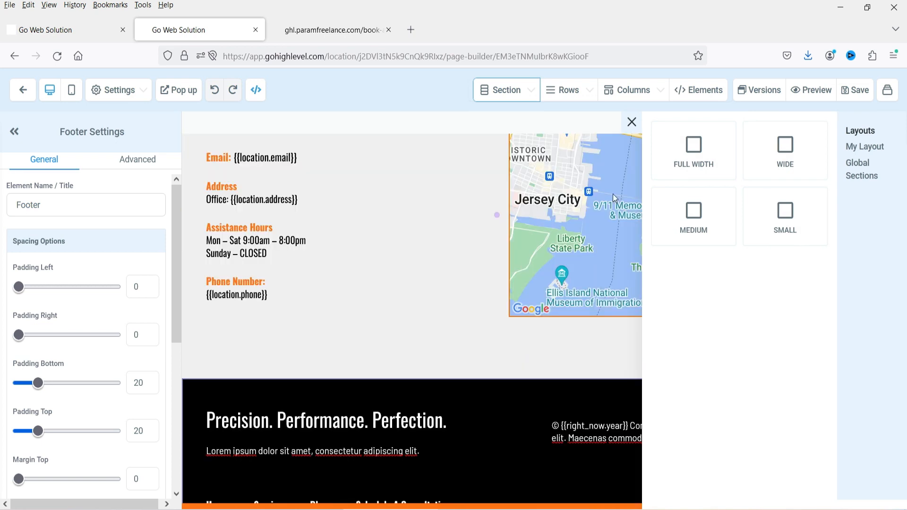
# - Add a full-width orange section and move it up above the footer and Get In Touch
pyautogui.click(702, 159)
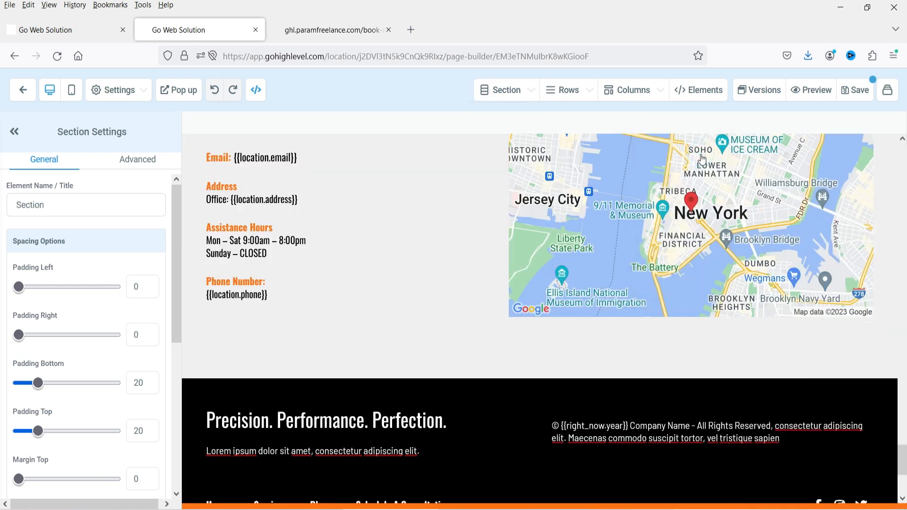
pyautogui.scroll(-4, 539, 340)
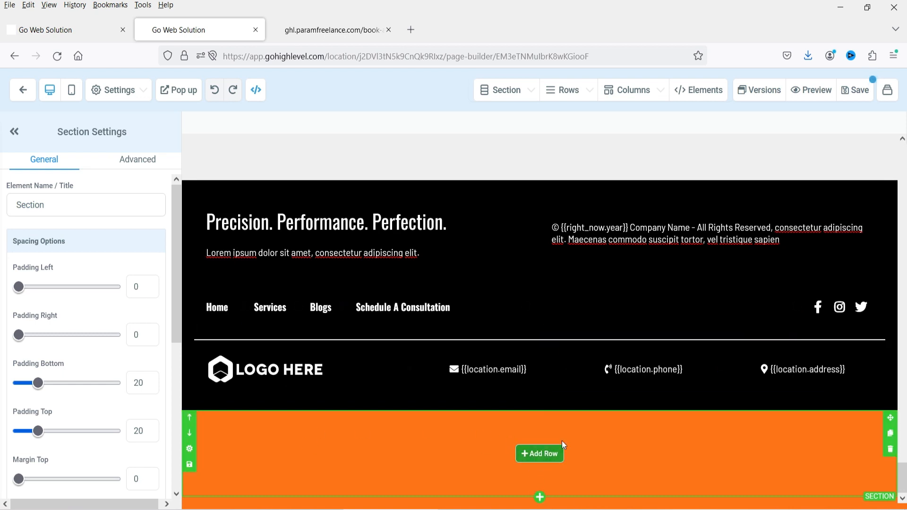
pyautogui.click(189, 418)
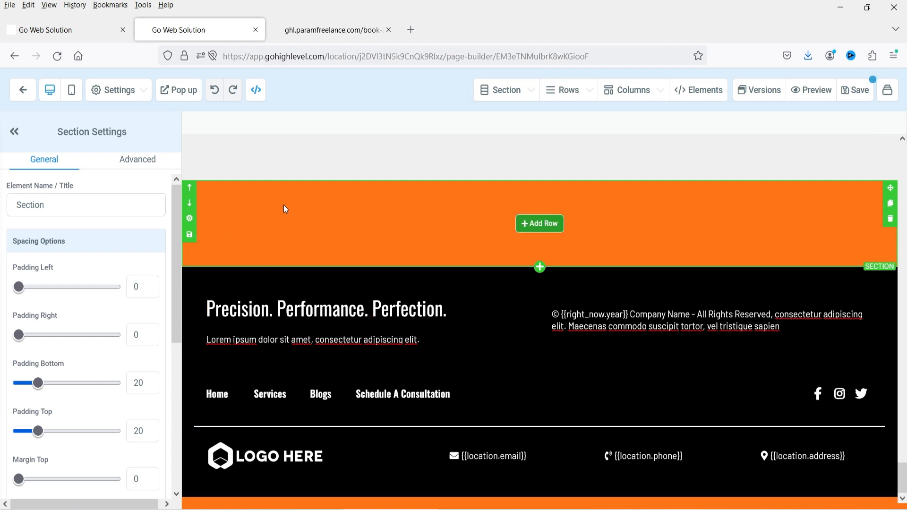
pyautogui.scroll(3, 297, 274)
pyautogui.click(191, 313)
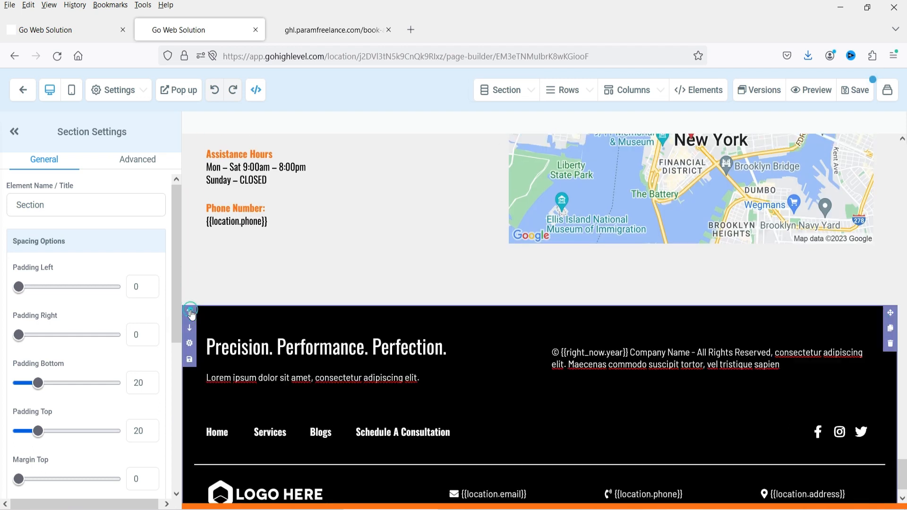
pyautogui.scroll(2, 704, 172)
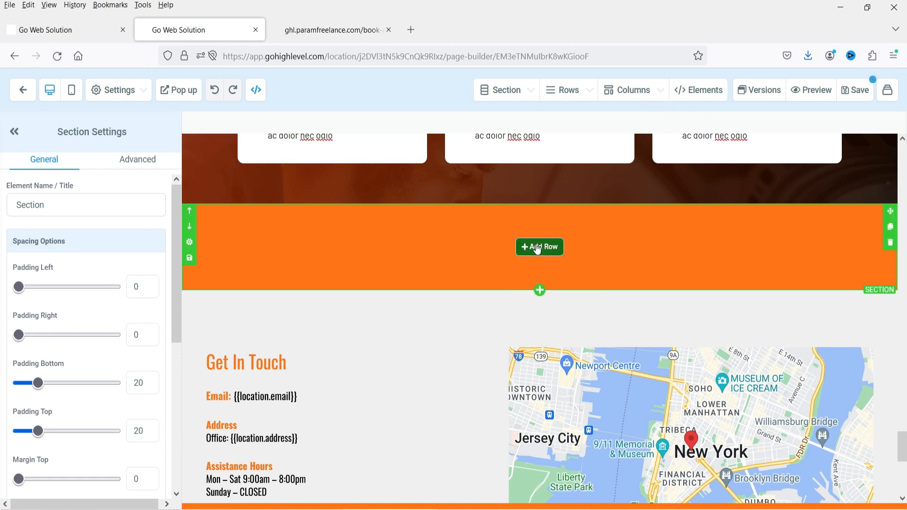
pyautogui.click(539, 249)
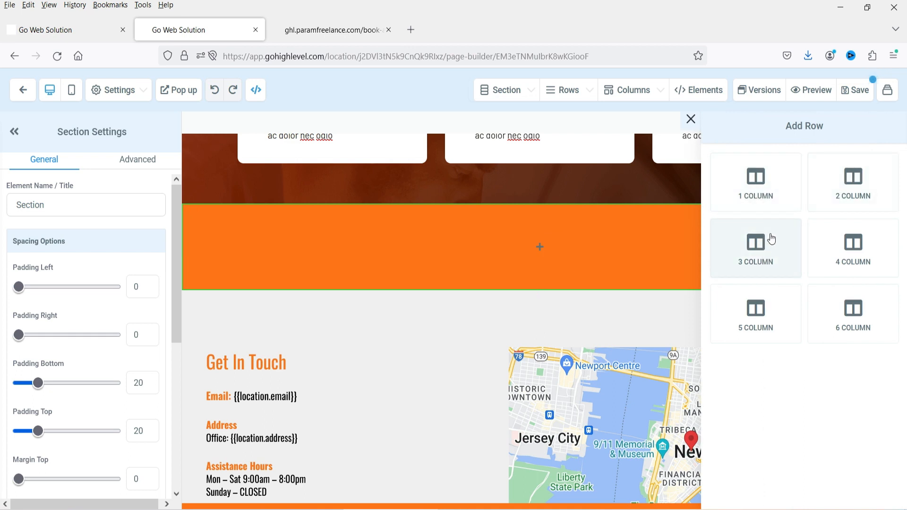
# - Add a two-column row with a 'Small Call to Action Headline' sub-headline in the left column
pyautogui.click(862, 192)
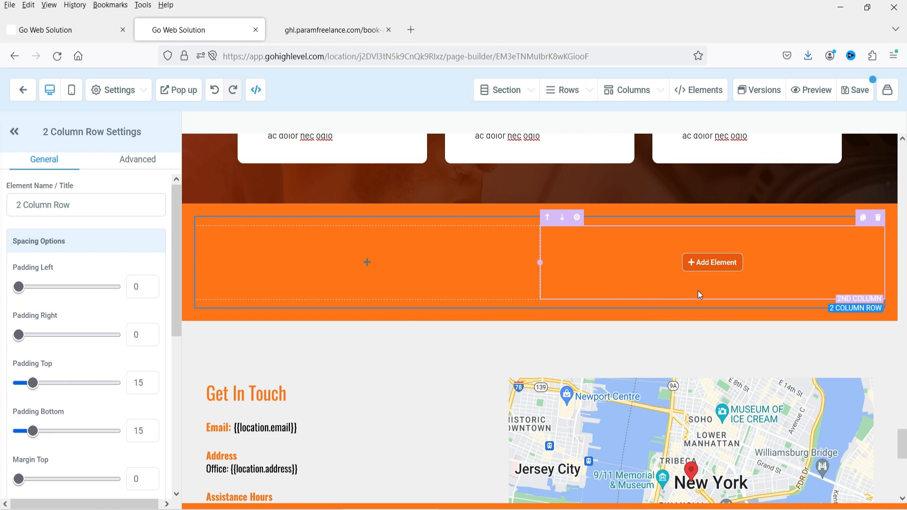
pyautogui.click(369, 265)
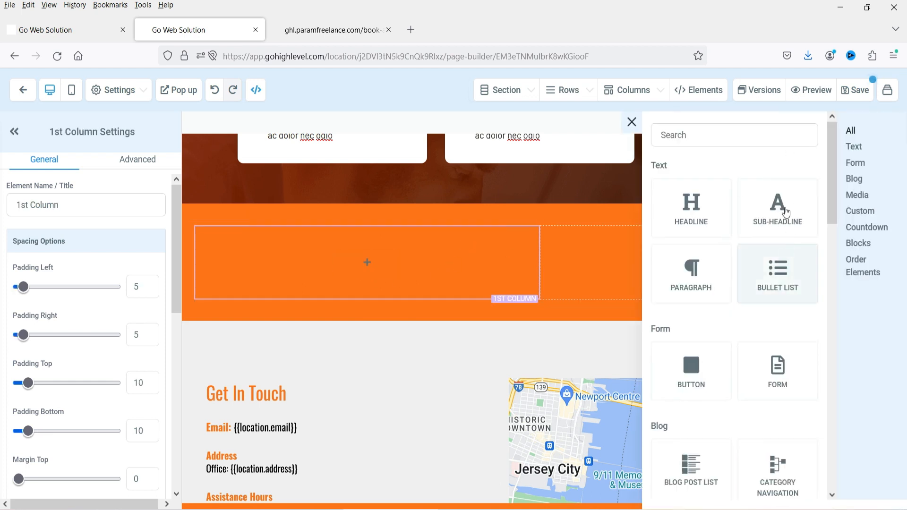
pyautogui.moveTo(780, 209); pyautogui.dragTo(354, 277)
pyautogui.click(367, 272)
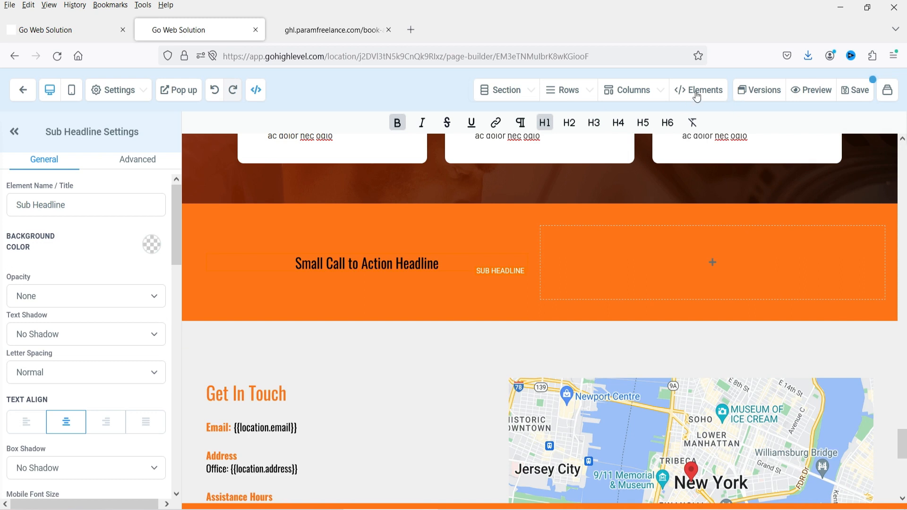
# - Place a video element beneath the sub-headline in the left column
pyautogui.moveTo(695, 89)
pyautogui.click(666, 120)
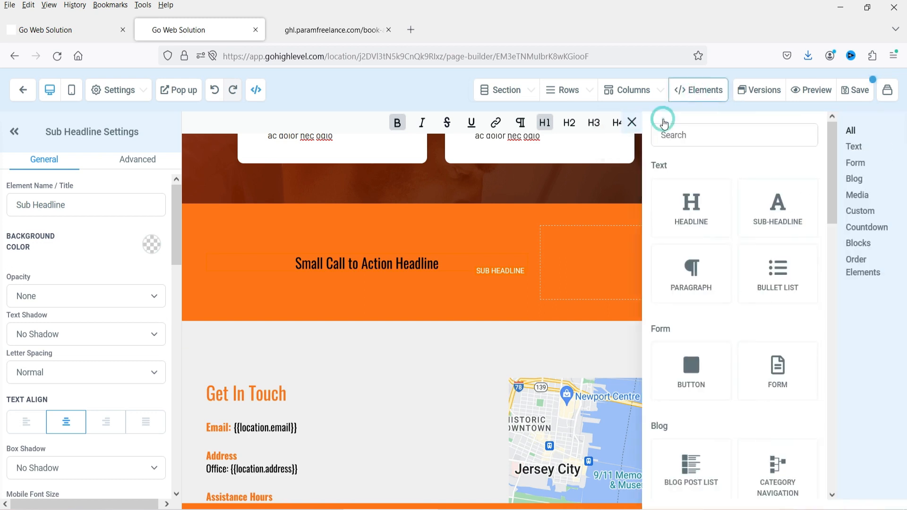
pyautogui.scroll(-2, 780, 208)
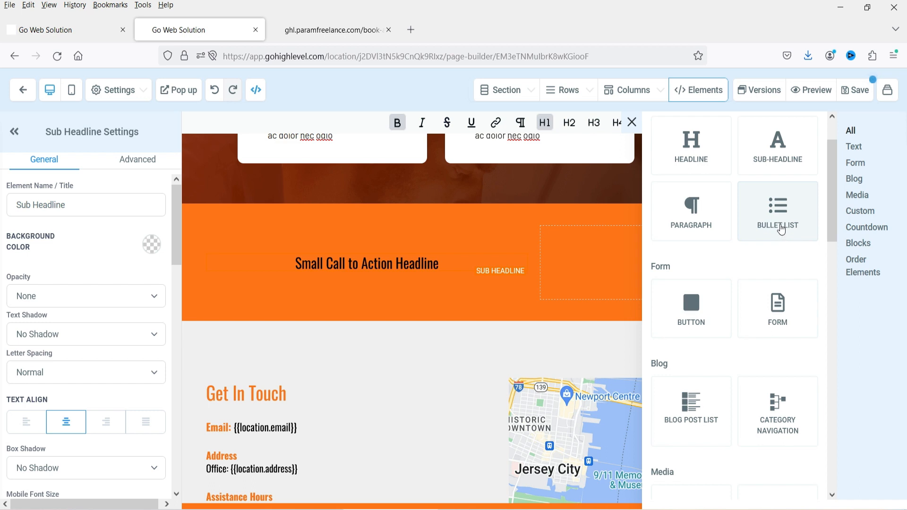
pyautogui.scroll(-5, 777, 239)
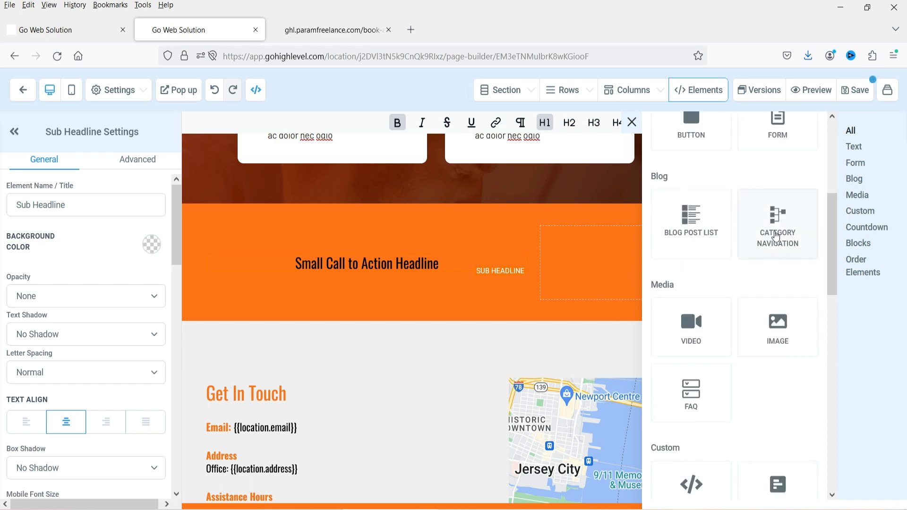
pyautogui.scroll(-3, 775, 265)
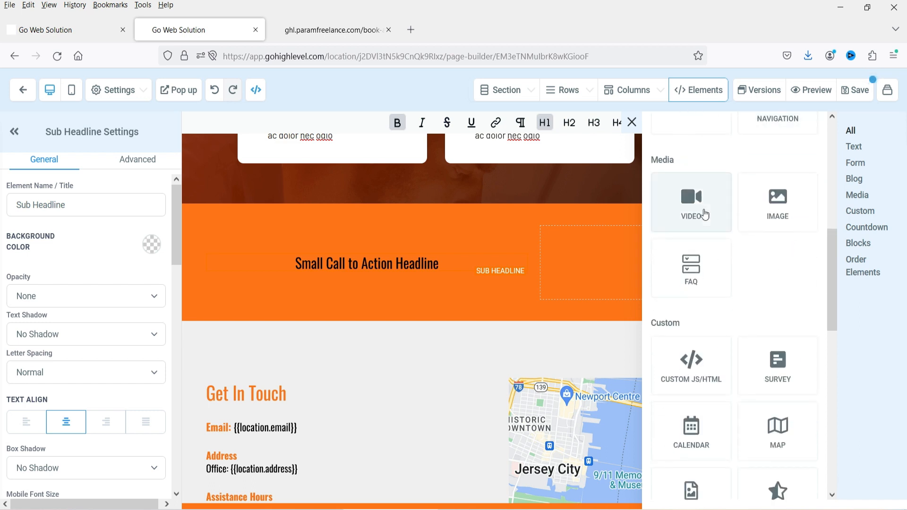
pyautogui.moveTo(699, 203); pyautogui.dragTo(447, 283)
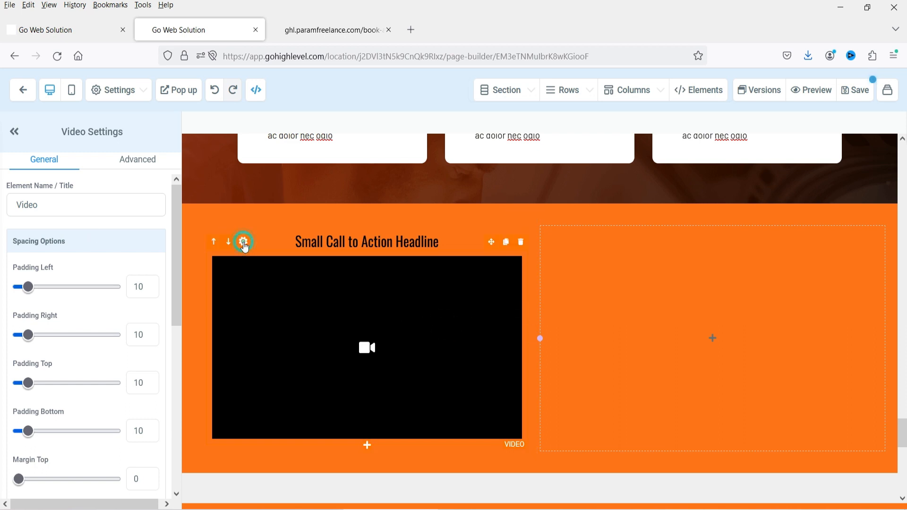
pyautogui.scroll(-5, 57, 236)
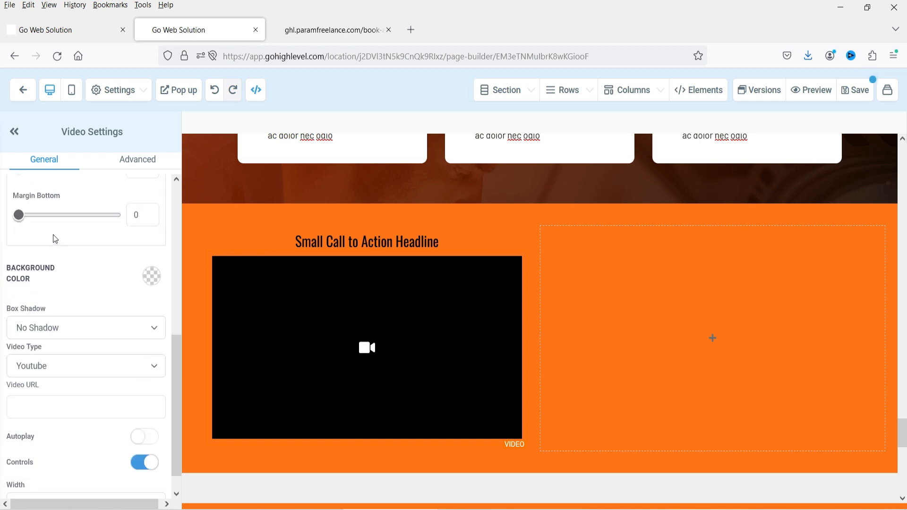
pyautogui.scroll(-1, 55, 241)
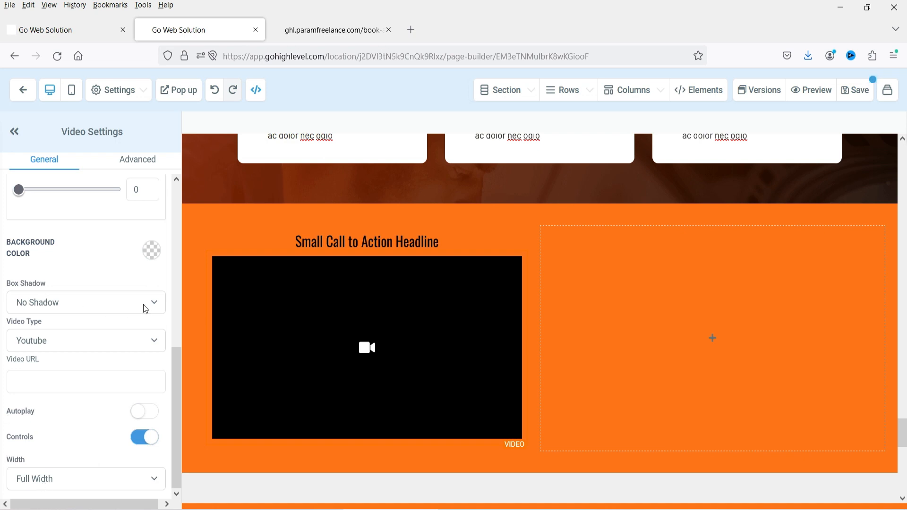
pyautogui.click(91, 340)
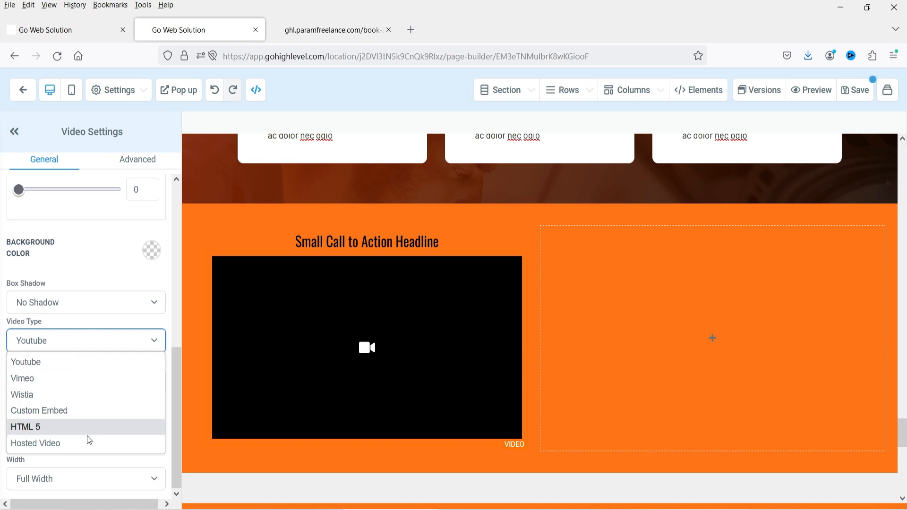
pyautogui.click(44, 362)
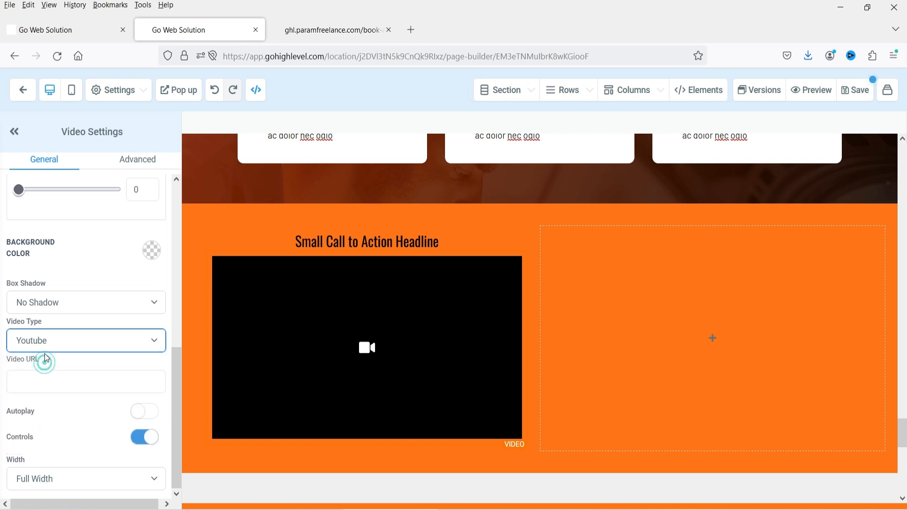
pyautogui.click(36, 380)
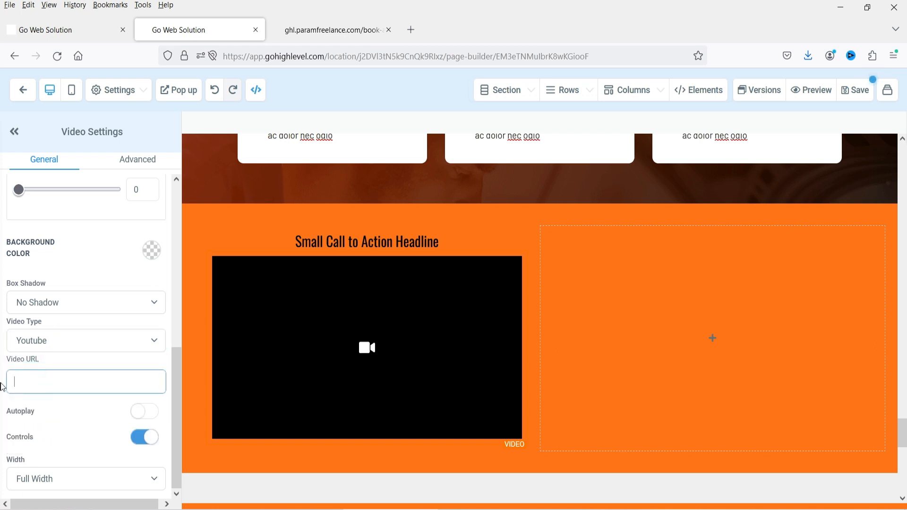
pyautogui.click(47, 383)
pyautogui.write('https://youtu.be/GDaEeoUh4No')
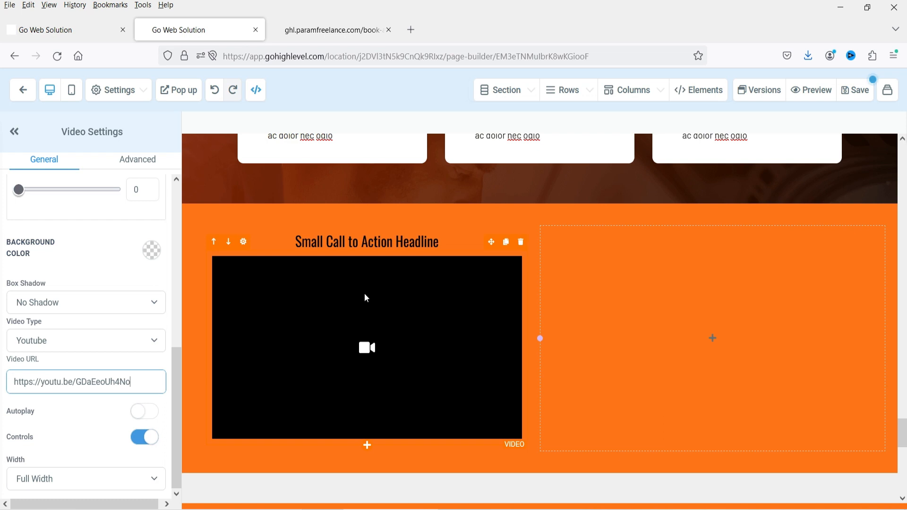
pyautogui.click(47, 426)
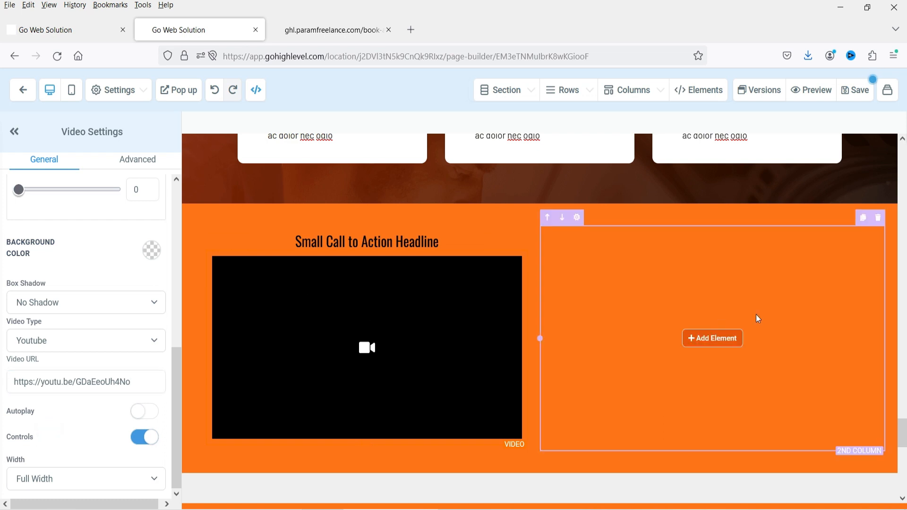
# - Drop a Form into the empty right column and select the Car Repair form
pyautogui.click(712, 339)
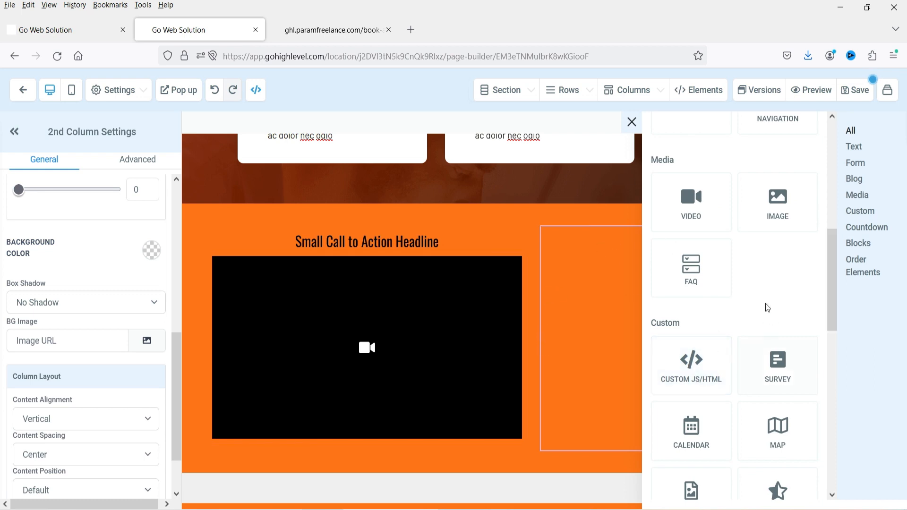
pyautogui.scroll(8, 756, 303)
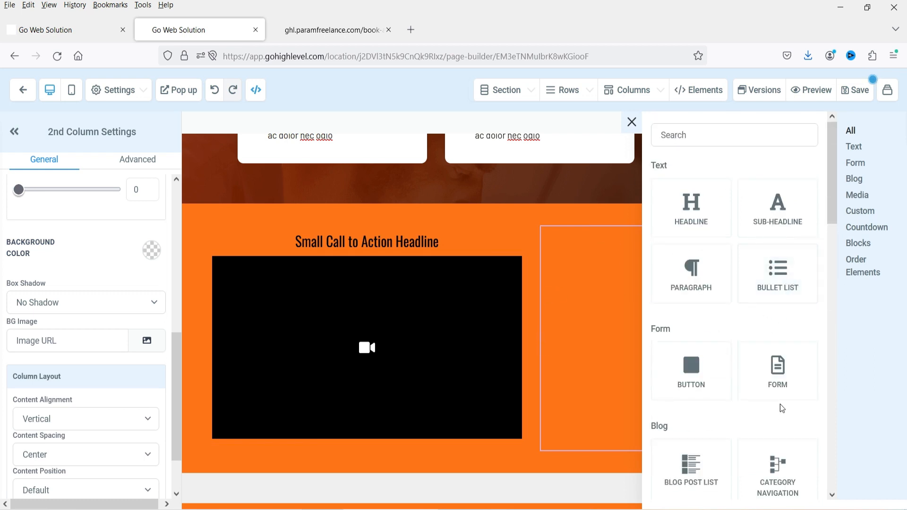
pyautogui.moveTo(781, 377); pyautogui.dragTo(676, 367)
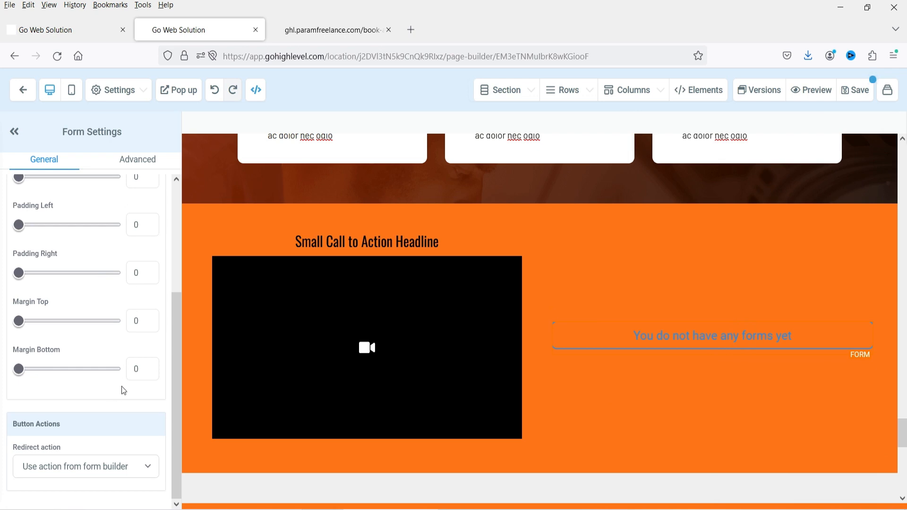
pyautogui.click(78, 474)
pyautogui.click(81, 467)
pyautogui.click(307, 256)
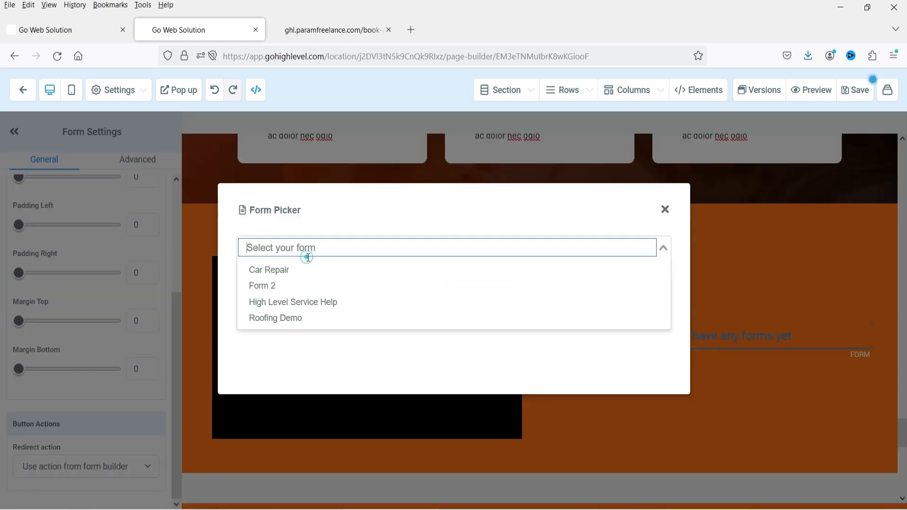
pyautogui.click(296, 271)
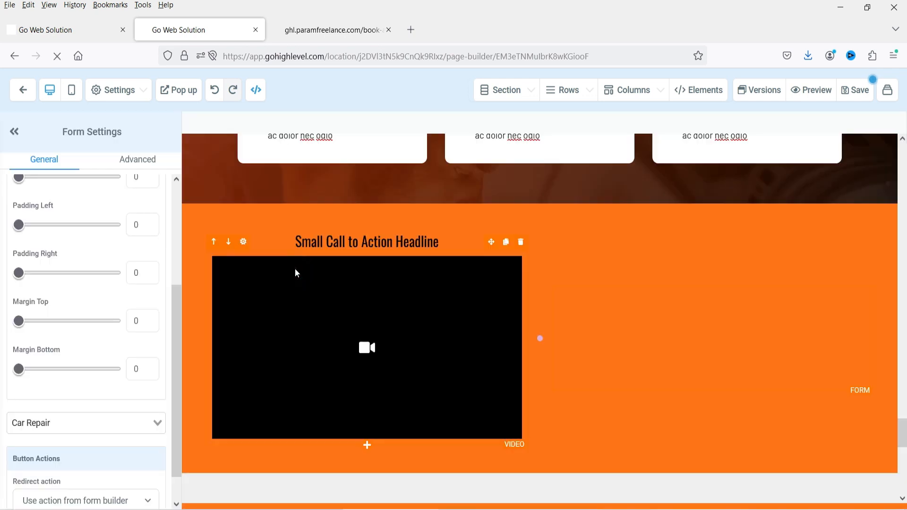
# - Bring up the Elements panel's list of elements to add again
pyautogui.scroll(-5, 699, 233)
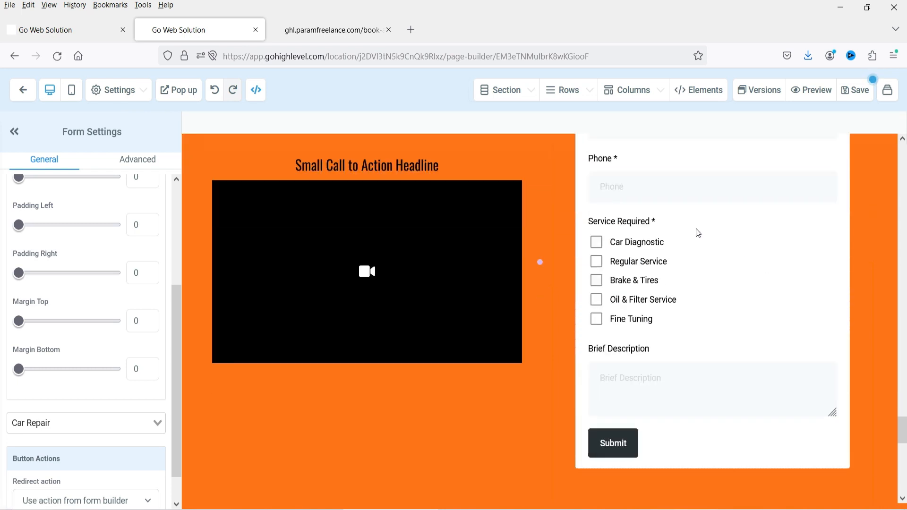
pyautogui.scroll(4, 744, 343)
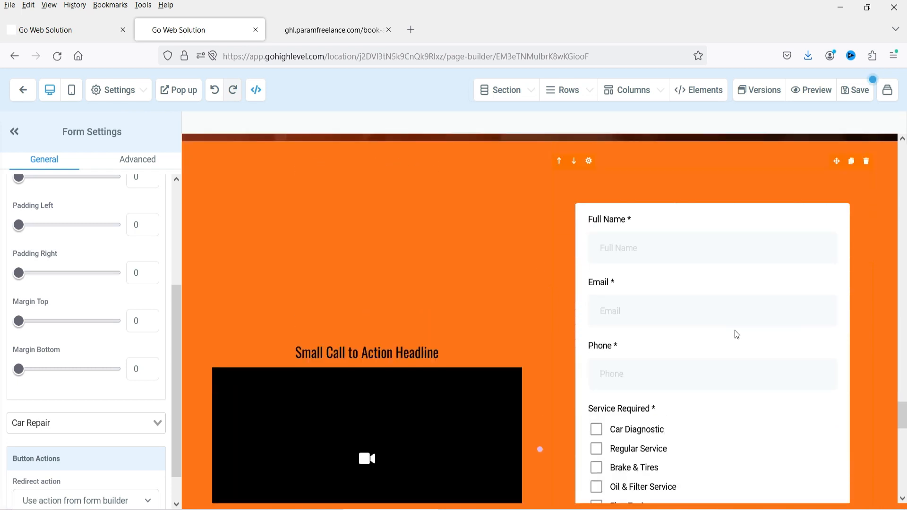
pyautogui.scroll(-4, 738, 335)
pyautogui.click(704, 91)
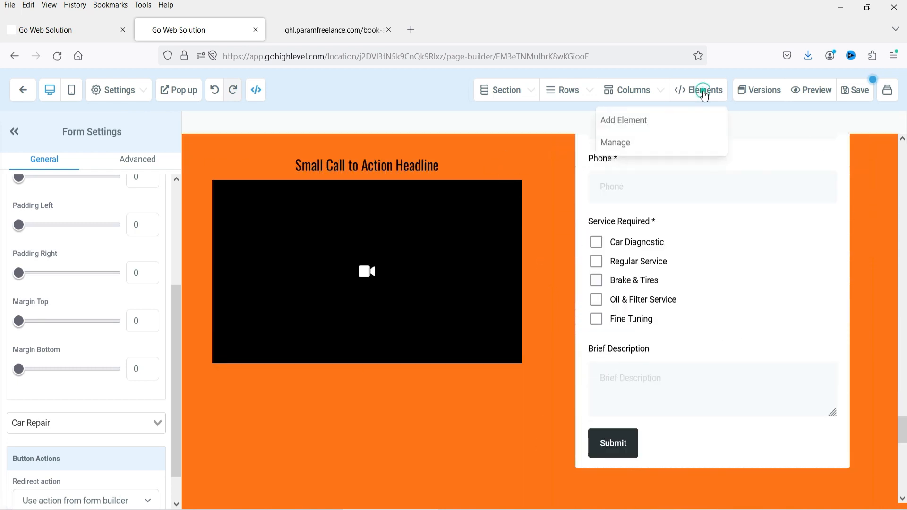
pyautogui.click(641, 117)
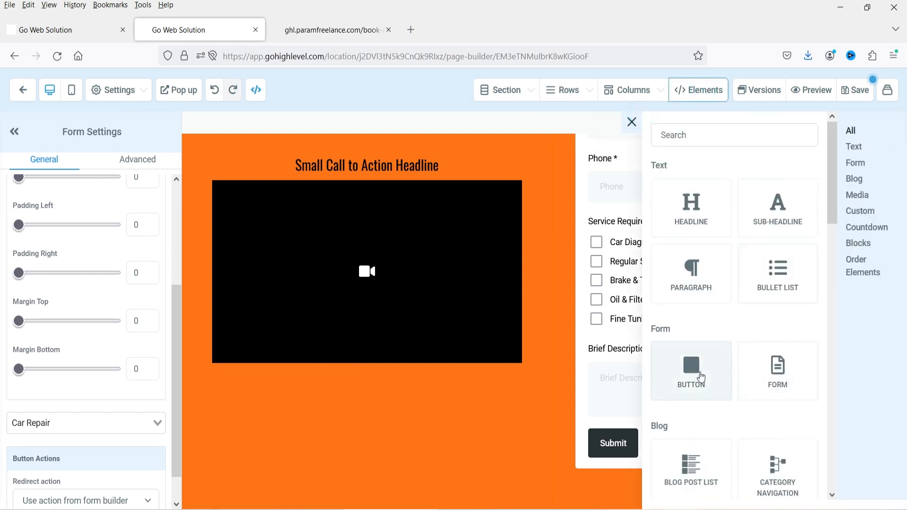
# - Place a button below the video and change its label to 'Schedule Booking'
pyautogui.moveTo(701, 377); pyautogui.dragTo(446, 395)
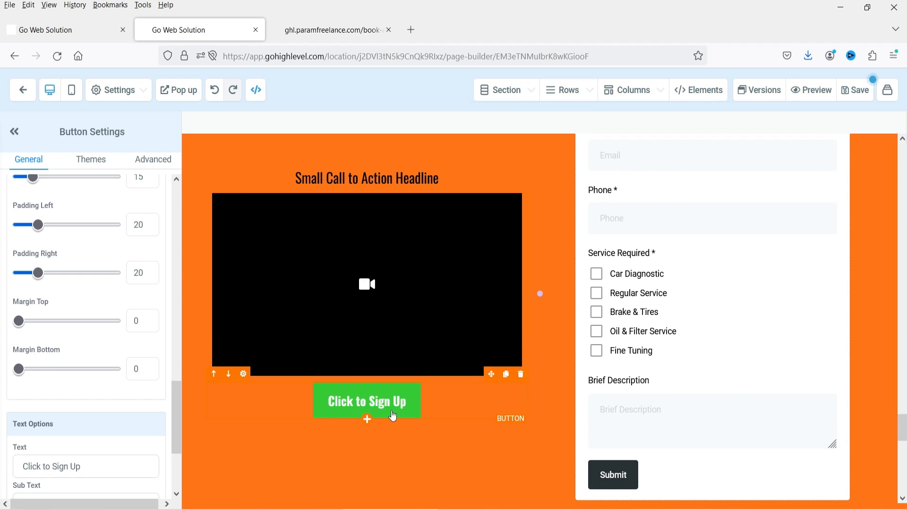
pyautogui.scroll(-1, 361, 261)
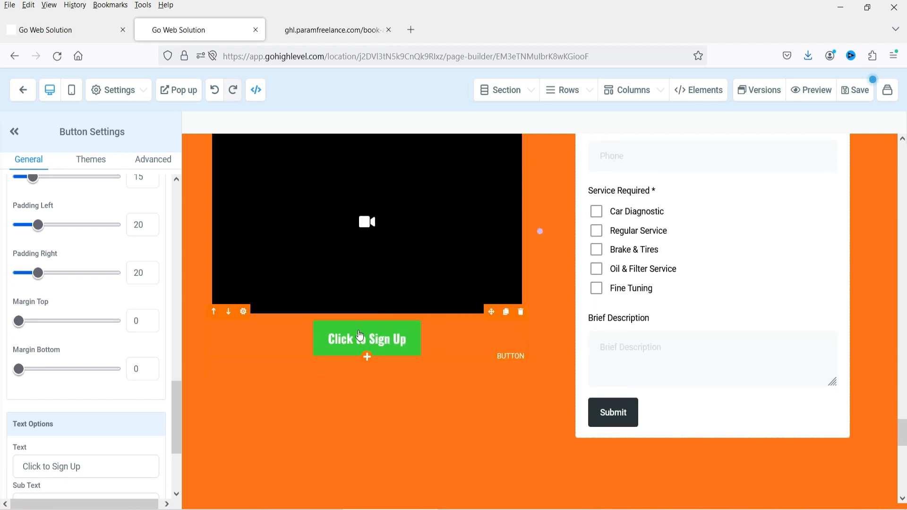
pyautogui.scroll(-2, 140, 302)
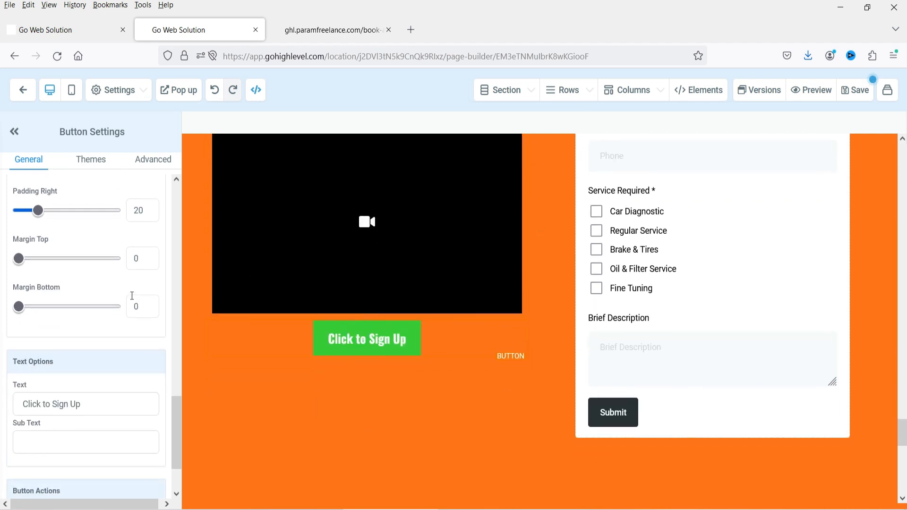
pyautogui.scroll(-1, 67, 260)
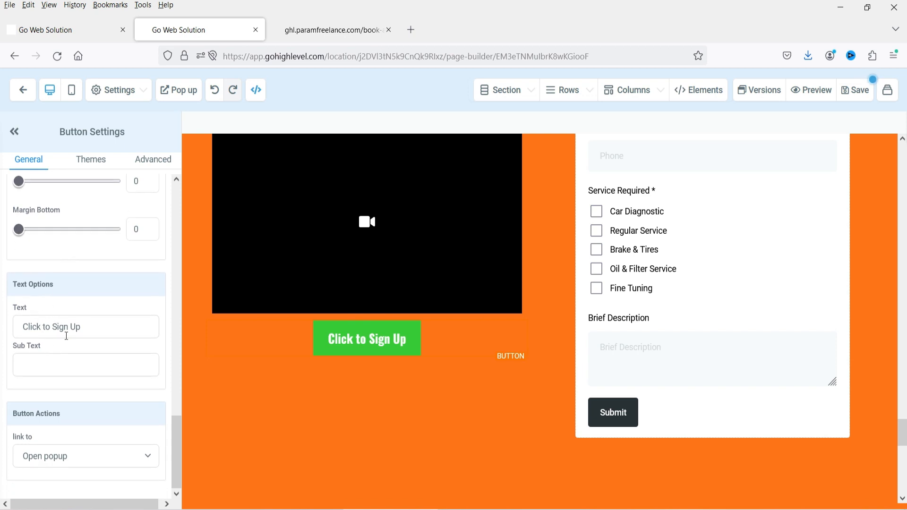
pyautogui.tripleClick(98, 330)
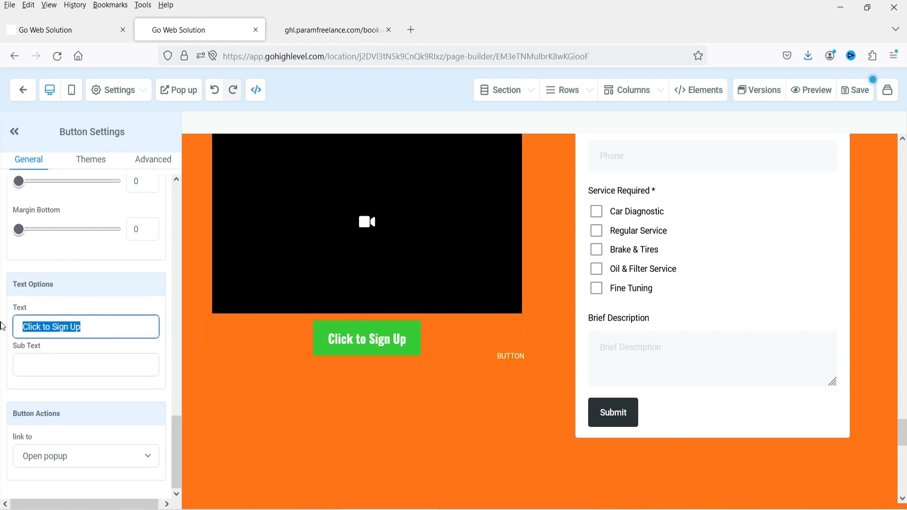
pyautogui.write('Schedul')
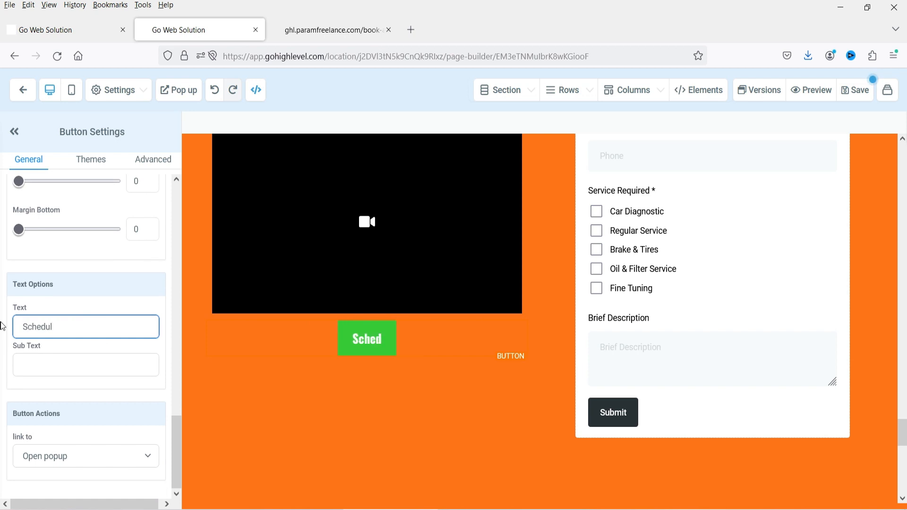
pyautogui.write('e Booking')
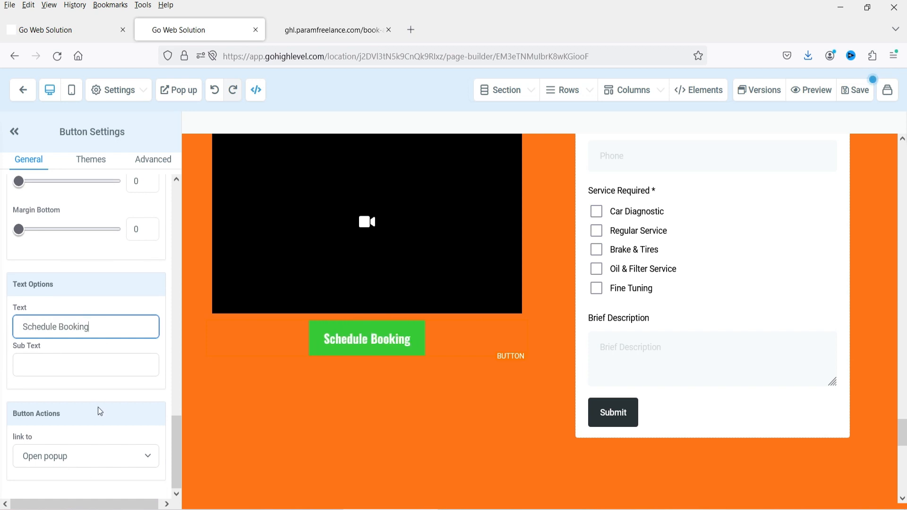
# - Try the Call, SMS and Email button actions, checking the phone number field
pyautogui.click(73, 455)
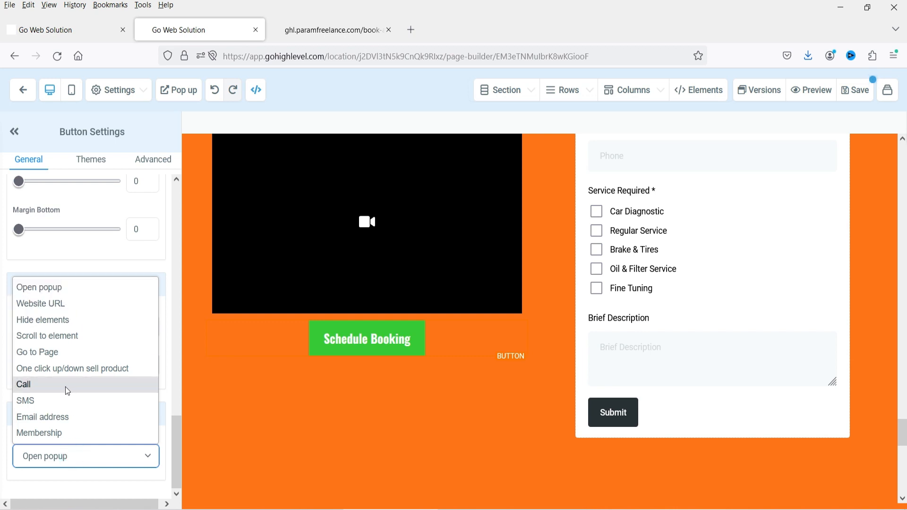
pyautogui.click(42, 387)
pyautogui.scroll(-1, 40, 385)
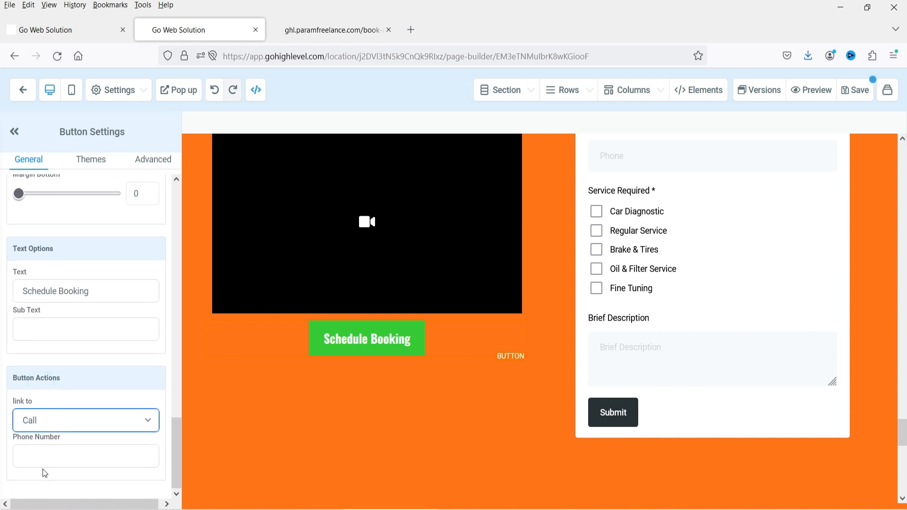
pyautogui.click(42, 462)
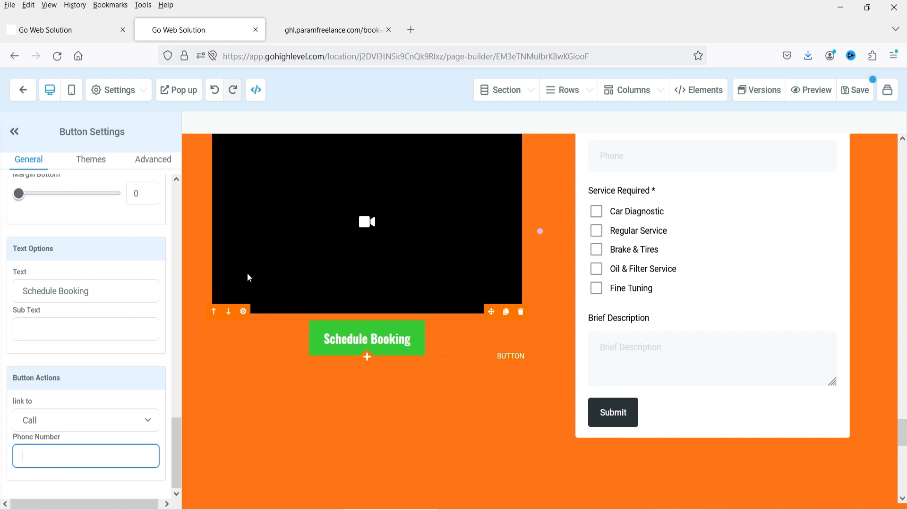
pyautogui.click(67, 423)
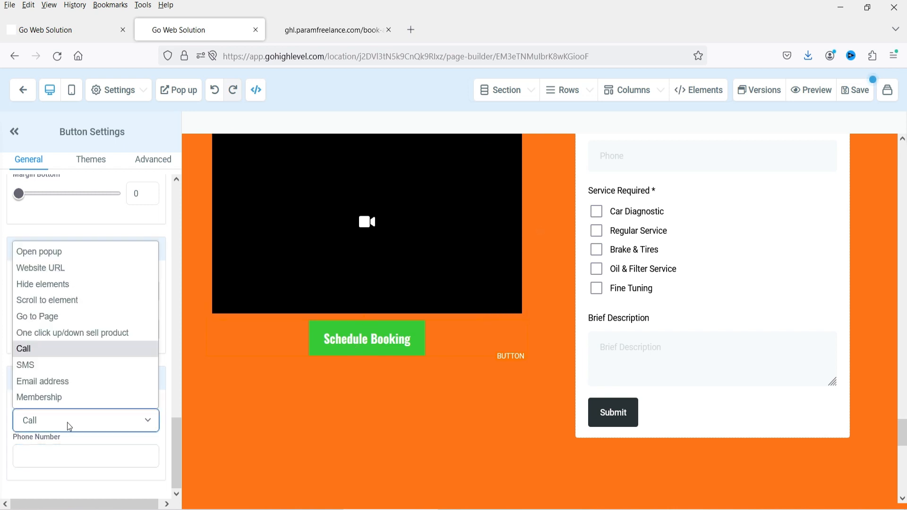
pyautogui.click(47, 367)
pyautogui.click(33, 458)
pyautogui.click(48, 458)
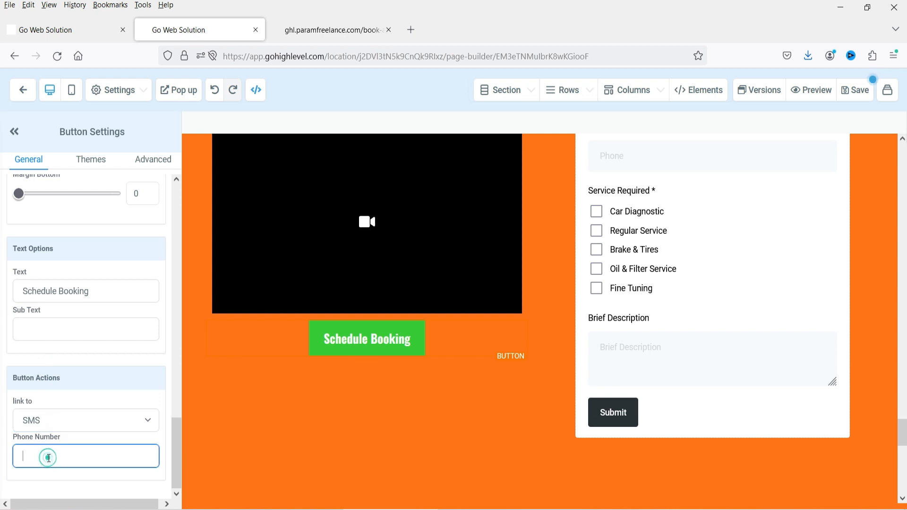
pyautogui.click(53, 427)
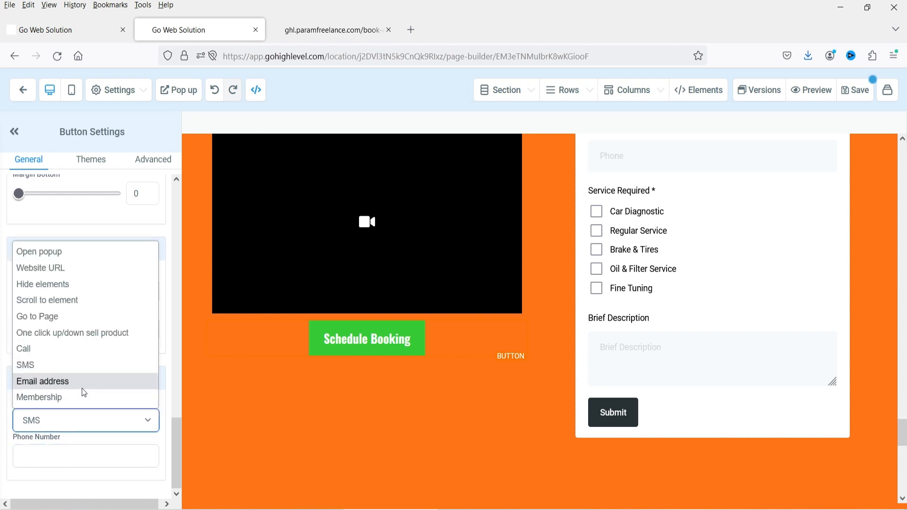
pyautogui.click(81, 387)
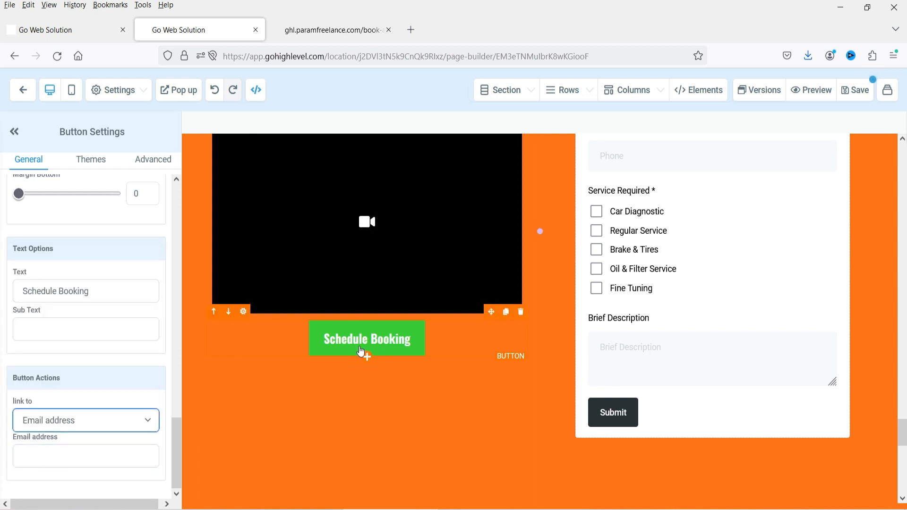
# - Set the Schedule Booking button's action to Open popup
pyautogui.click(69, 426)
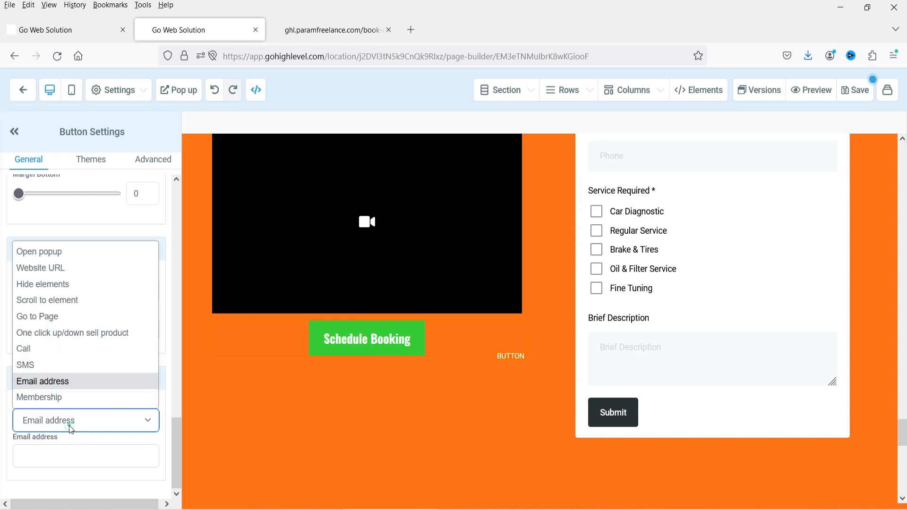
pyautogui.click(65, 276)
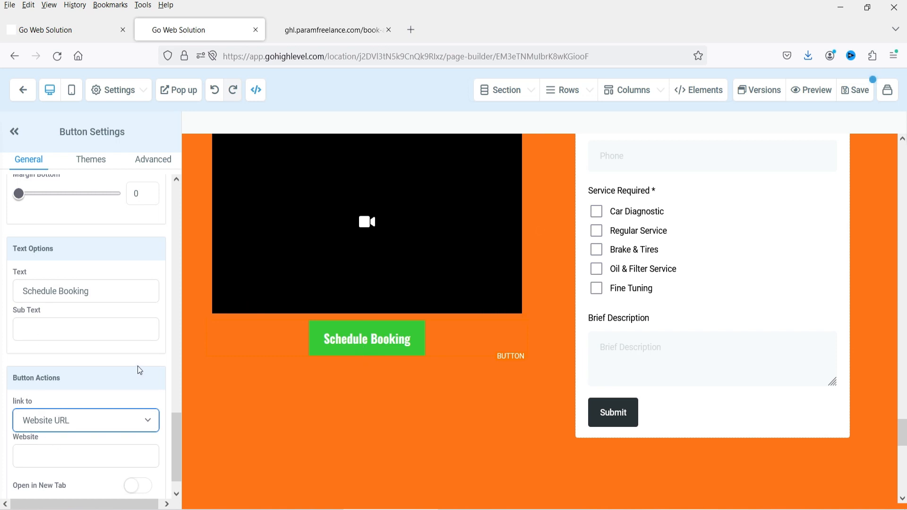
pyautogui.scroll(-1, 77, 416)
pyautogui.click(78, 395)
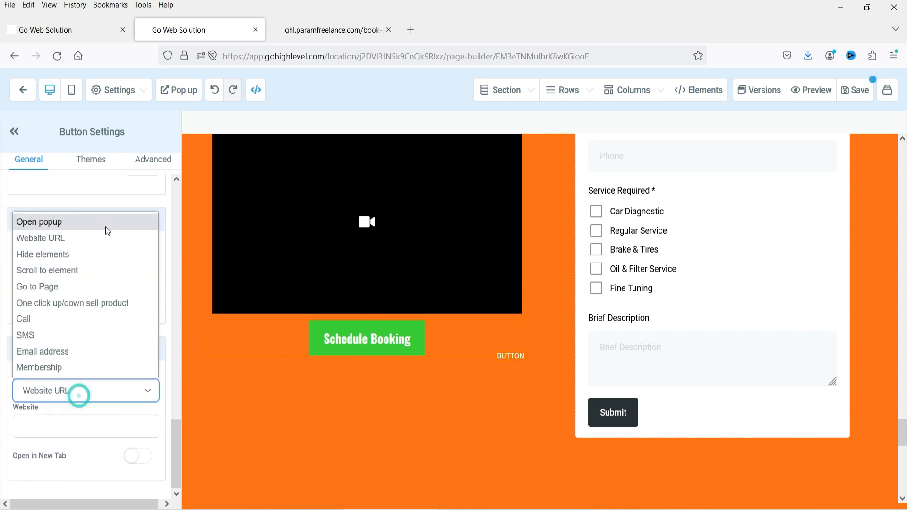
pyautogui.click(85, 222)
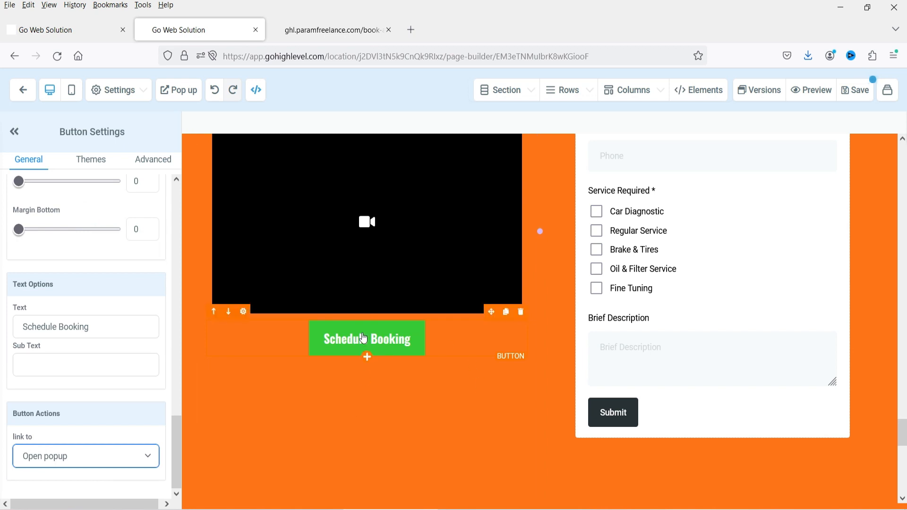
pyautogui.scroll(5, 653, 350)
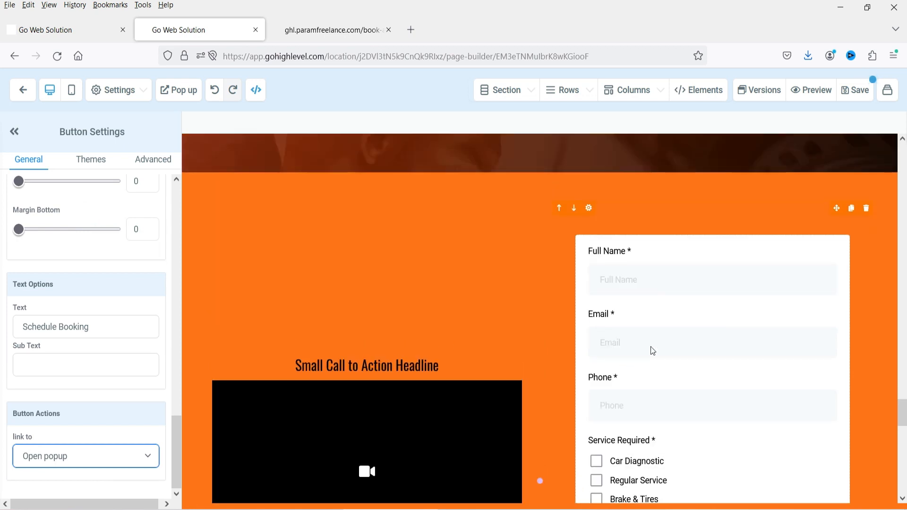
# - Delete the orange section holding the call-to-action video and booking form, leaving the 'We Fix It Fast' image cards
pyautogui.scroll(6, 651, 347)
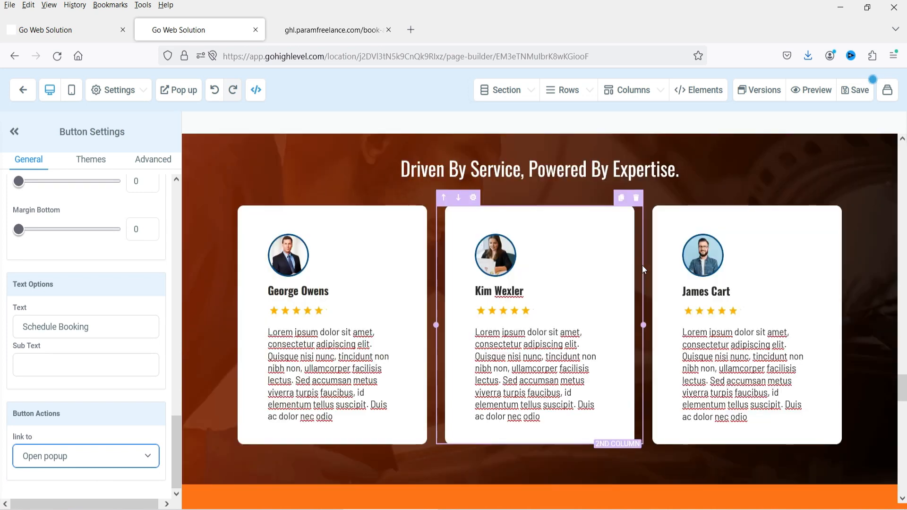
pyautogui.scroll(-7, 531, 345)
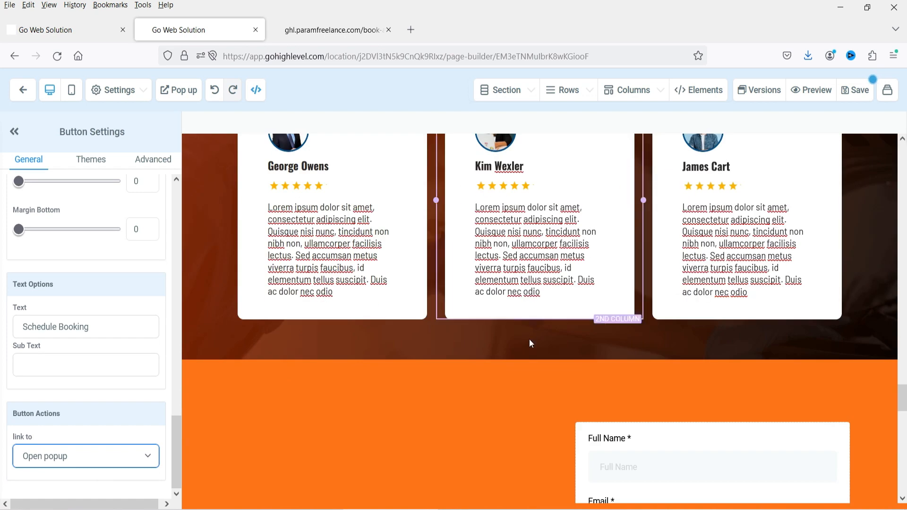
pyautogui.scroll(5, 771, 298)
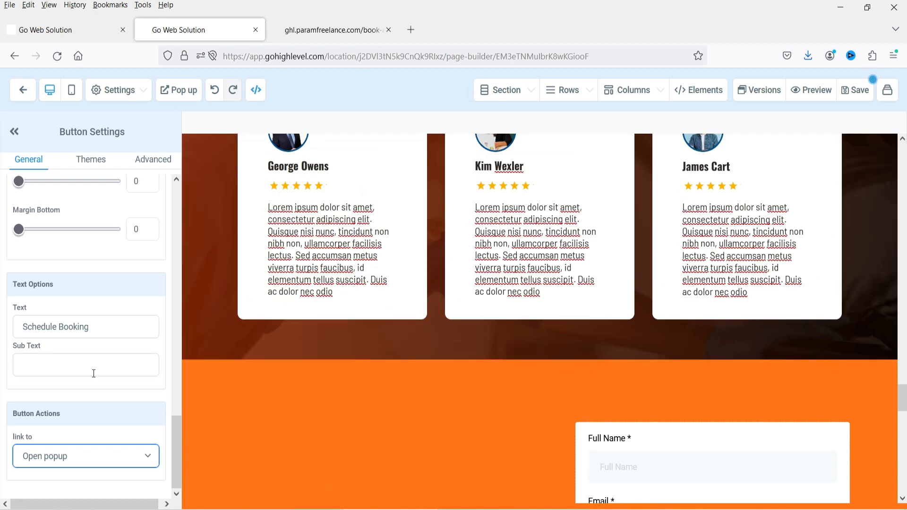
pyautogui.click(207, 368)
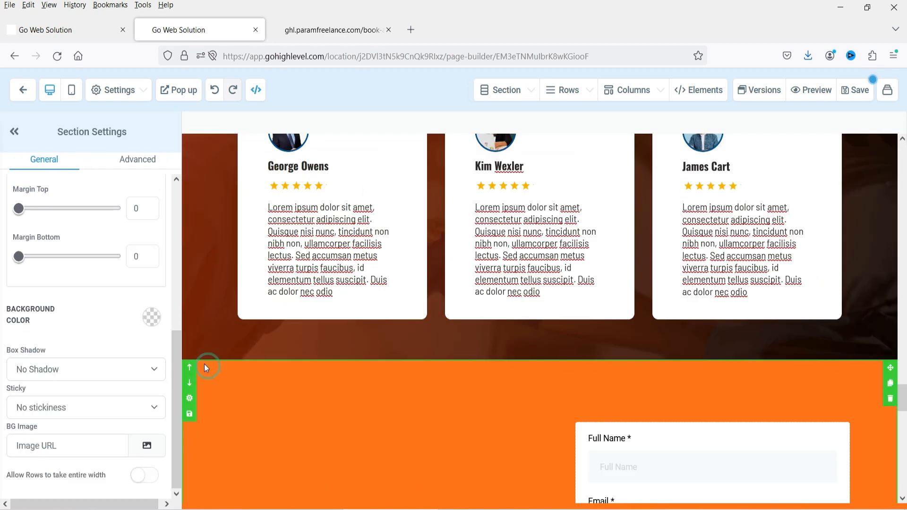
pyautogui.click(892, 400)
pyautogui.scroll(10, 881, 302)
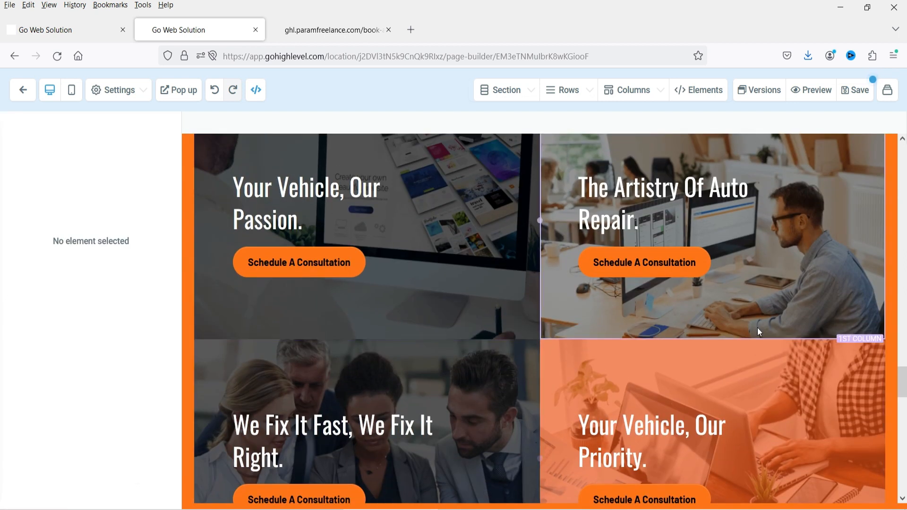
pyautogui.scroll(-1, 767, 364)
pyautogui.scroll(-2, 767, 365)
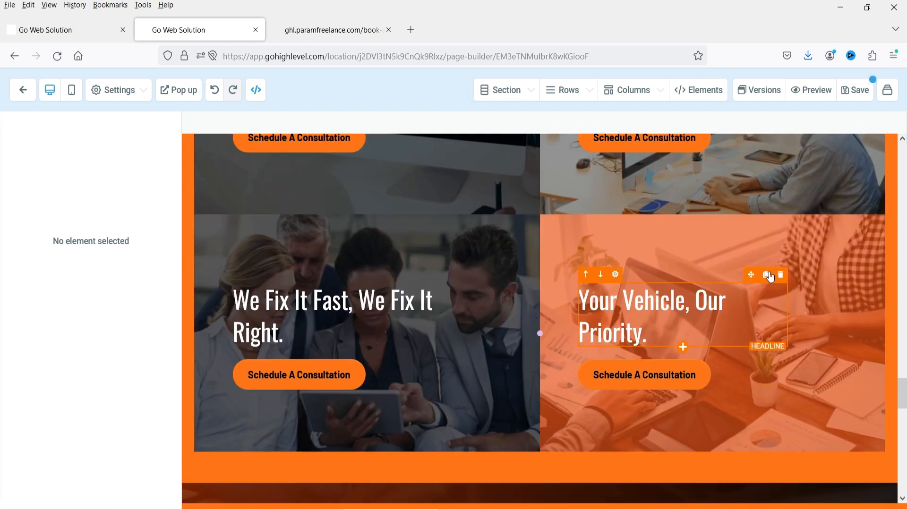
# - Delete the 'Your Vehicle, Our Priority' column and the 'We Fix It Fast' image-card row
pyautogui.click(563, 231)
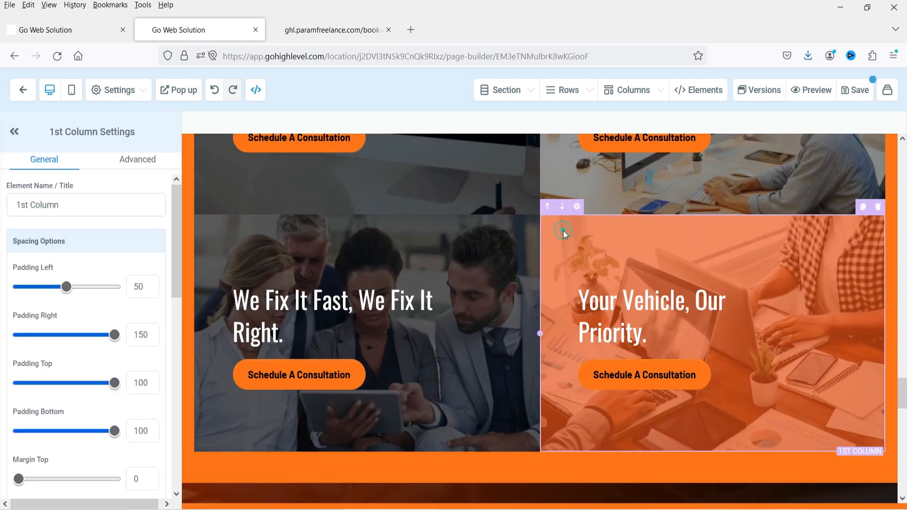
pyautogui.click(878, 207)
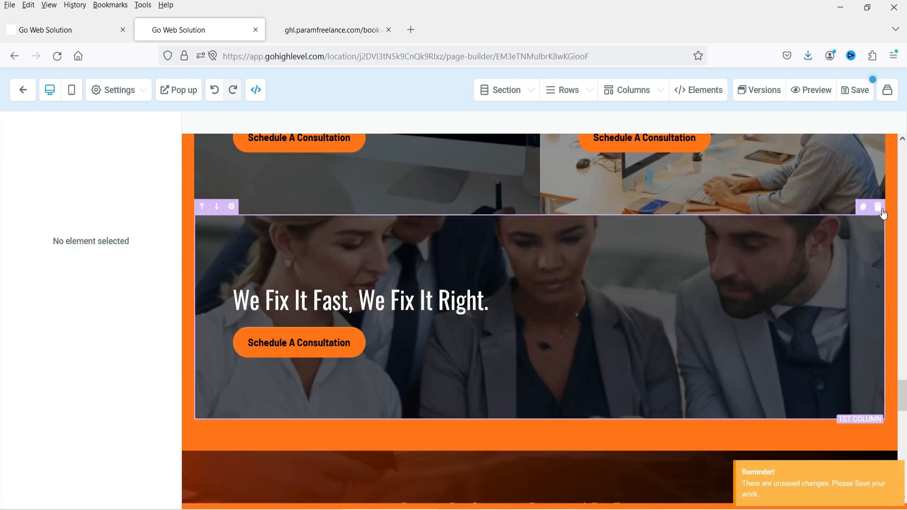
pyautogui.click(879, 208)
# - Select the hero headline 'Putting You Back On The Road With Confidence' for editing
pyautogui.scroll(5, 709, 313)
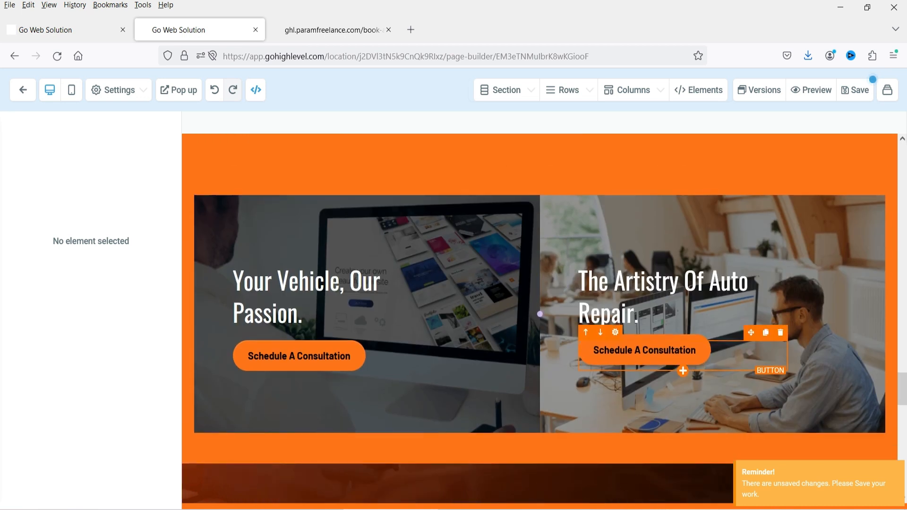
pyautogui.scroll(1, 658, 311)
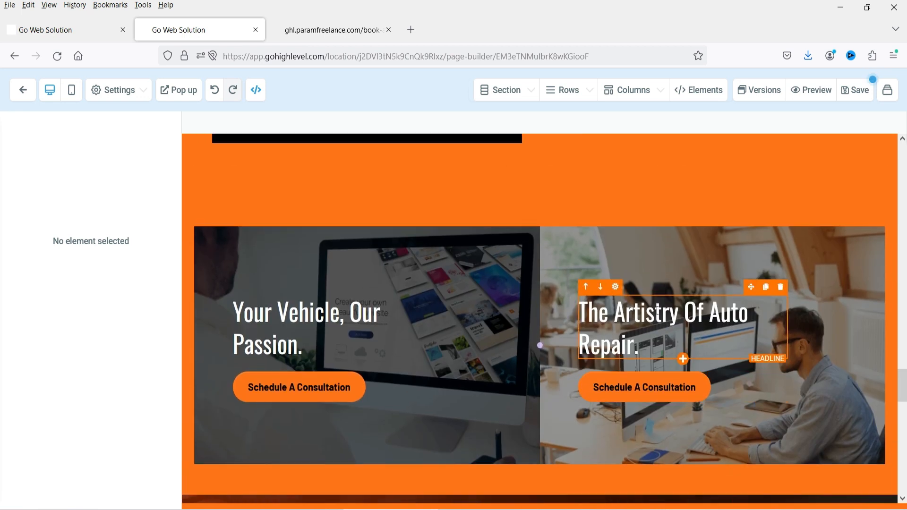
pyautogui.scroll(15, 658, 311)
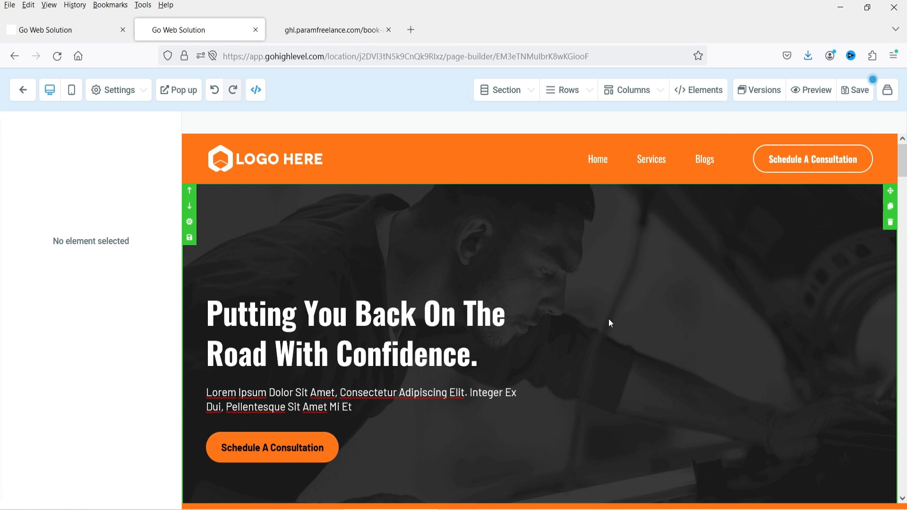
pyautogui.click(321, 328)
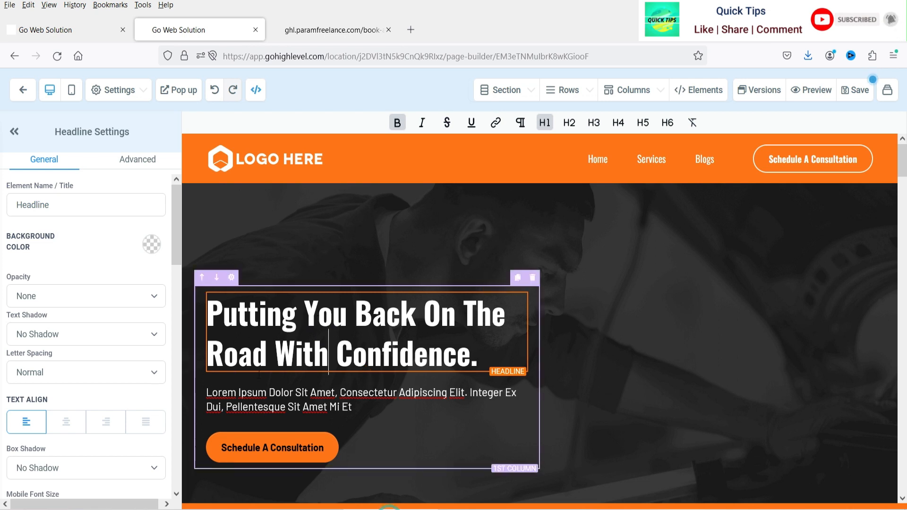
# - Replace the hero headline with an H1 'The Best Auto Service For Your Vehicle' and delete the paragraph below
pyautogui.tripleClick(288, 353)
pyautogui.write('The Best Auto Service For Your Vehicle')
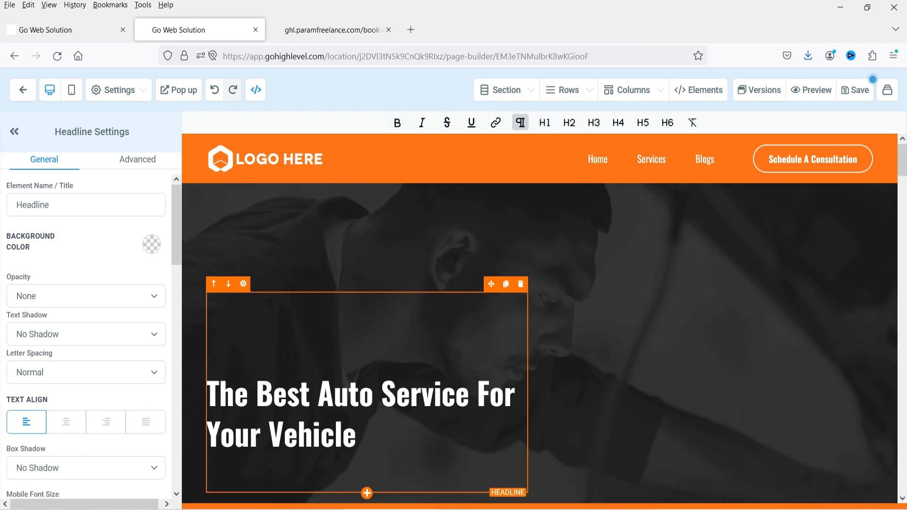
pyautogui.click(282, 318)
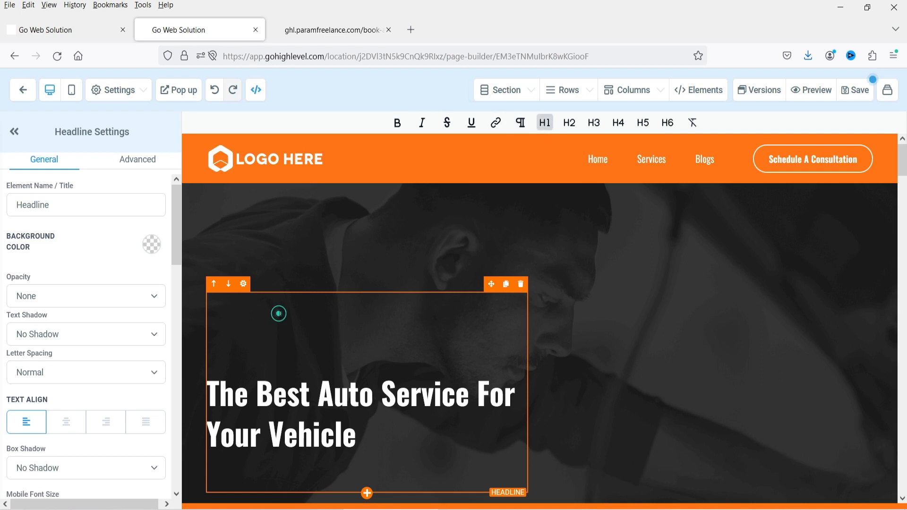
pyautogui.click(310, 318)
pyautogui.press('Delete')
pyautogui.press('Delete')
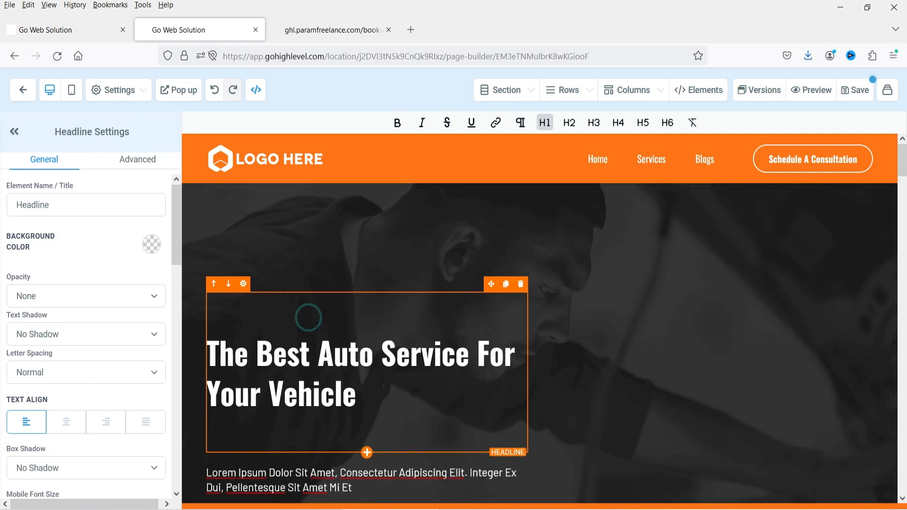
pyautogui.click(365, 352)
pyautogui.press('Delete')
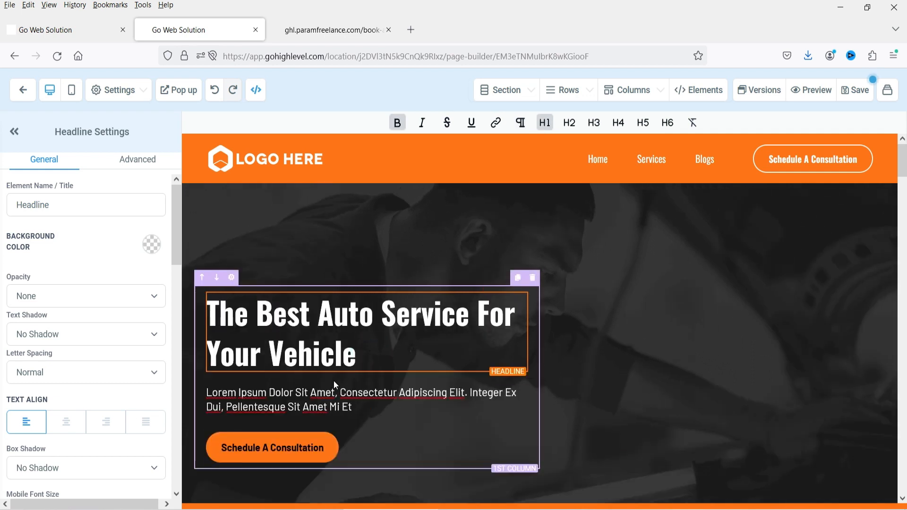
pyautogui.click(318, 406)
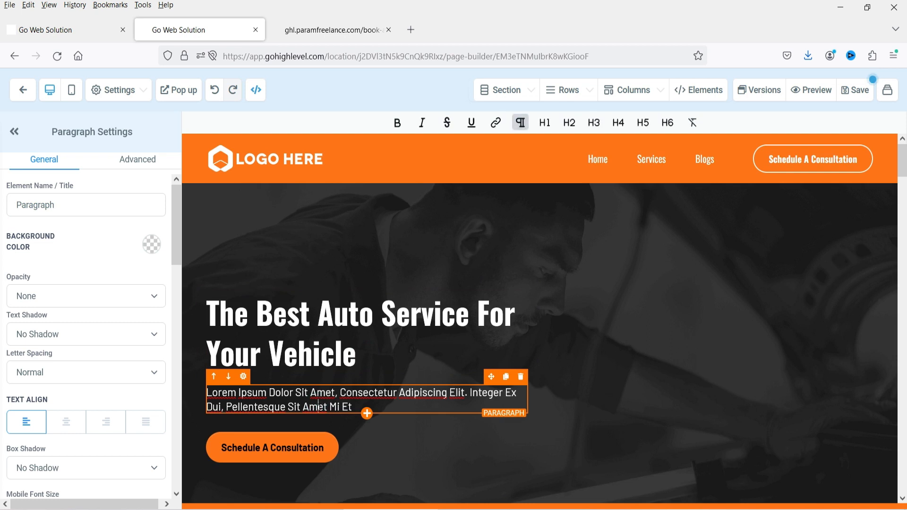
pyautogui.click(520, 377)
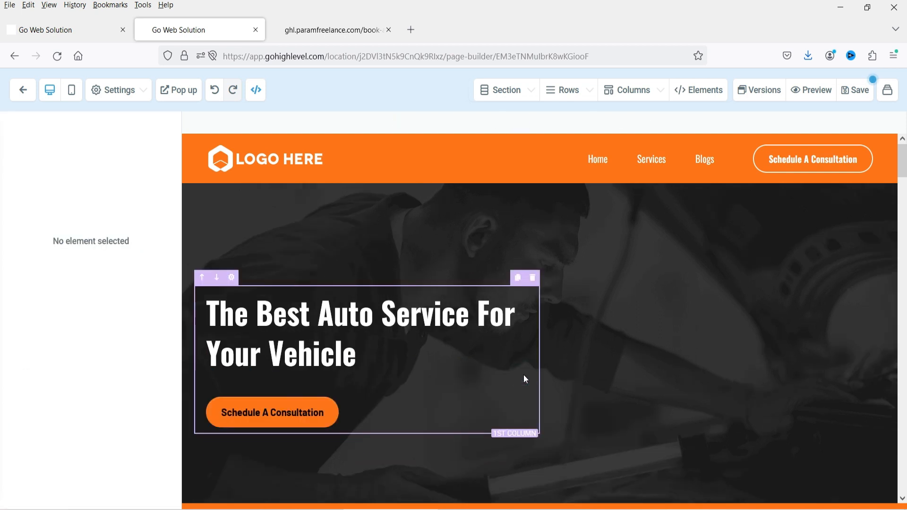
# - Confirm the 'Schedule A Consultation' button links to the Book a Call page by viewing that page
pyautogui.click(303, 415)
pyautogui.scroll(-10, 87, 350)
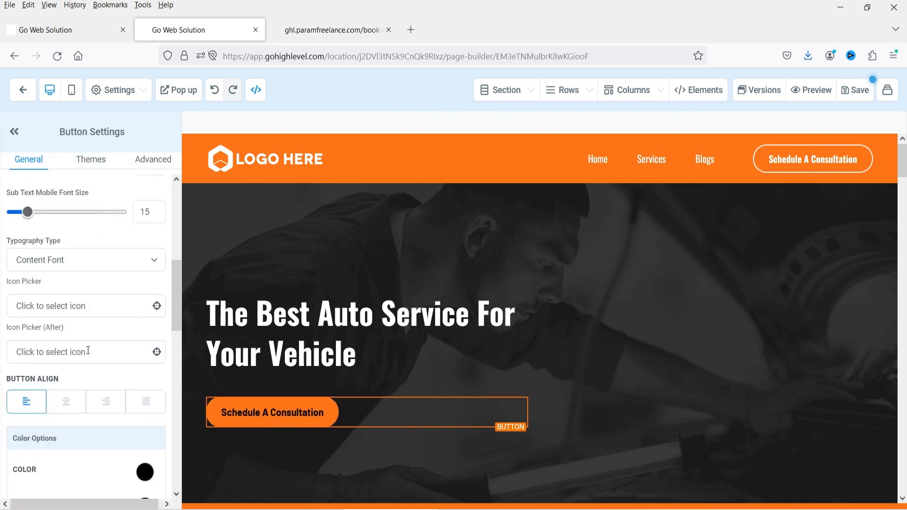
pyautogui.scroll(-5, 75, 364)
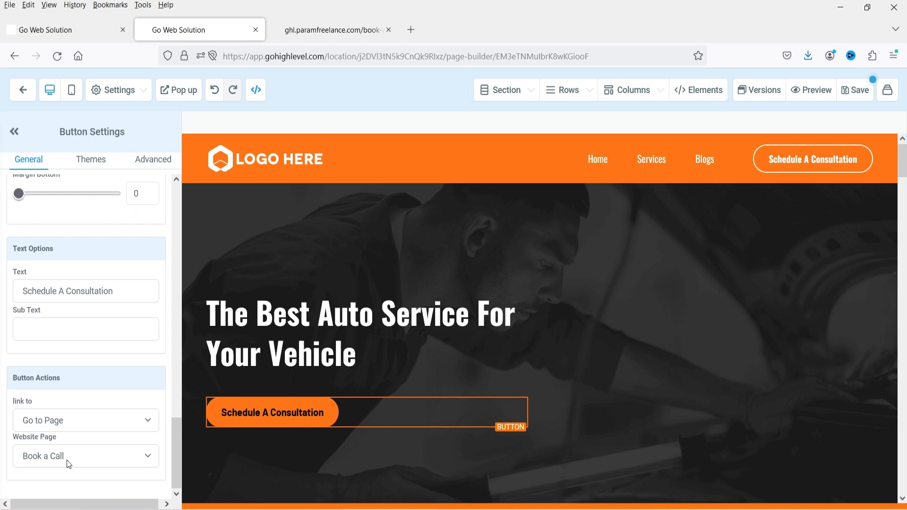
pyautogui.click(310, 30)
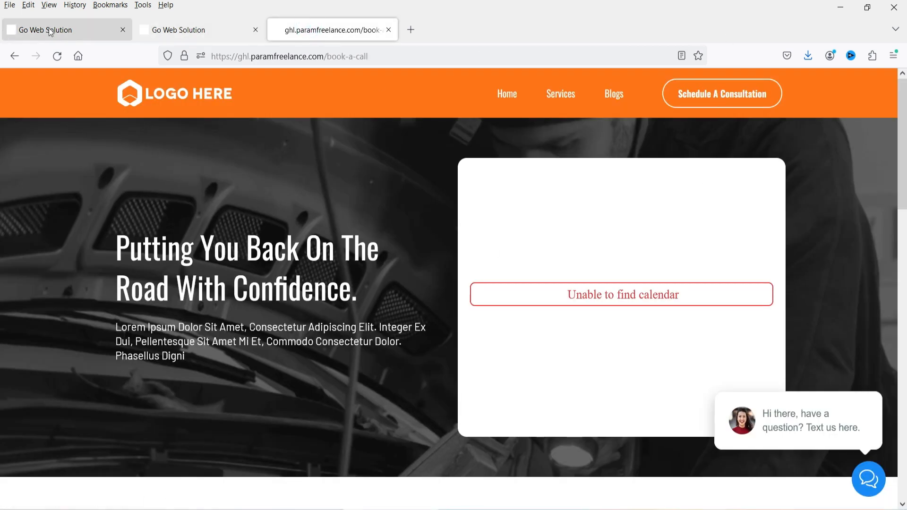
pyautogui.click(192, 29)
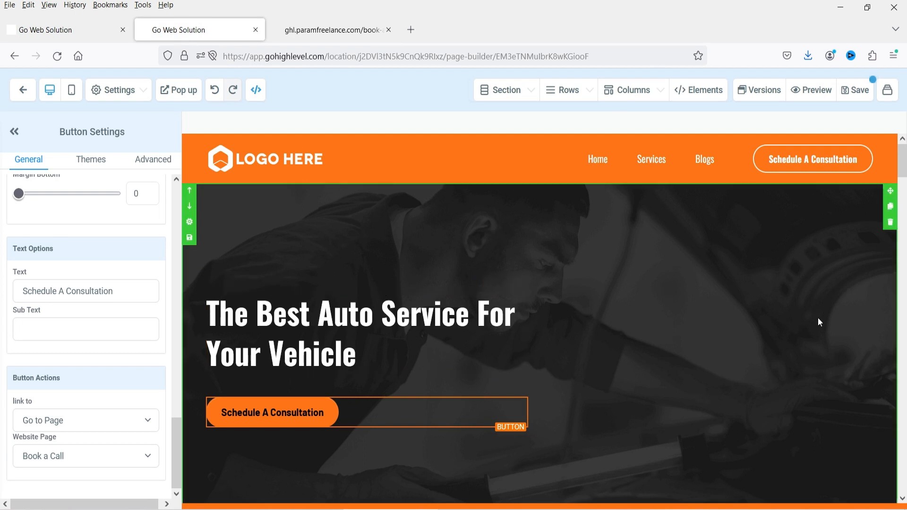
# - Bring up the hero section's settings
pyautogui.scroll(-3, 680, 316)
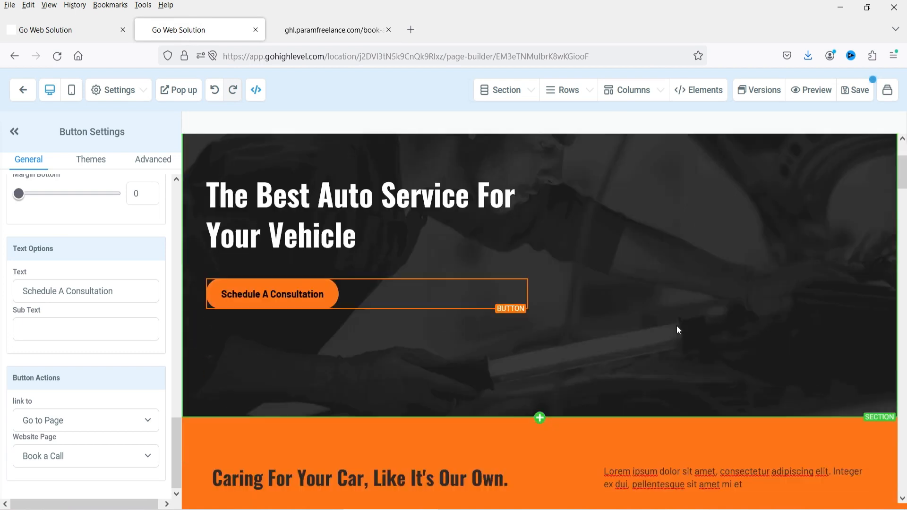
pyautogui.scroll(3, 676, 328)
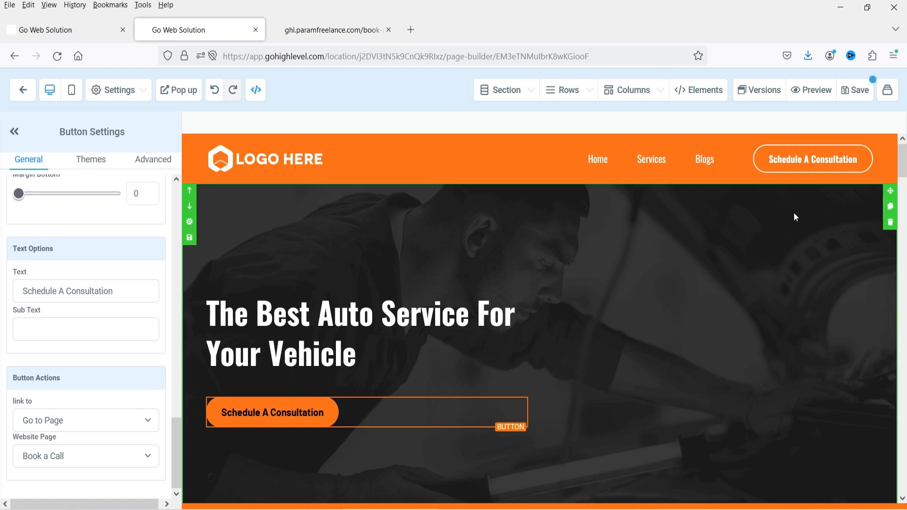
pyautogui.click(835, 208)
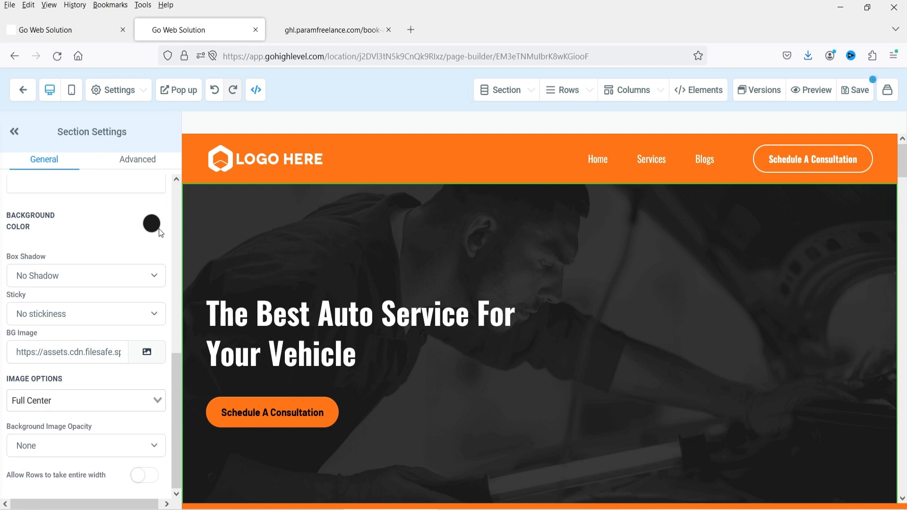
# - Load the hero's background image URL in a new browser tab
pyautogui.tripleClick(27, 352)
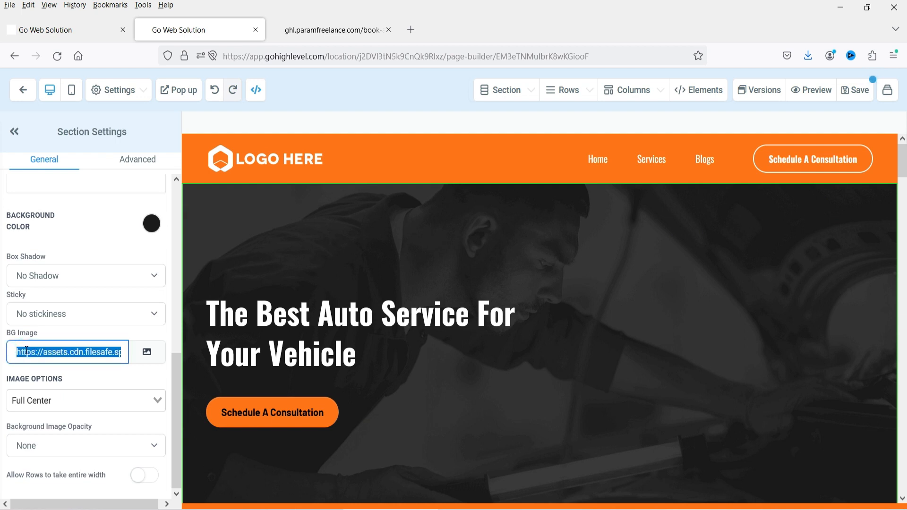
pyautogui.click(411, 30)
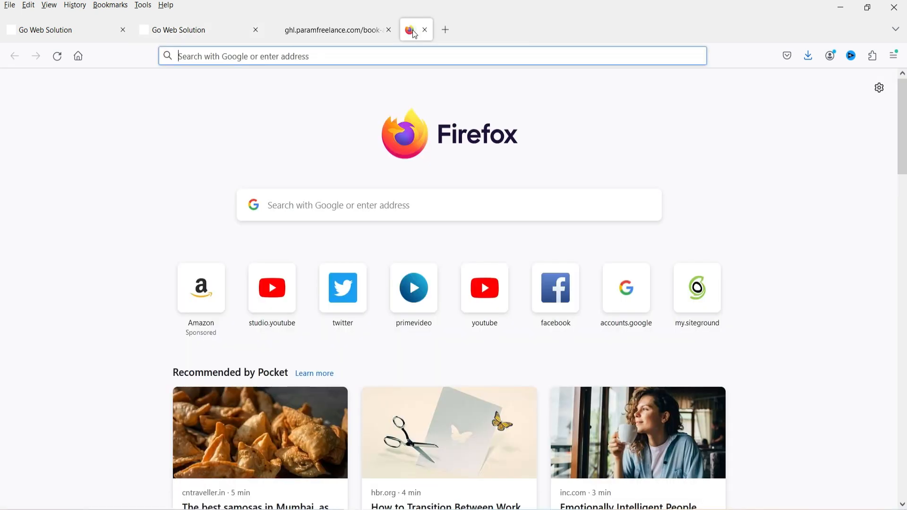
pyautogui.write('https://assets.cdn.filesafe.space/4dLG7Nk2CP7JDK2OlT4F/media/647a17932850fe9ba6291327.png')
pyautogui.press('Return')
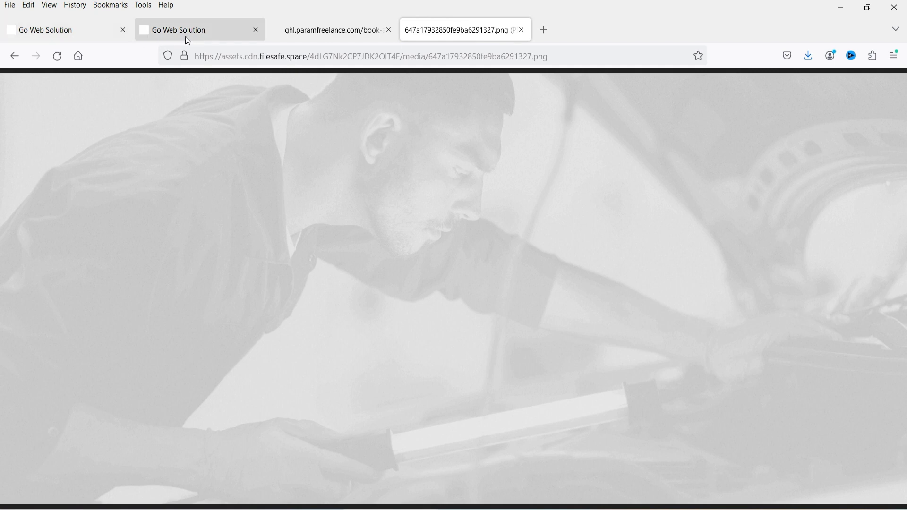
# - Return to the page builder and exit the media library without changing the background
pyautogui.click(75, 32)
pyautogui.click(164, 32)
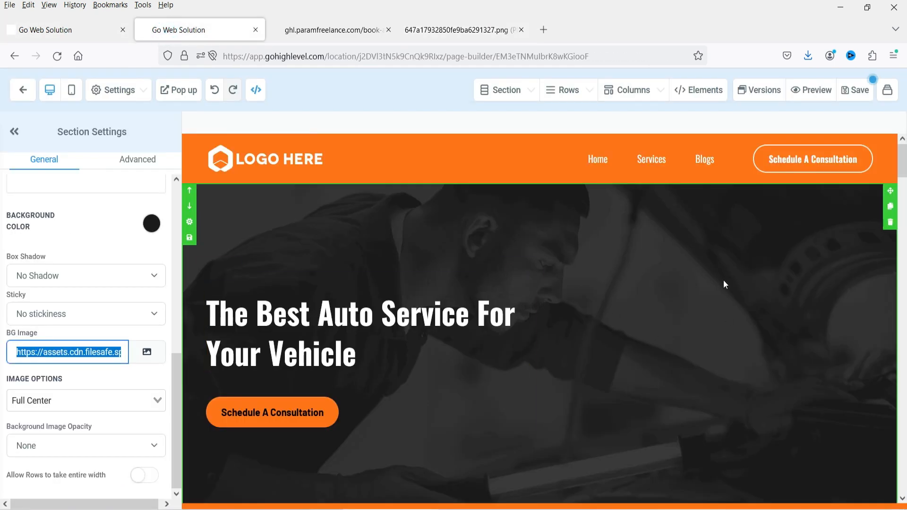
pyautogui.scroll(-3, 724, 280)
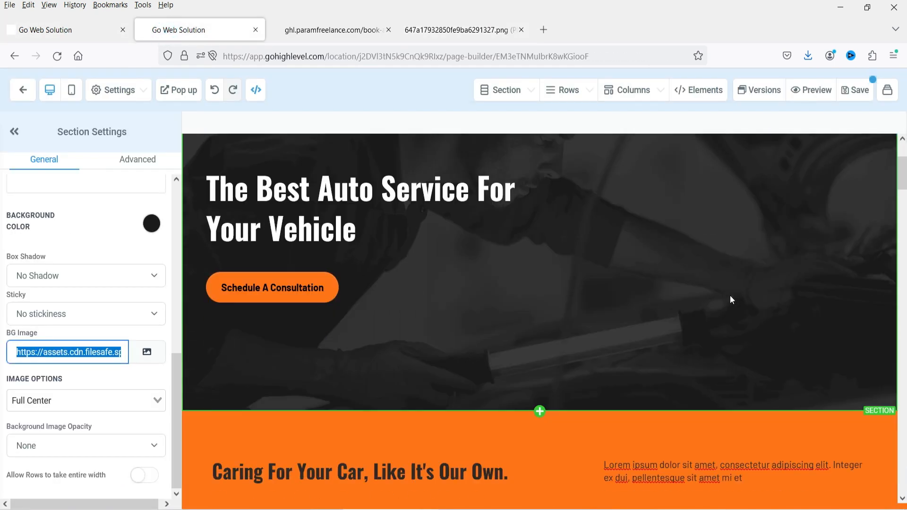
pyautogui.click(139, 373)
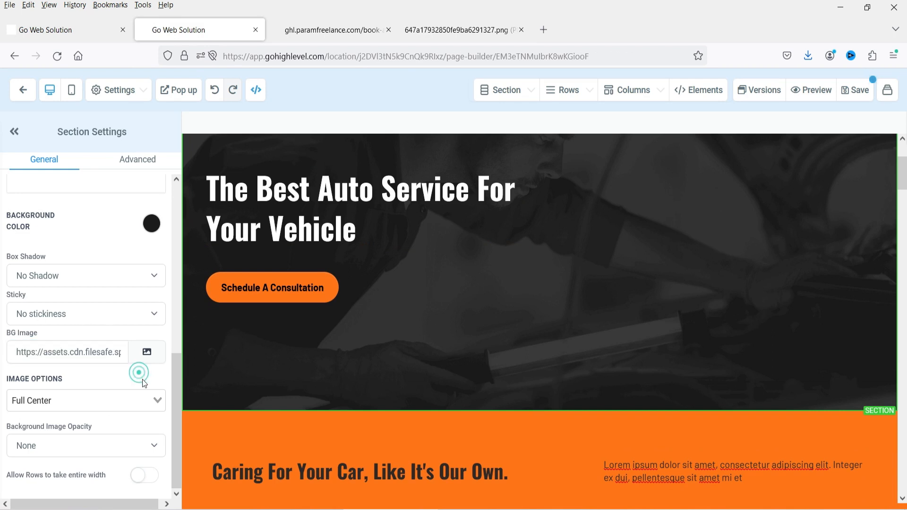
pyautogui.click(147, 353)
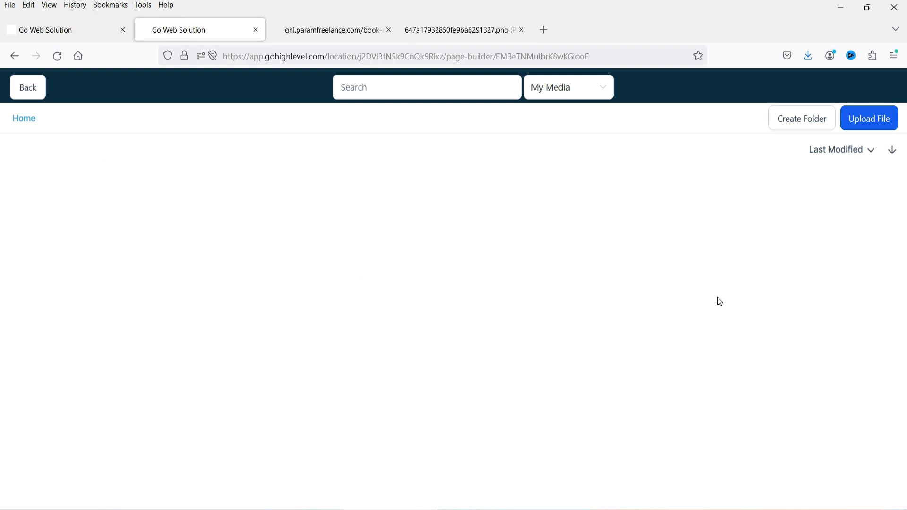
pyautogui.click(880, 125)
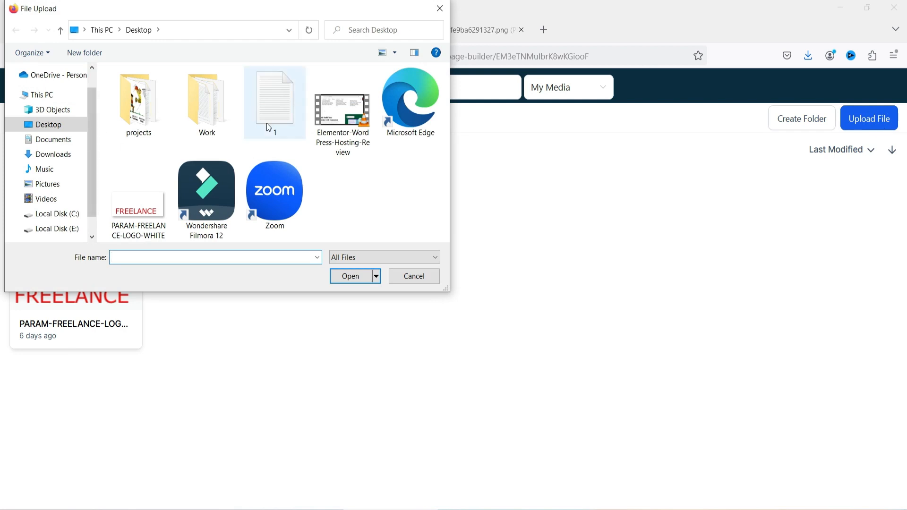
pyautogui.click(441, 11)
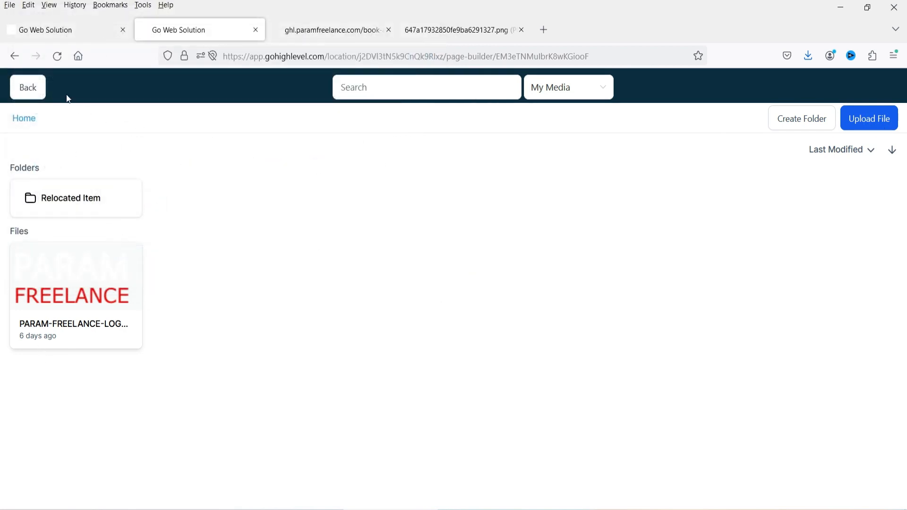
pyautogui.click(28, 90)
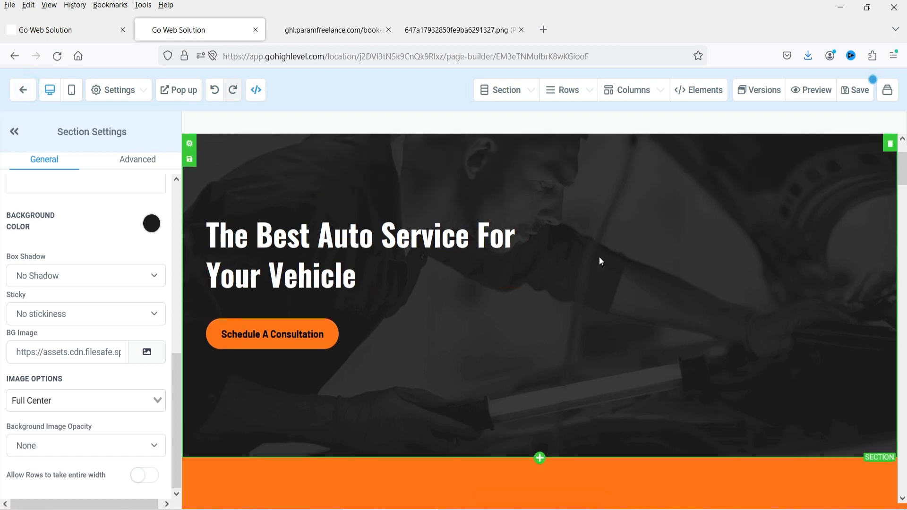
pyautogui.scroll(-6, 599, 257)
pyautogui.scroll(1, 581, 248)
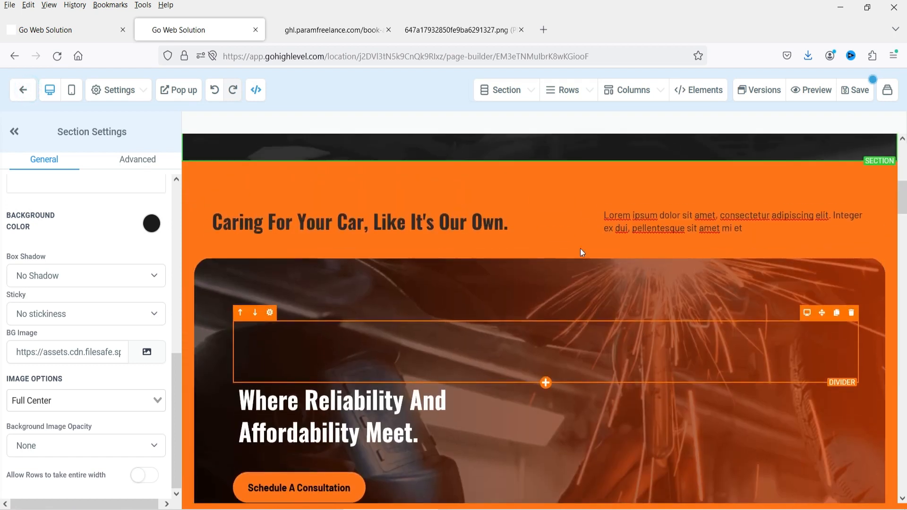
pyautogui.click(333, 227)
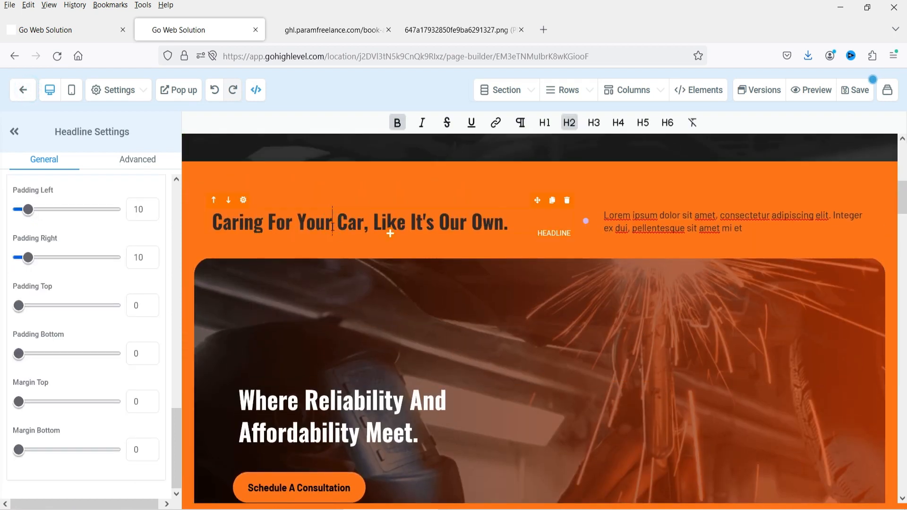
pyautogui.click(688, 228)
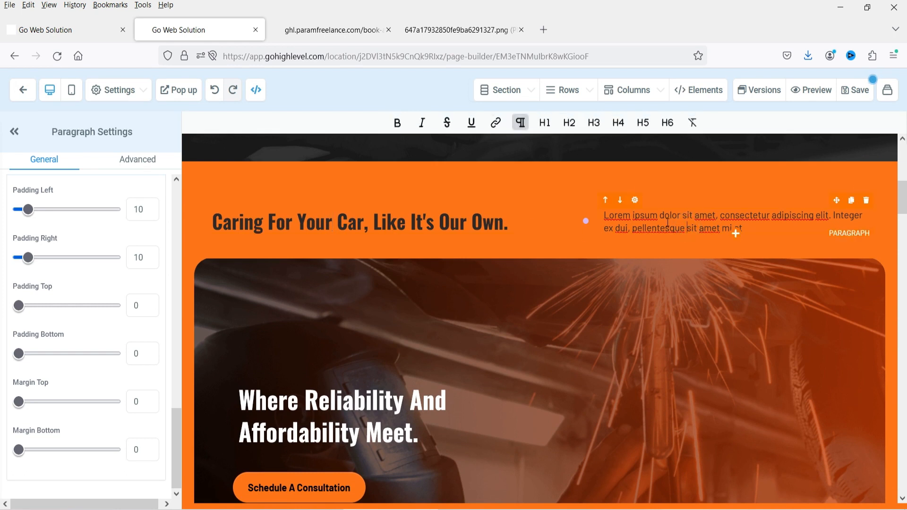
pyautogui.scroll(-1, 633, 233)
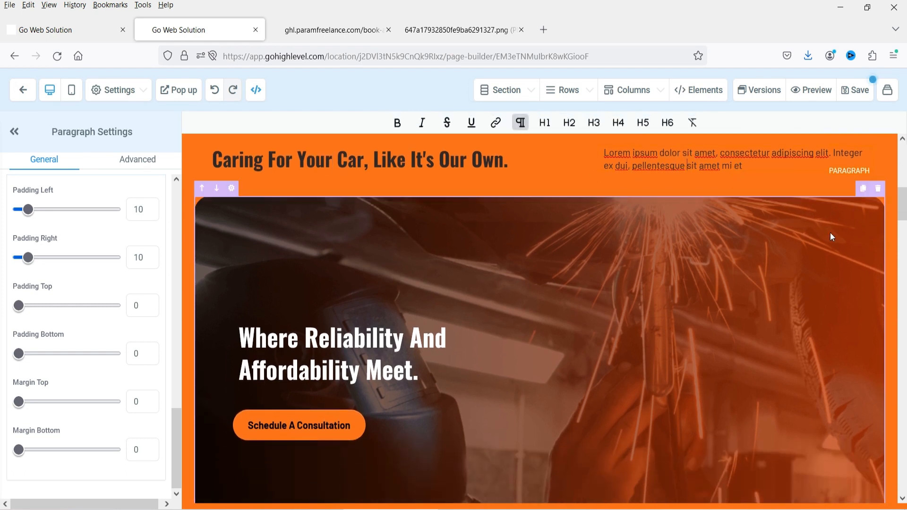
pyautogui.click(231, 190)
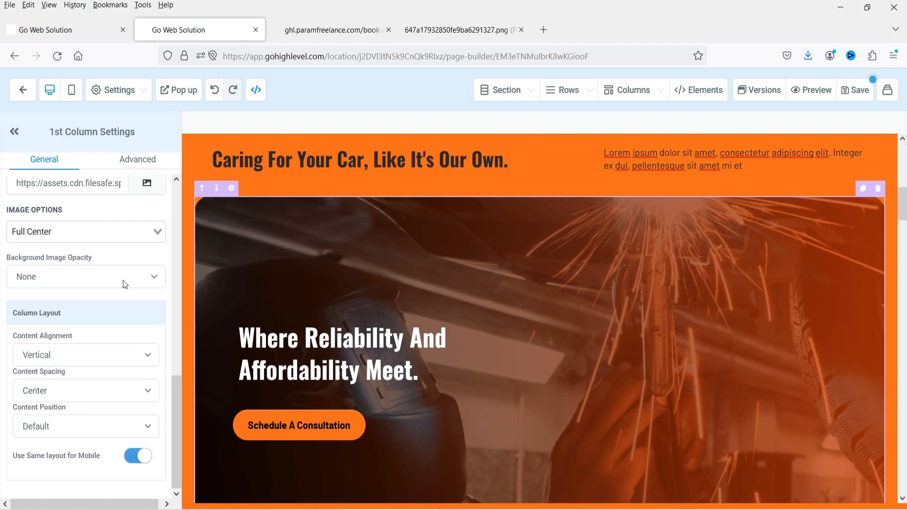
pyautogui.scroll(4, 101, 249)
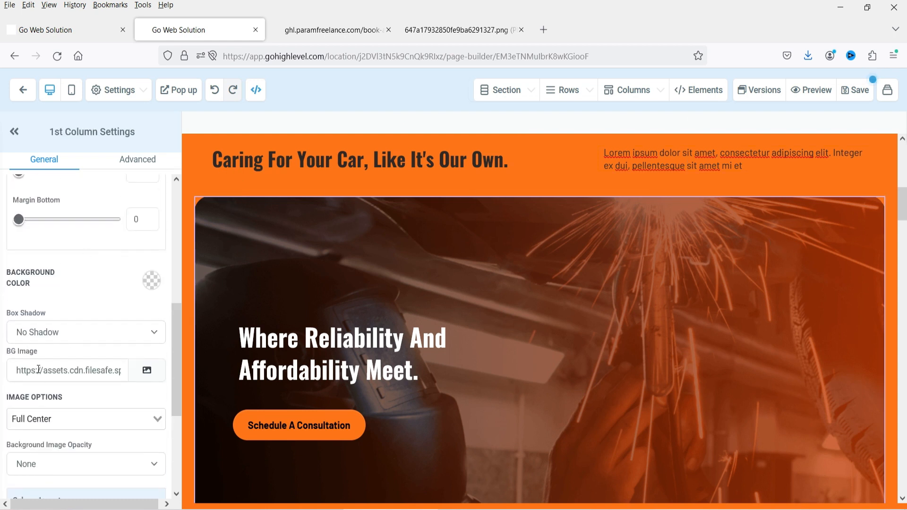
pyautogui.click(39, 370)
pyautogui.hotkey('ctrl', 'a')
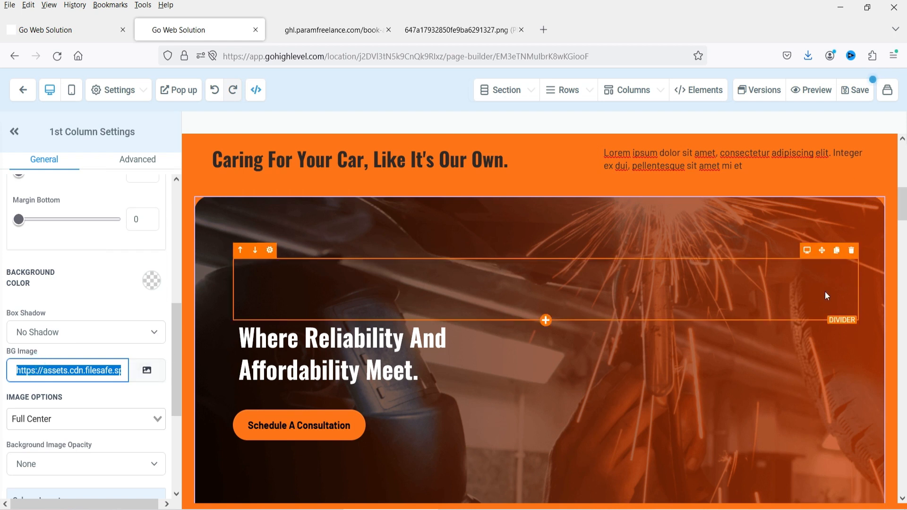
pyautogui.scroll(-3, 696, 272)
pyautogui.scroll(-5, 620, 310)
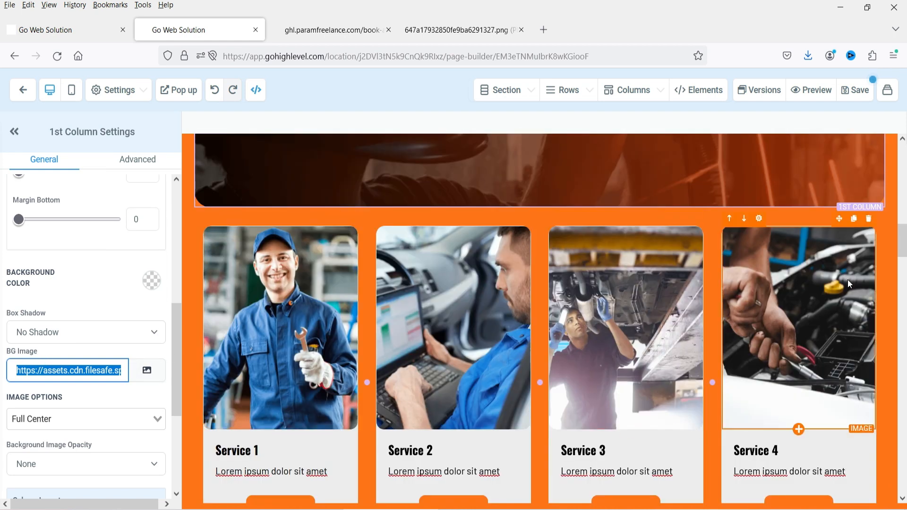
pyautogui.scroll(-4, 848, 279)
pyautogui.scroll(3, 826, 299)
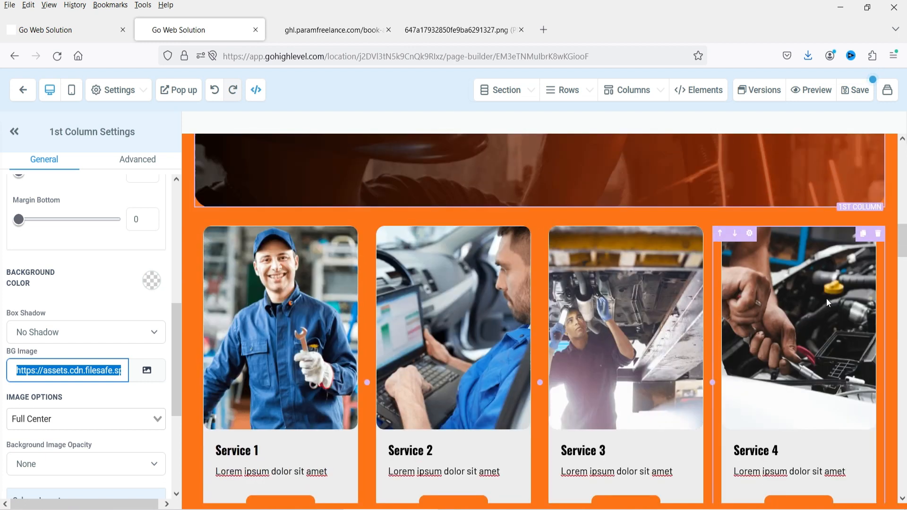
pyautogui.scroll(-3, 827, 299)
pyautogui.scroll(3, 395, 281)
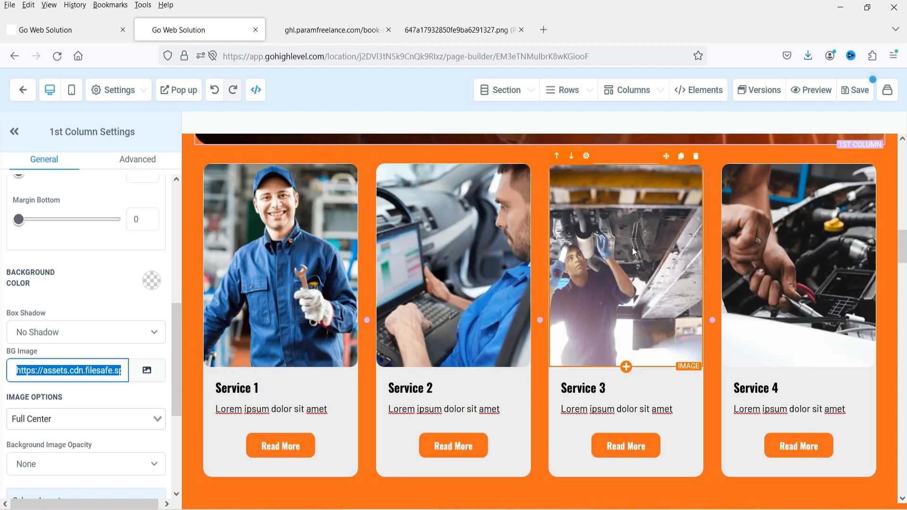
# - Rename the first service card heading from 'Service 1' to 'Car Diagnostic'
pyautogui.click(256, 389)
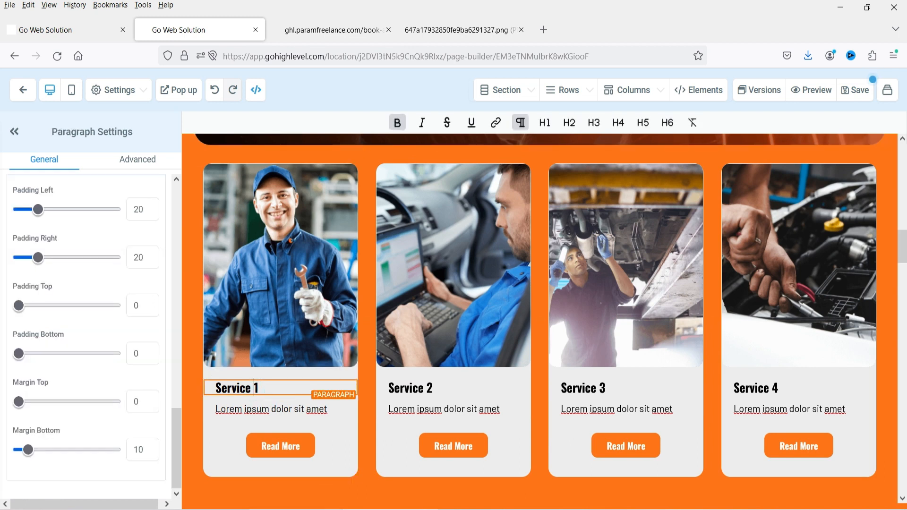
pyautogui.tripleClick(255, 389)
pyautogui.write('Car Diagnostic')
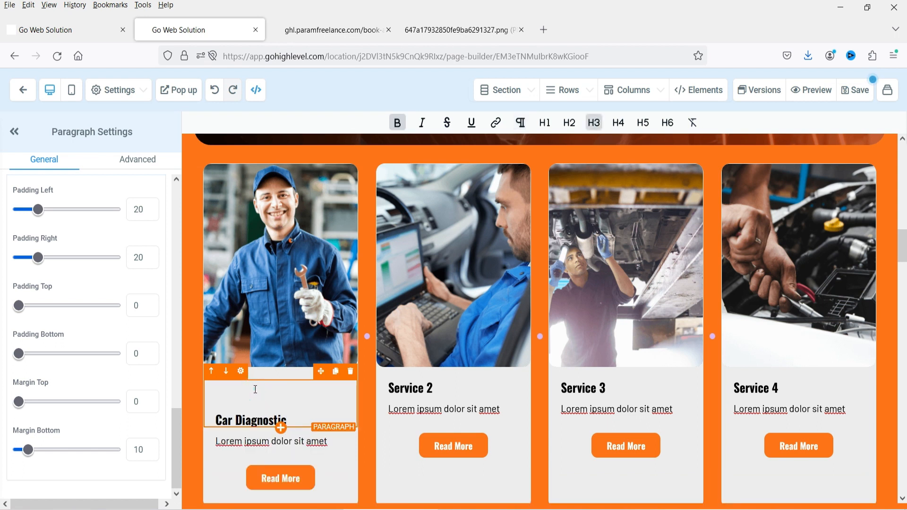
pyautogui.click(249, 385)
pyautogui.press('Delete')
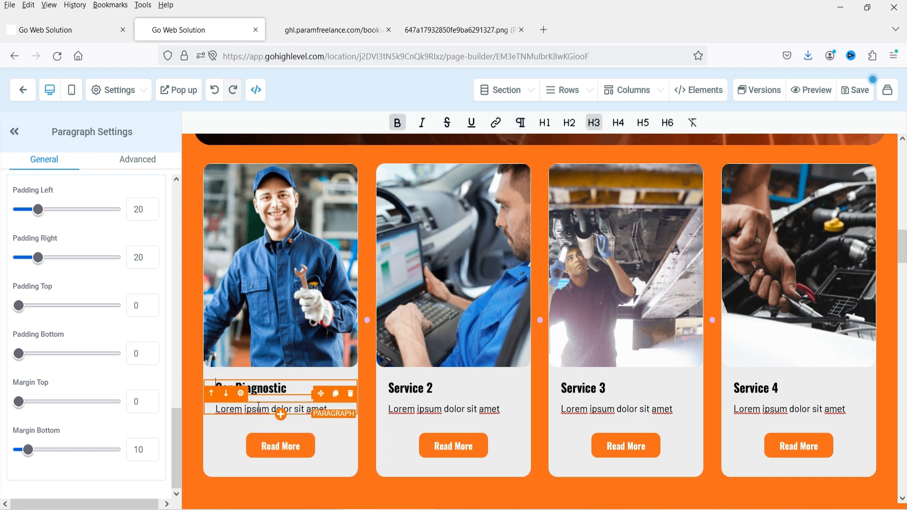
# - Add two extra lines of lorem ipsum to the Car Diagnostic card's description
pyautogui.click(281, 415)
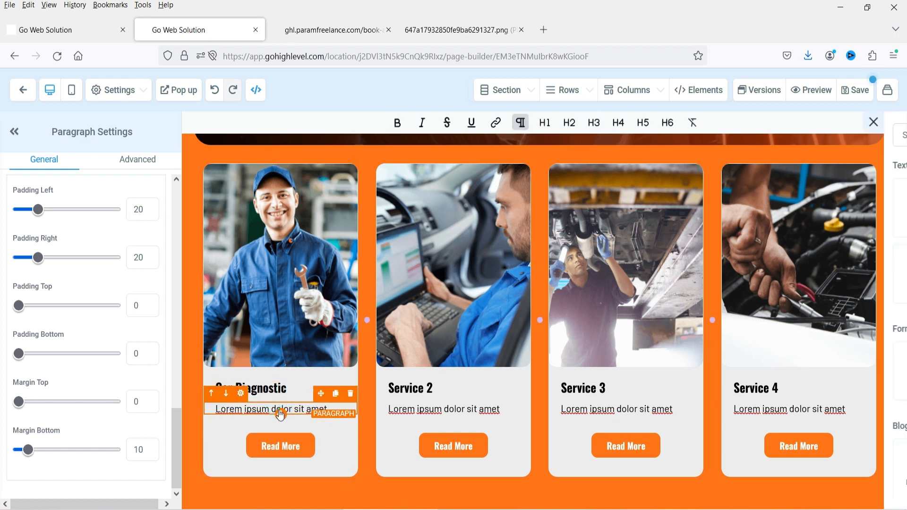
pyautogui.click(281, 414)
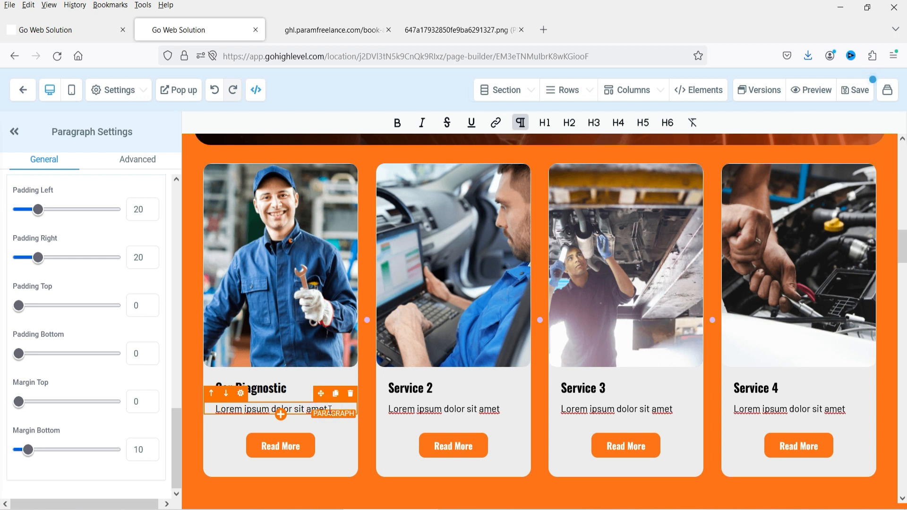
pyautogui.write('Lorem ipsum dolor sit amet, consec tetur adipi scing elit.')
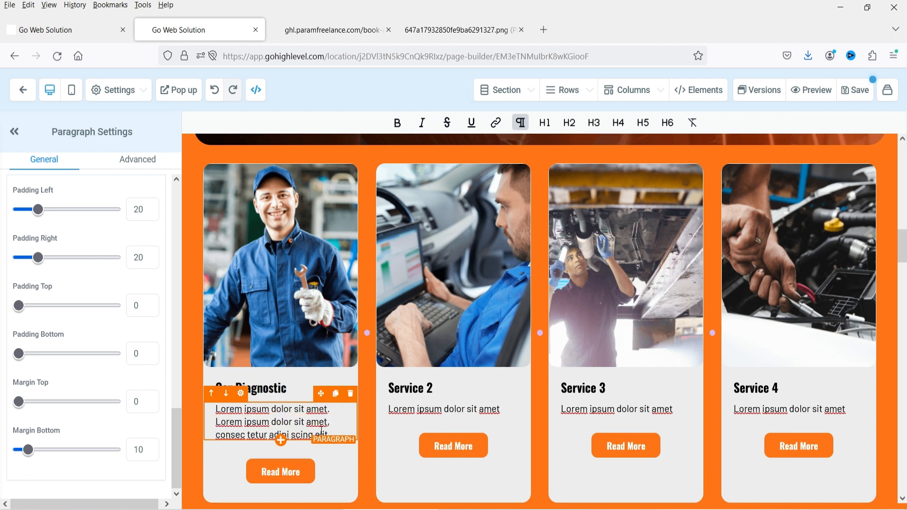
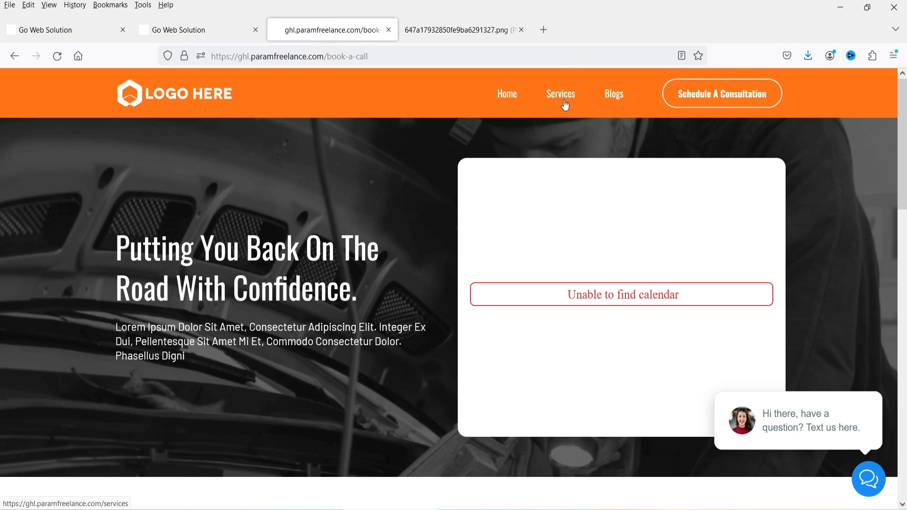
# - Back in the page builder, verify the Car Diagnostic Read More button links to Book a Call
pyautogui.click(221, 31)
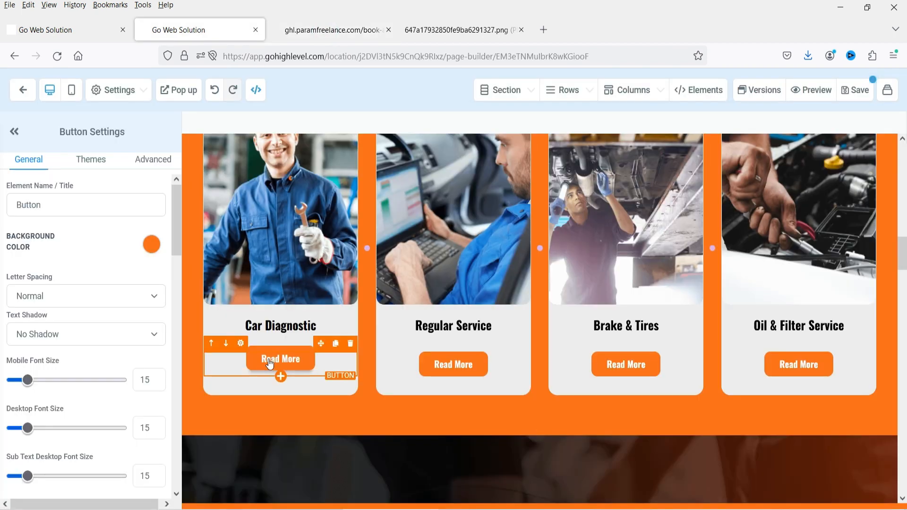
pyautogui.scroll(-6, 113, 356)
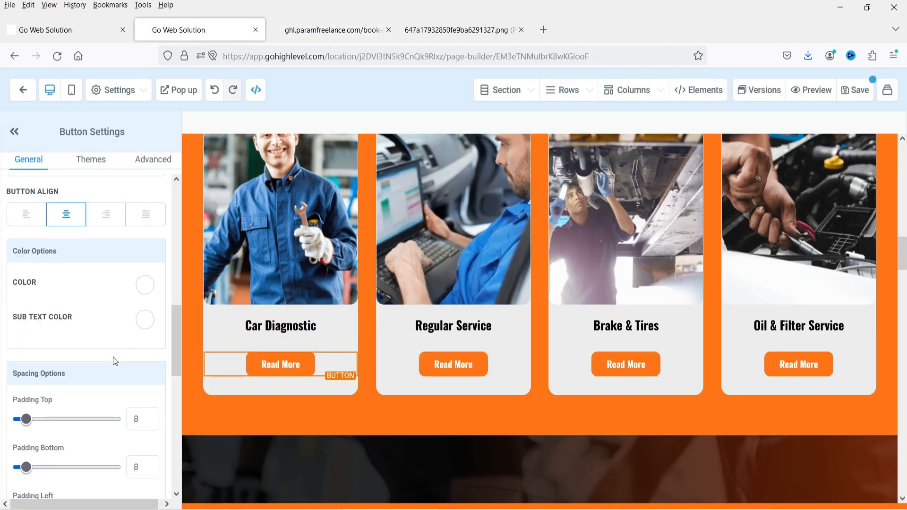
pyautogui.scroll(1, 113, 356)
pyautogui.scroll(1, 110, 359)
pyautogui.scroll(-12, 87, 312)
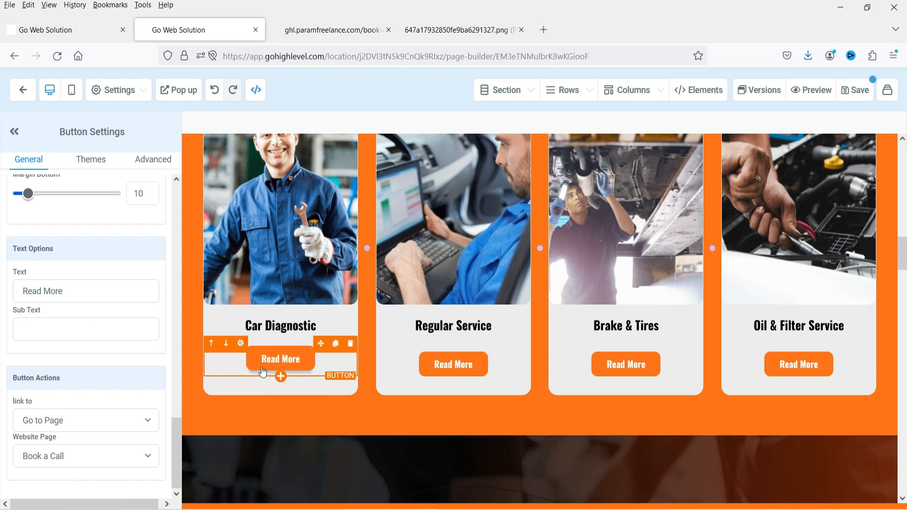
# - View the published Book a Call page, then open the Car Repair Services pages list
pyautogui.click(332, 30)
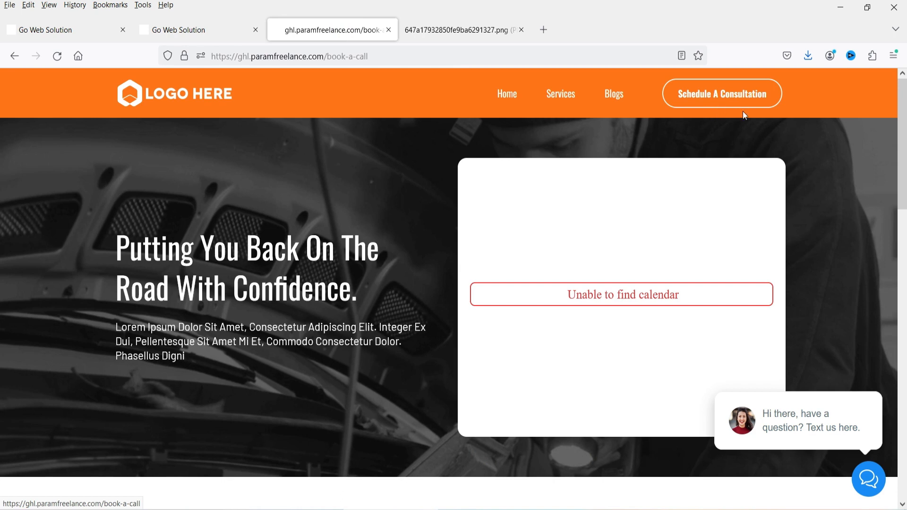
pyautogui.click(81, 30)
pyautogui.click(189, 30)
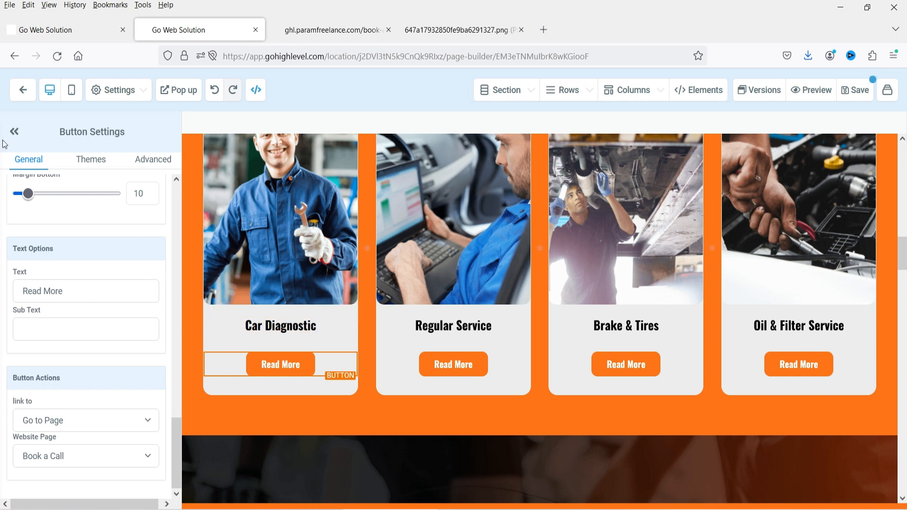
pyautogui.click(56, 36)
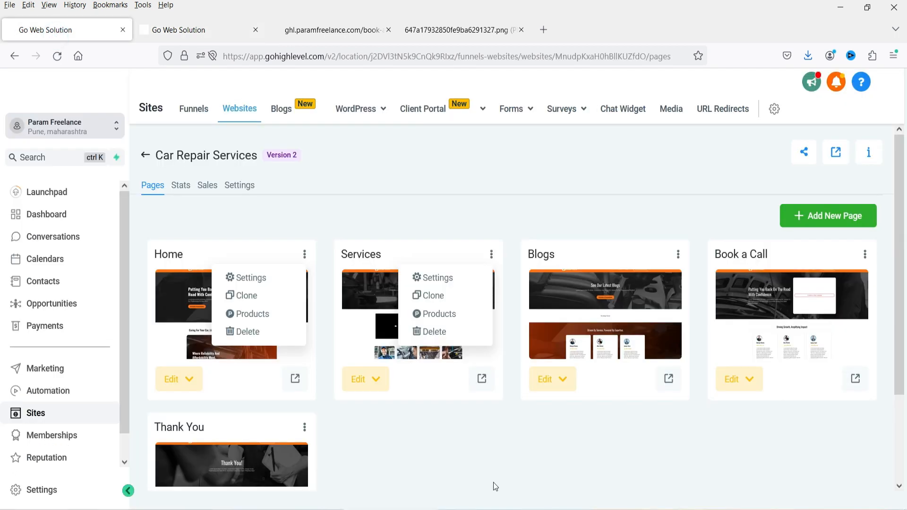
# - Create a new website page named 'Car DIagnostic' with the path 'car-diagnostic'
pyautogui.scroll(-2, 727, 432)
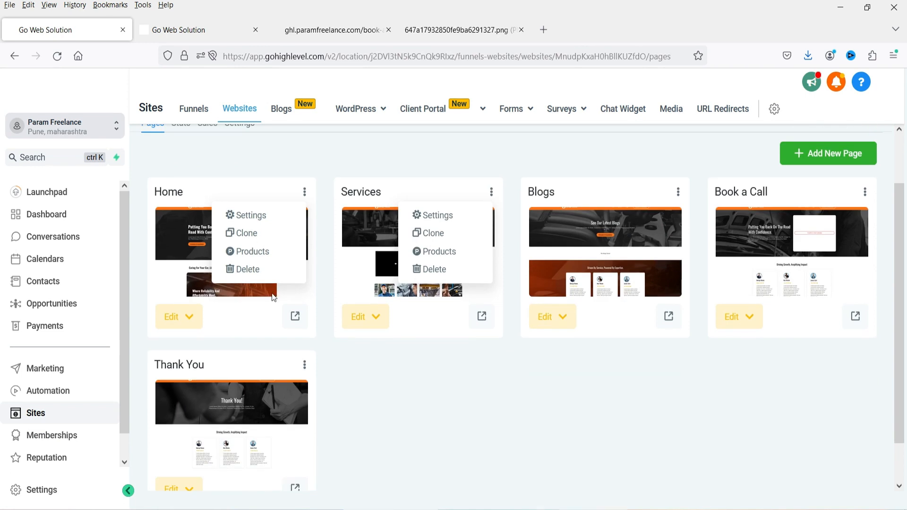
pyautogui.click(824, 161)
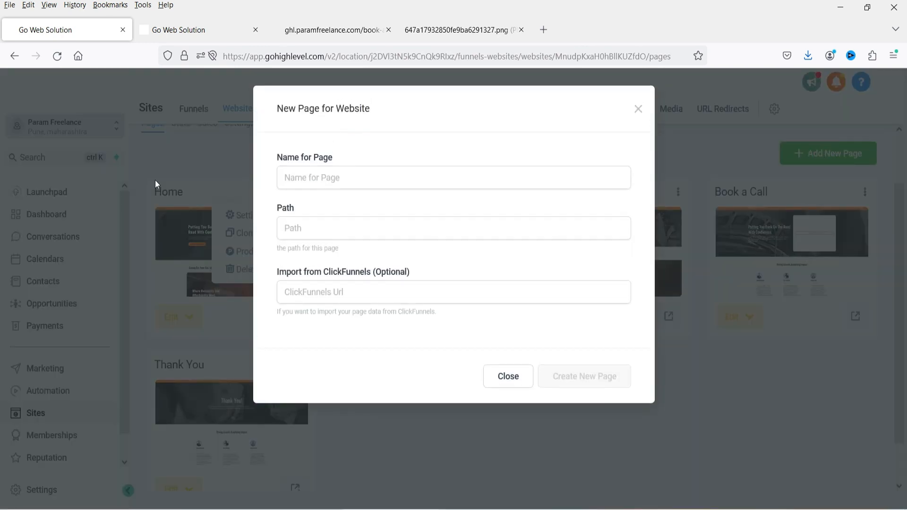
pyautogui.click(319, 175)
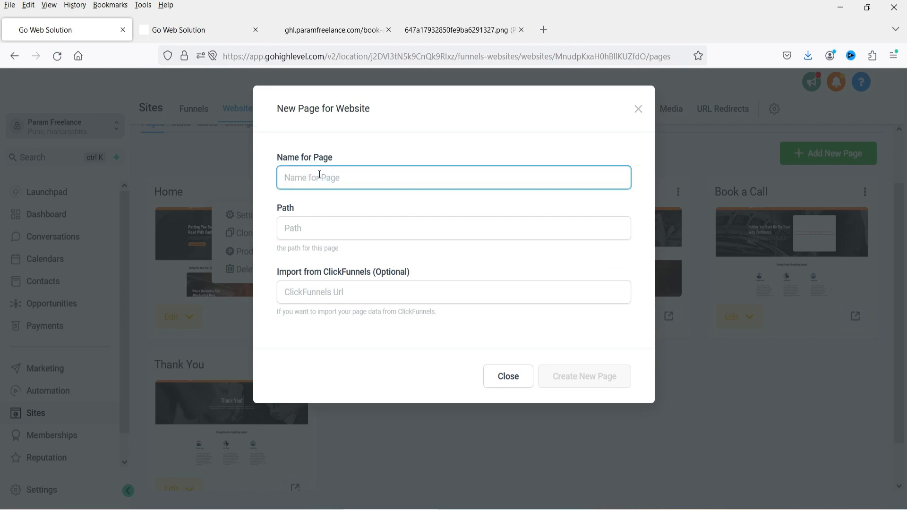
pyautogui.write('Car DI')
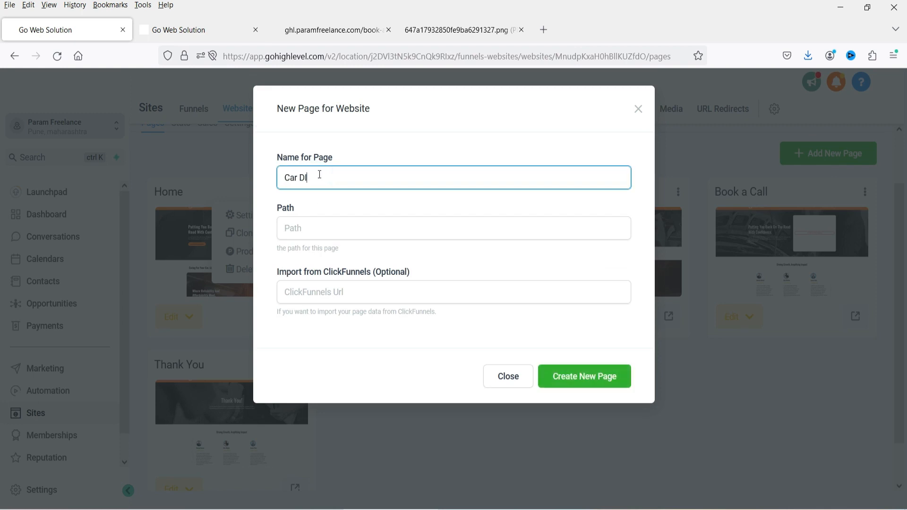
pyautogui.write('agnostic')
pyautogui.click(314, 227)
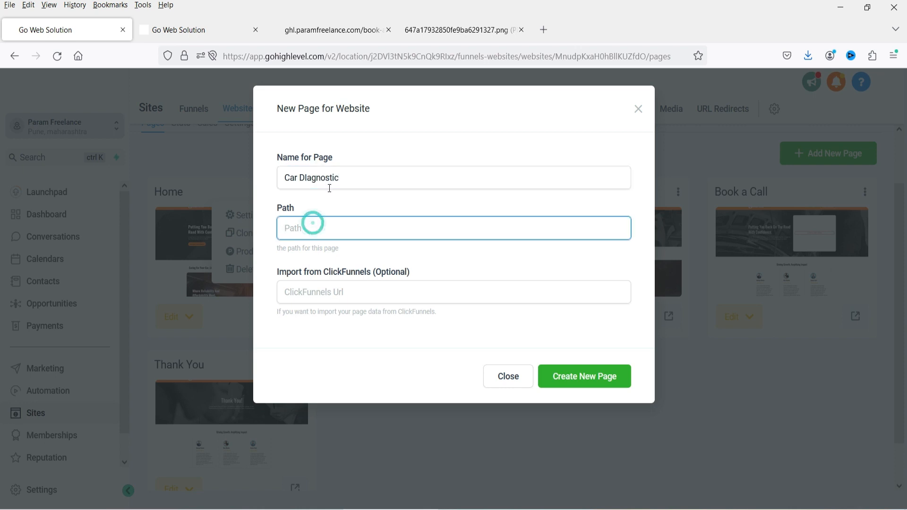
pyautogui.tripleClick(343, 176)
pyautogui.click(312, 232)
pyautogui.write('c')
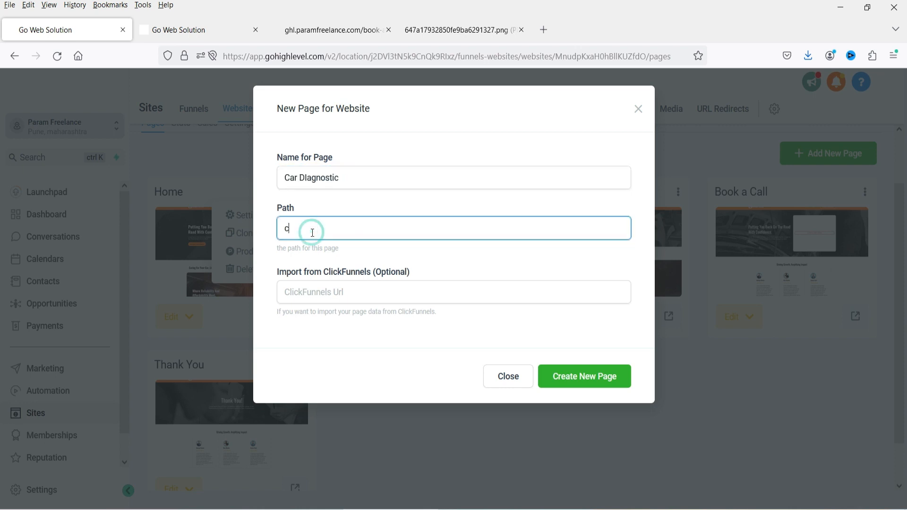
pyautogui.write('ar-diagnostic')
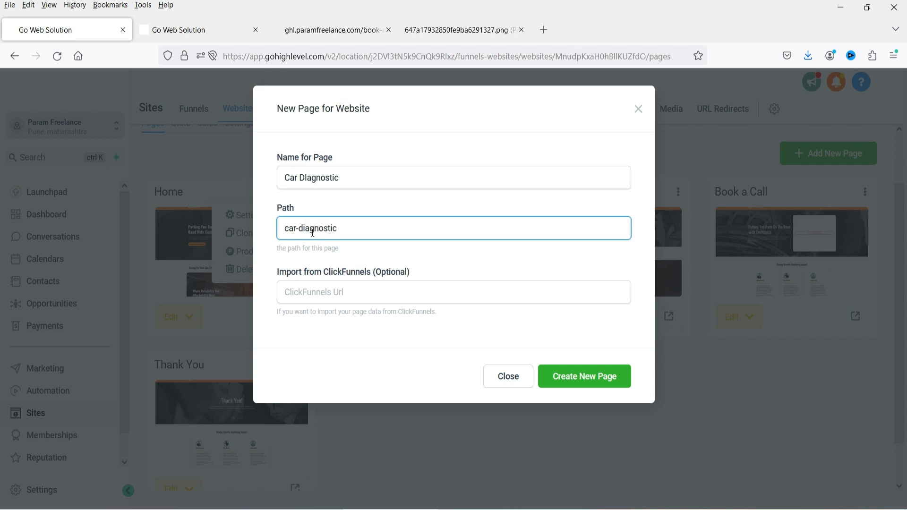
pyautogui.click(315, 296)
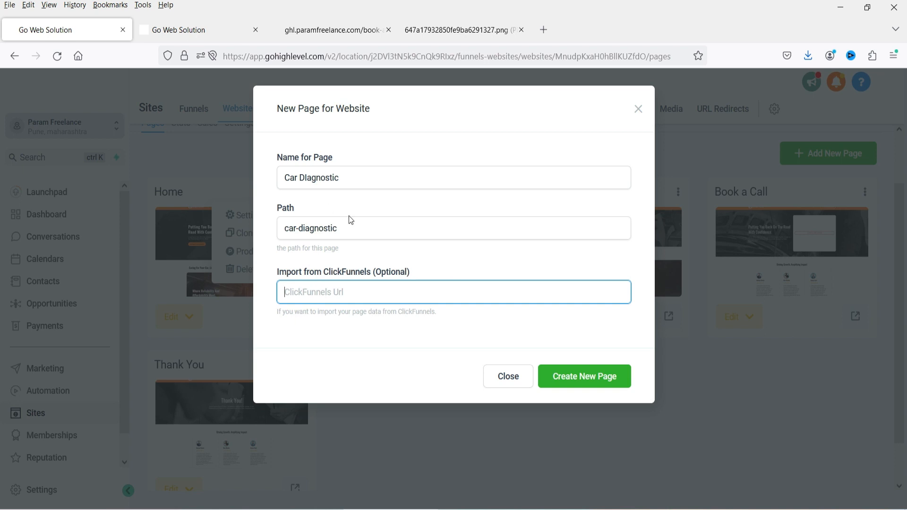
pyautogui.click(579, 380)
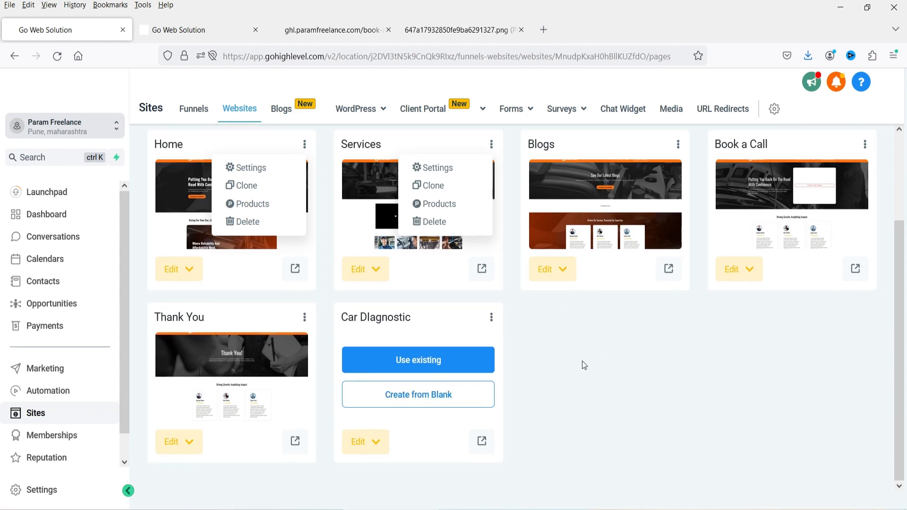
# - Import the Car Repair Services 'Services' page content into the Car DIagnostic page
pyautogui.click(422, 363)
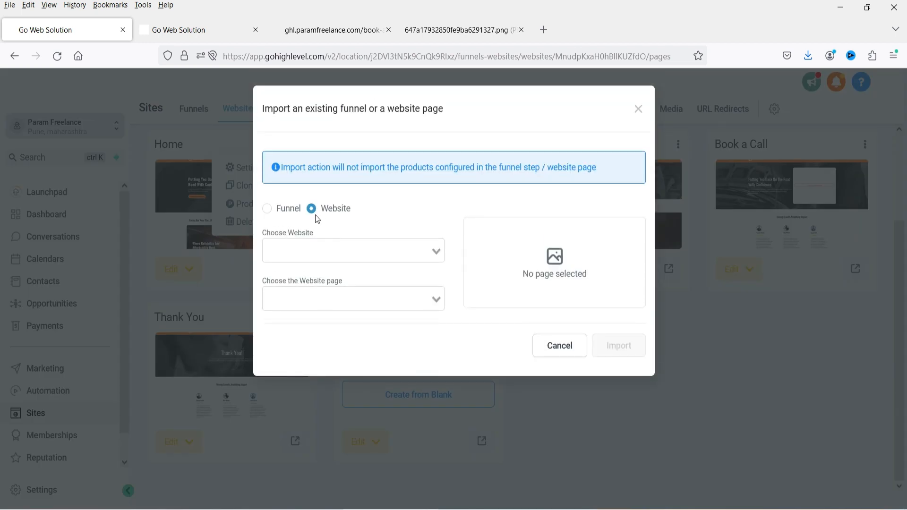
pyautogui.click(436, 252)
pyautogui.click(349, 275)
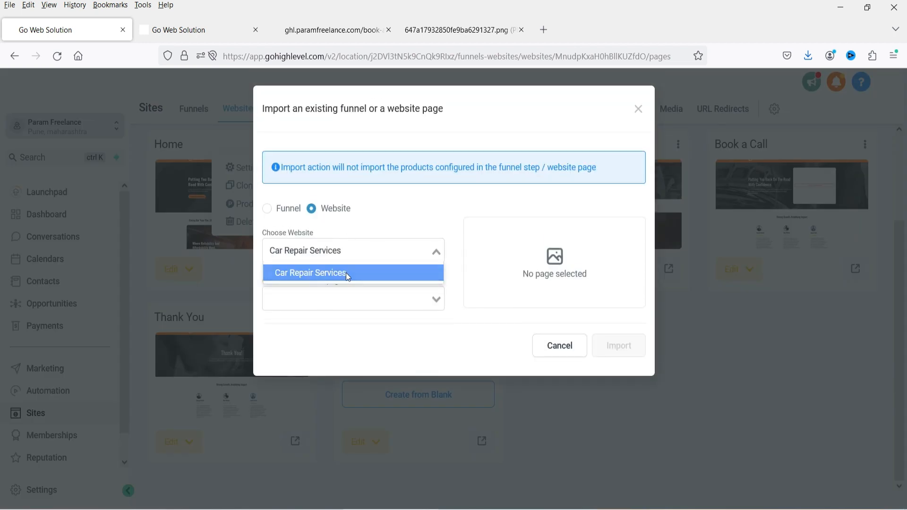
pyautogui.click(314, 291)
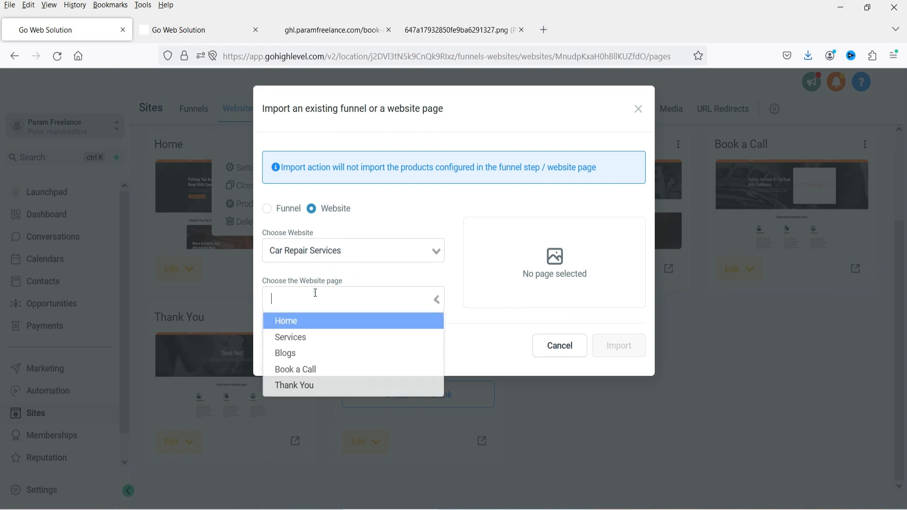
pyautogui.click(326, 341)
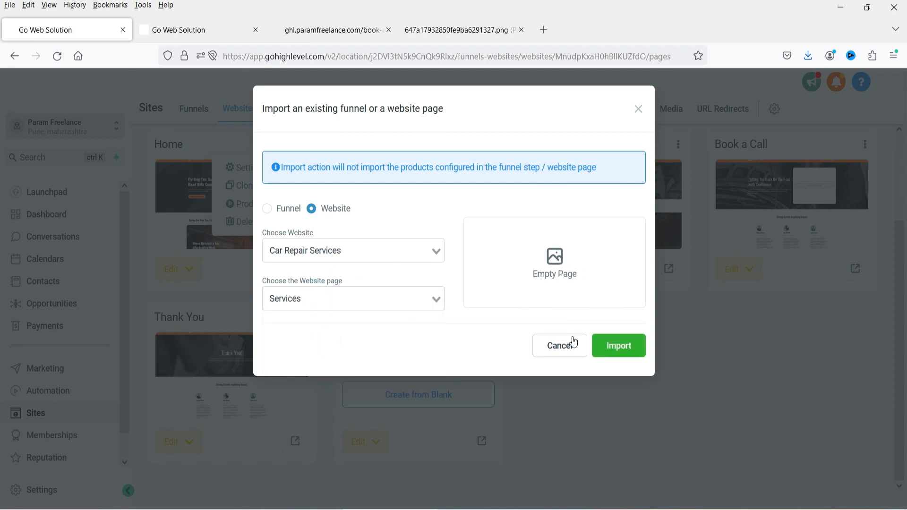
pyautogui.click(627, 355)
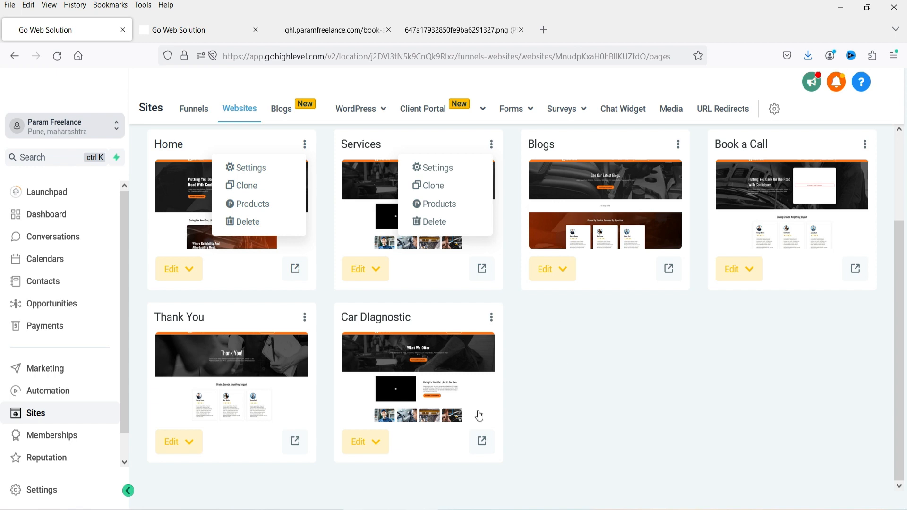
# - Leave the Car DIagnostic editing options unused and return to the page builder
pyautogui.click(373, 443)
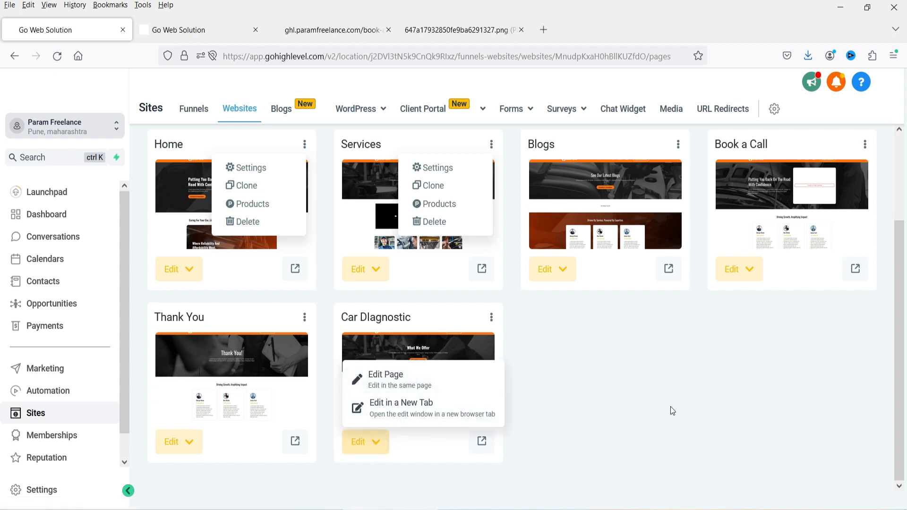
pyautogui.click(650, 393)
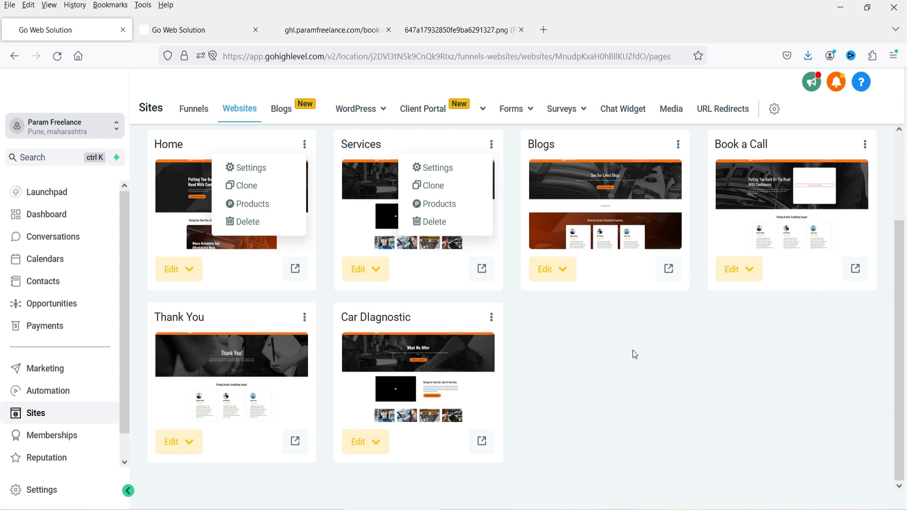
pyautogui.hotkey('ctrl', 'Tab')
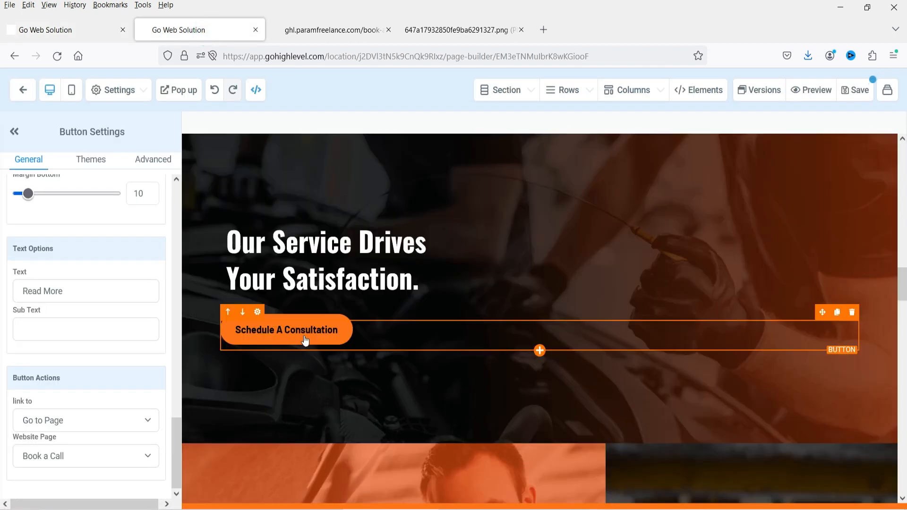
# - Change the Schedule A Consultation button's action to open a popup
pyautogui.click(305, 340)
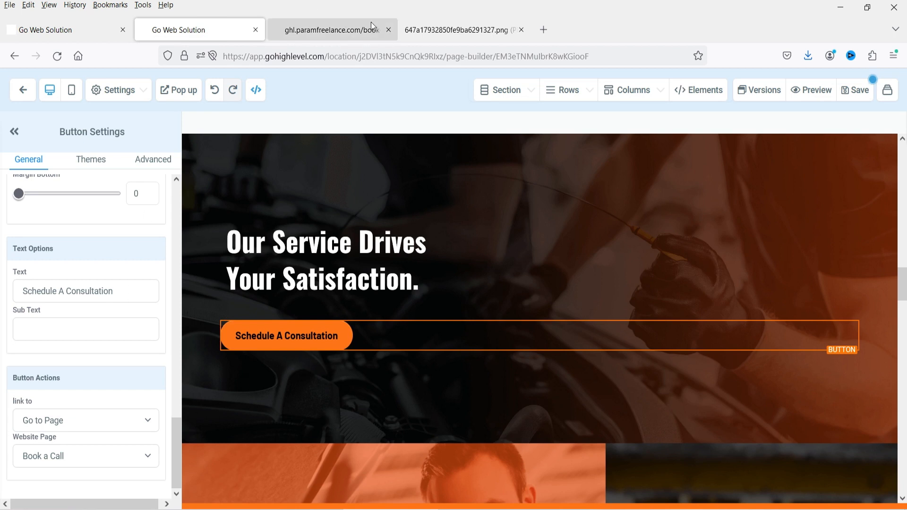
pyautogui.click(82, 458)
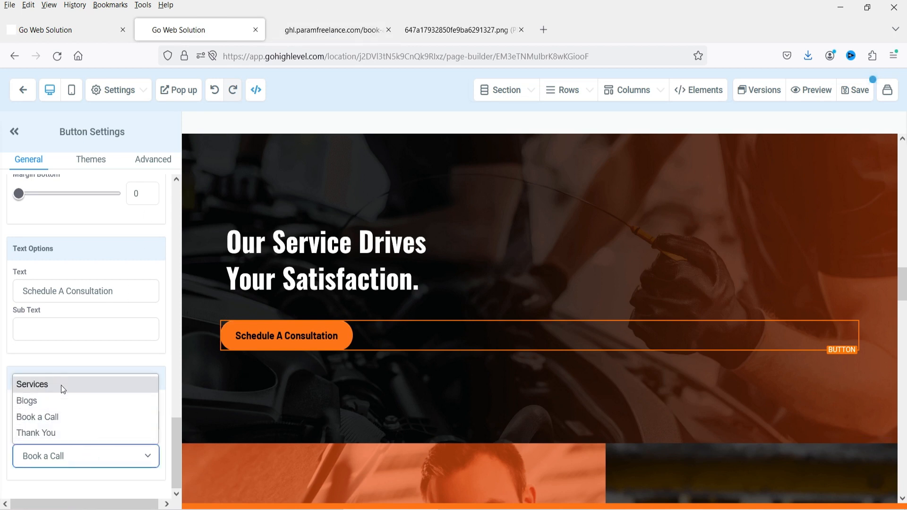
pyautogui.click(81, 458)
pyautogui.click(69, 423)
pyautogui.click(61, 249)
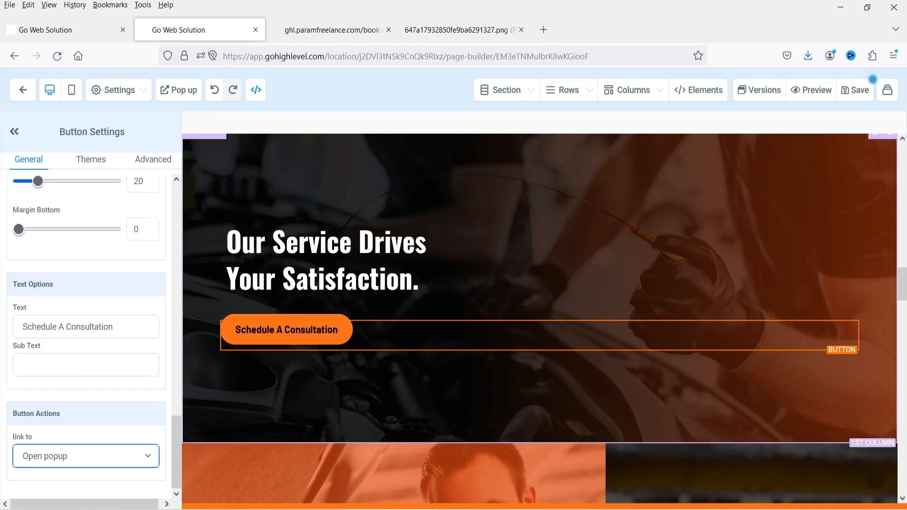
# - Scroll to Get In Touch and select the Email line's {{location.email}} placeholder
pyautogui.scroll(-6, 302, 283)
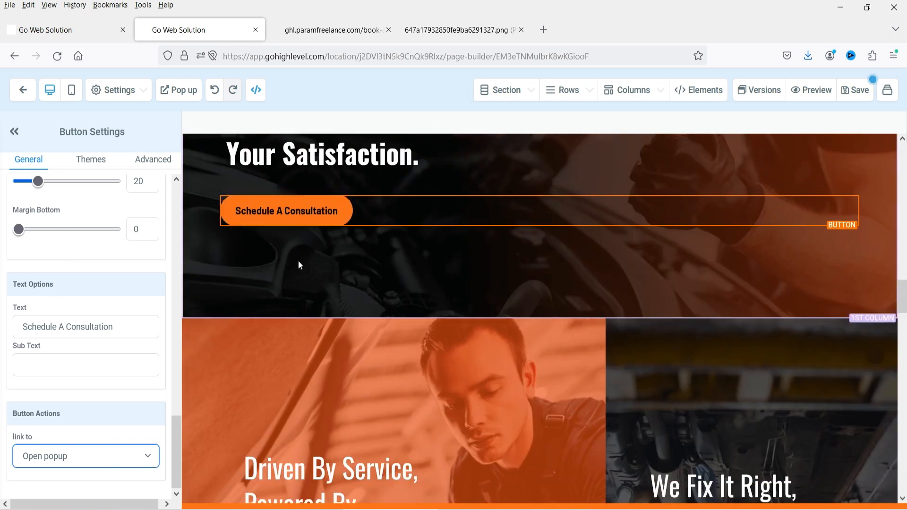
pyautogui.scroll(-7, 522, 340)
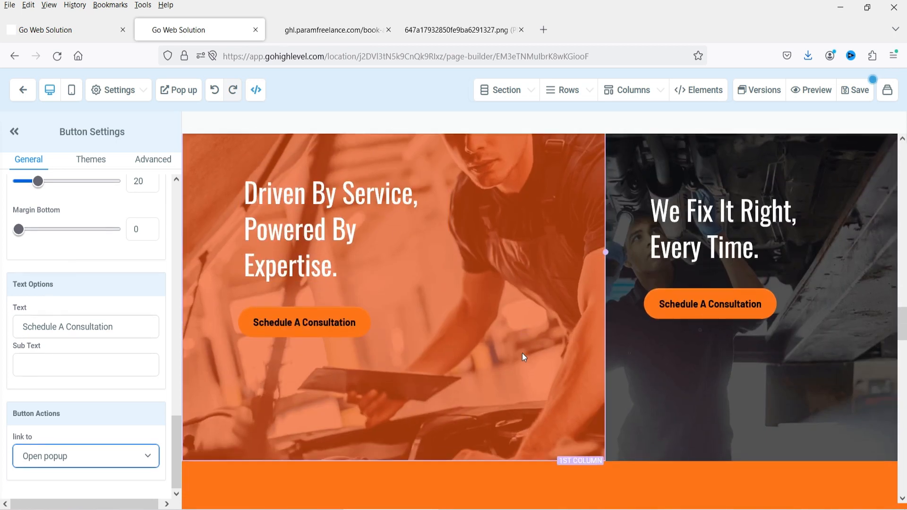
pyautogui.scroll(-4, 540, 297)
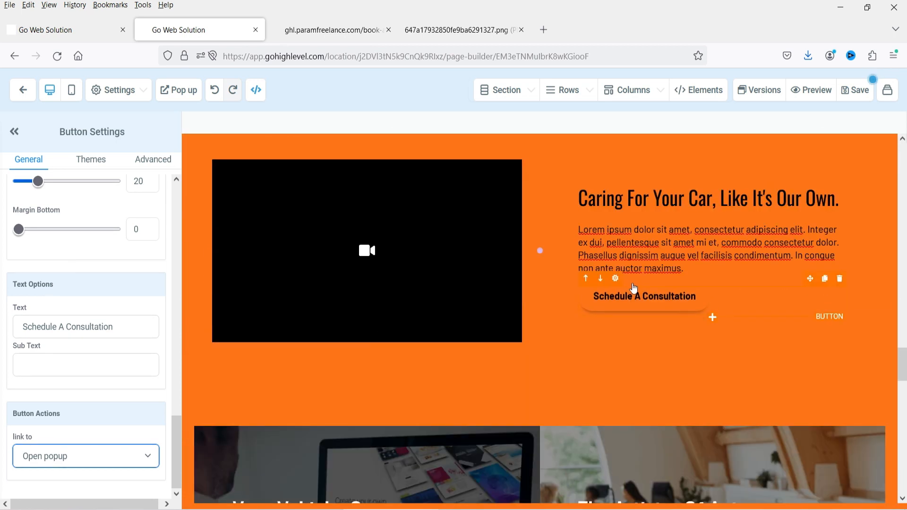
pyautogui.scroll(-3, 387, 309)
pyautogui.scroll(-9, 410, 308)
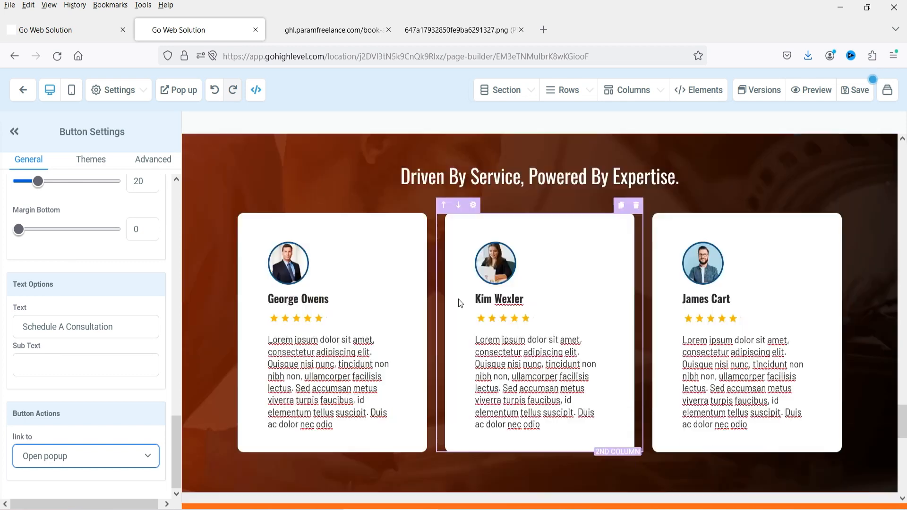
pyautogui.scroll(-4, 824, 306)
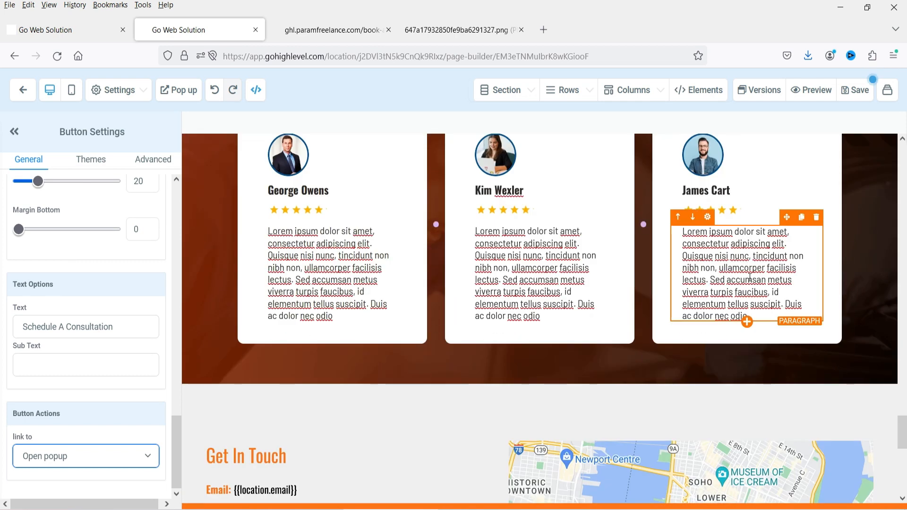
pyautogui.scroll(4, 750, 279)
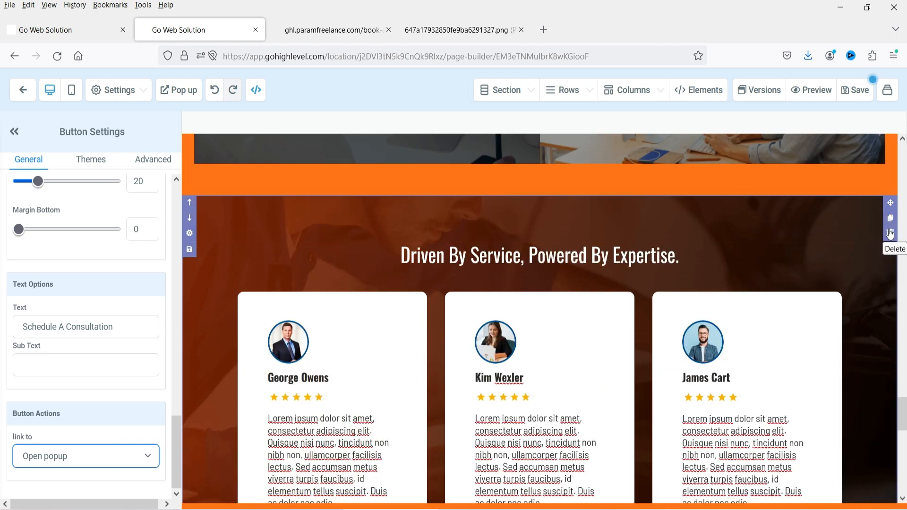
pyautogui.scroll(-8, 546, 229)
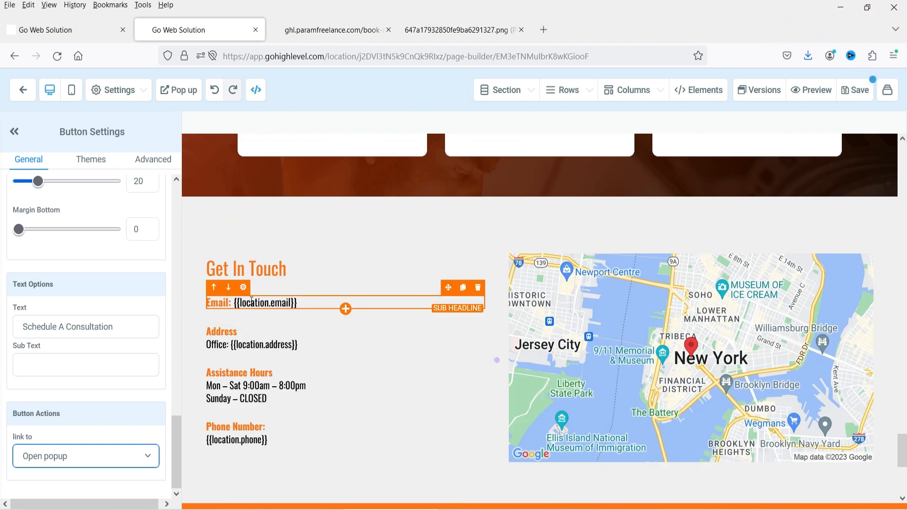
pyautogui.click(233, 303)
pyautogui.moveTo(234, 303); pyautogui.dragTo(308, 300)
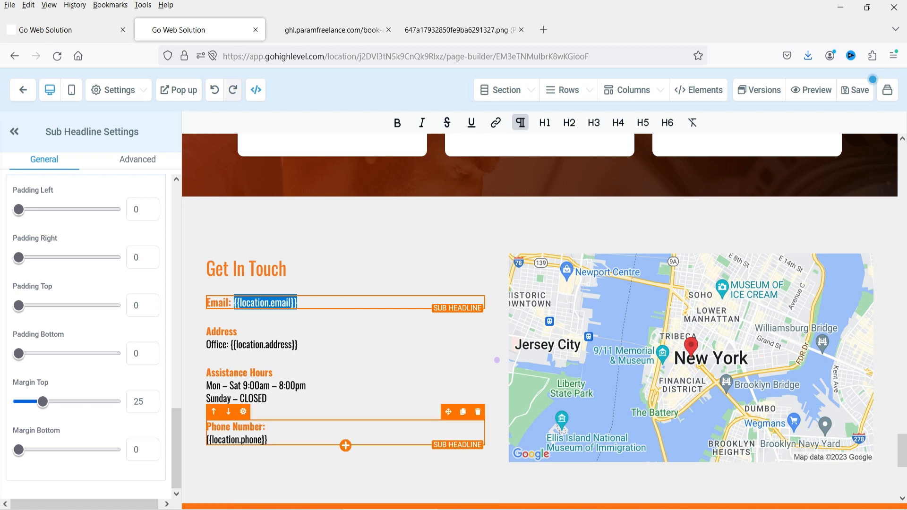
pyautogui.click(321, 30)
pyautogui.scroll(-15, 2, 175)
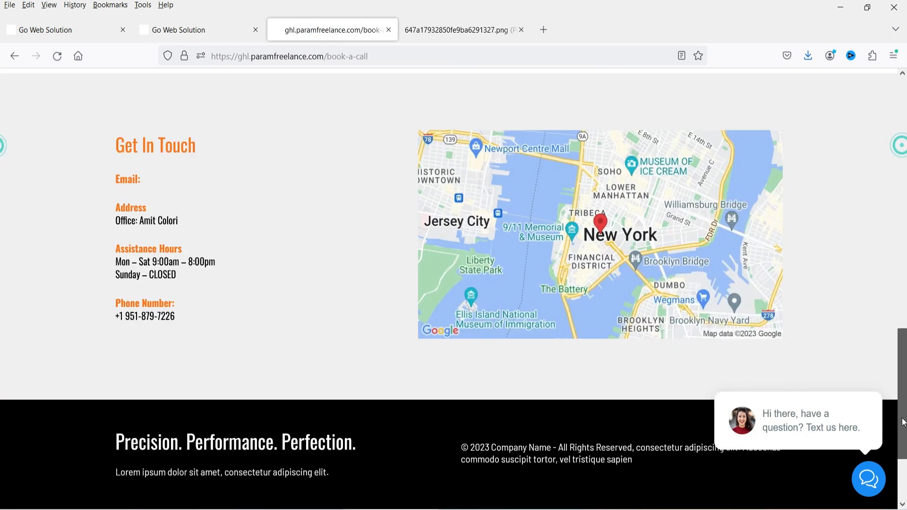
pyautogui.scroll(4, 17, 248)
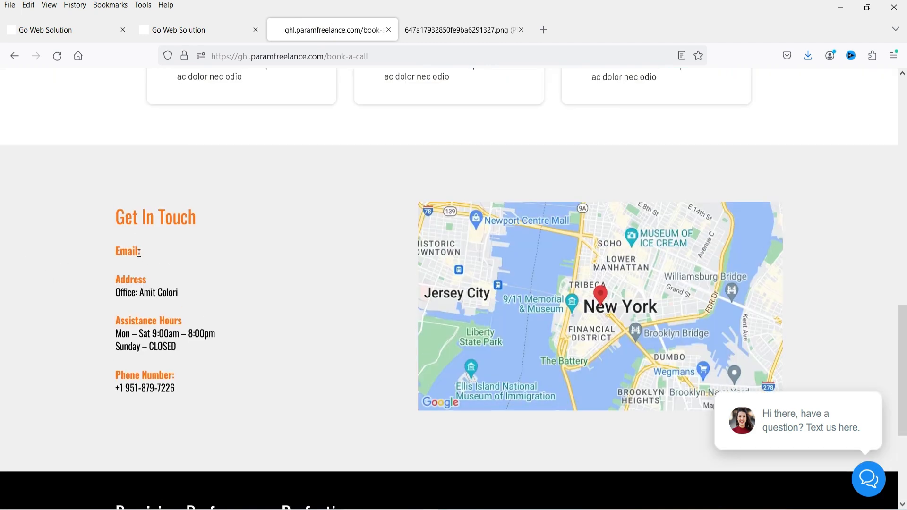
pyautogui.moveTo(142, 250); pyautogui.dragTo(233, 292)
pyautogui.click(233, 291)
pyautogui.moveTo(119, 389); pyautogui.dragTo(186, 397)
pyautogui.click(189, 402)
pyautogui.scroll(-4, 236, 402)
pyautogui.scroll(5, 267, 369)
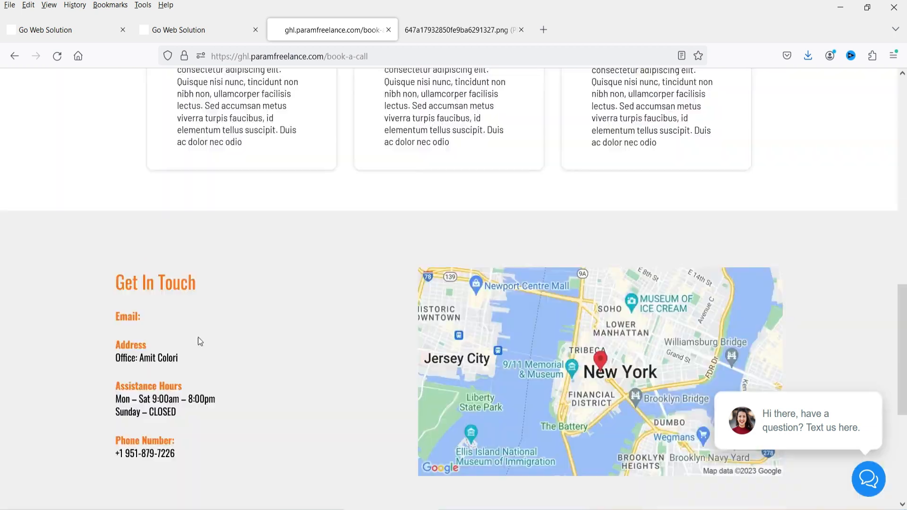
pyautogui.scroll(5, 201, 341)
pyautogui.click(191, 30)
pyautogui.scroll(-4, 597, 251)
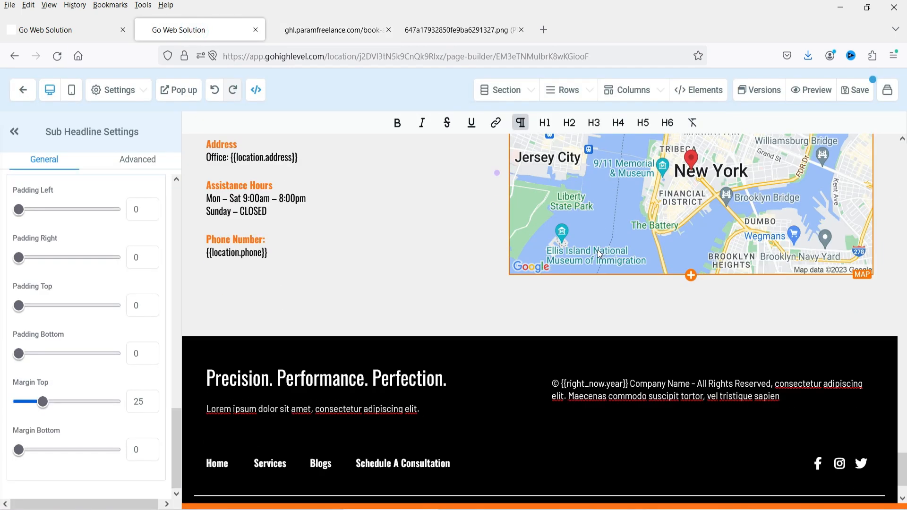
pyautogui.scroll(-2, 597, 250)
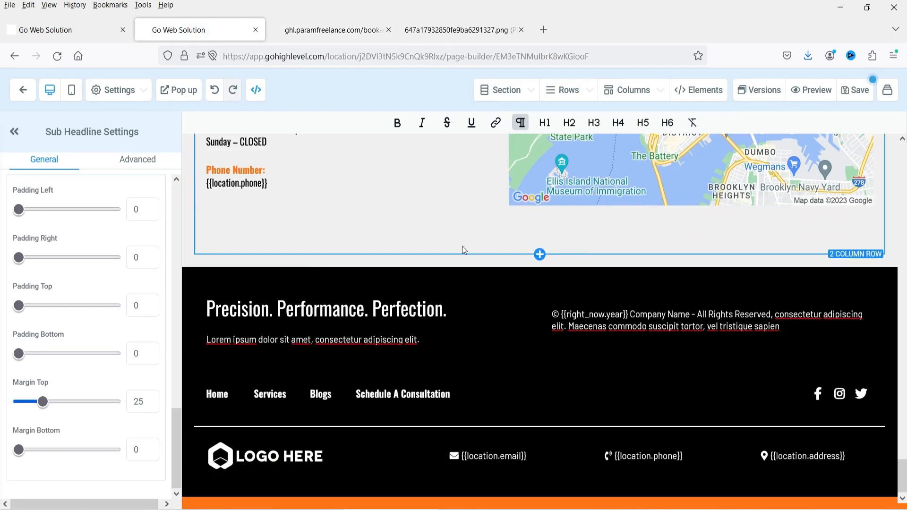
# - Delete the filler text after 'All Rights Reserved' in the footer copyright line
pyautogui.click(295, 308)
pyautogui.click(273, 339)
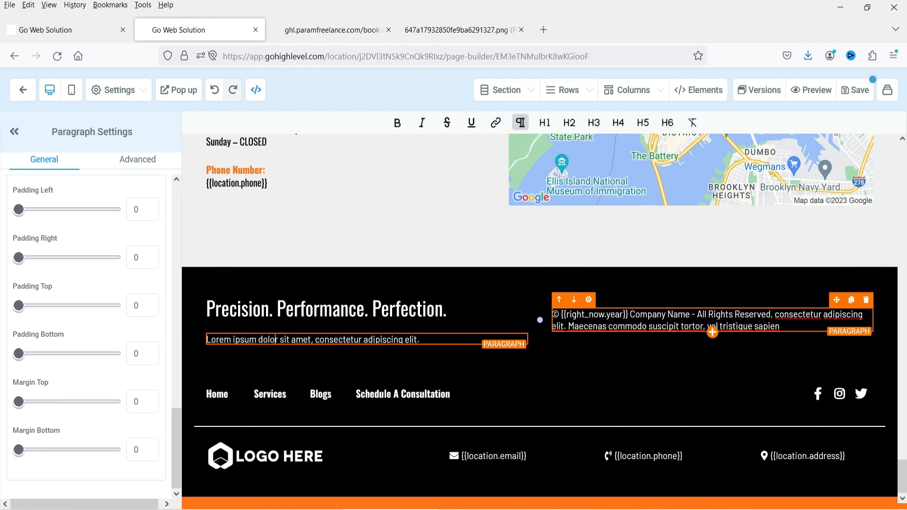
pyautogui.moveTo(774, 314); pyautogui.dragTo(781, 326)
pyautogui.press('BackSpace')
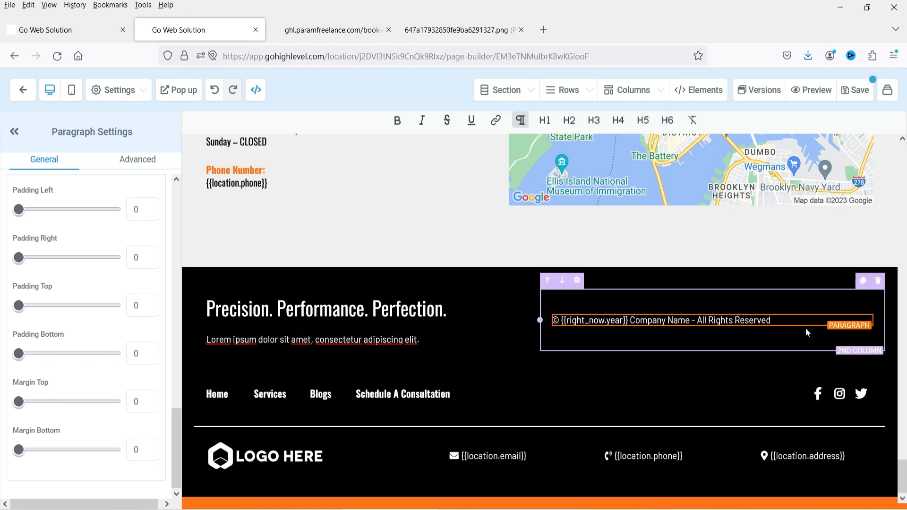
# - Set the footer Facebook icon to link to a Website URL
pyautogui.click(819, 393)
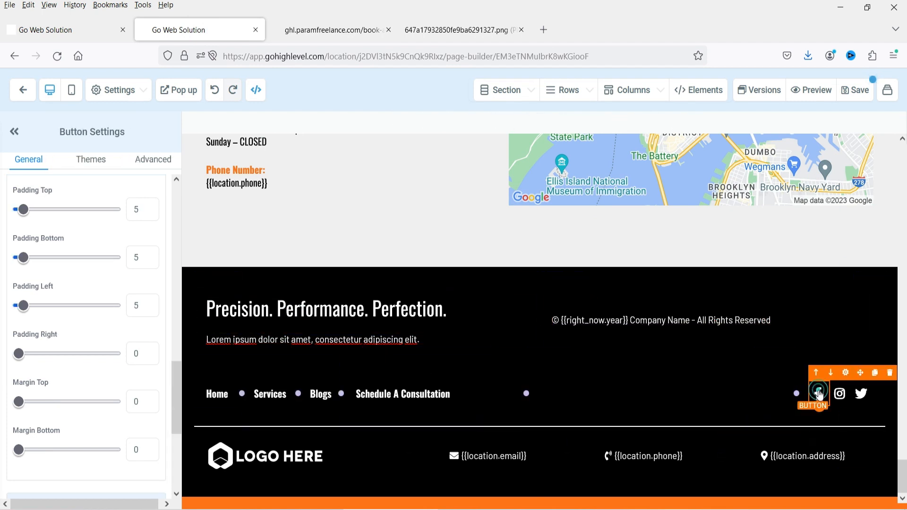
pyautogui.scroll(-5, 103, 303)
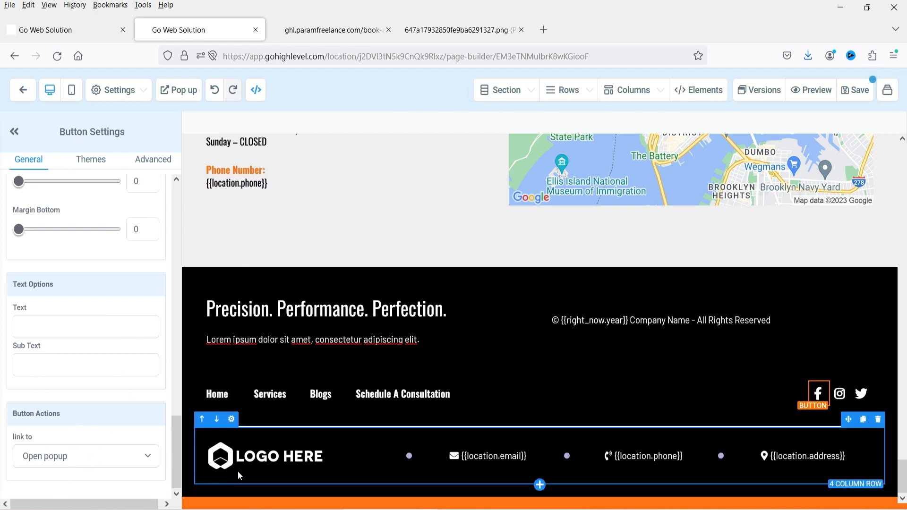
pyautogui.click(55, 457)
pyautogui.click(53, 305)
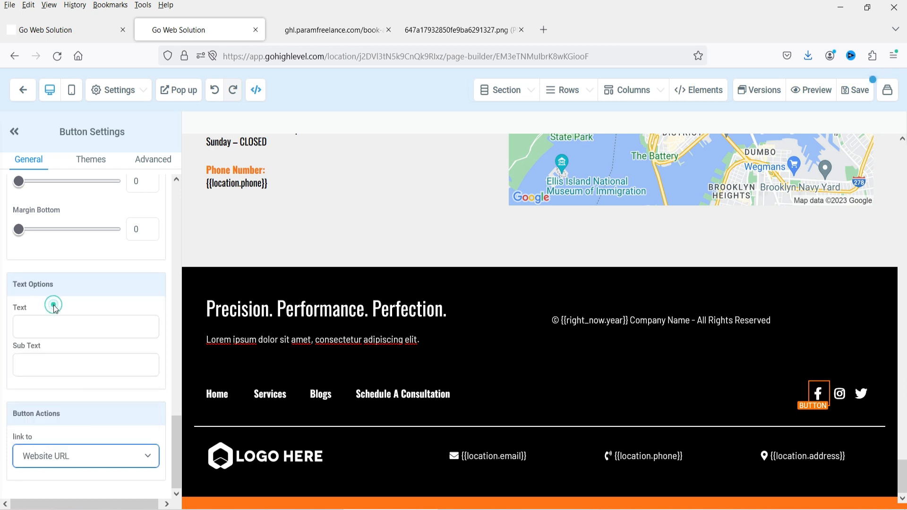
pyautogui.scroll(-2, 71, 378)
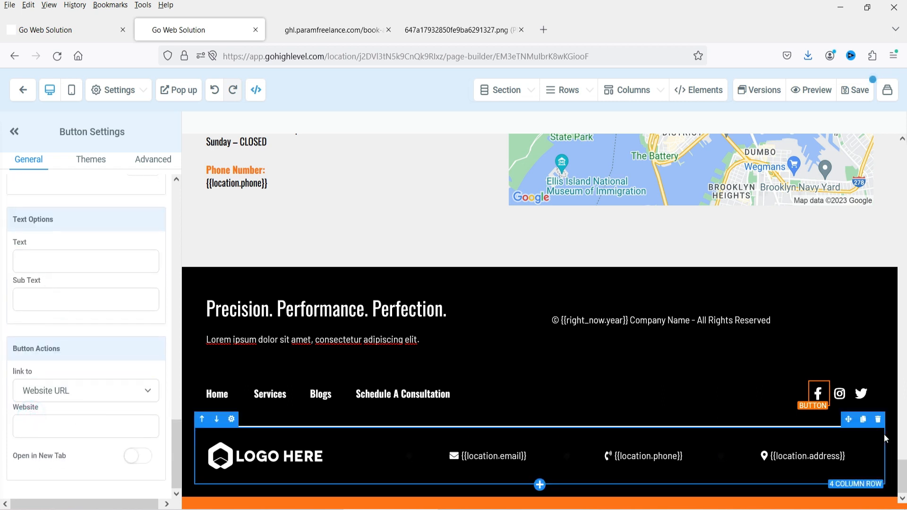
# - Check the Instagram and Twitter icon links and the Services and Blogs menu links
pyautogui.click(840, 394)
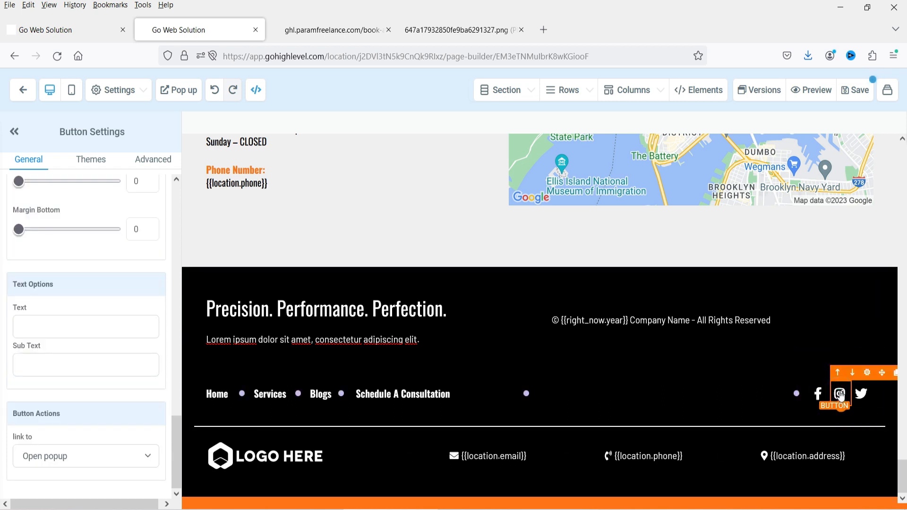
pyautogui.click(861, 395)
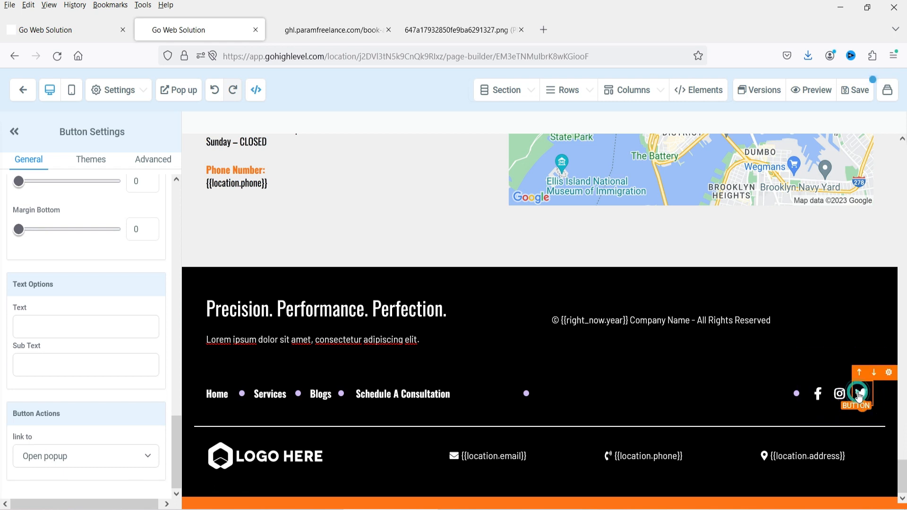
pyautogui.click(270, 401)
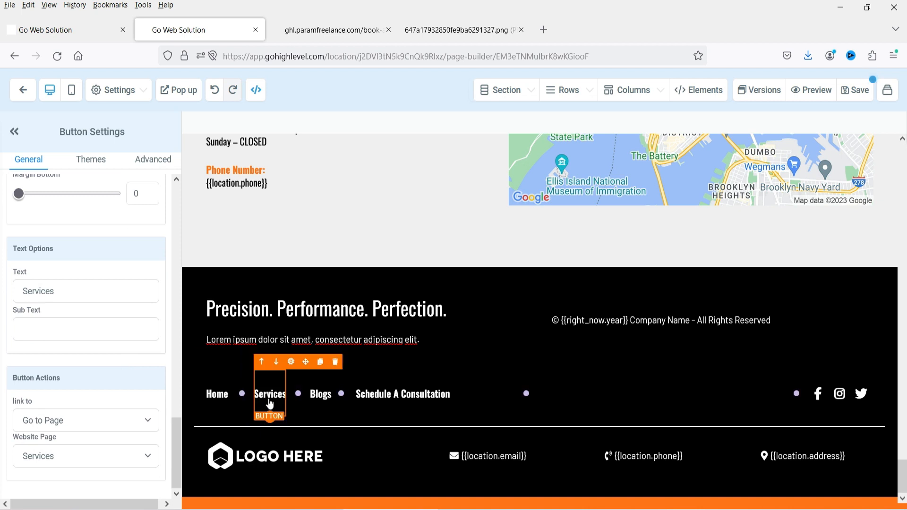
pyautogui.click(319, 397)
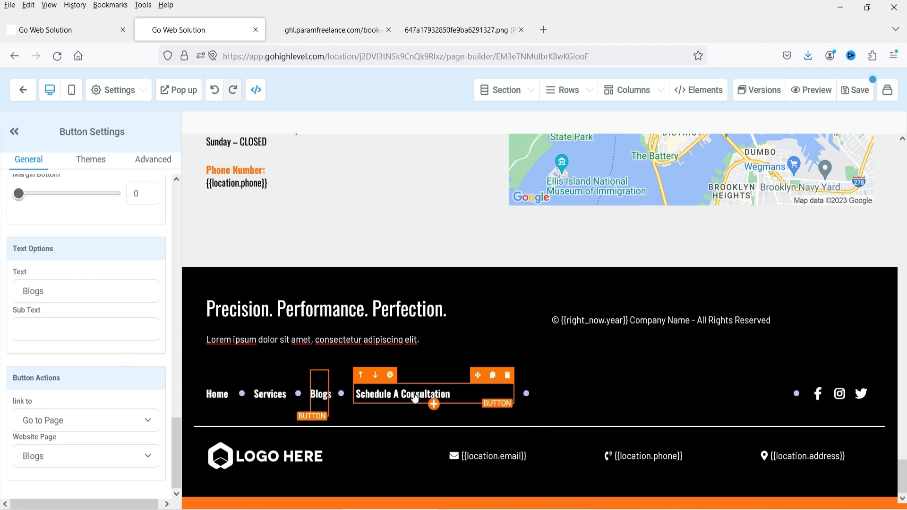
# - Upload PARAM-FREELANCE-LOGO-WHITE.png and use it in place of the footer's LOGO HERE image
pyautogui.click(279, 458)
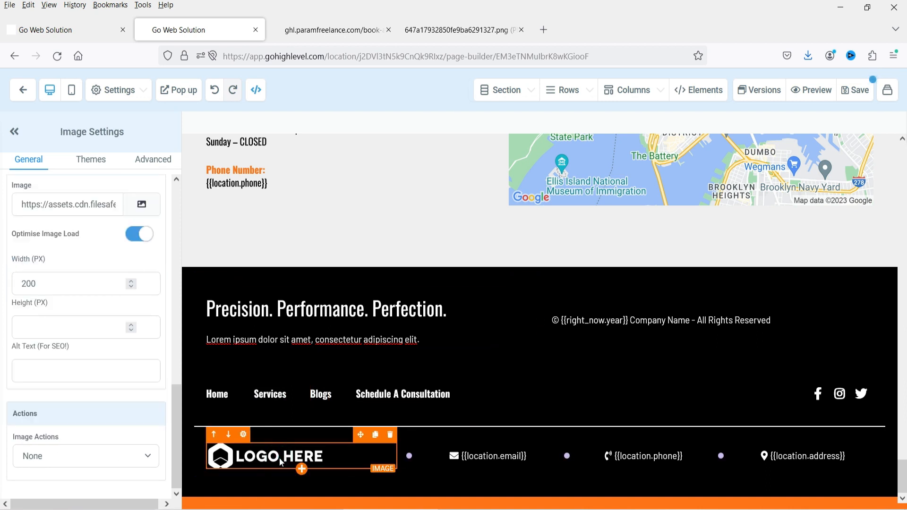
pyautogui.click(142, 204)
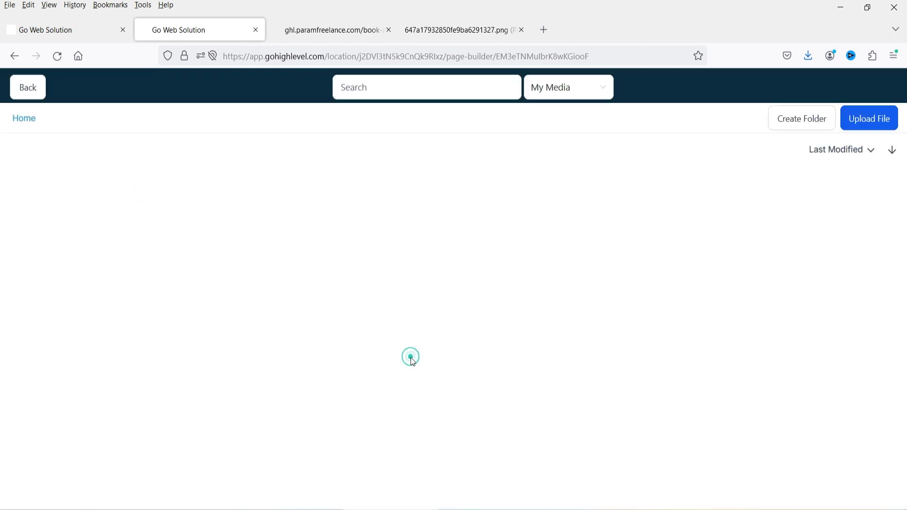
pyautogui.click(872, 120)
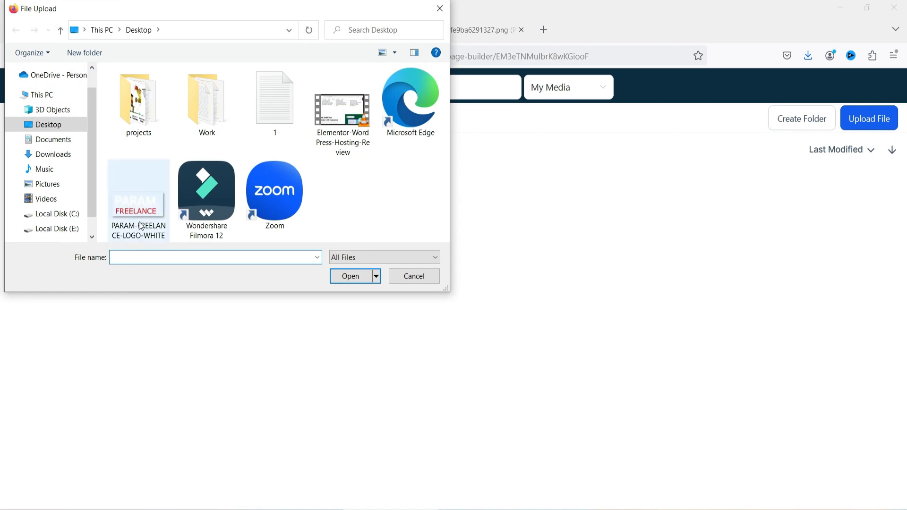
pyautogui.doubleClick(139, 208)
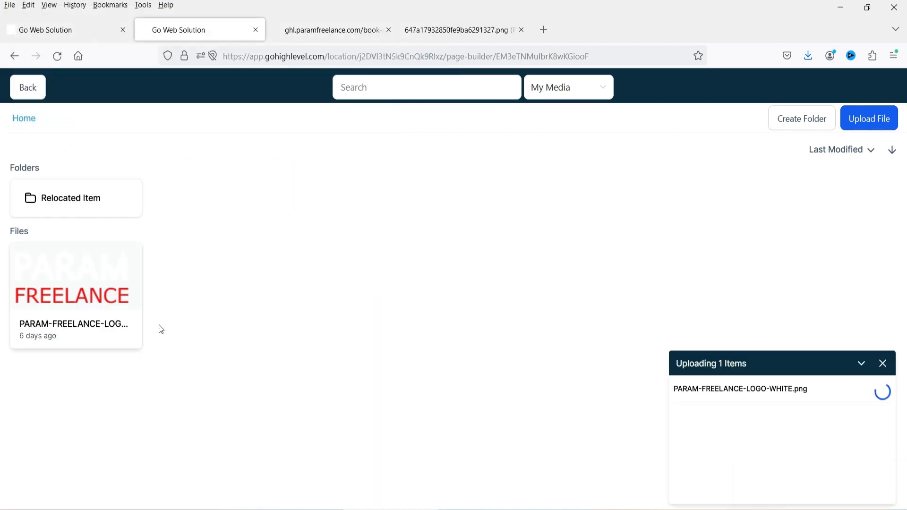
pyautogui.click(75, 292)
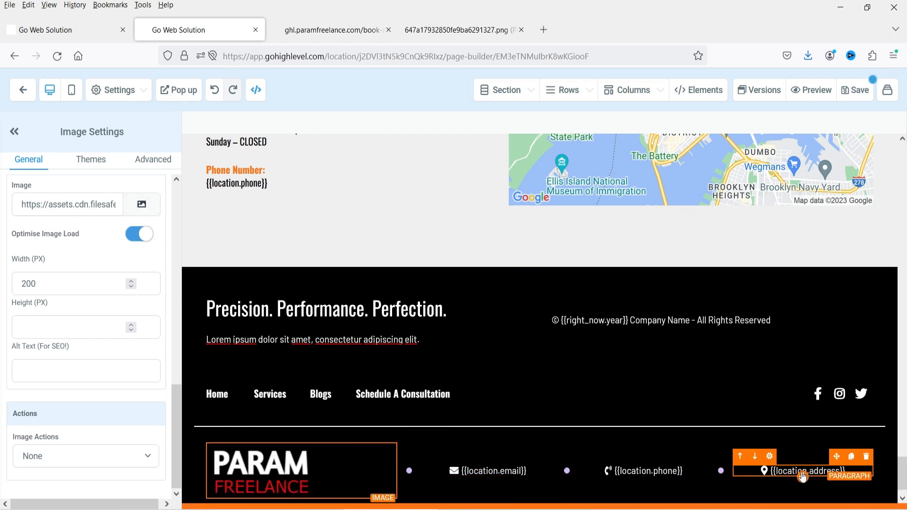
# - Replace the footer's {{location.email}} placeholder with the business support e-mail address
pyautogui.click(493, 469)
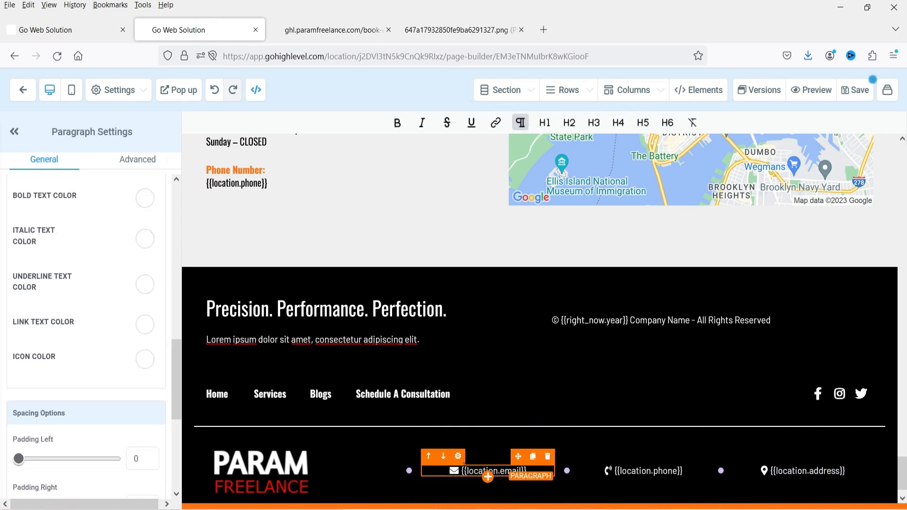
pyautogui.tripleClick(463, 470)
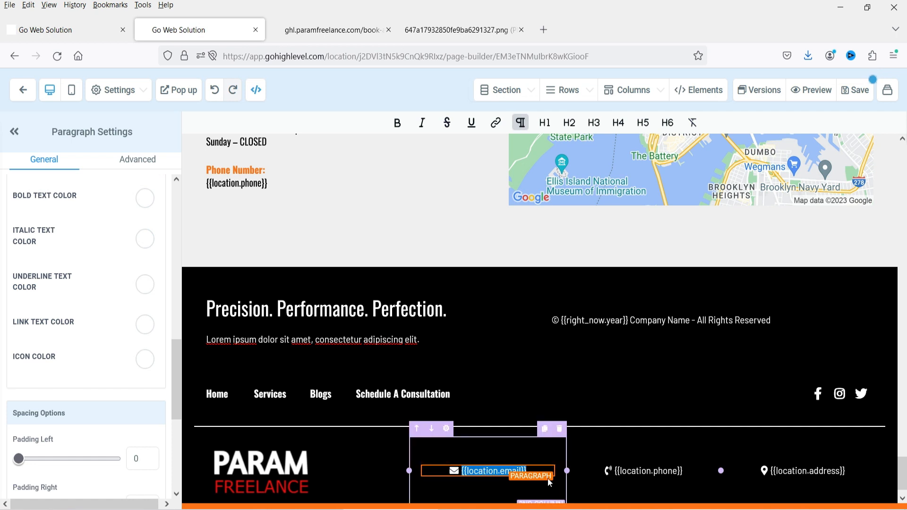
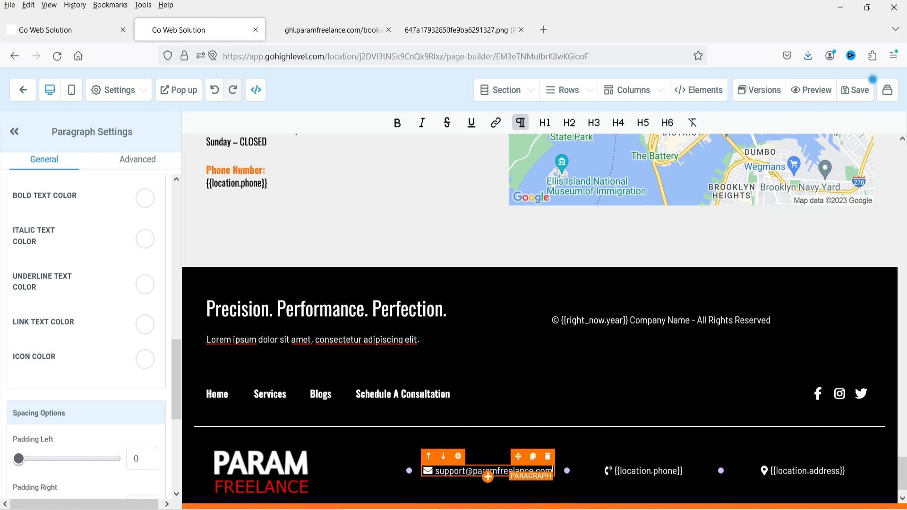
pyautogui.moveTo(552, 471); pyautogui.dragTo(302, 201)
pyautogui.hotkey('ctrl', 'c')
# - Paste the support e-mail over the Get In Touch Email line's placeholder
pyautogui.scroll(5, 305, 205)
pyautogui.click(306, 295)
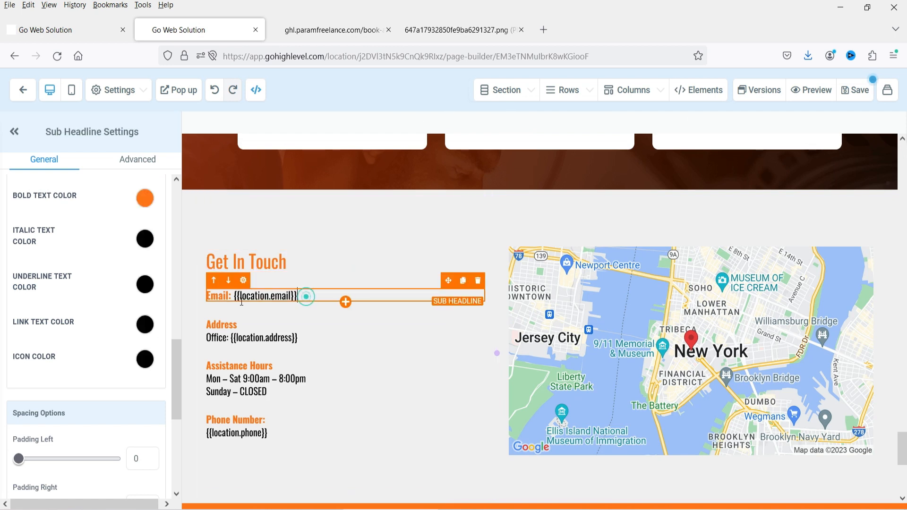
pyautogui.moveTo(306, 296); pyautogui.dragTo(235, 296)
pyautogui.hotkey('ctrl', 'v')
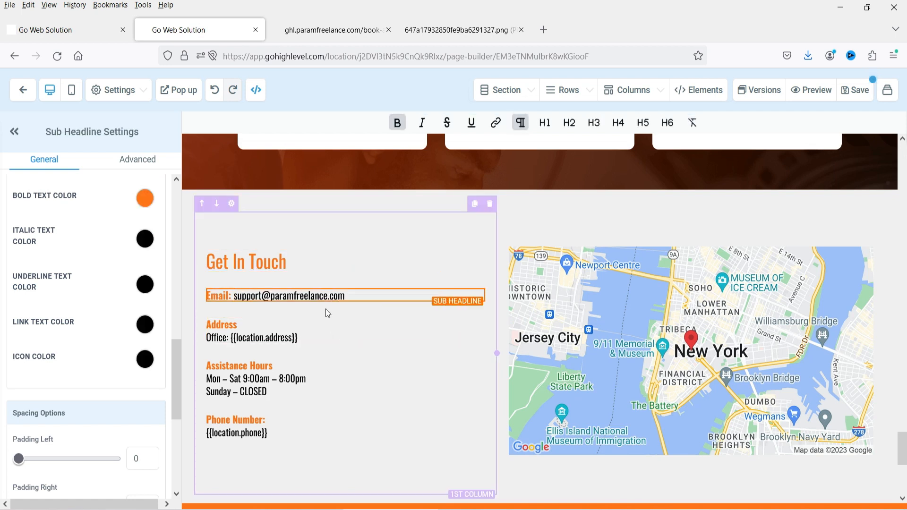
pyautogui.scroll(-4, 328, 313)
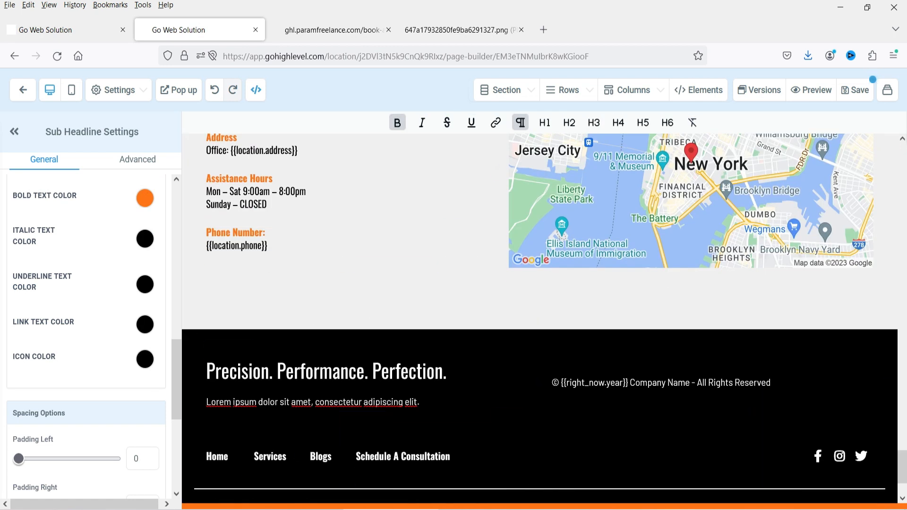
pyautogui.scroll(-2, 604, 410)
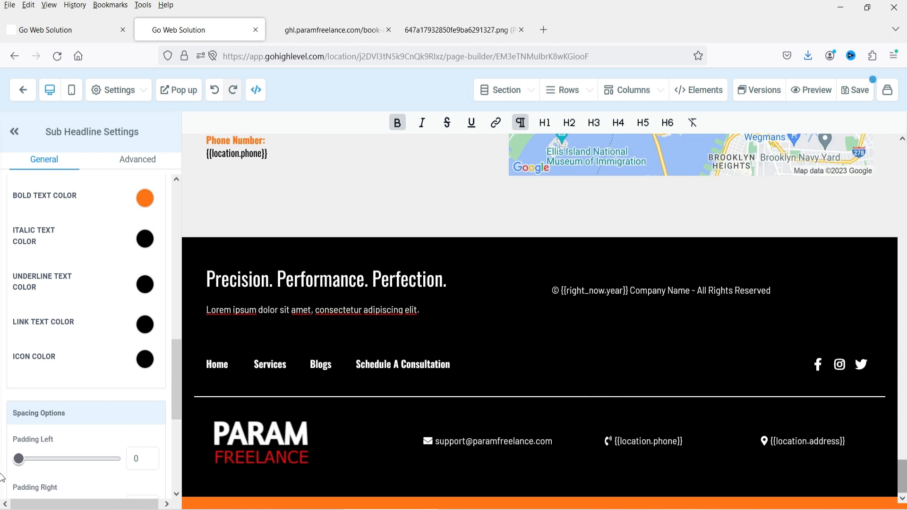
pyautogui.moveTo(905, 474); pyautogui.dragTo(905, 126)
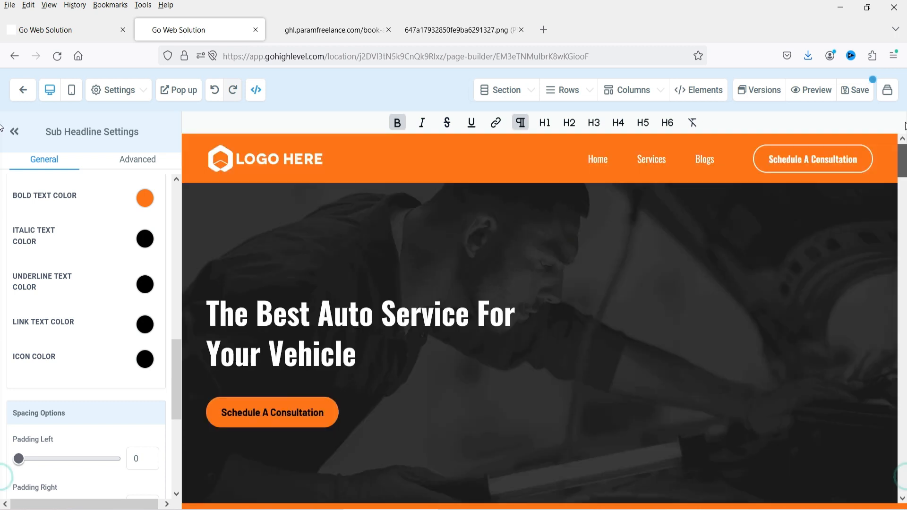
# - Turn on Logo In Menu for the header and choose the PARAM FREELANCE logo
pyautogui.click(272, 160)
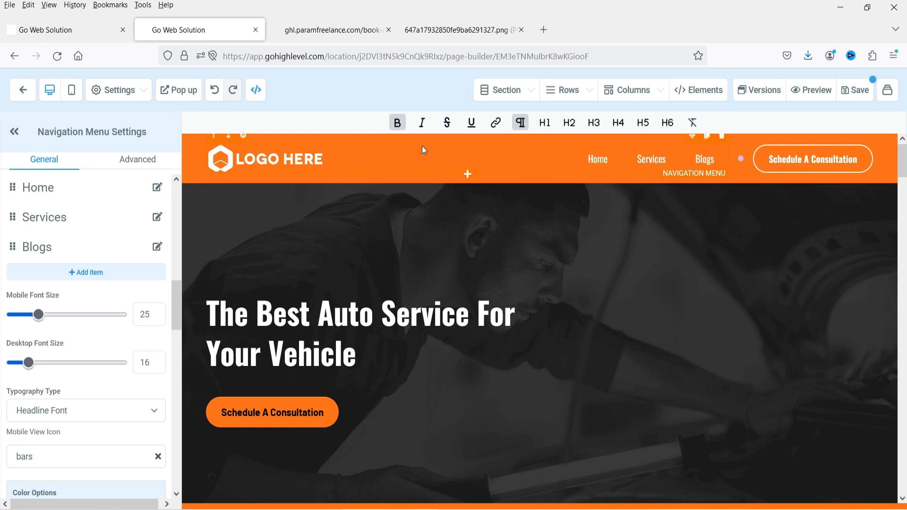
pyautogui.scroll(4, 5, 241)
pyautogui.scroll(3, 83, 256)
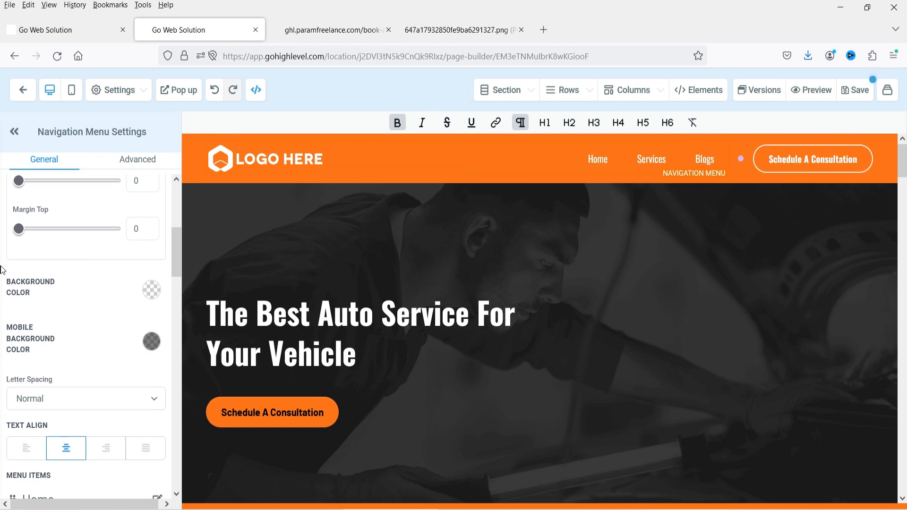
pyautogui.scroll(-3, 85, 291)
pyautogui.scroll(-3, 85, 292)
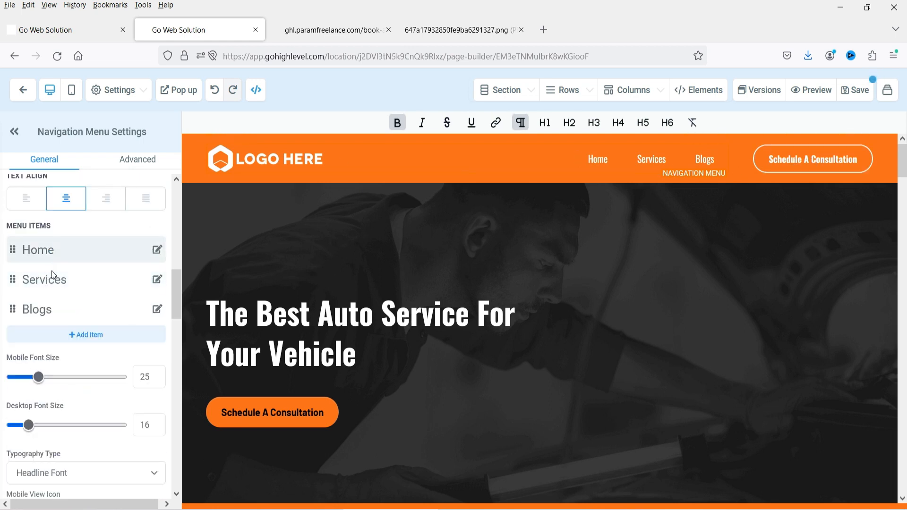
pyautogui.scroll(-1, 84, 301)
pyautogui.scroll(-12, 83, 301)
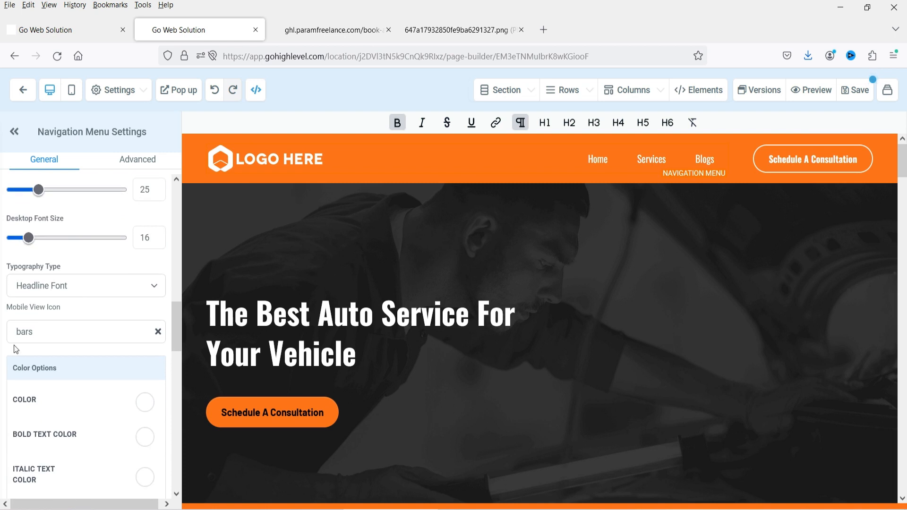
pyautogui.scroll(-6, 81, 340)
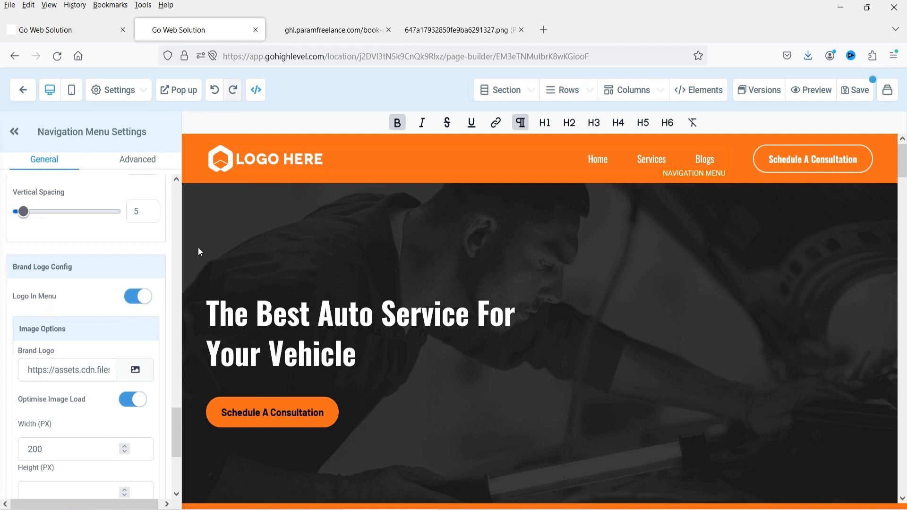
pyautogui.click(134, 303)
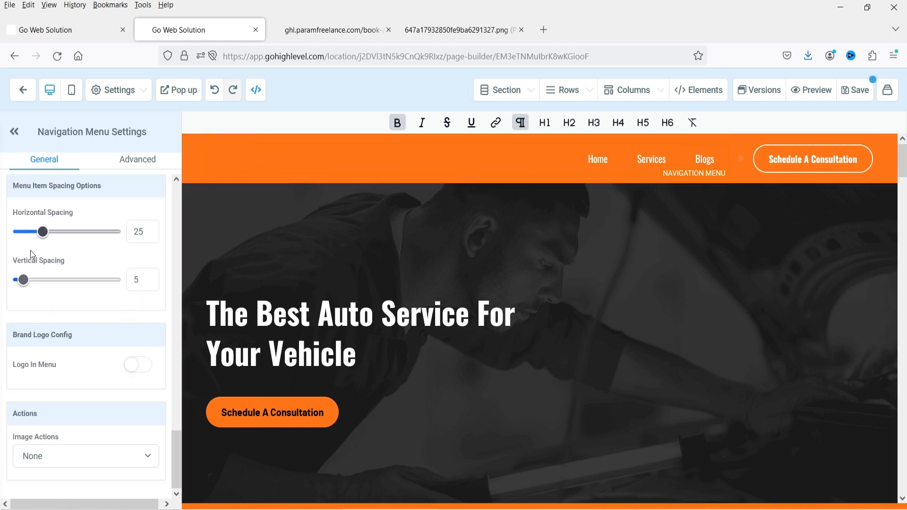
pyautogui.click(144, 369)
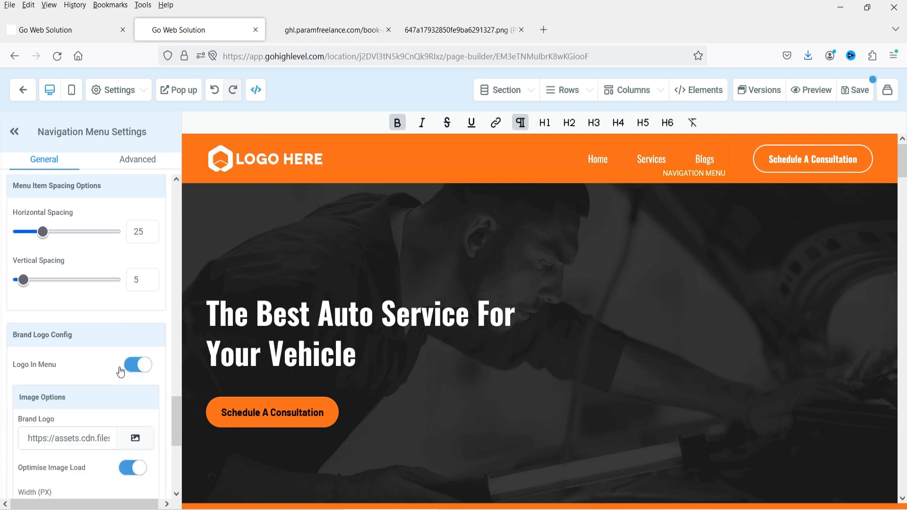
pyautogui.click(137, 438)
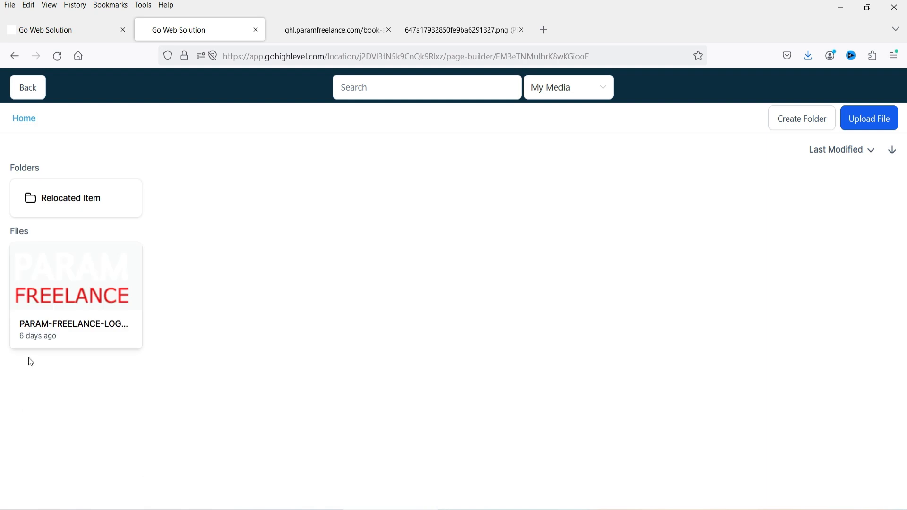
pyautogui.click(64, 276)
# - Set the header logo's Image Action to Go to website URL
pyautogui.scroll(-5, 72, 322)
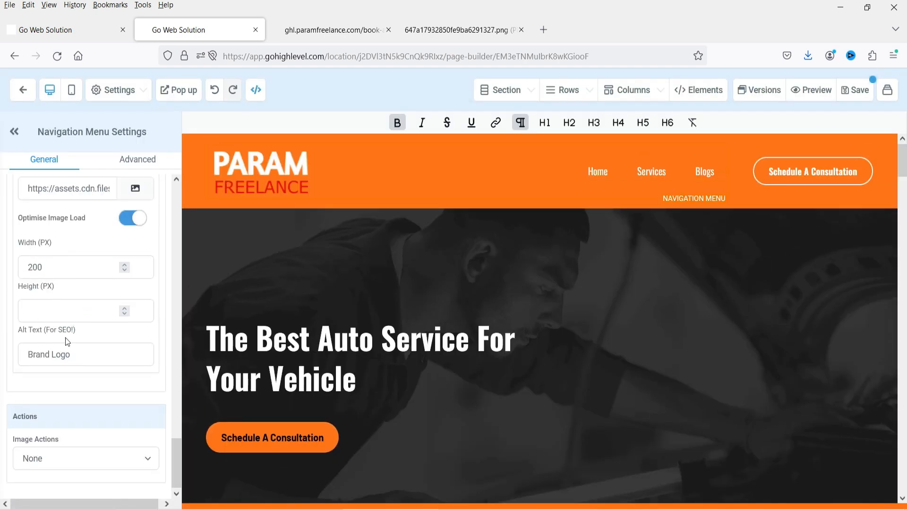
pyautogui.scroll(3, 66, 430)
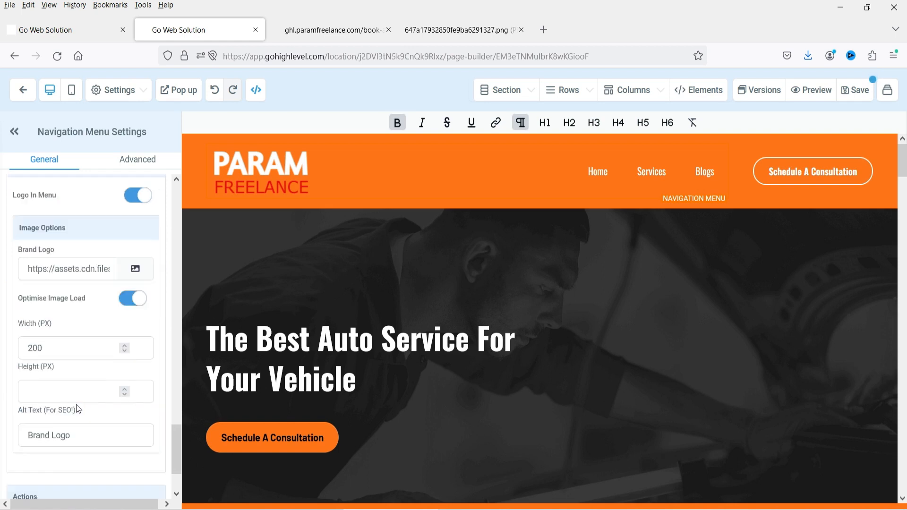
pyautogui.scroll(-3, 78, 405)
pyautogui.click(68, 456)
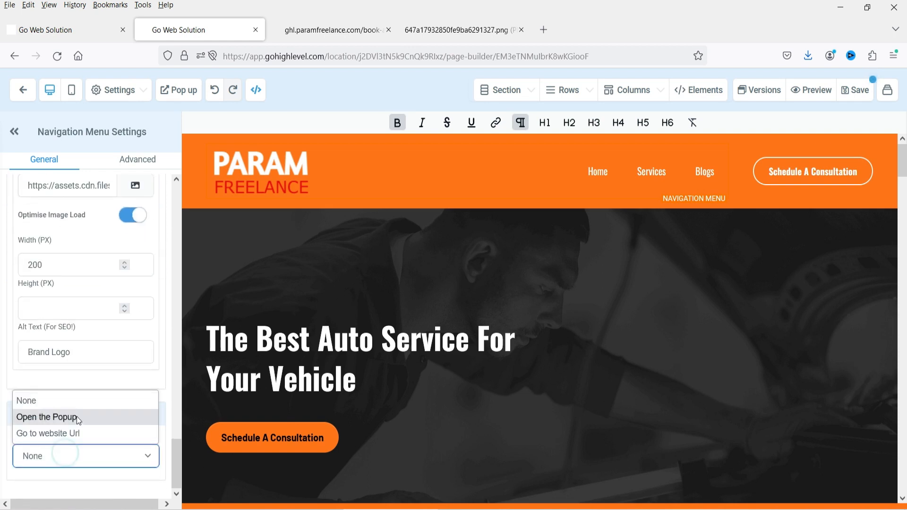
pyautogui.click(83, 435)
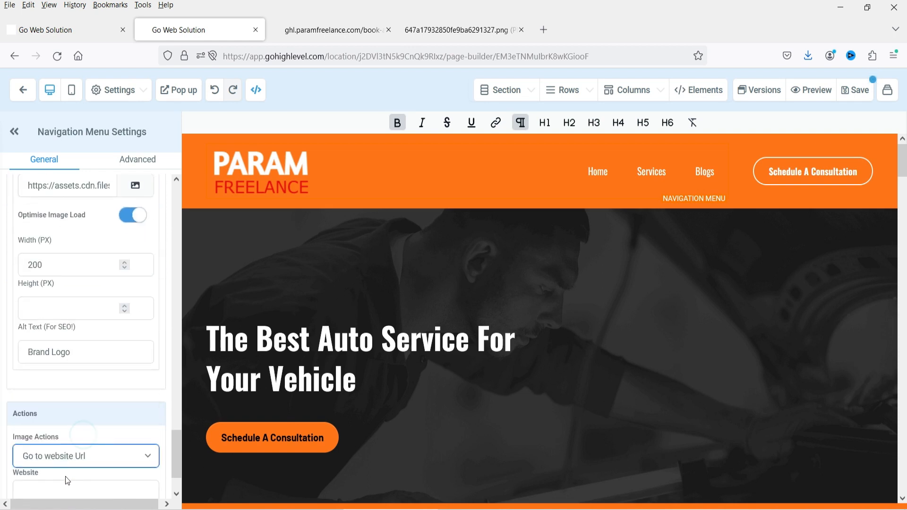
# - Save the page, confirming the global-section warning, and view the live Book a Call page
pyautogui.click(278, 171)
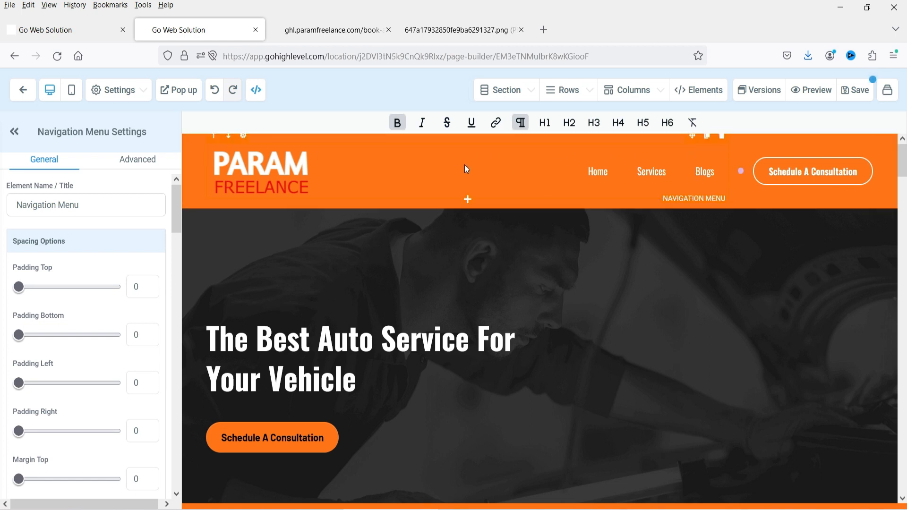
pyautogui.click(766, 155)
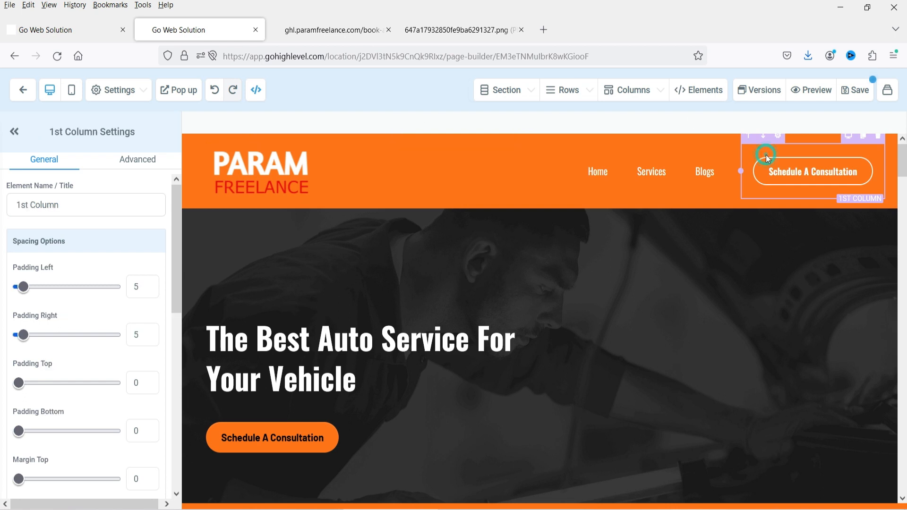
pyautogui.click(796, 176)
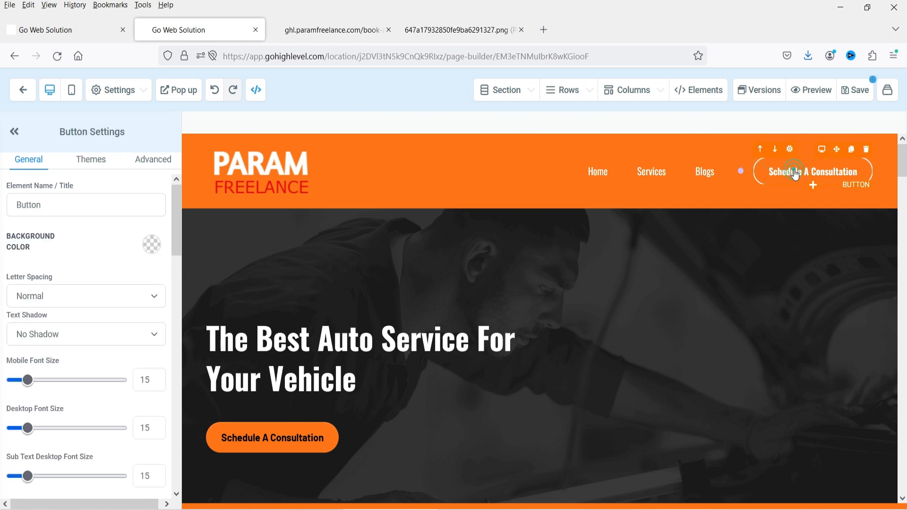
pyautogui.click(855, 97)
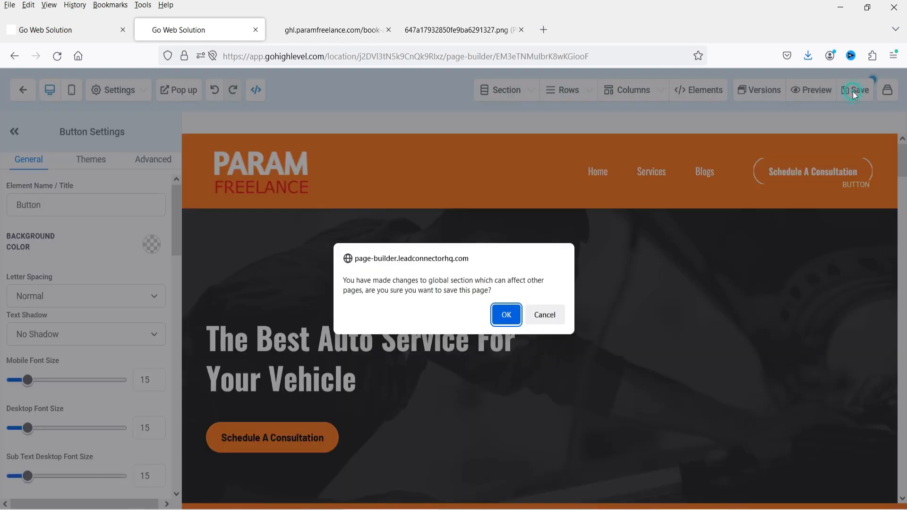
pyautogui.click(504, 316)
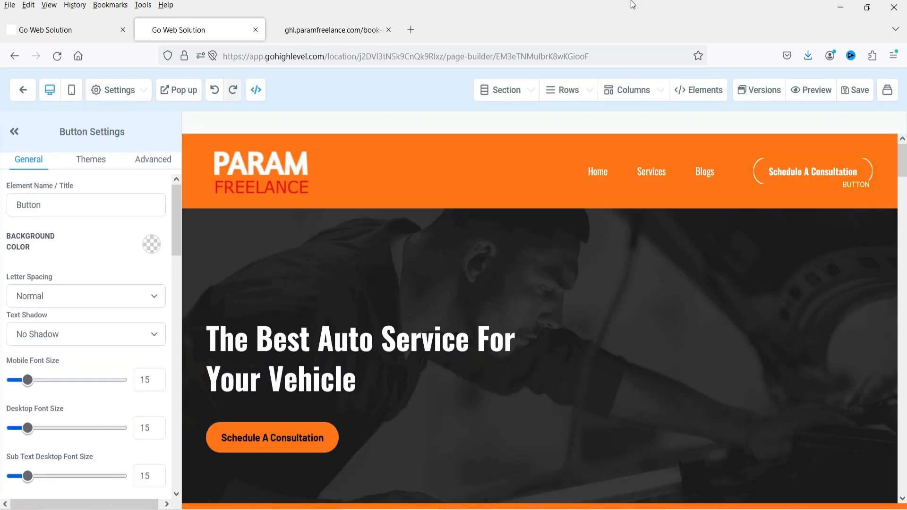
pyautogui.click(328, 30)
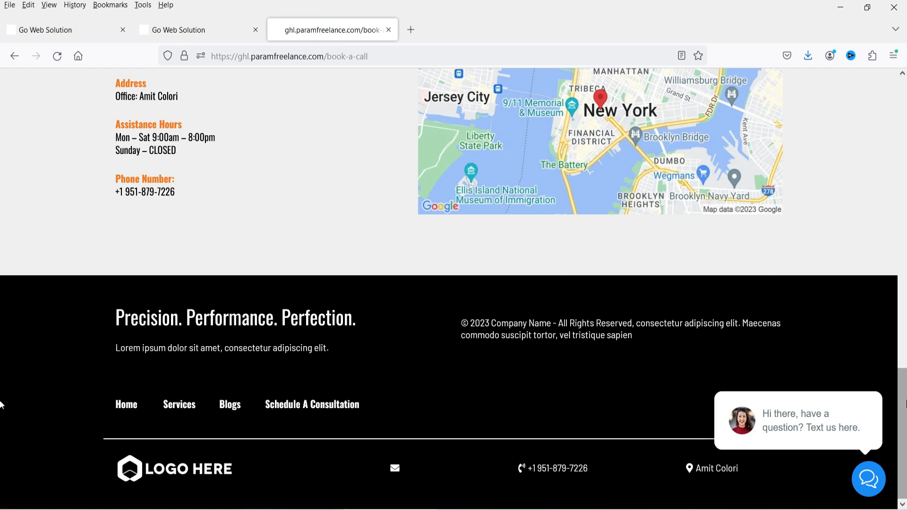
# - Reload the live page and scroll down to the consultation call-to-action
pyautogui.press('F5')
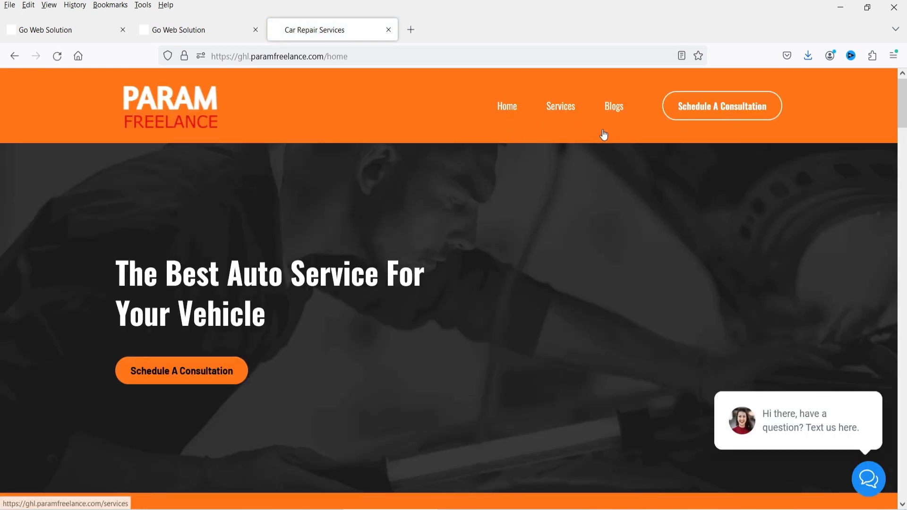
pyautogui.scroll(-2, 484, 266)
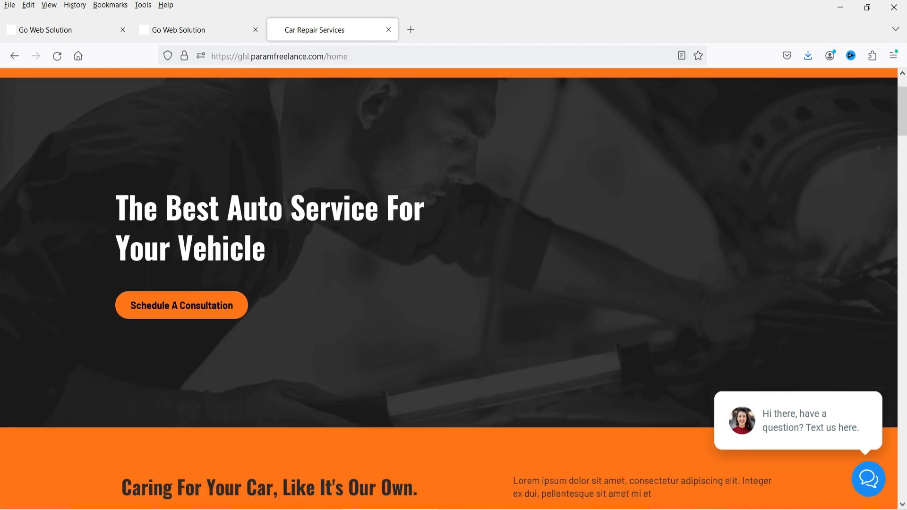
pyautogui.moveTo(117, 208); pyautogui.dragTo(299, 260)
pyautogui.click(411, 285)
pyautogui.scroll(-10, 409, 245)
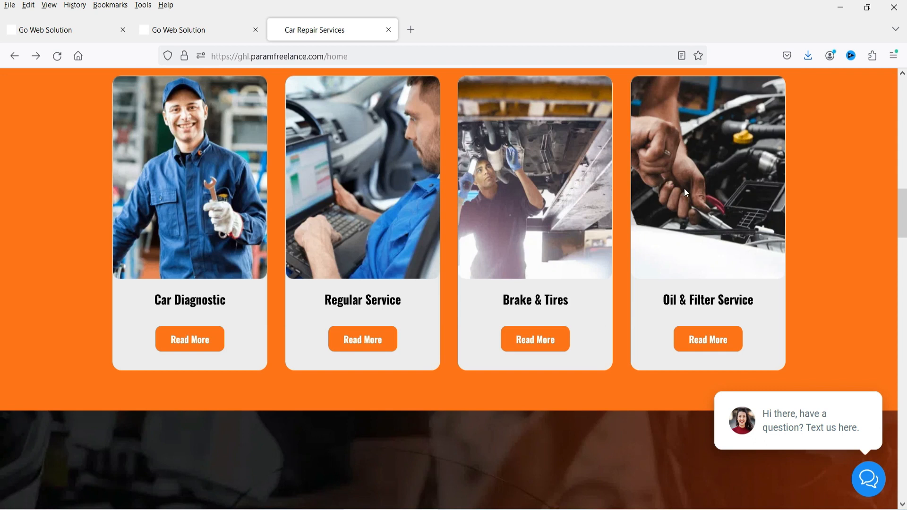
pyautogui.scroll(-5, 676, 189)
pyautogui.scroll(-5, 331, 259)
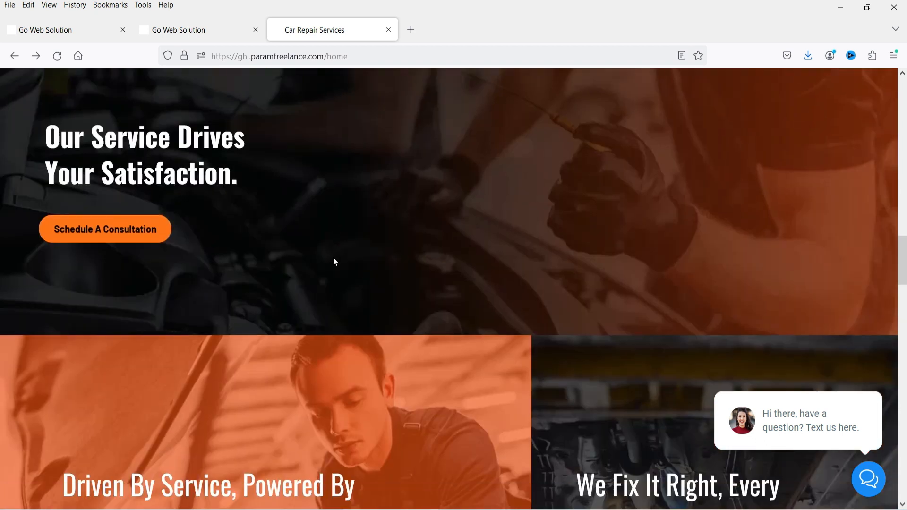
# - Review the Contact Us Now! booking form popup, close it, and return to the page builder
pyautogui.click(93, 229)
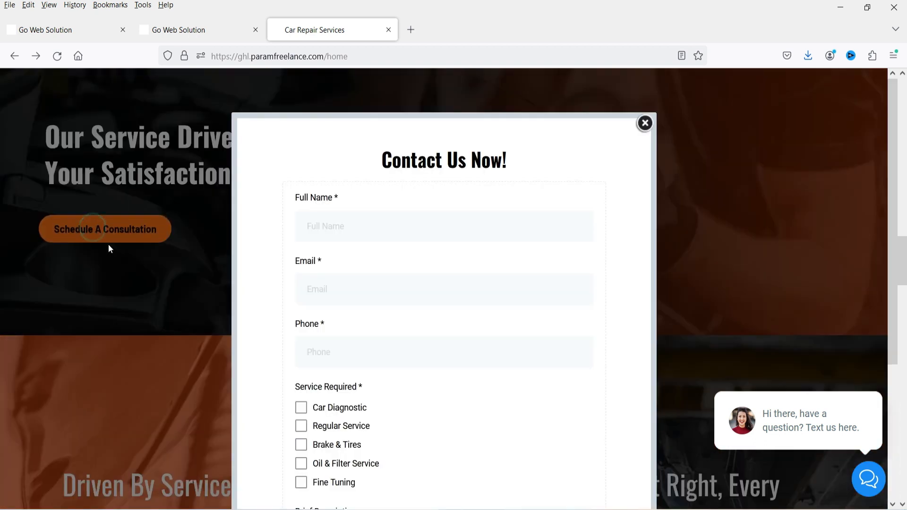
pyautogui.scroll(-4, 441, 242)
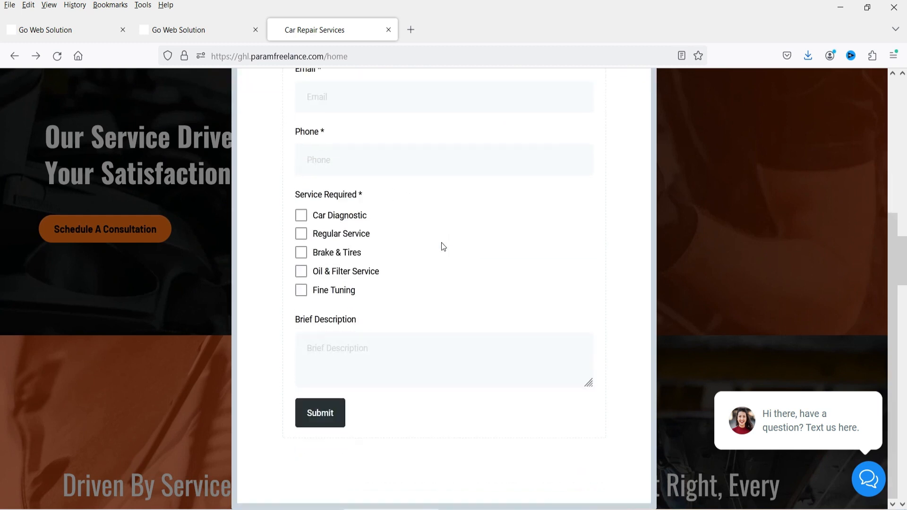
pyautogui.scroll(5, 440, 242)
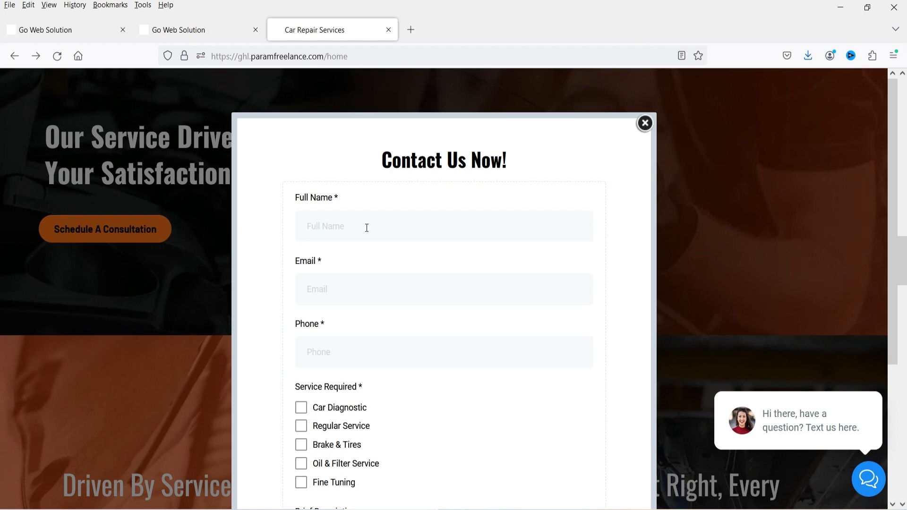
pyautogui.click(646, 123)
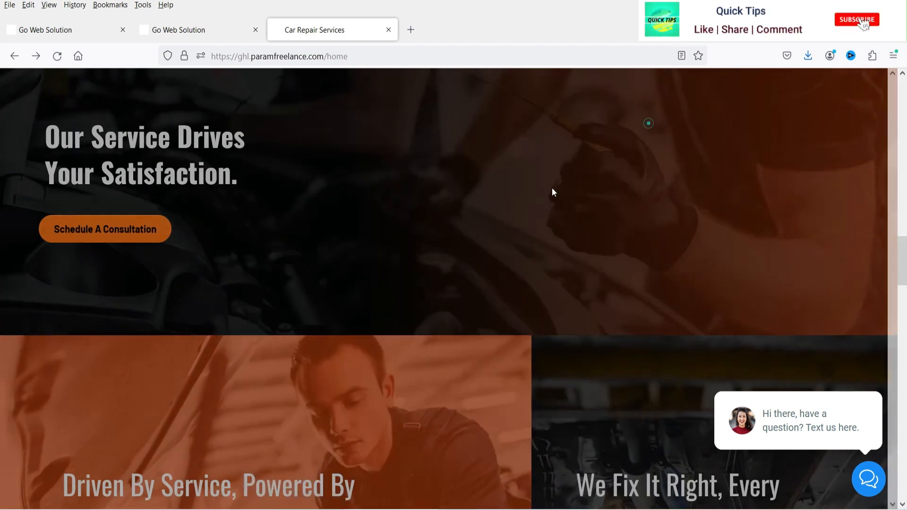
pyautogui.scroll(-15, 555, 199)
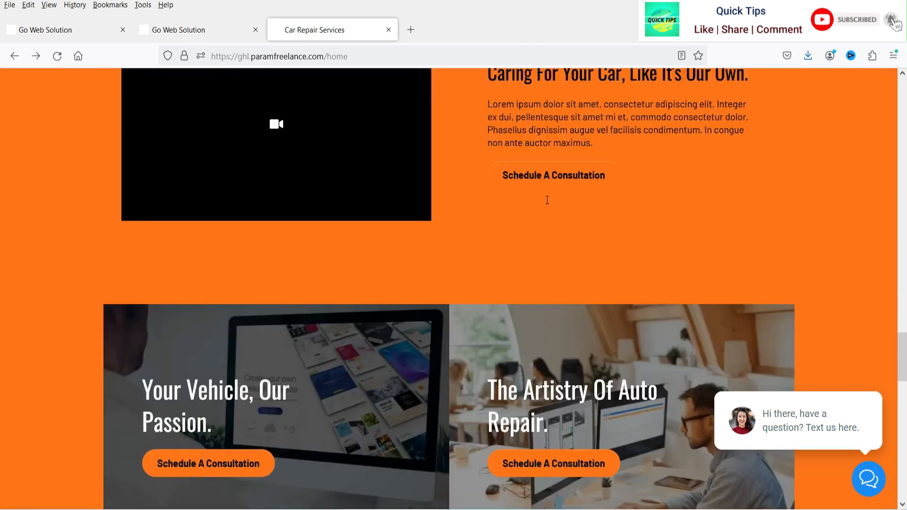
pyautogui.scroll(5, 548, 200)
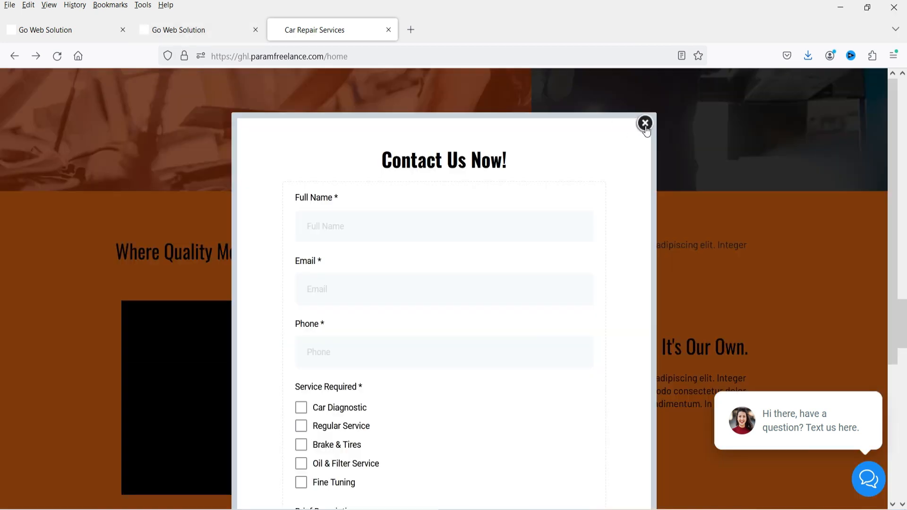
pyautogui.click(646, 124)
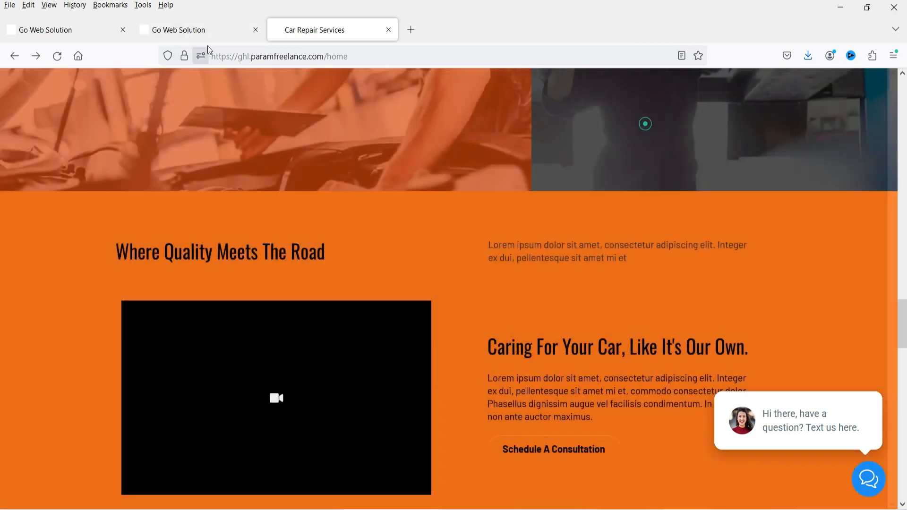
pyautogui.click(208, 31)
pyautogui.scroll(-10, 421, 274)
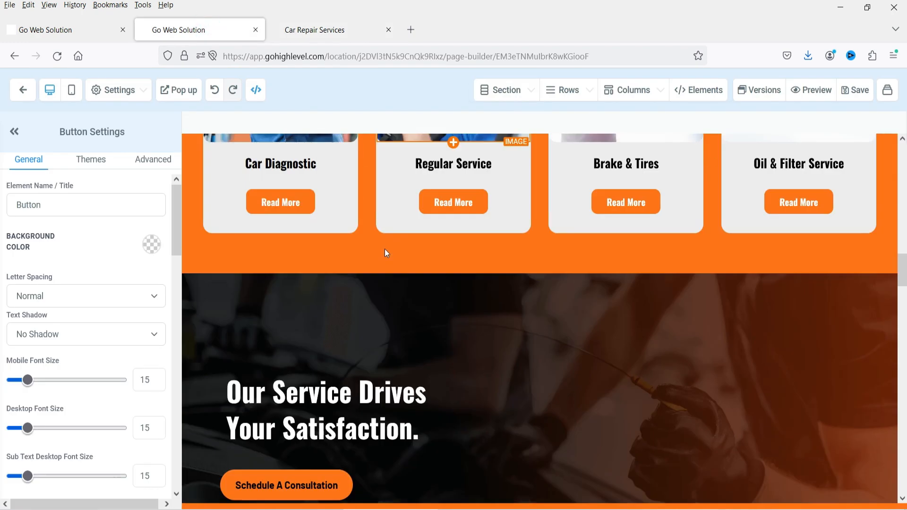
# - Paste a YouTube tutorial link into the Caring For Your Car video block, save, and view the live site
pyautogui.scroll(-20, 385, 251)
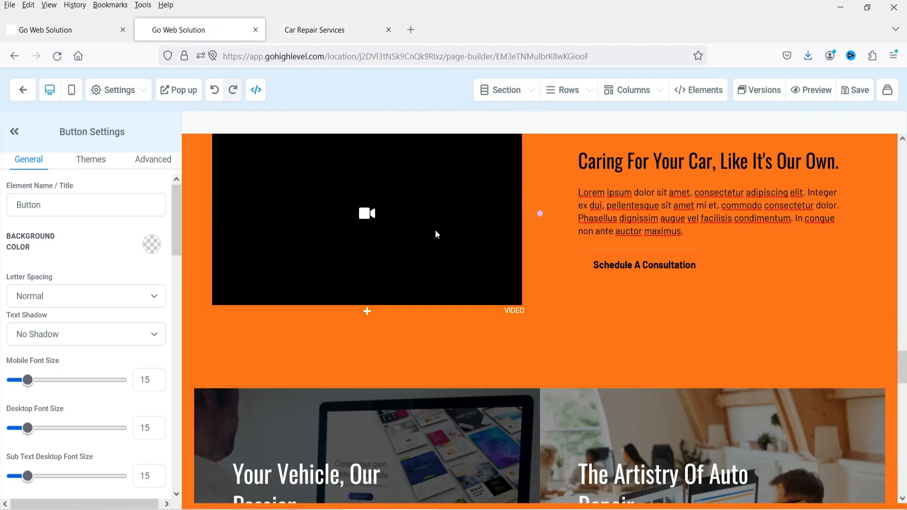
pyautogui.scroll(1, 425, 246)
pyautogui.click(399, 259)
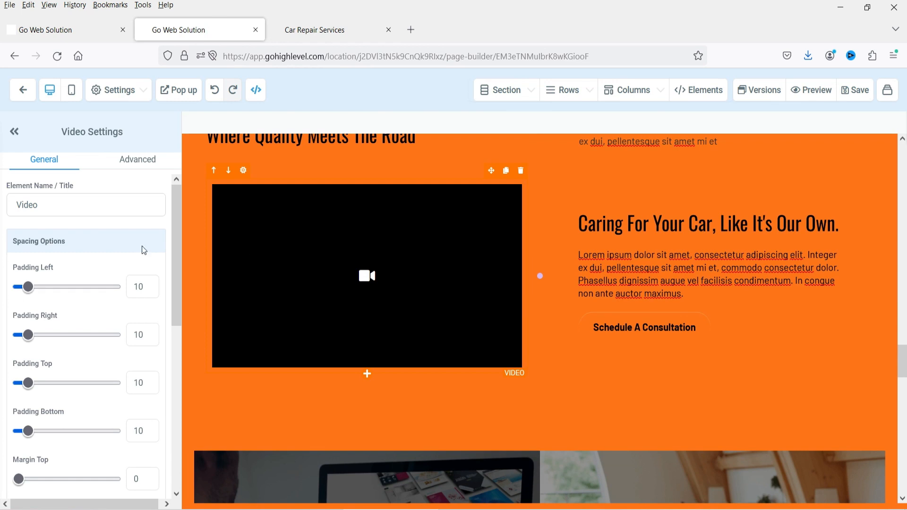
pyautogui.scroll(-7, 49, 251)
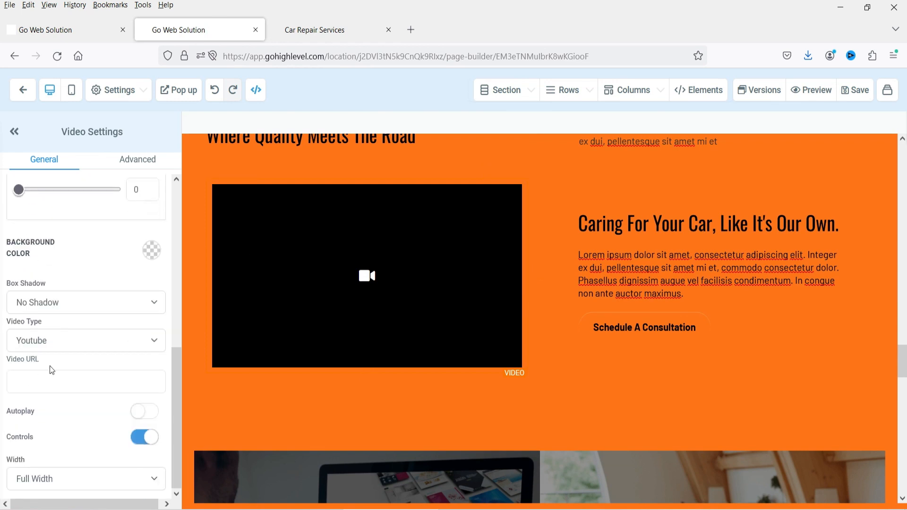
pyautogui.click(30, 377)
pyautogui.write('https://youtu.be/GDaEeoUh4No')
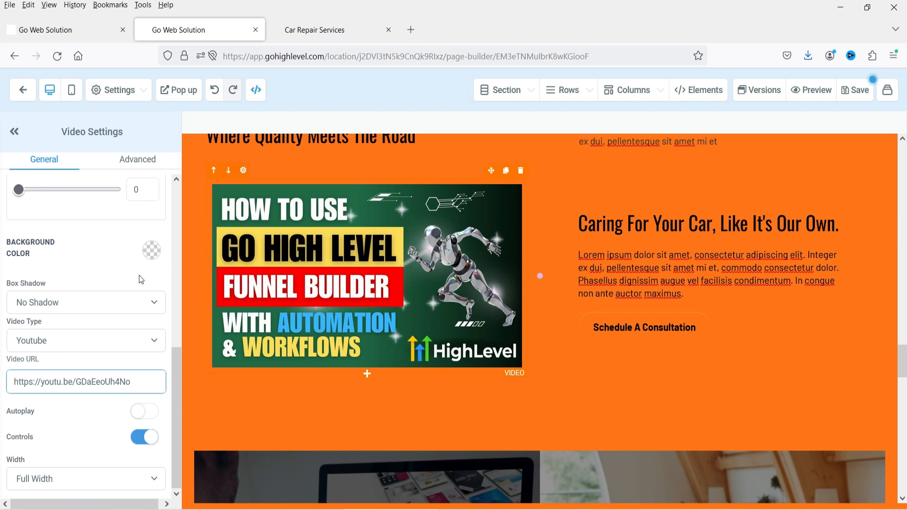
pyautogui.click(858, 90)
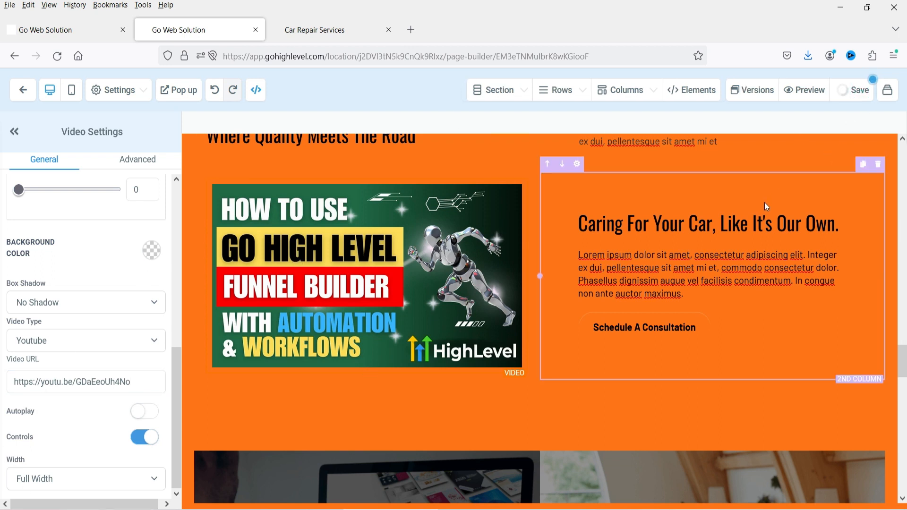
pyautogui.click(329, 31)
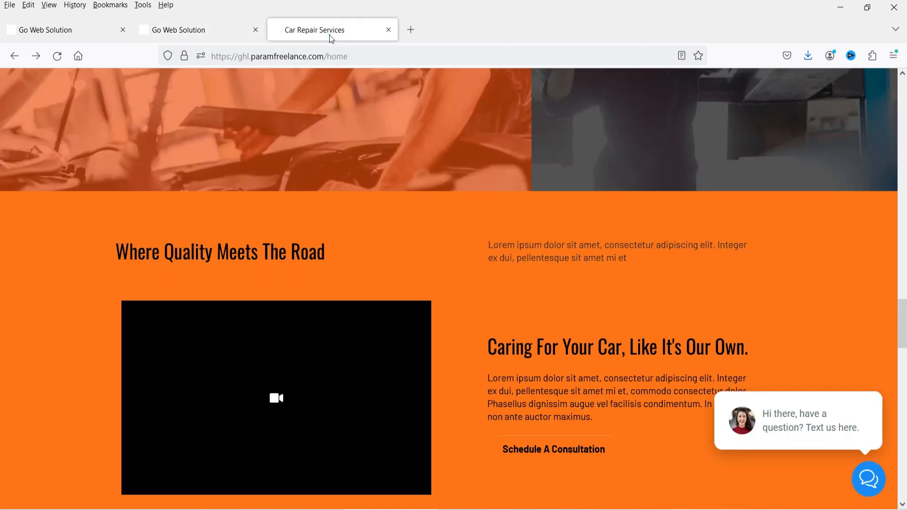
# - Reload the live site and scroll down to confirm the new tutorial video appears
pyautogui.click(55, 58)
pyautogui.scroll(-10, 4, 201)
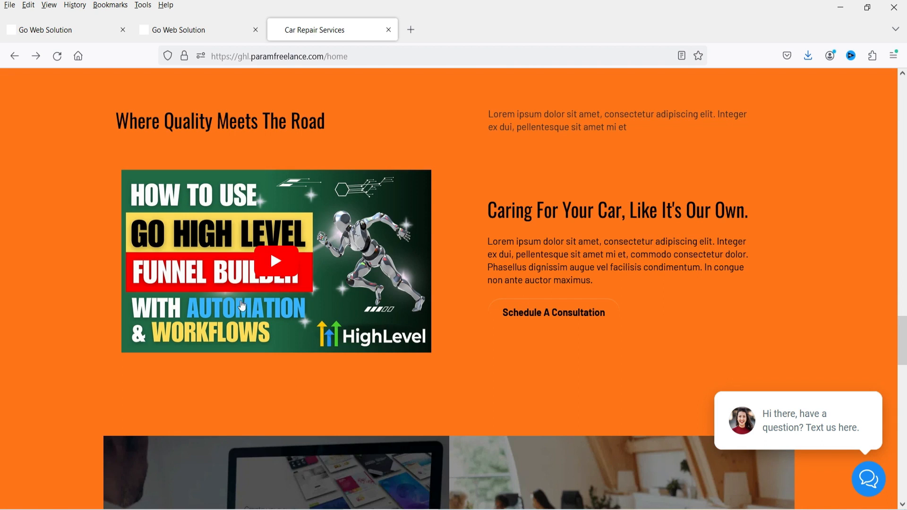
pyautogui.scroll(-15, 121, 241)
pyautogui.scroll(-4, 130, 240)
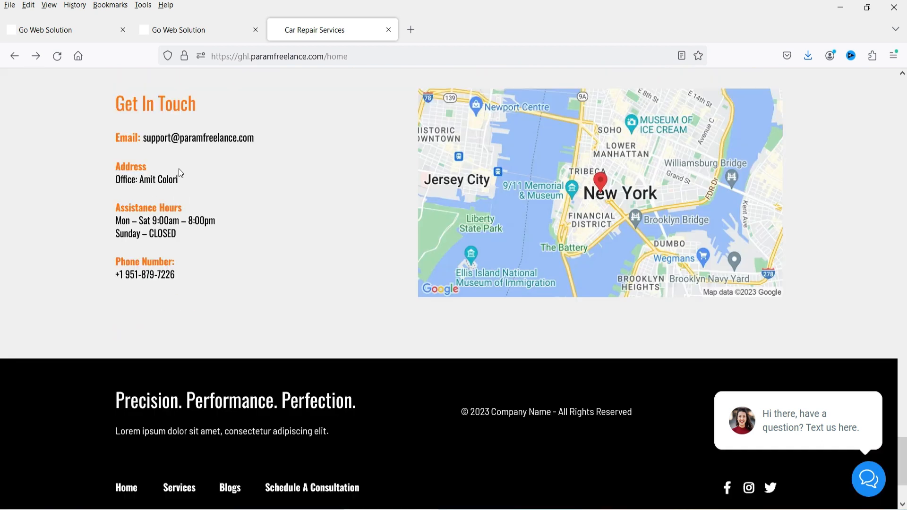
pyautogui.scroll(-3, 285, 220)
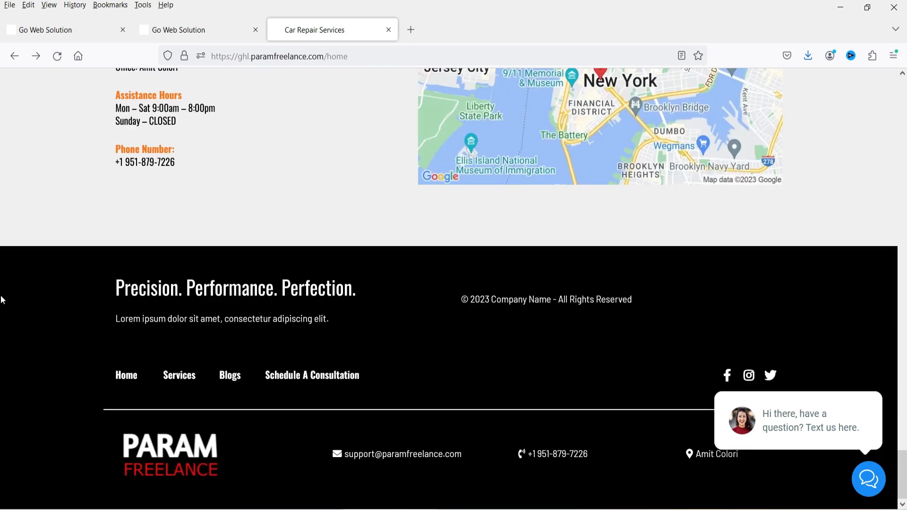
pyautogui.scroll(4, 117, 360)
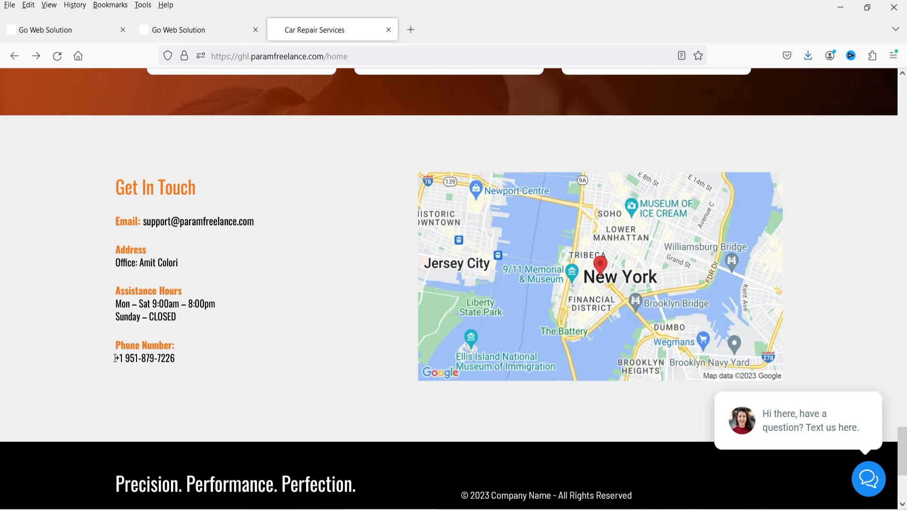
# - Highlight the phone number in the Get In Touch details, then go back to the page builder
pyautogui.moveTo(190, 361); pyautogui.dragTo(109, 360)
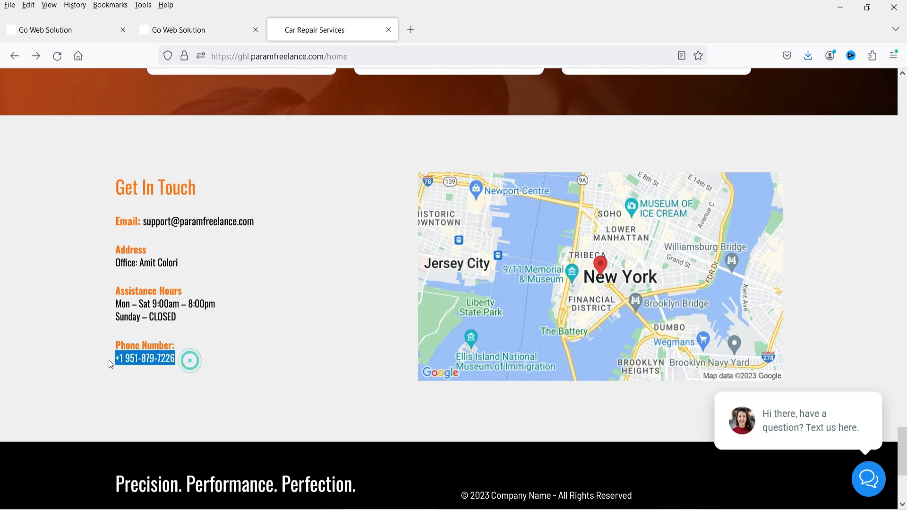
pyautogui.click(96, 390)
pyautogui.moveTo(203, 359); pyautogui.dragTo(60, 357)
pyautogui.click(184, 389)
pyautogui.click(334, 286)
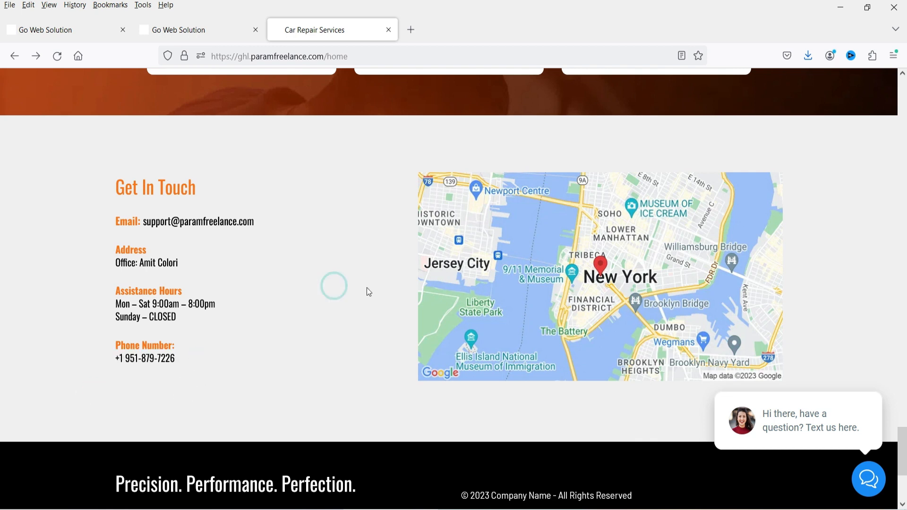
pyautogui.scroll(3, 372, 284)
pyautogui.scroll(-3, 373, 262)
pyautogui.click(178, 30)
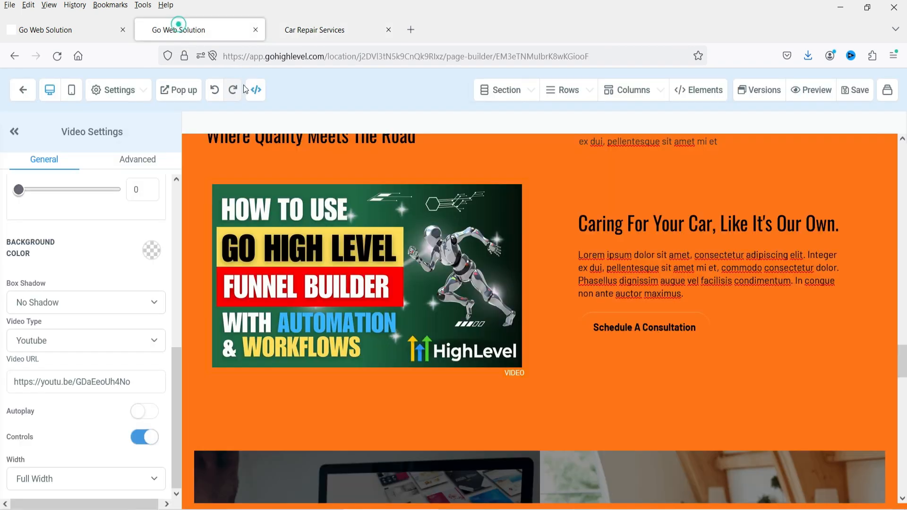
# - Open the map block's settings in the builder
pyautogui.scroll(-5, 754, 258)
pyautogui.scroll(-5, 759, 263)
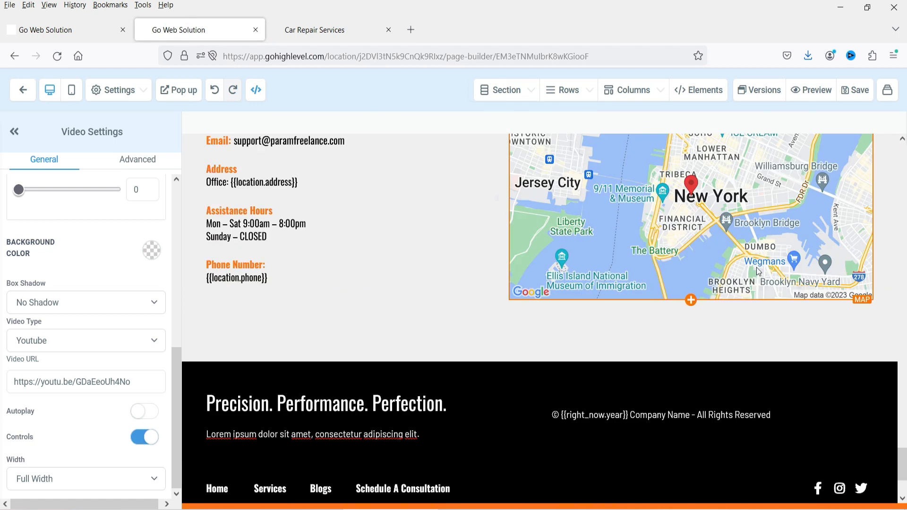
pyautogui.scroll(3, 697, 361)
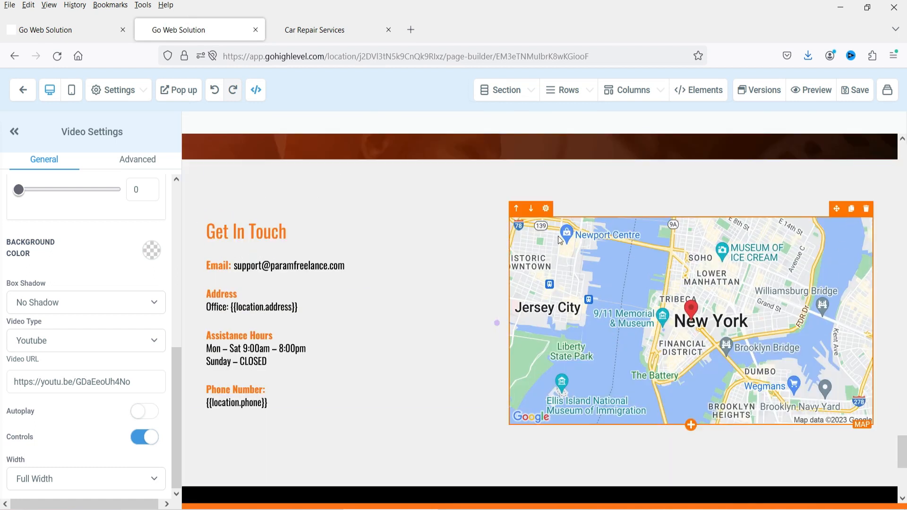
pyautogui.click(549, 212)
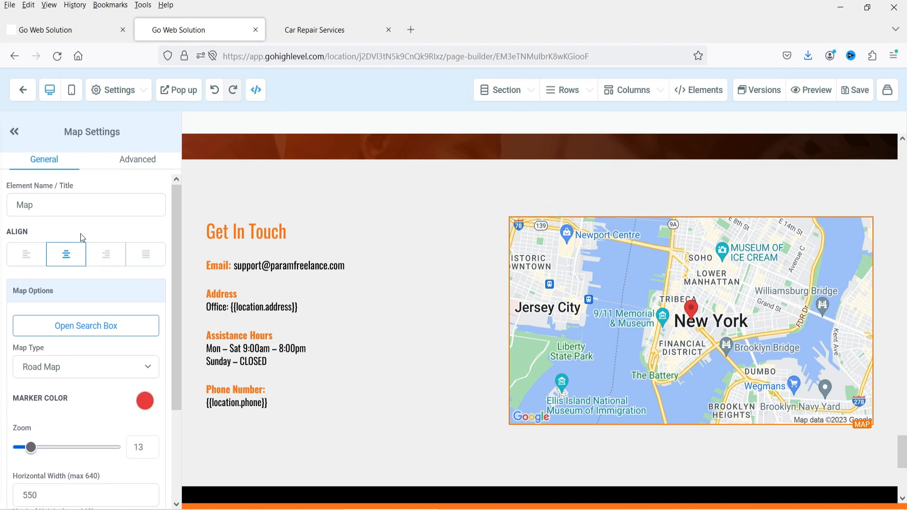
pyautogui.scroll(-3, 89, 245)
pyautogui.scroll(1, 87, 326)
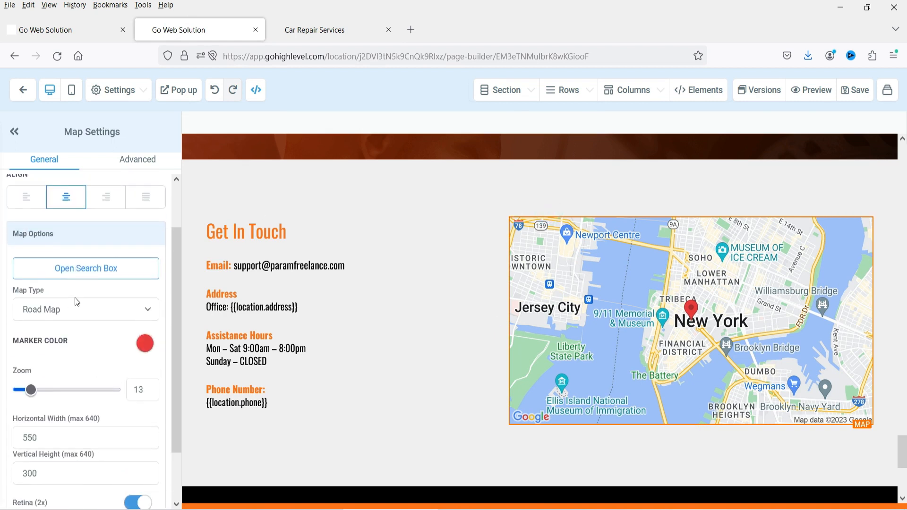
pyautogui.scroll(-1, 85, 336)
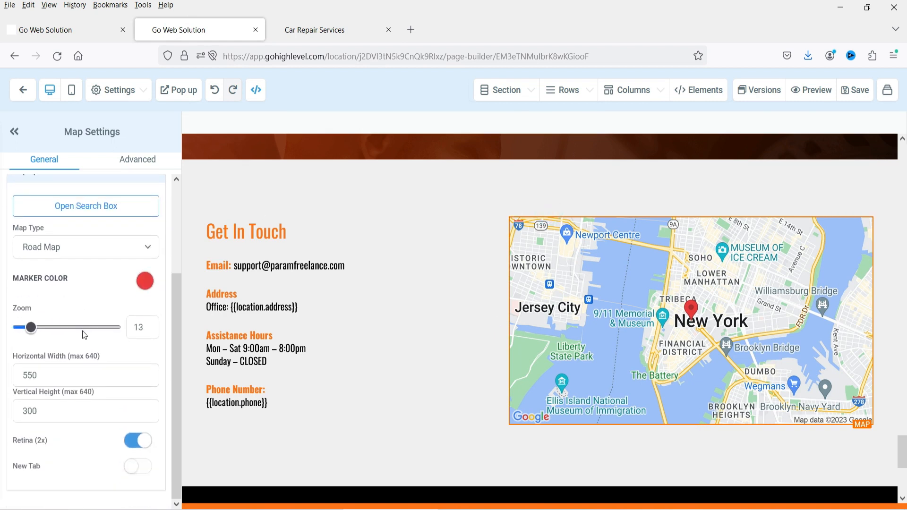
pyautogui.scroll(1, 78, 334)
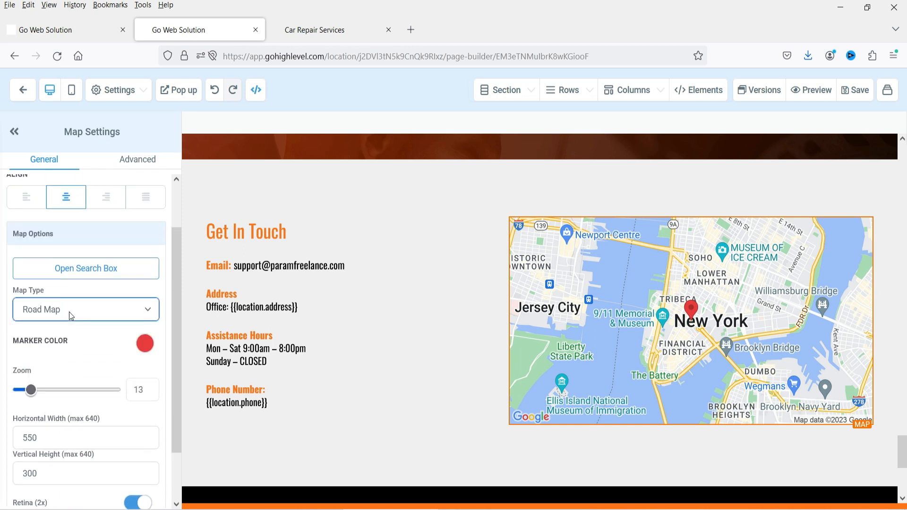
# - Close the map location dialog without entering a location and return to the website's pages list
pyautogui.click(69, 269)
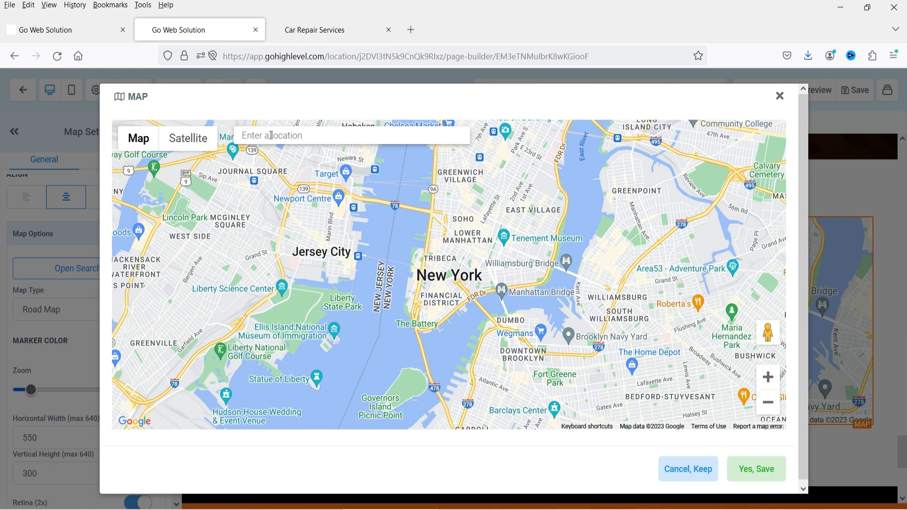
pyautogui.click(271, 136)
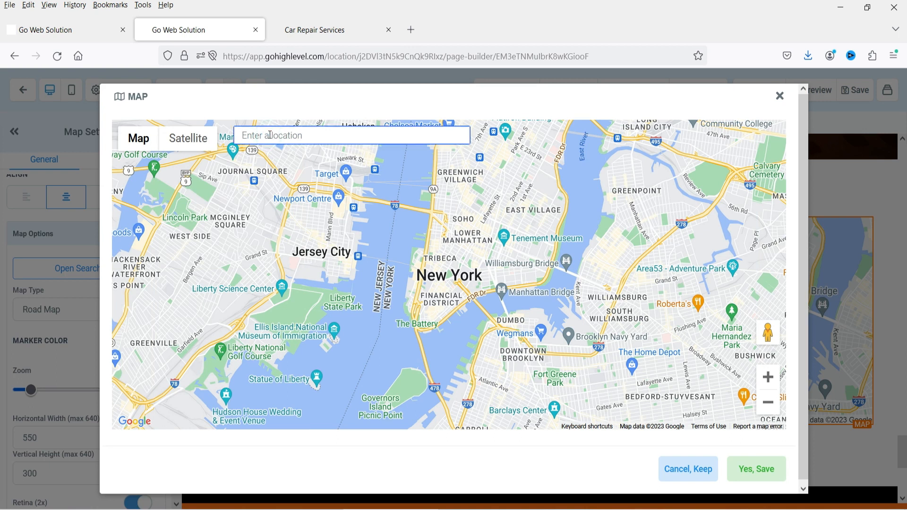
pyautogui.click(785, 95)
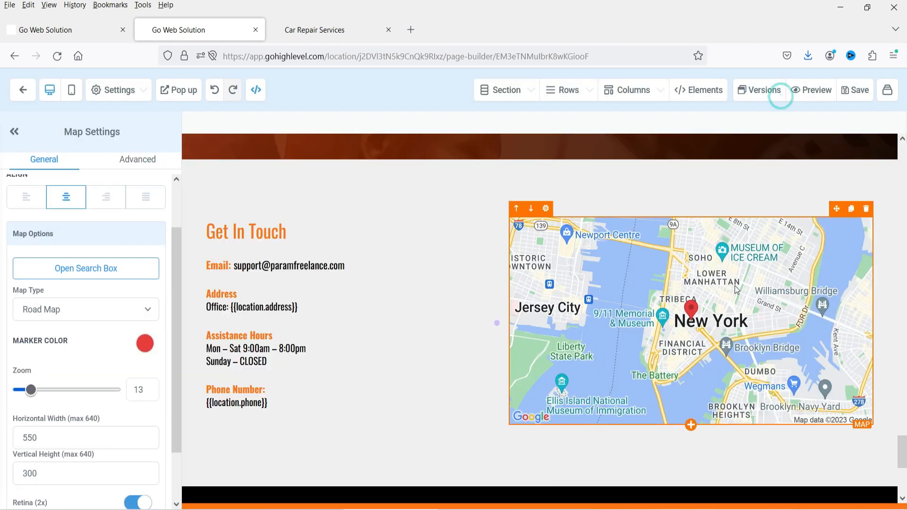
pyautogui.scroll(10, 530, 265)
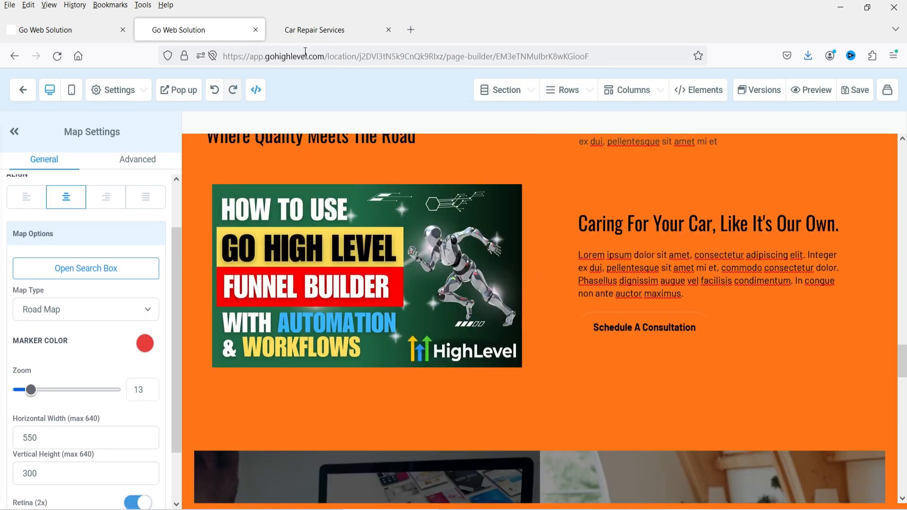
pyautogui.click(53, 32)
pyautogui.click(614, 372)
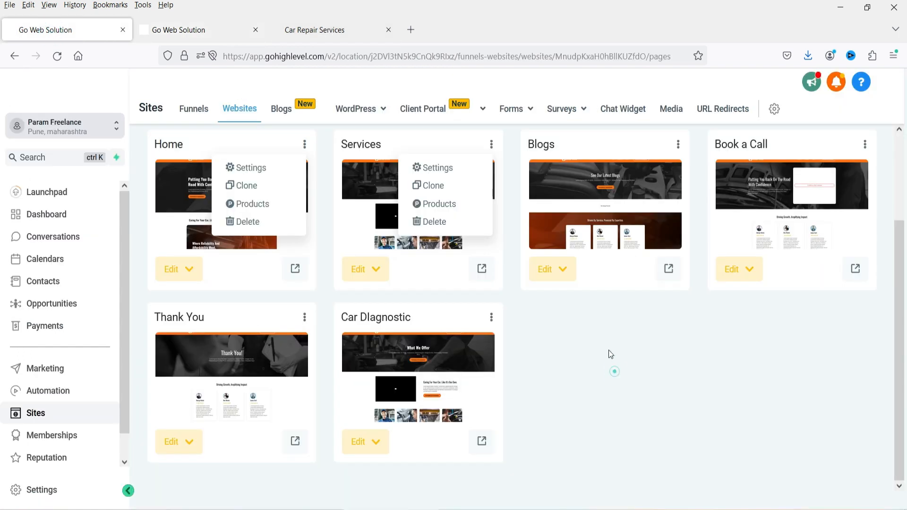
# - Open the Book a Call page via 'Edit in a New Tab' and switch to that editor
pyautogui.click(865, 144)
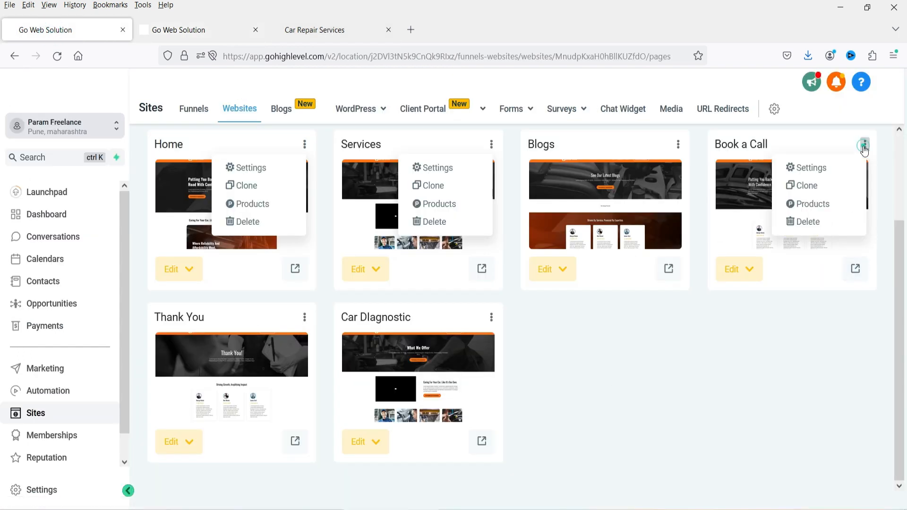
pyautogui.click(864, 143)
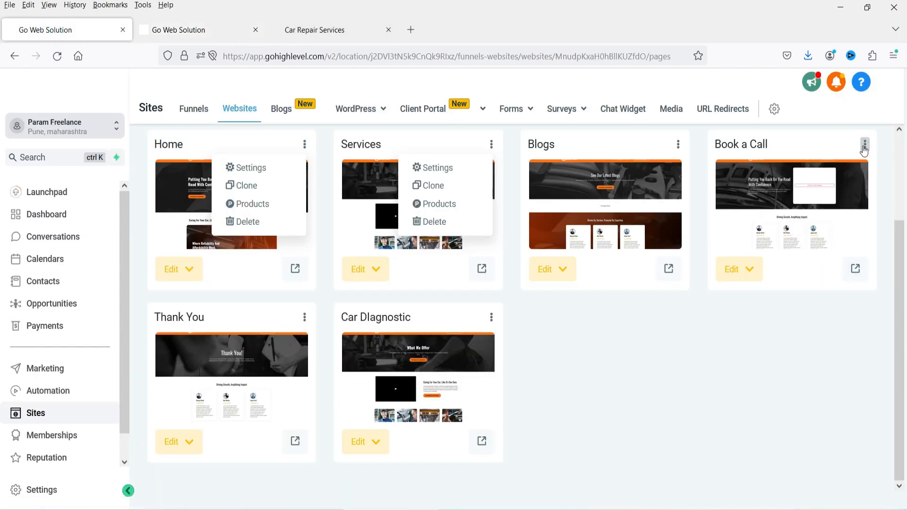
pyautogui.click(751, 270)
pyautogui.click(789, 338)
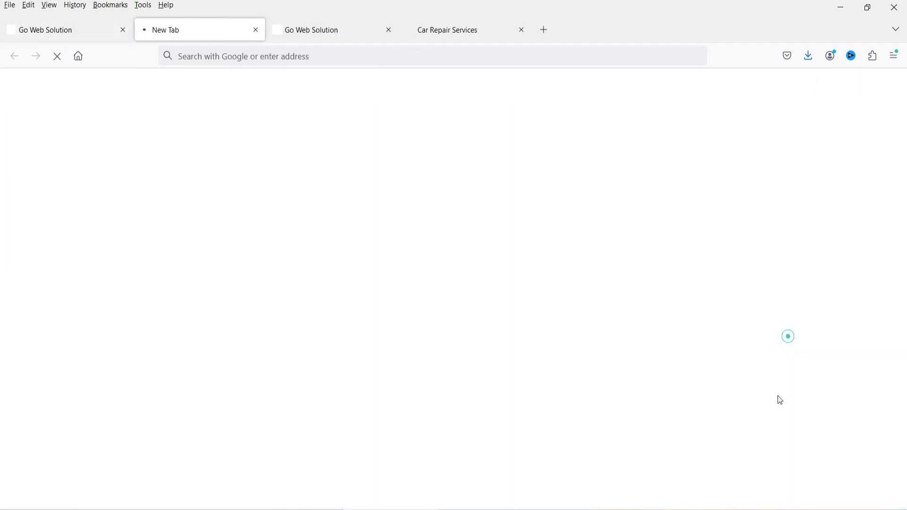
pyautogui.click(198, 31)
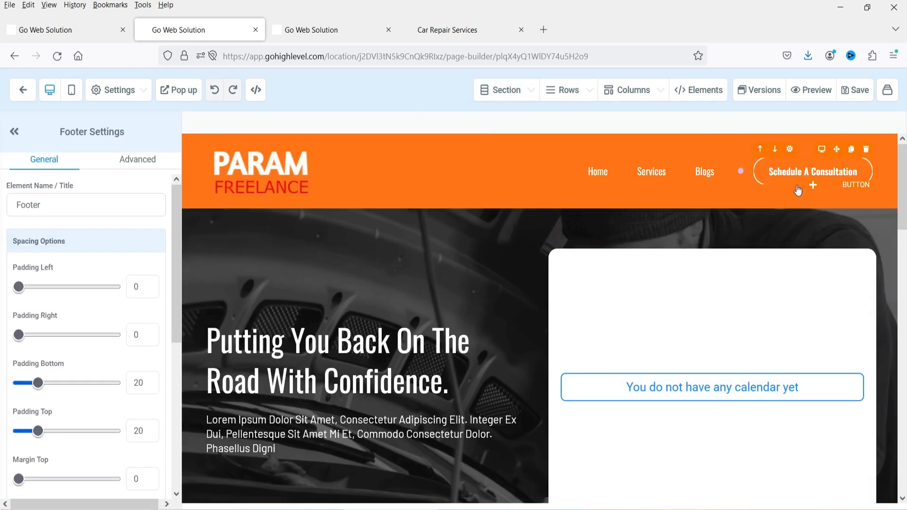
pyautogui.scroll(-3, 837, 317)
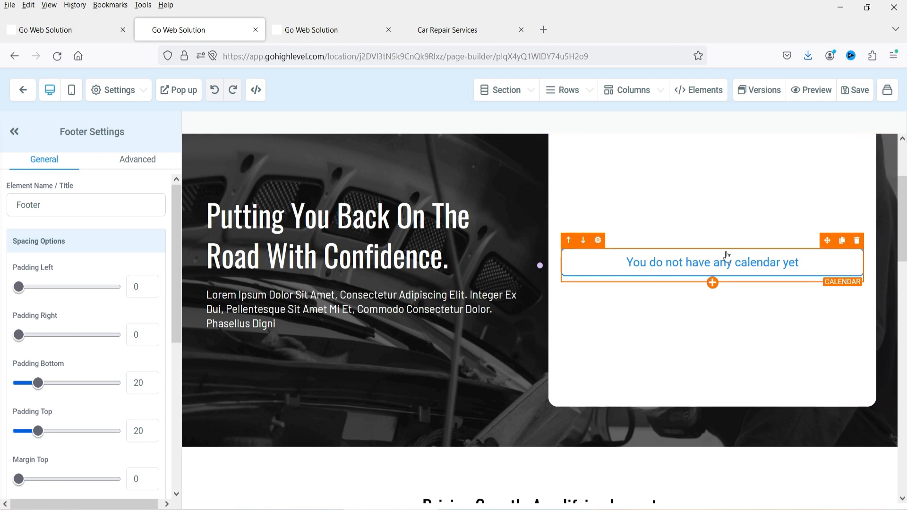
# - Replace the empty calendar element with a sub-headline reading 'Contact us now!'
pyautogui.click(858, 242)
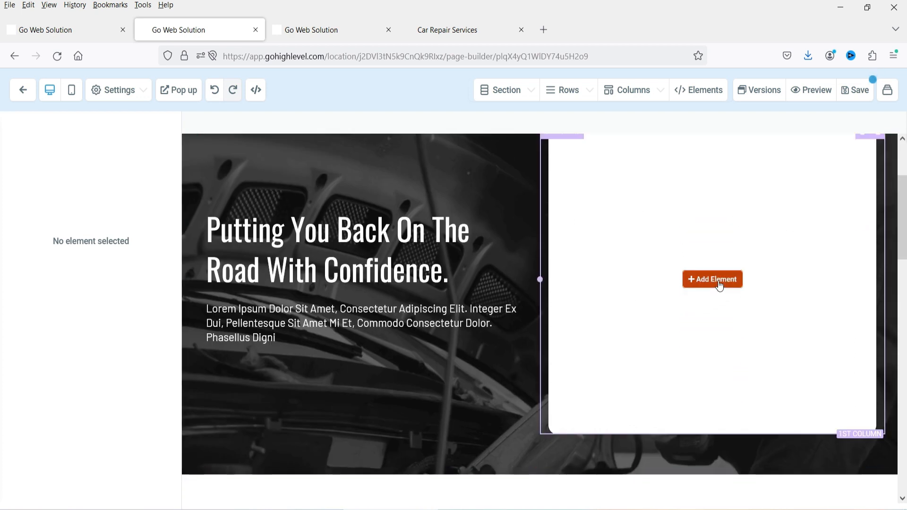
pyautogui.click(717, 283)
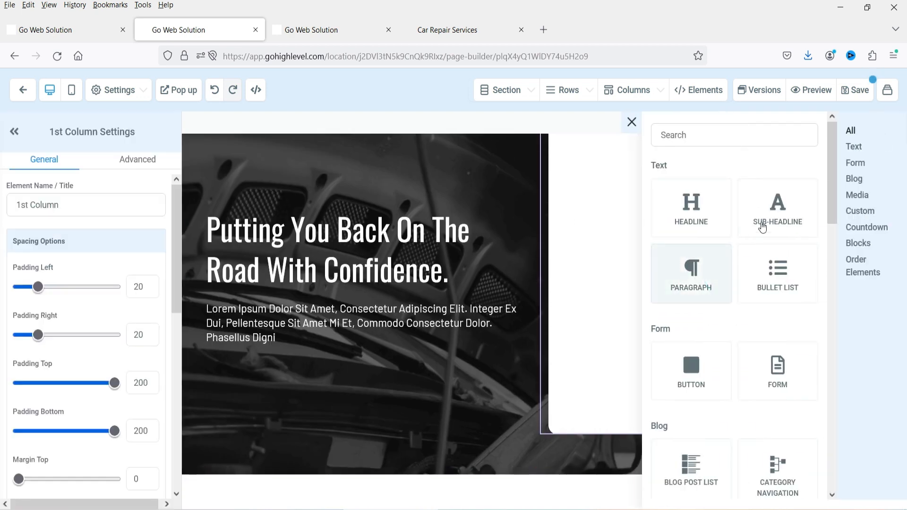
pyautogui.click(778, 215)
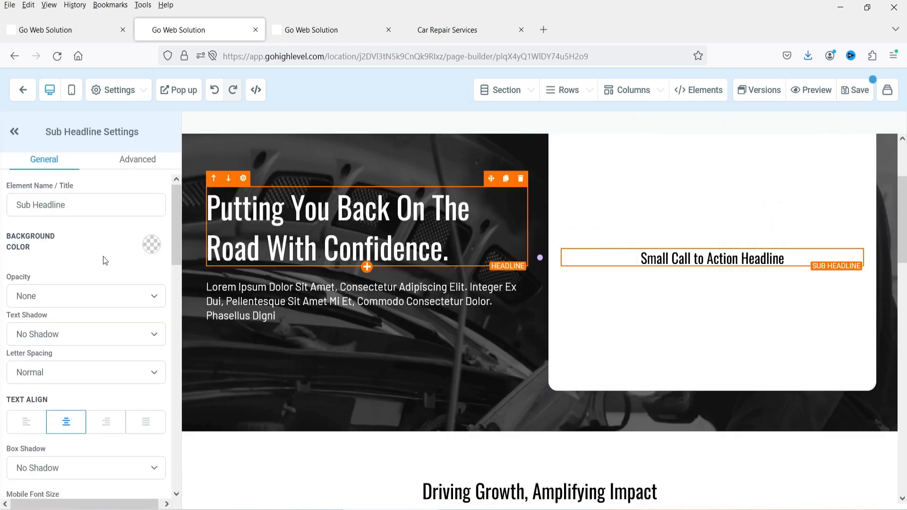
pyautogui.tripleClick(655, 258)
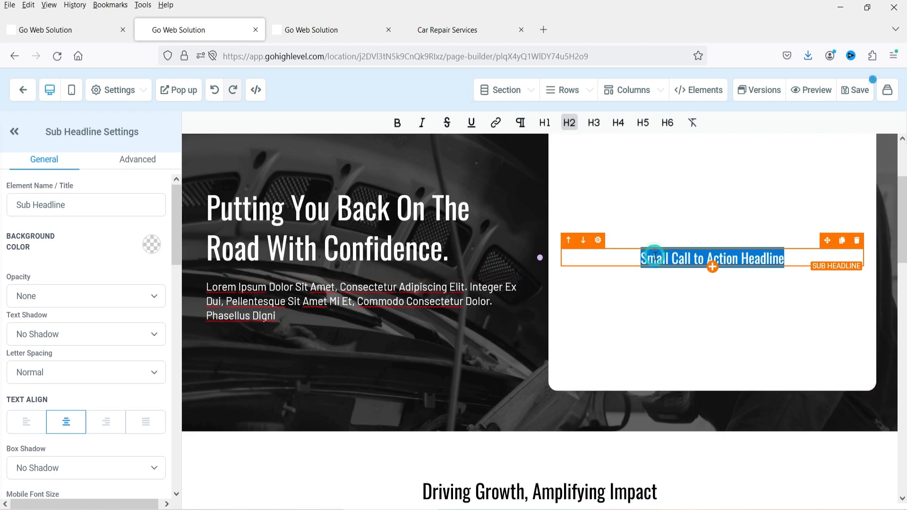
pyautogui.press('BackSpace')
pyautogui.write('Contact us')
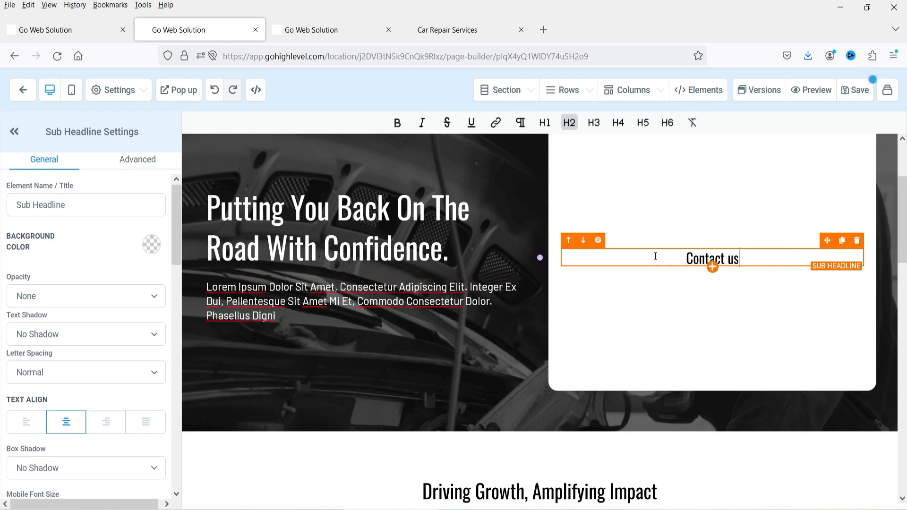
pyautogui.write(' now!')
# - Drag a Form element in below the 'Contact us now!' heading
pyautogui.click(689, 90)
pyautogui.click(655, 124)
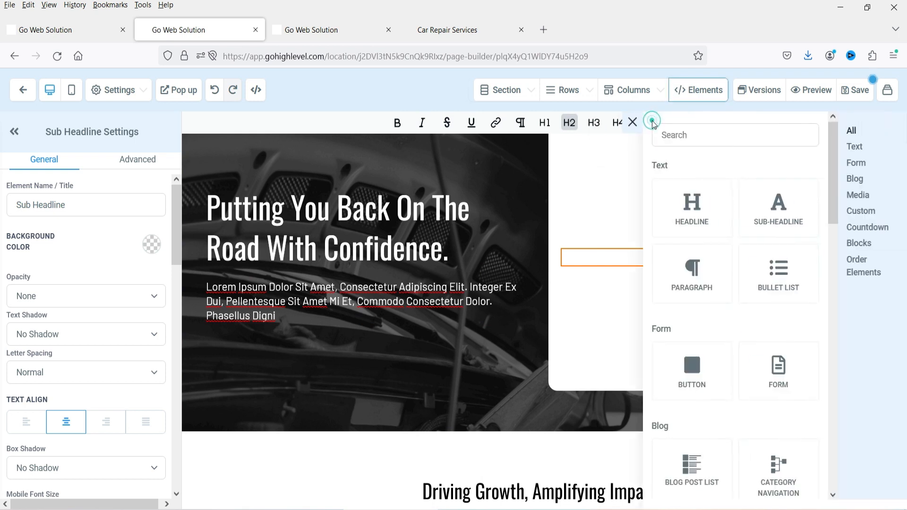
pyautogui.moveTo(780, 376); pyautogui.dragTo(667, 292)
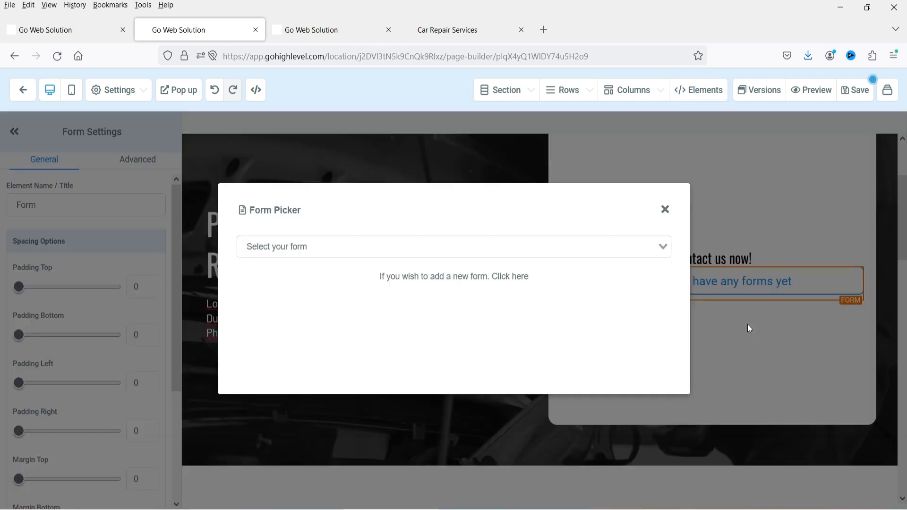
# - Pick the Car Repair form for the form element and scroll to review its fields
pyautogui.click(310, 251)
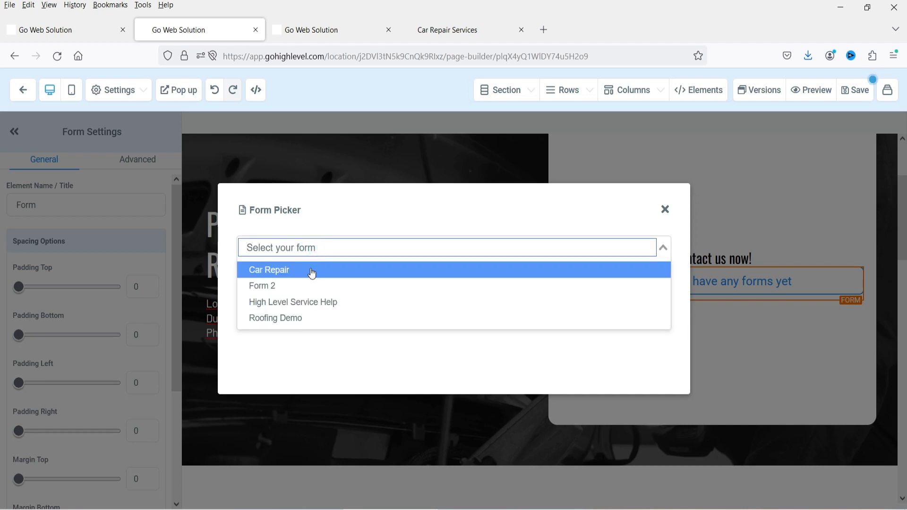
pyautogui.click(307, 270)
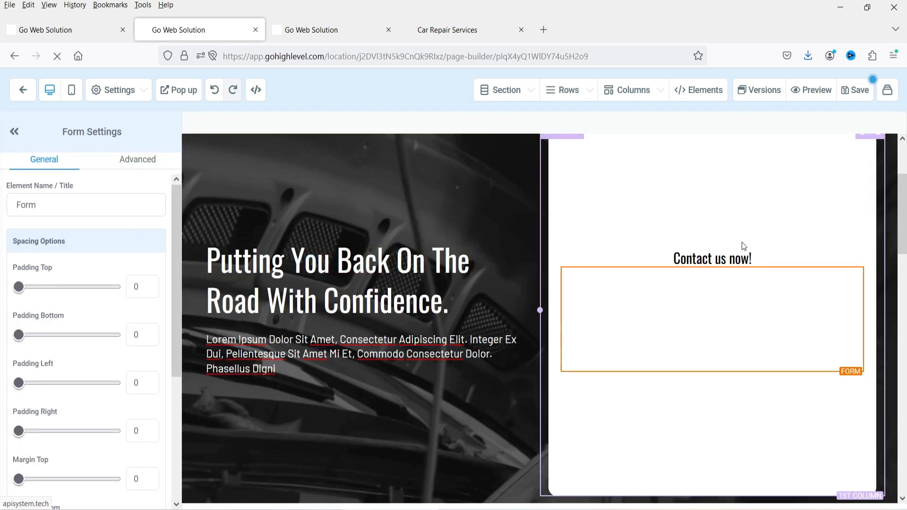
pyautogui.scroll(-6, 711, 284)
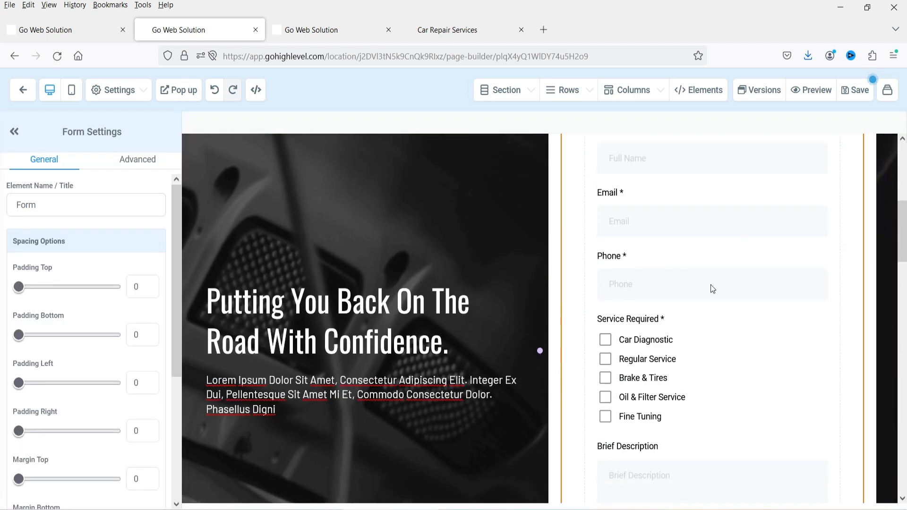
pyautogui.scroll(7, 727, 273)
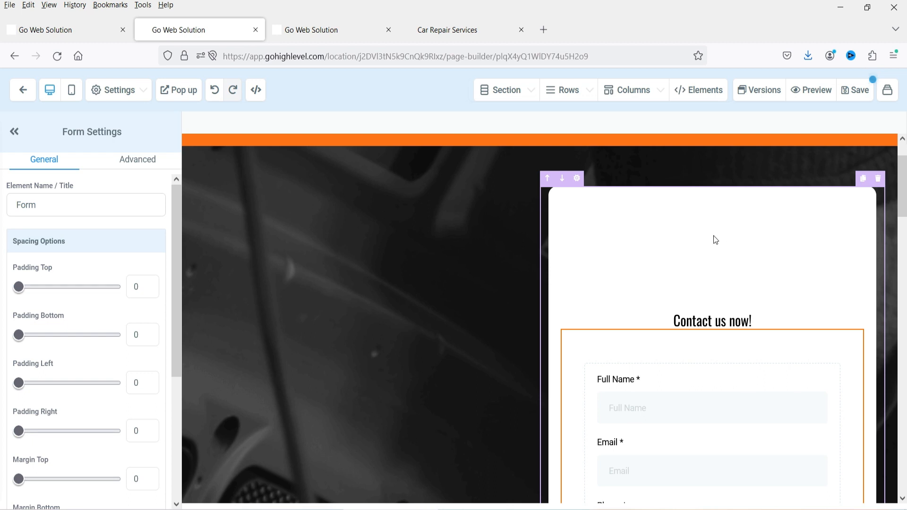
# - Adjust the form column's padding, setting its bottom padding to 20
pyautogui.click(578, 180)
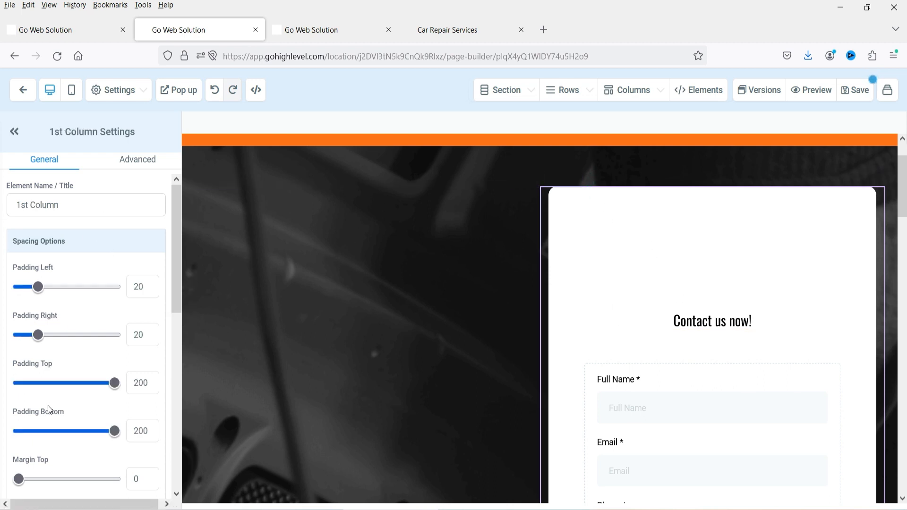
pyautogui.moveTo(114, 383)
pyautogui.mouseDown()
pyautogui.moveTo(52, 383)
pyautogui.moveTo(118, 387)
pyautogui.mouseUp()
pyautogui.write('2')
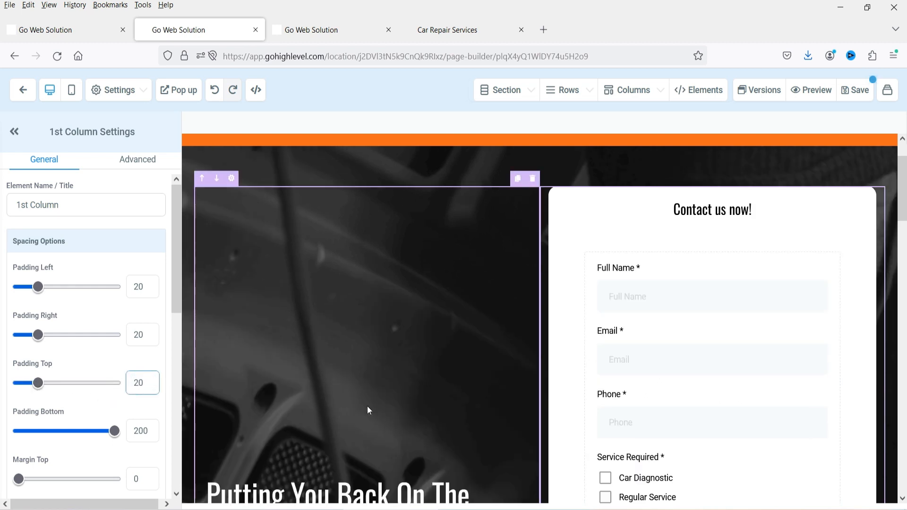
pyautogui.scroll(-5, 758, 363)
pyautogui.scroll(-1, 758, 367)
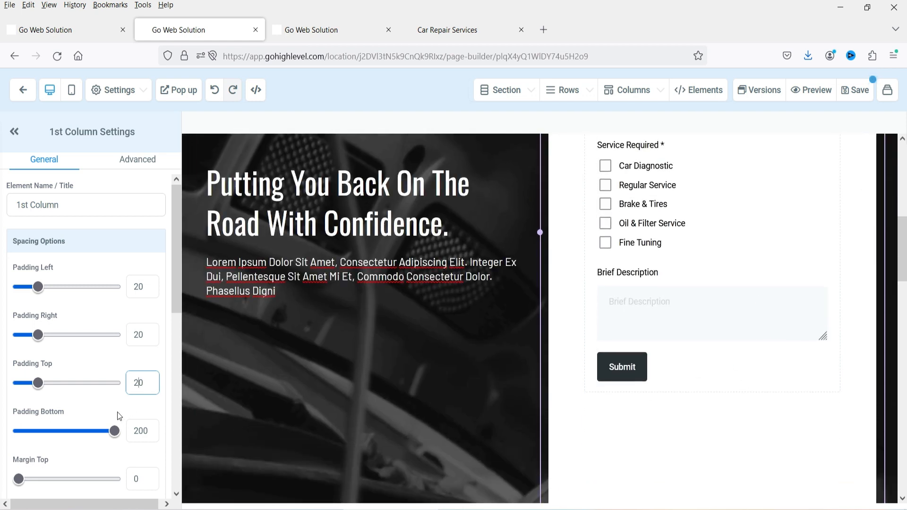
pyautogui.click(142, 430)
pyautogui.press('Delete')
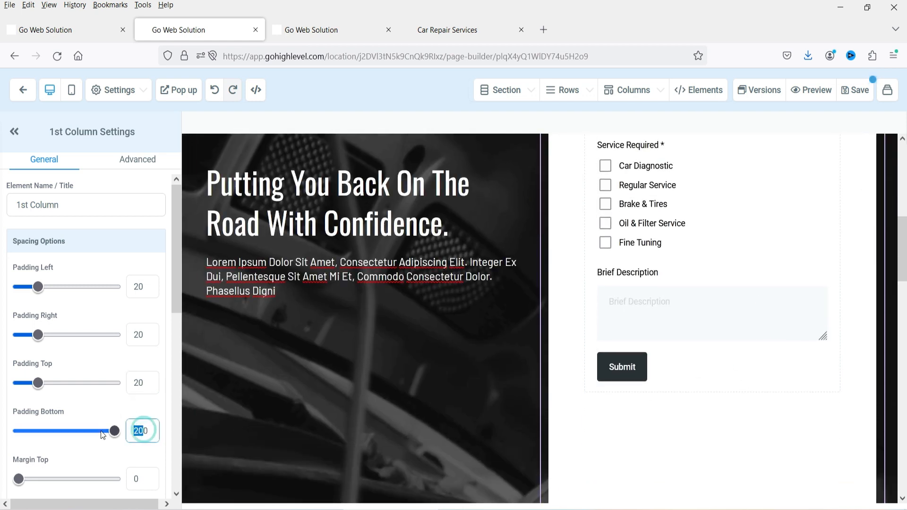
# - Select the whole hero section for spacing edits, then bring up the page's SEO metadata settings
pyautogui.scroll(5, 767, 333)
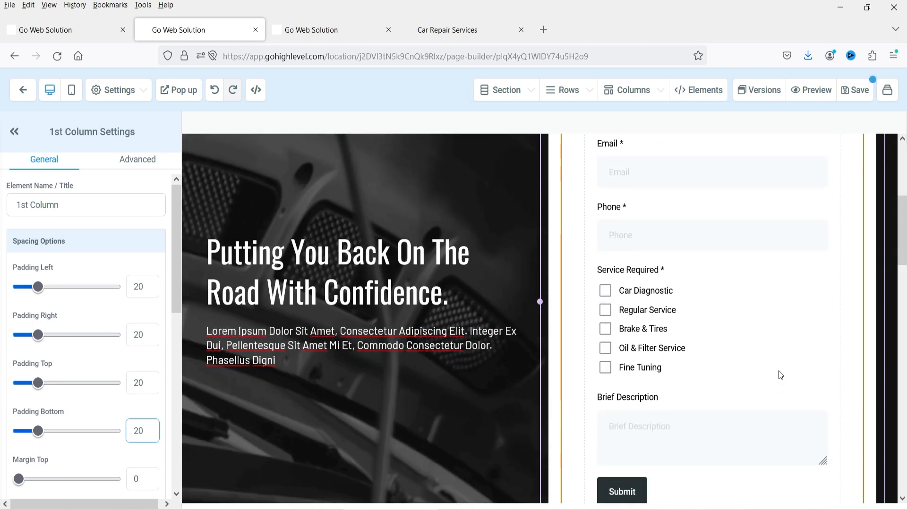
pyautogui.scroll(-5, 766, 333)
pyautogui.scroll(8, 766, 331)
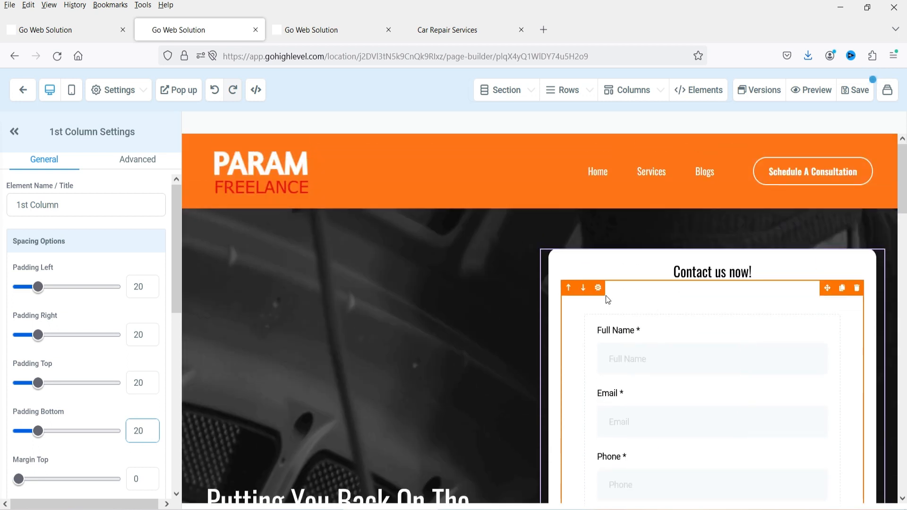
pyautogui.scroll(-9, 495, 275)
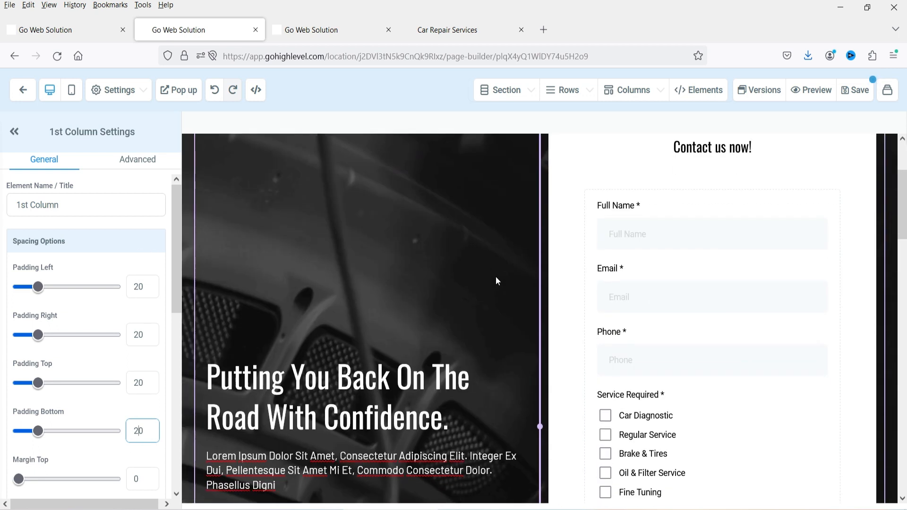
pyautogui.scroll(5, 490, 279)
pyautogui.click(659, 234)
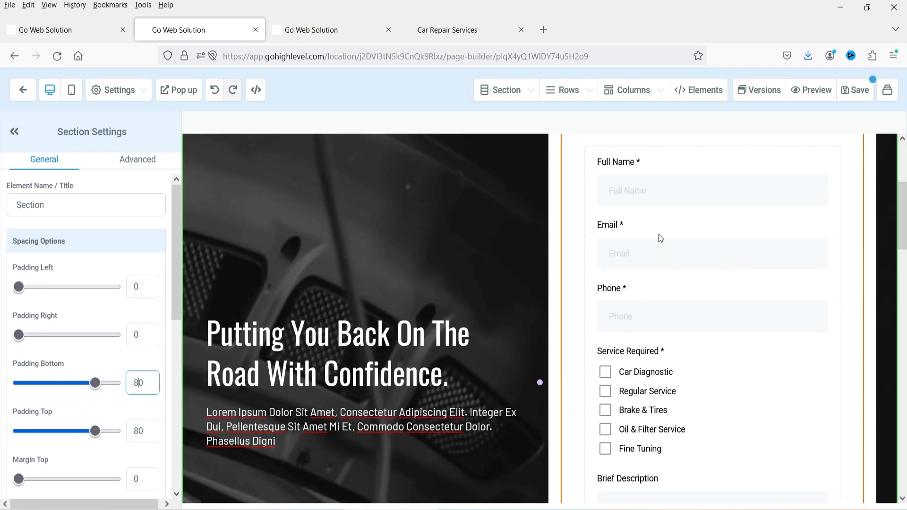
pyautogui.scroll(-6, 659, 234)
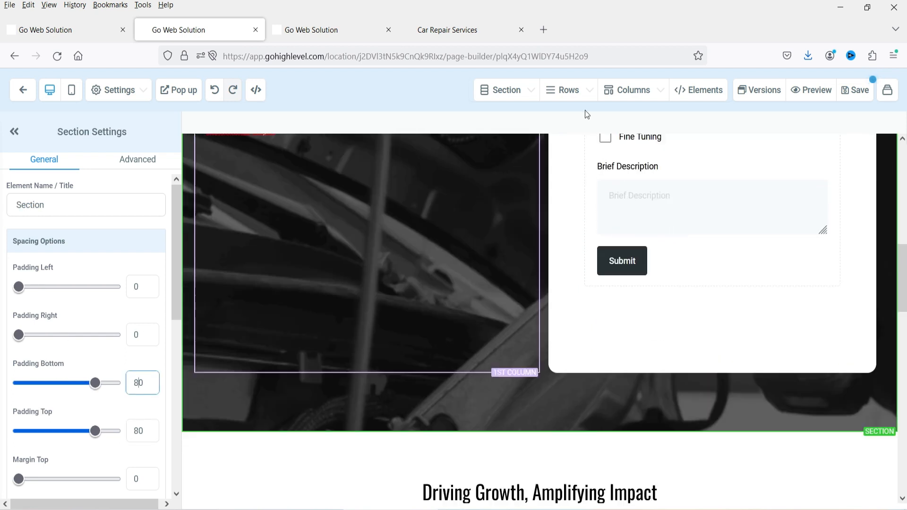
pyautogui.click(856, 91)
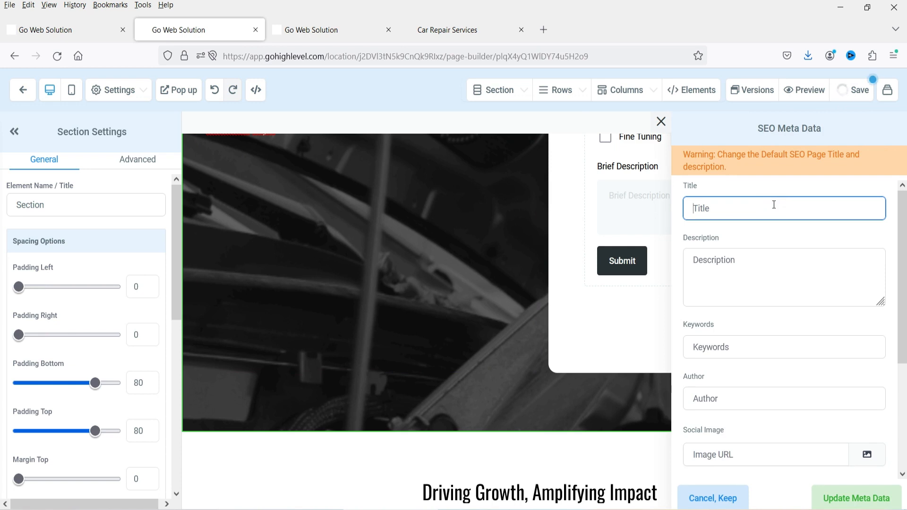
# - Set both the SEO title and description to 'Schedule A Consultation' and update the meta data
pyautogui.write('Schedule A Consultation')
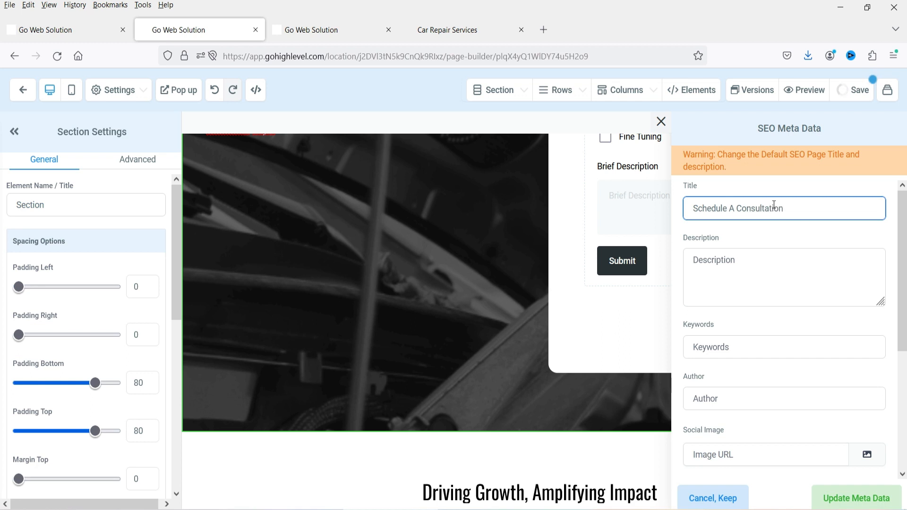
pyautogui.hotkey('ctrl', 'a')
pyautogui.hotkey('ctrl', 'c')
pyautogui.click(721, 269)
pyautogui.hotkey('ctrl', 'v')
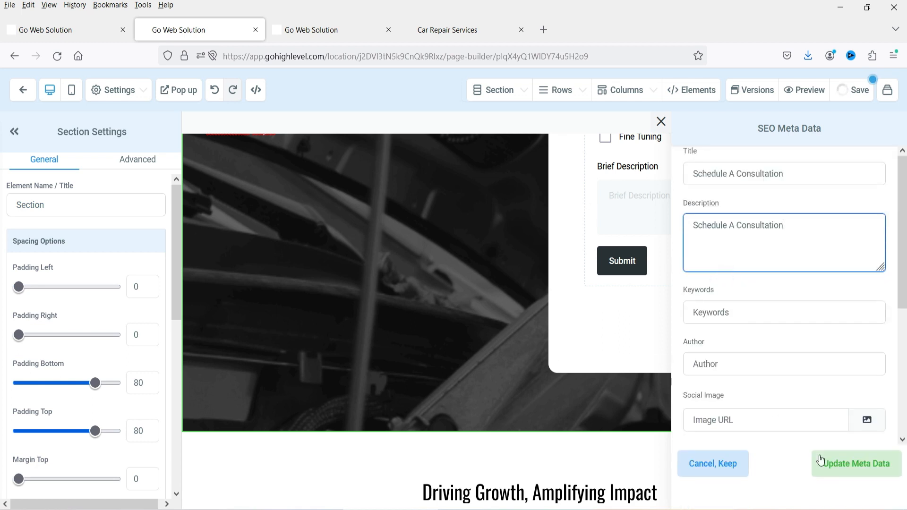
pyautogui.click(851, 472)
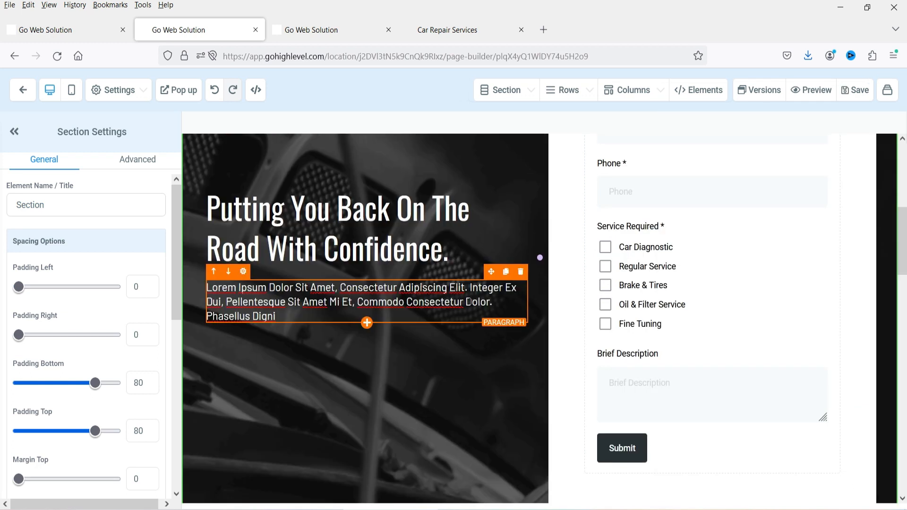
pyautogui.click(456, 30)
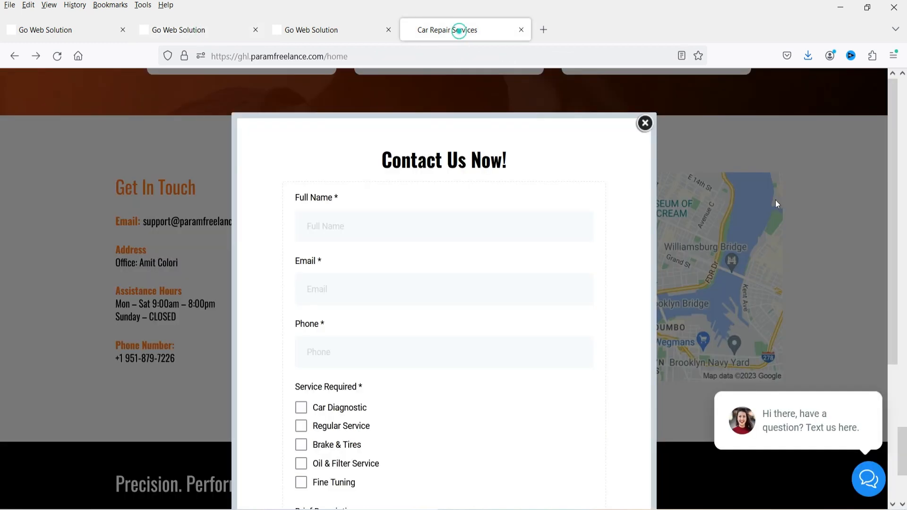
# - Close the popup and check the Contact us now! form on the live Schedule A Consultation page
pyautogui.click(648, 123)
pyautogui.scroll(15, 872, 206)
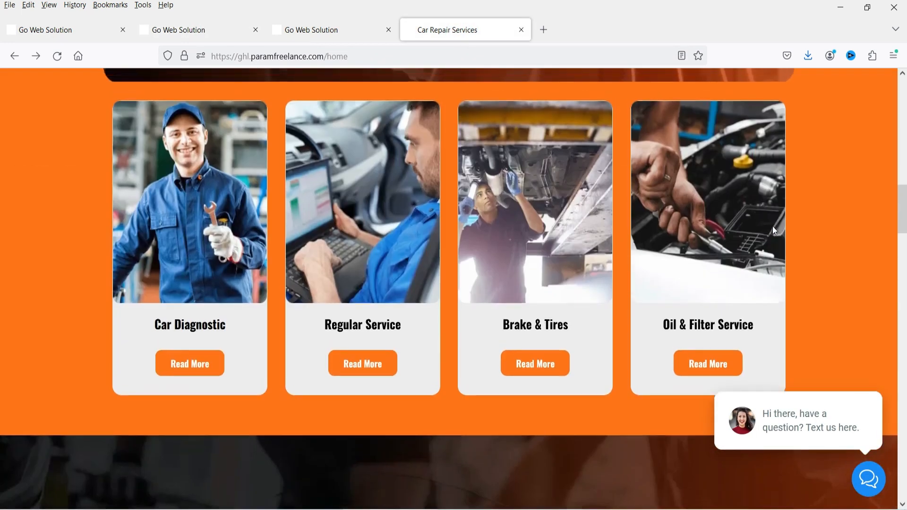
pyautogui.scroll(8, 765, 222)
pyautogui.click(715, 115)
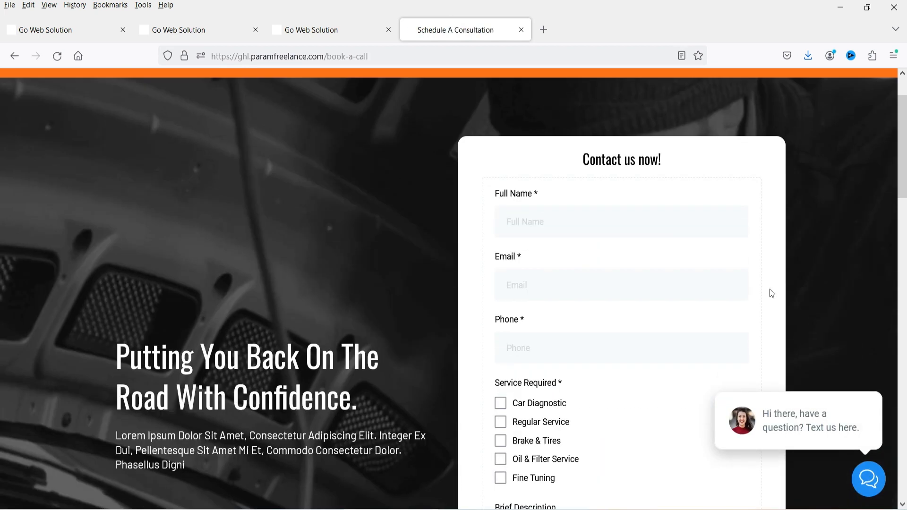
pyautogui.scroll(-8, 612, 241)
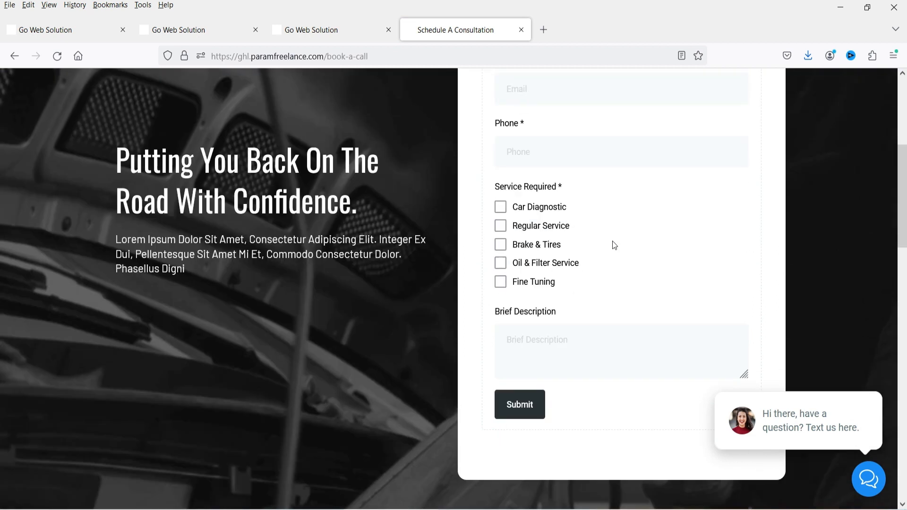
pyautogui.scroll(9, 614, 251)
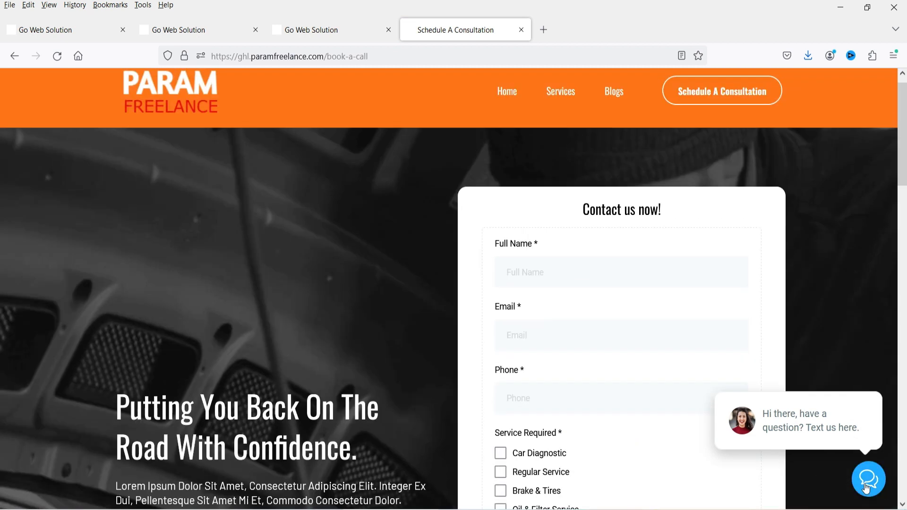
# - Test the site's chat widget, then return to the Car Repair Services page list
pyautogui.click(880, 483)
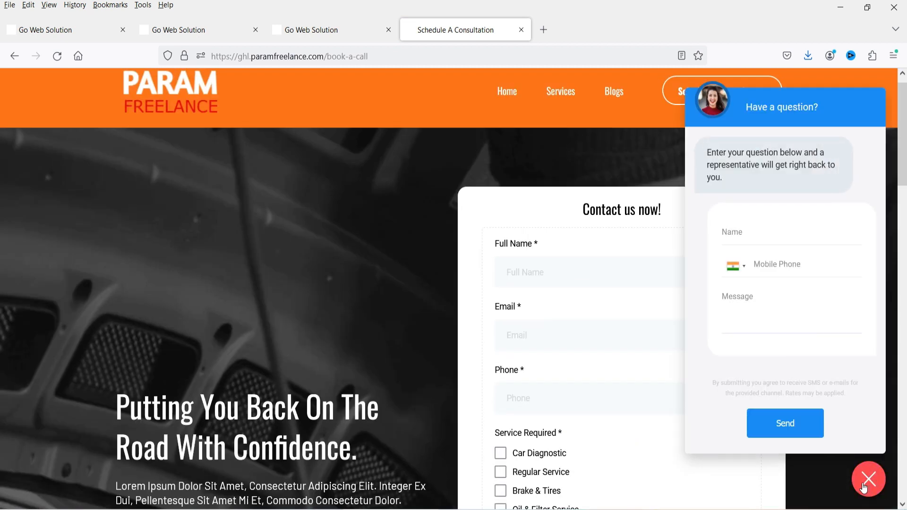
pyautogui.click(863, 488)
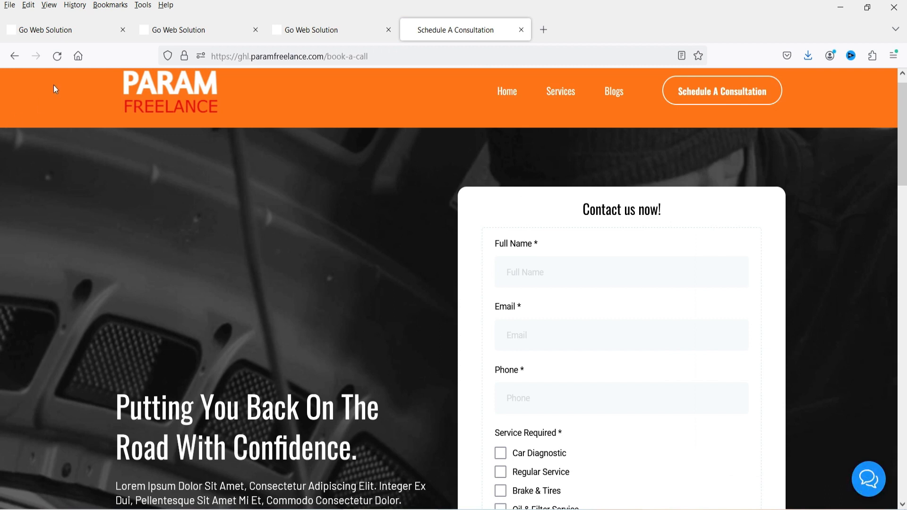
pyautogui.click(46, 29)
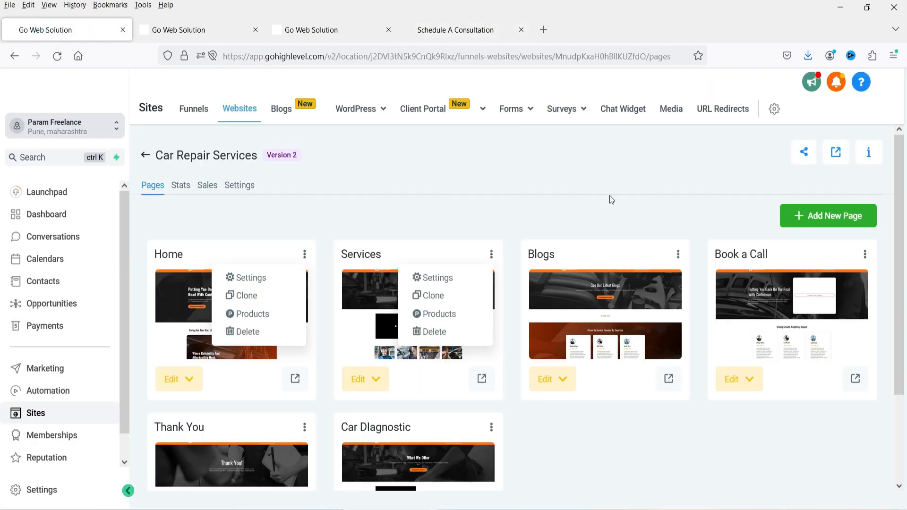
# - Open Contact Form - Workflow and review its Form Submitted trigger filtered to the Car Repair form
pyautogui.click(59, 390)
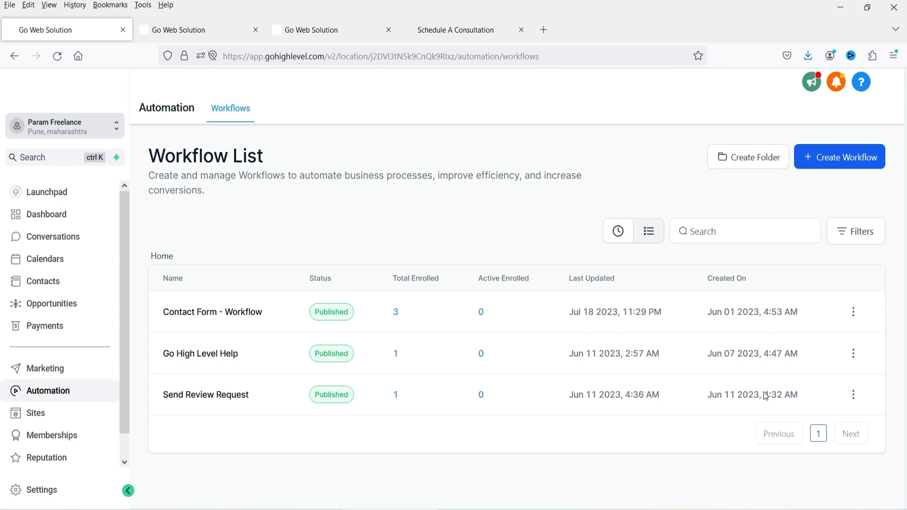
pyautogui.click(198, 313)
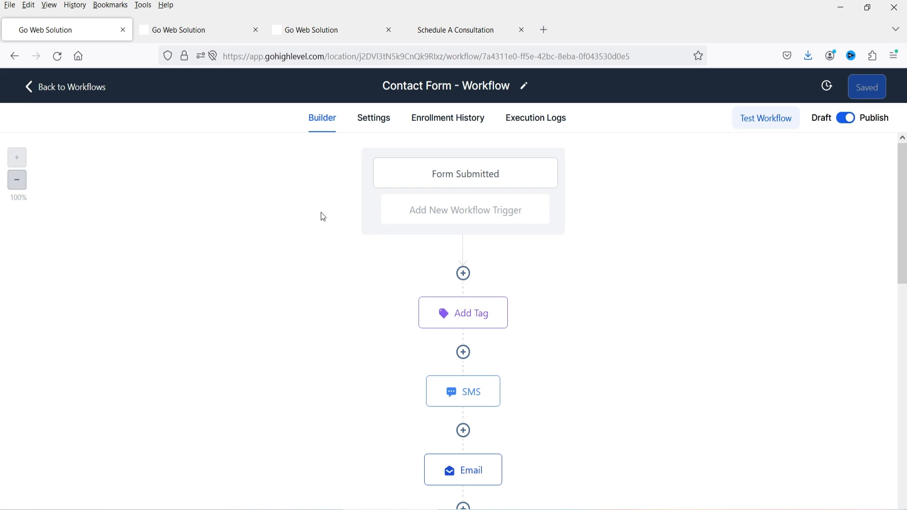
pyautogui.click(463, 175)
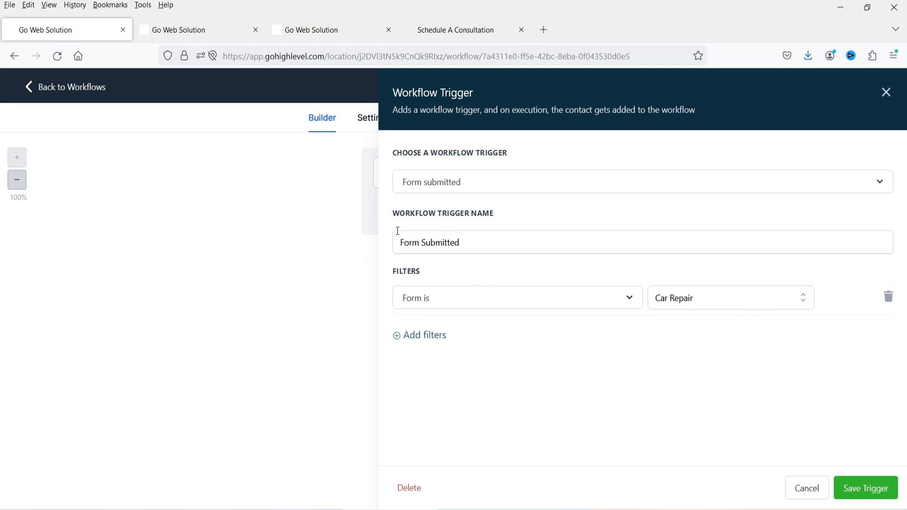
pyautogui.click(806, 489)
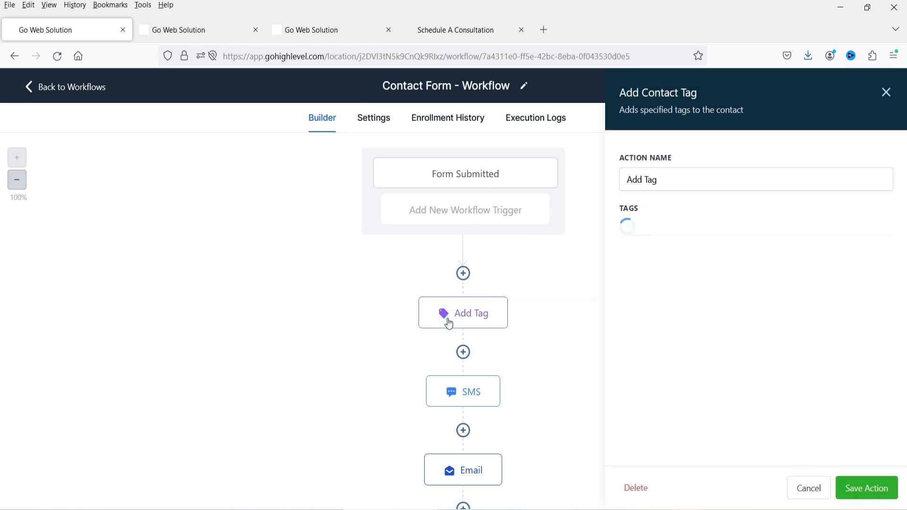
# - Replace the Add Tag step's old tag with the 'contact form' tag
pyautogui.click(691, 232)
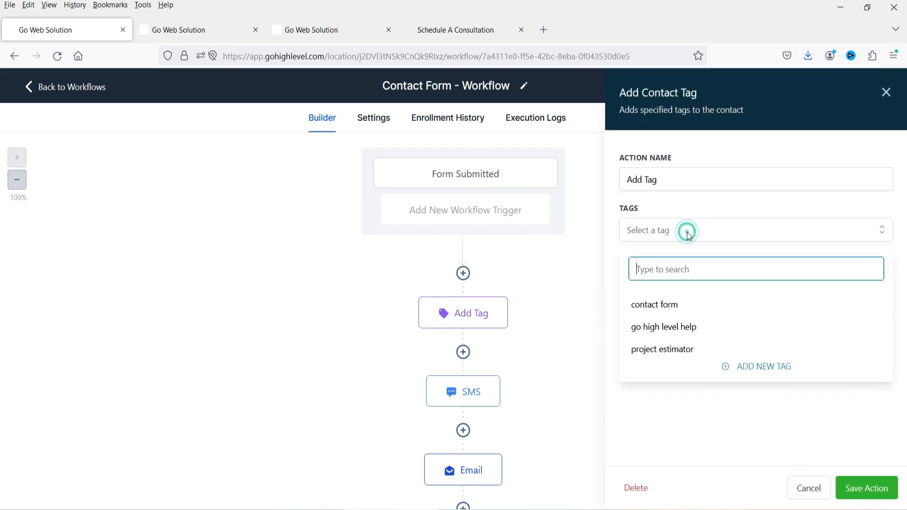
pyautogui.click(664, 310)
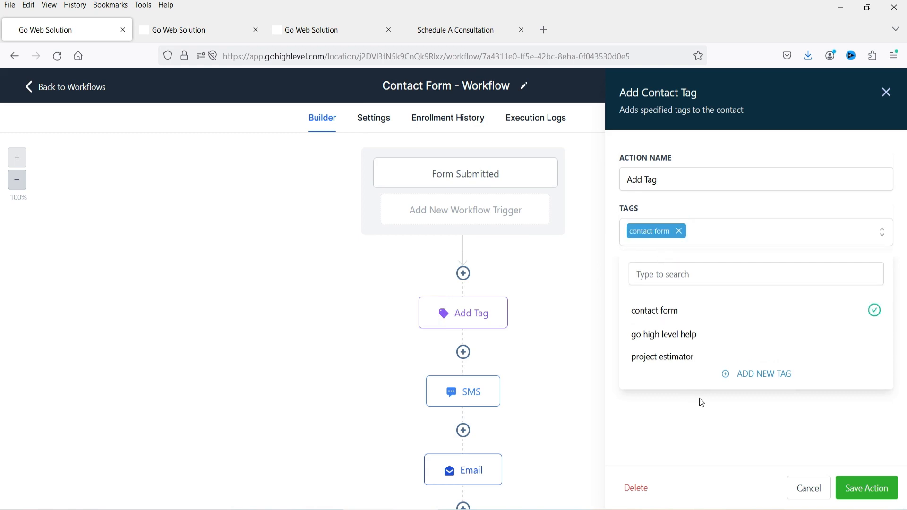
pyautogui.click(706, 434)
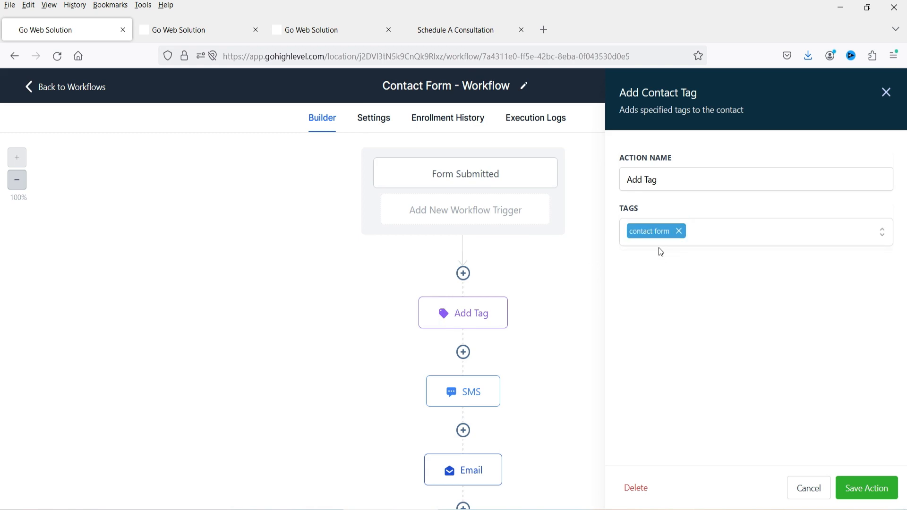
# - Open the SMS step and inspect its thank-you message text
pyautogui.click(478, 398)
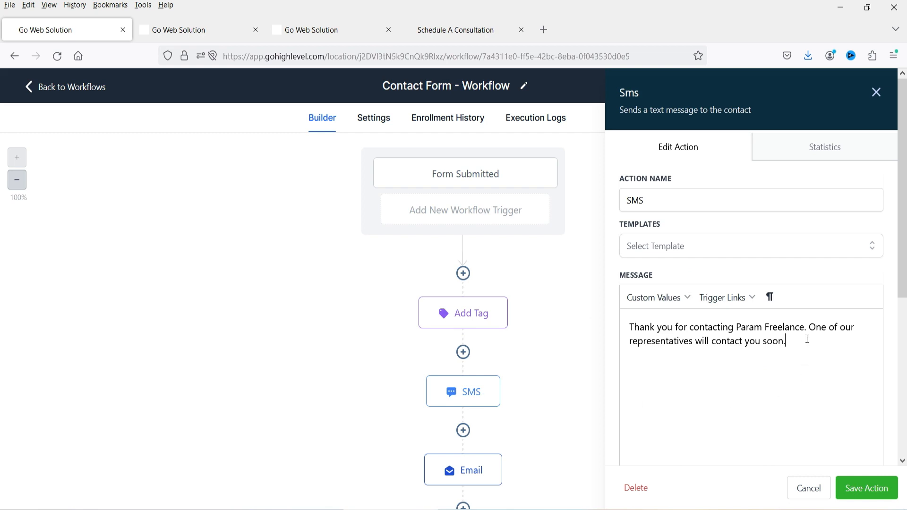
pyautogui.moveTo(808, 343); pyautogui.dragTo(632, 322)
pyautogui.click(735, 368)
# - Open the Email step and review its body, including the business name placeholder
pyautogui.scroll(-2, 478, 324)
pyautogui.click(452, 391)
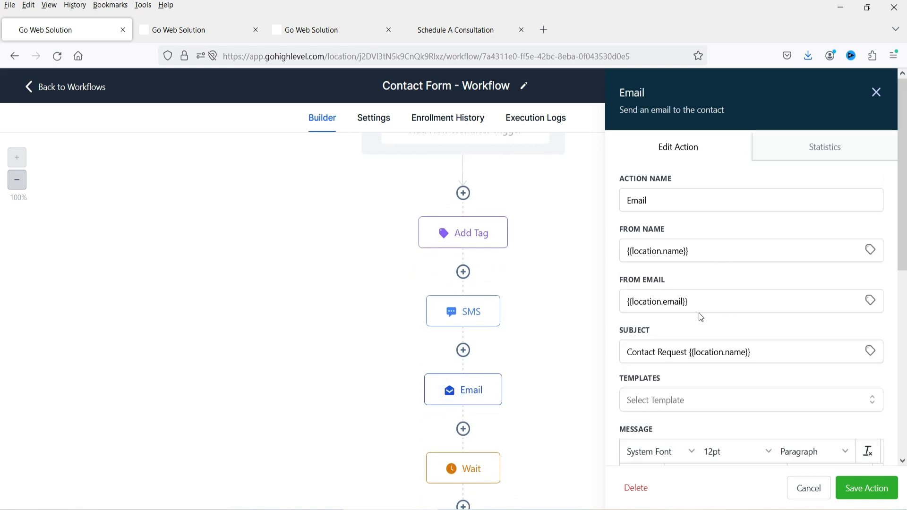
pyautogui.scroll(-2, 739, 289)
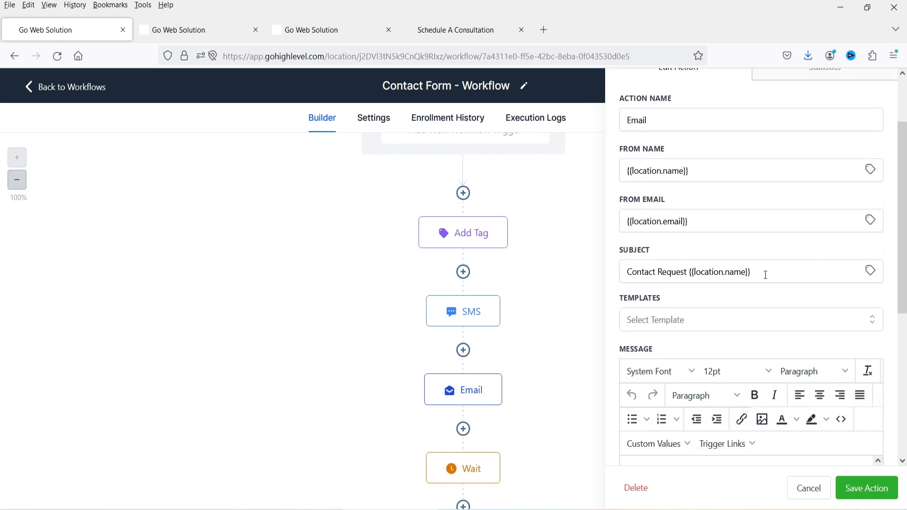
pyautogui.scroll(-5, 757, 273)
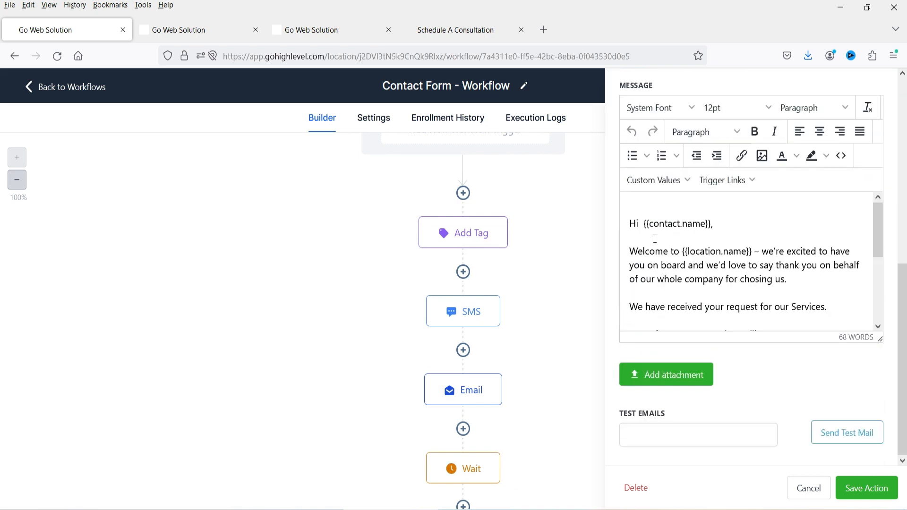
pyautogui.click(695, 243)
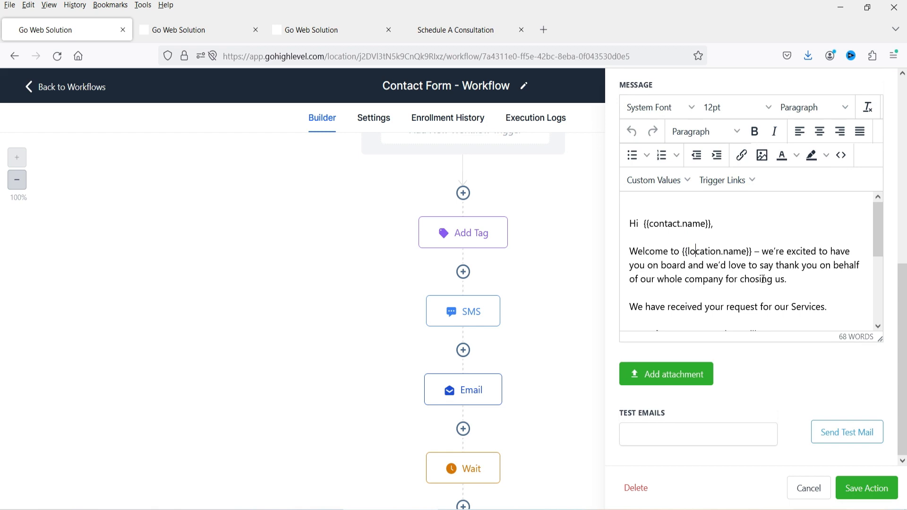
pyautogui.scroll(-3, 764, 279)
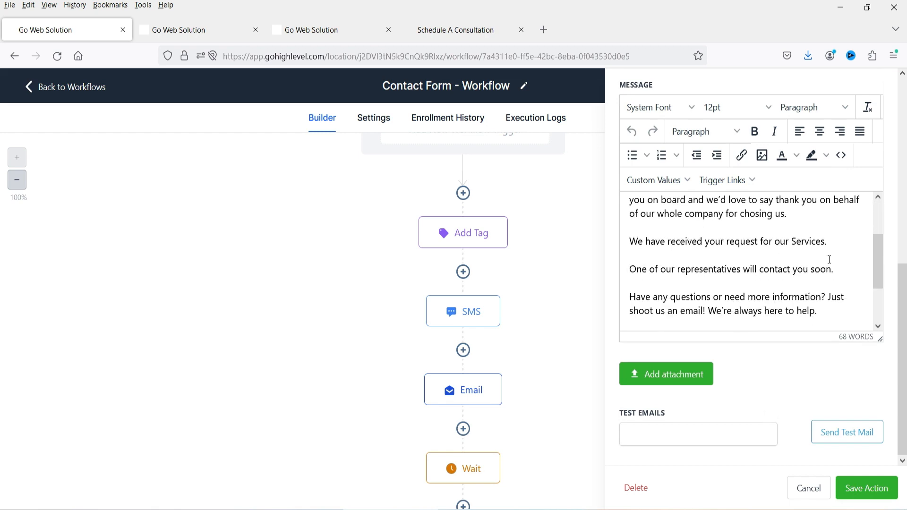
# - Check the representative-will-call line and signature, then open the first Wait step's 1-minute delay
pyautogui.moveTo(631, 269); pyautogui.dragTo(833, 269)
pyautogui.click(802, 256)
pyautogui.scroll(-3, 806, 253)
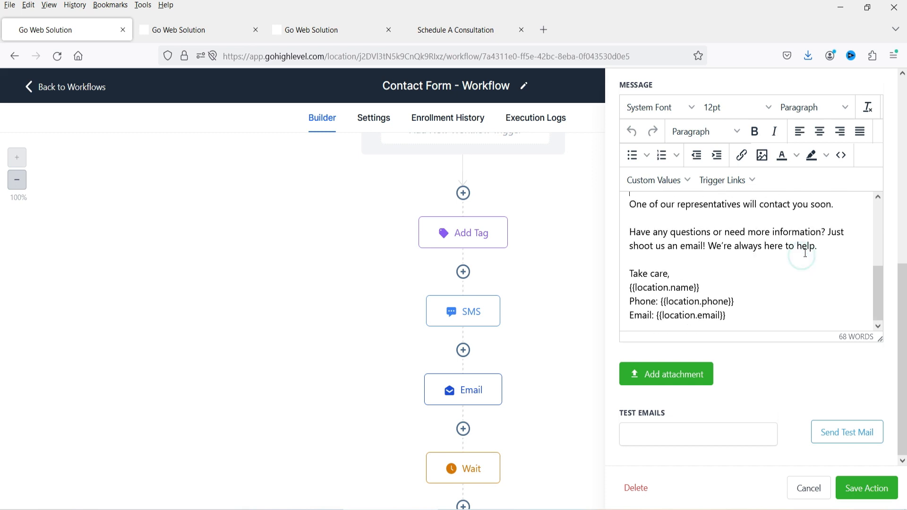
pyautogui.click(727, 315)
pyautogui.tripleClick(726, 312)
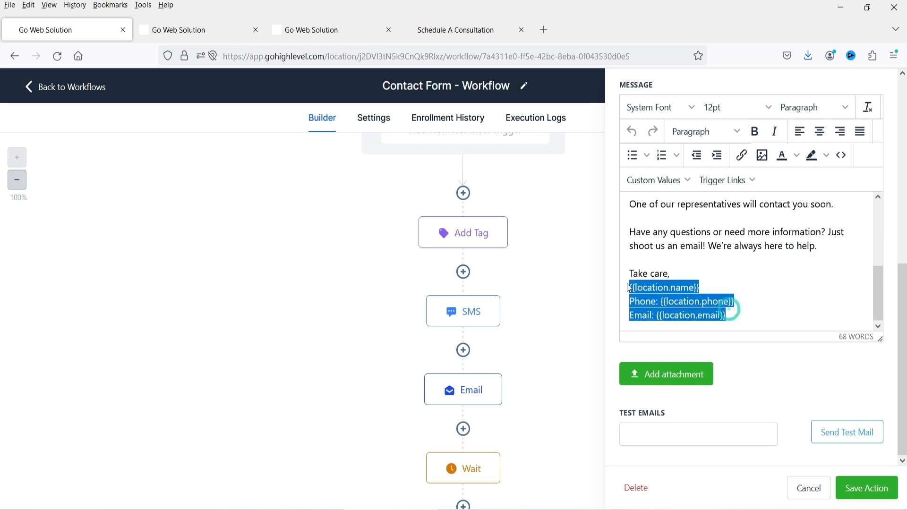
pyautogui.click(753, 277)
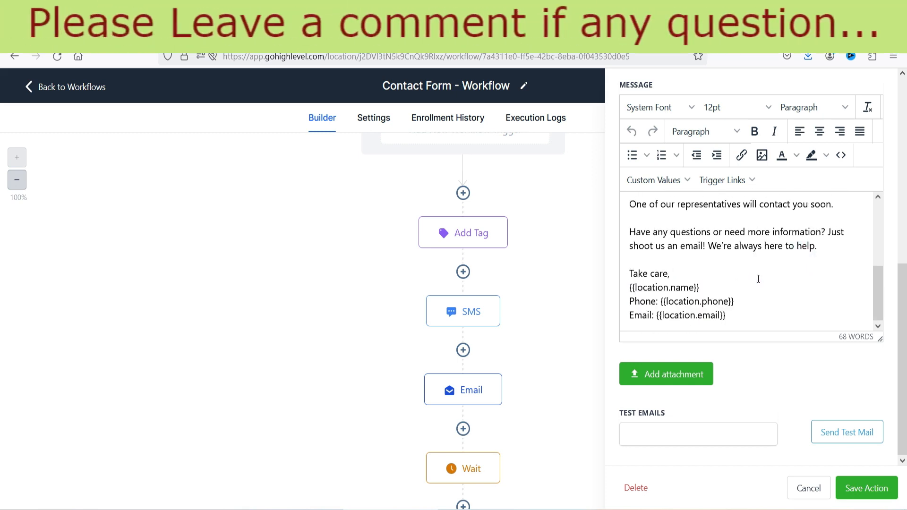
pyautogui.scroll(-2, 530, 276)
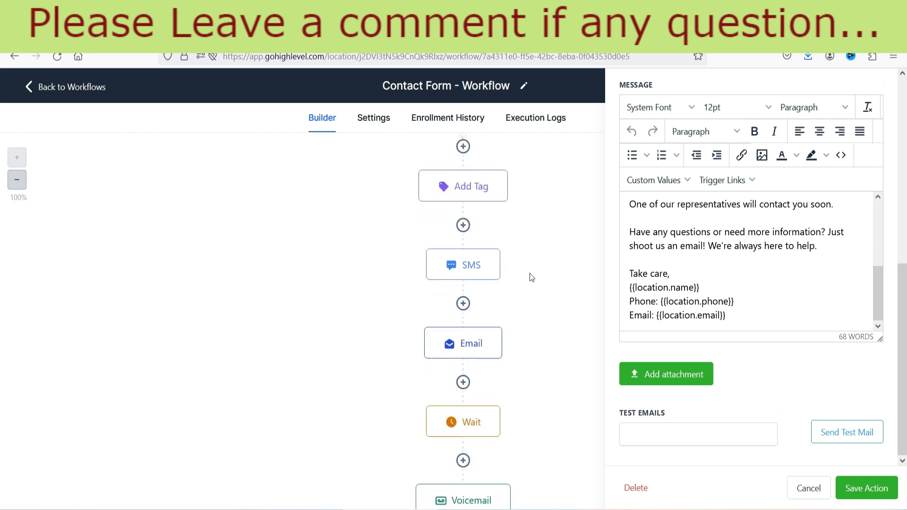
pyautogui.click(468, 385)
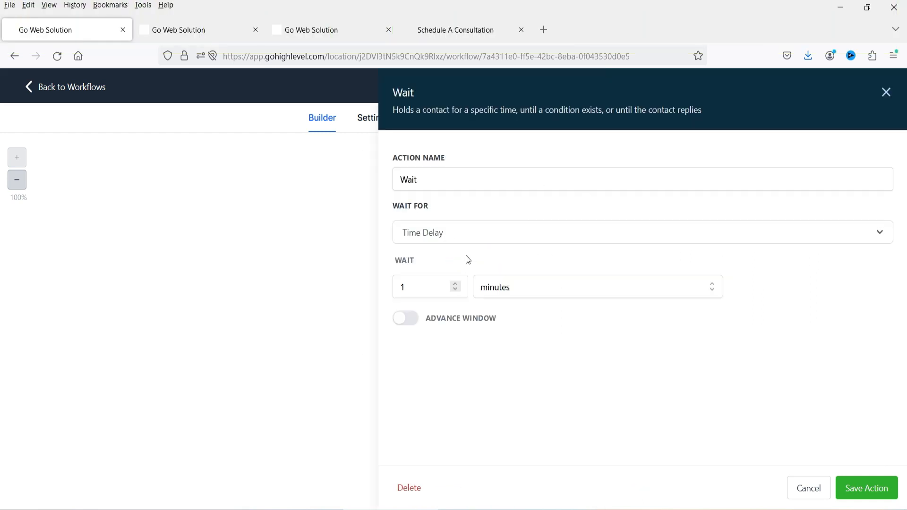
# - Close the Wait settings and play the Voicemail step's recorded message
pyautogui.click(886, 92)
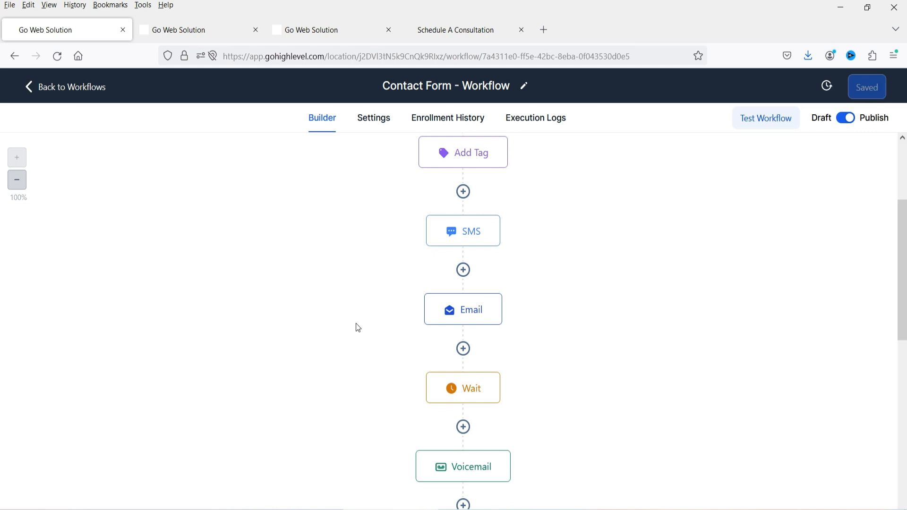
pyautogui.scroll(-6, 345, 312)
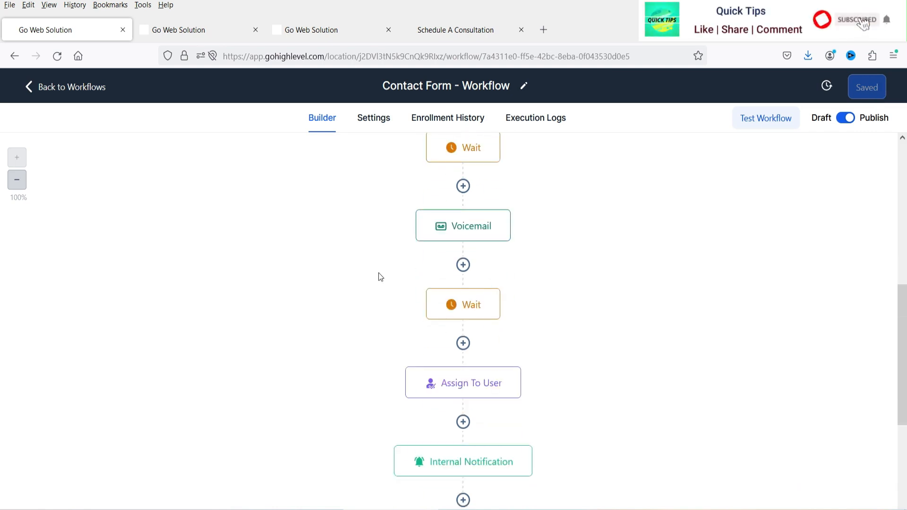
pyautogui.click(471, 227)
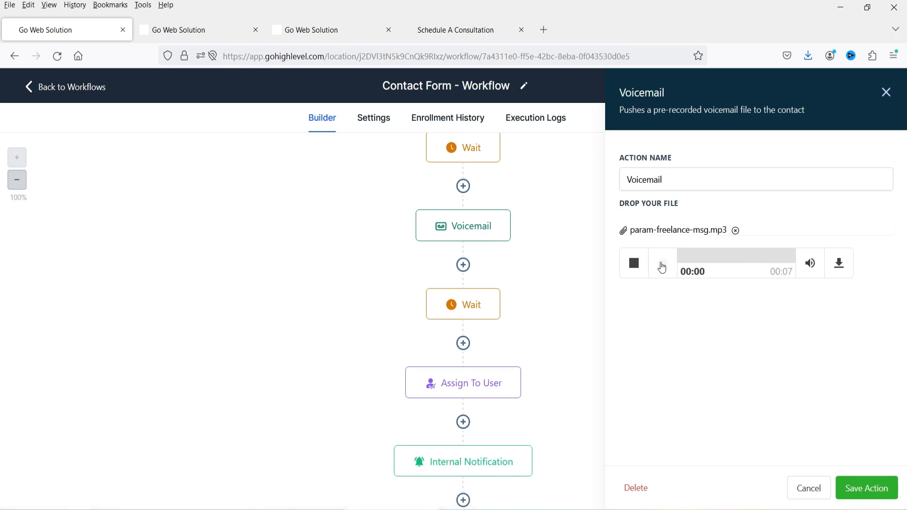
pyautogui.click(663, 263)
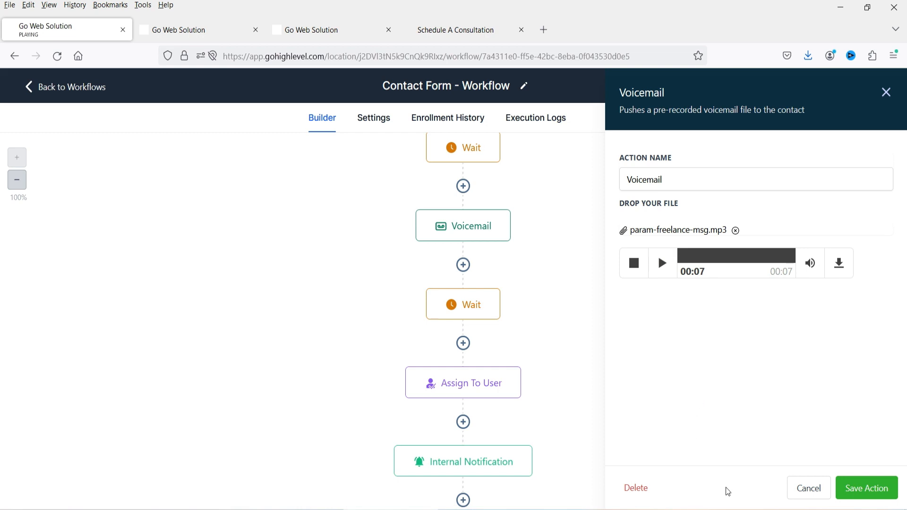
# - Cancel the Voicemail settings and show the Assign To User step's settings
pyautogui.click(808, 491)
pyautogui.scroll(-3, 405, 223)
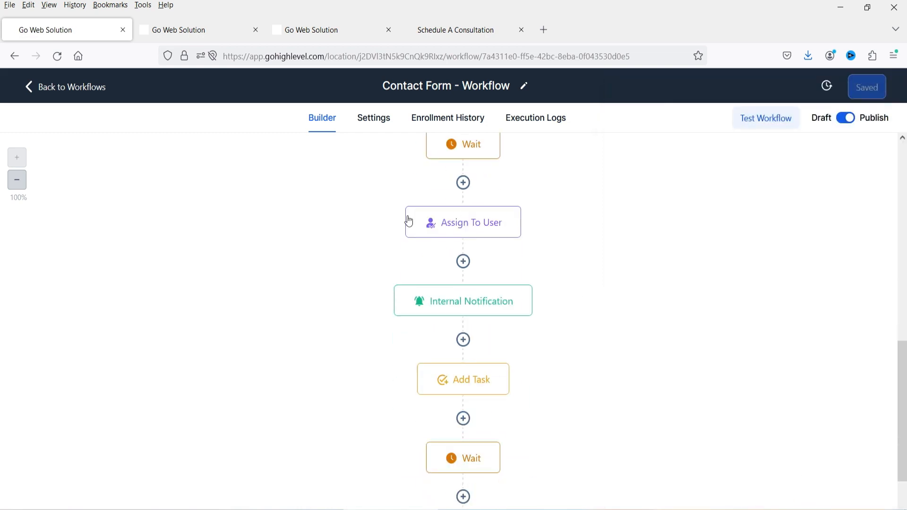
pyautogui.click(427, 223)
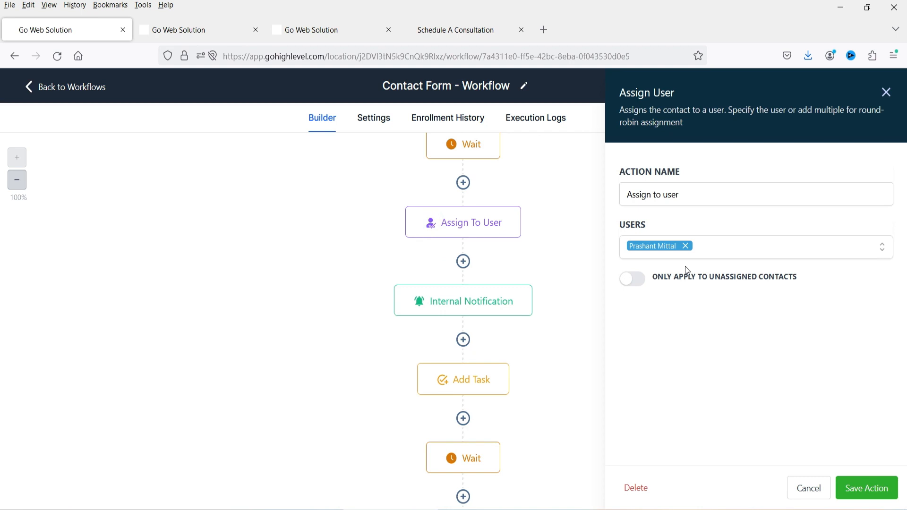
# - Review the Internal Notification step, then the Add Task step's description
pyautogui.click(478, 305)
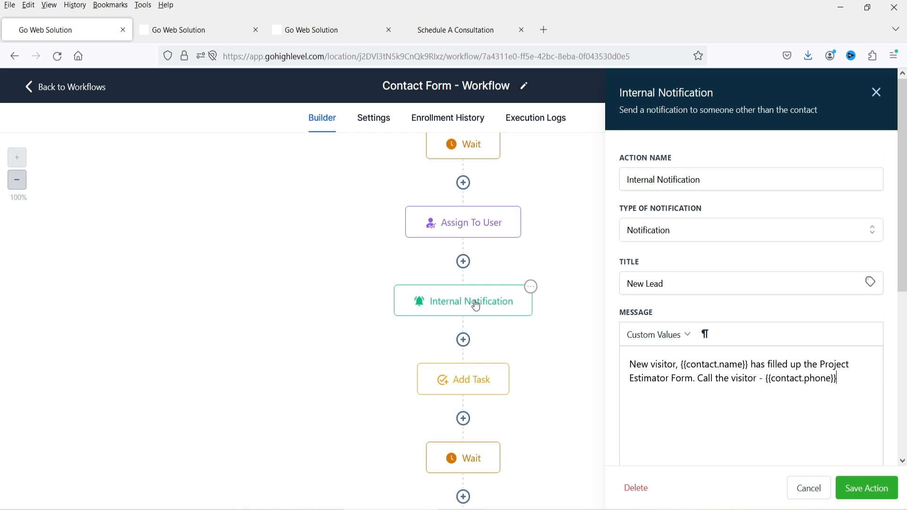
pyautogui.click(446, 376)
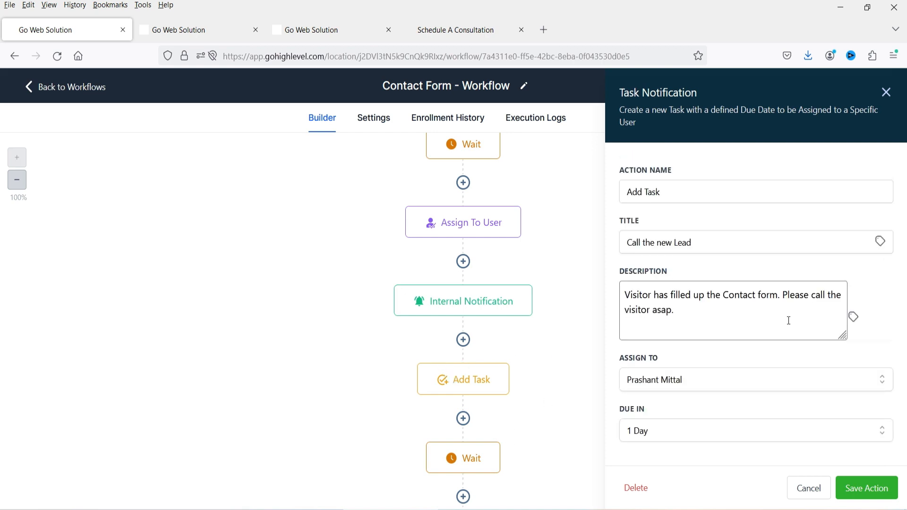
pyautogui.moveTo(721, 326); pyautogui.dragTo(623, 293)
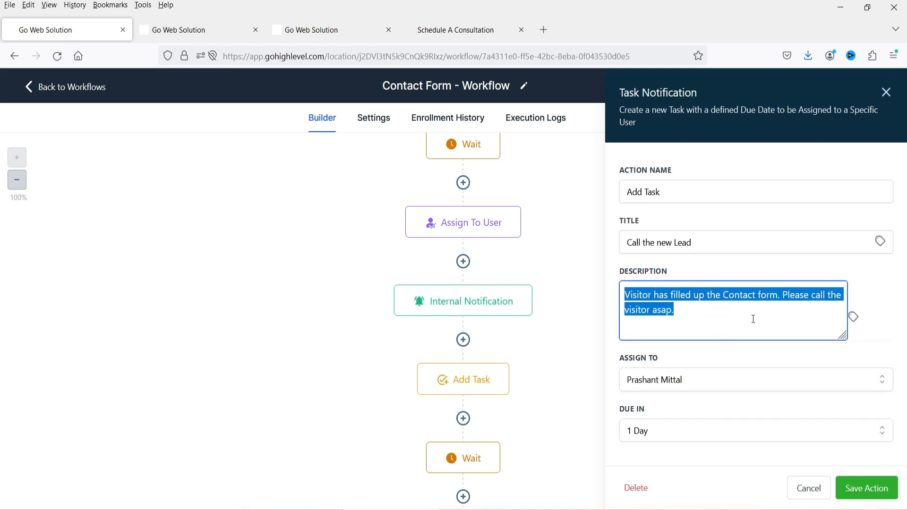
pyautogui.click(705, 318)
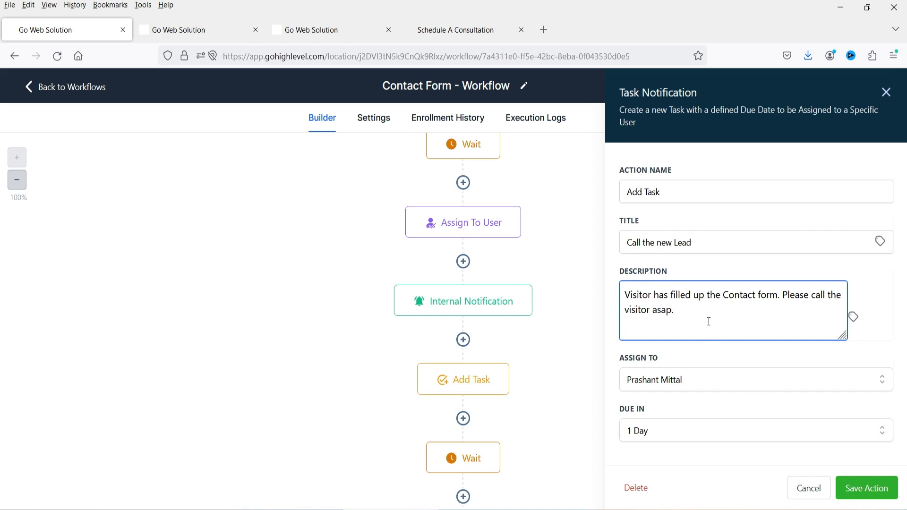
# - Check the second 2-minute Wait step, then close it to show the workflow canvas
pyautogui.scroll(-2, 397, 293)
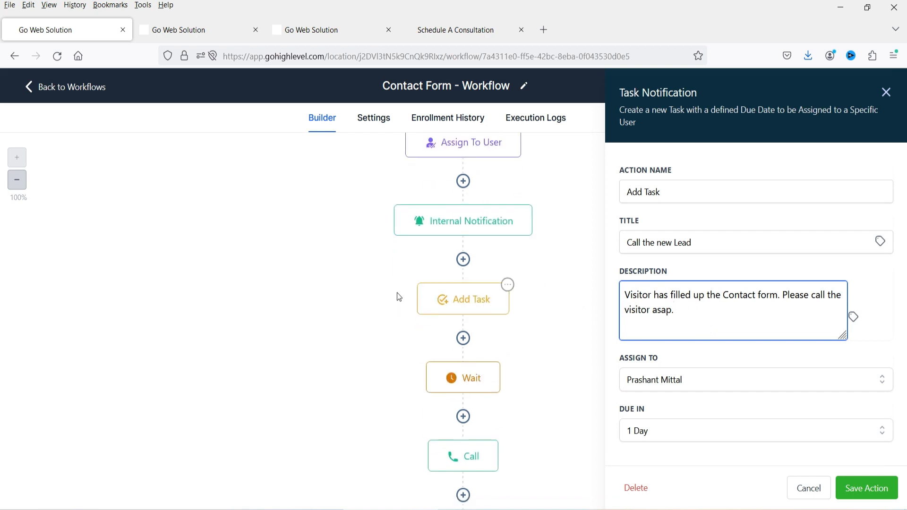
pyautogui.click(456, 378)
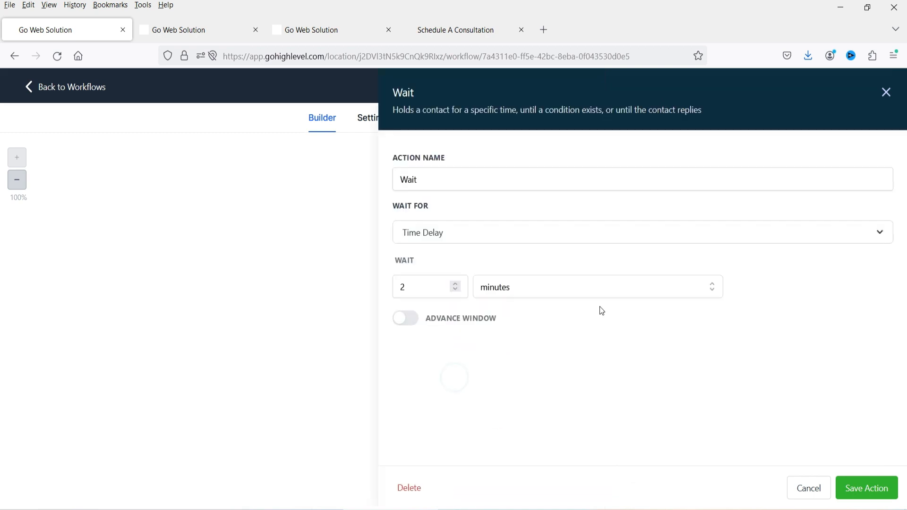
pyautogui.click(887, 94)
pyautogui.scroll(-3, 699, 292)
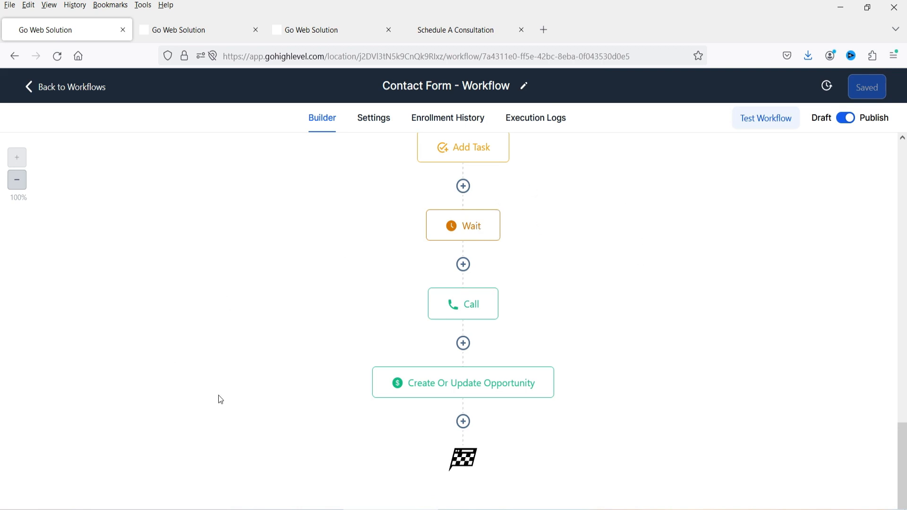
# - Read the Call step's whisper message
pyautogui.click(439, 316)
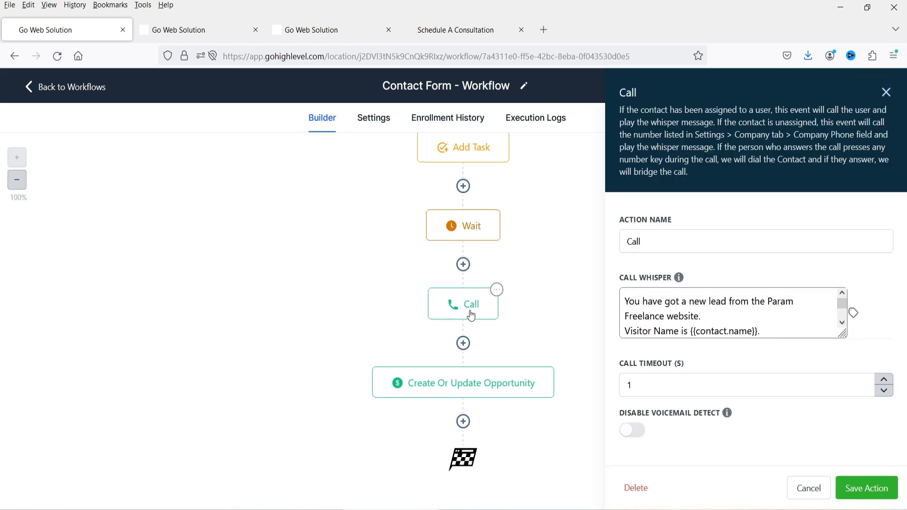
pyautogui.moveTo(719, 316); pyautogui.dragTo(625, 301)
pyautogui.click(752, 311)
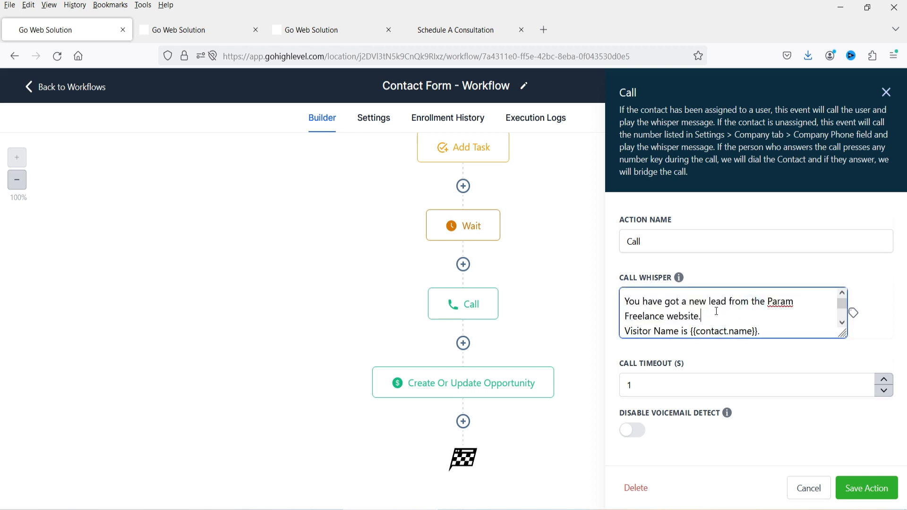
pyautogui.scroll(-1, 663, 299)
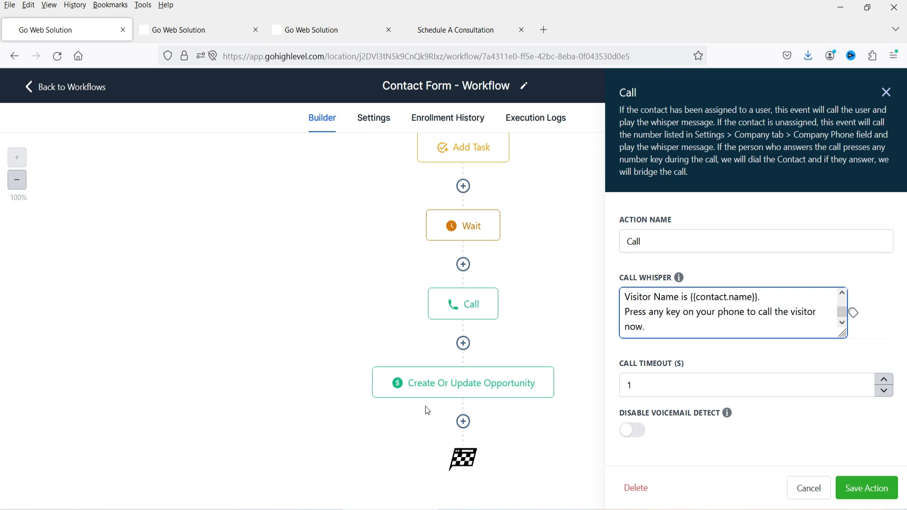
# - Inspect the opportunity step's Sales Pipeline New Lead stage, cancel, and return to Workflows
pyautogui.click(442, 391)
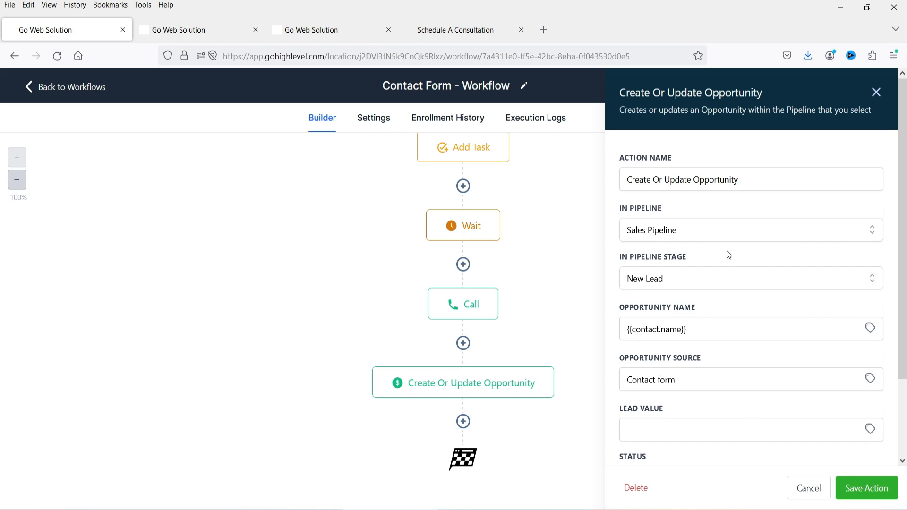
pyautogui.click(731, 280)
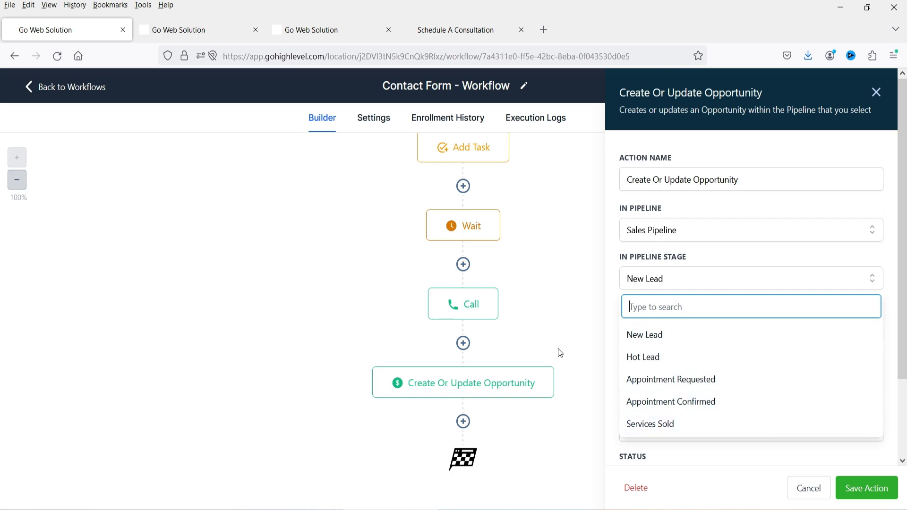
pyautogui.click(568, 331)
pyautogui.scroll(-1, 743, 335)
pyautogui.scroll(-1, 743, 336)
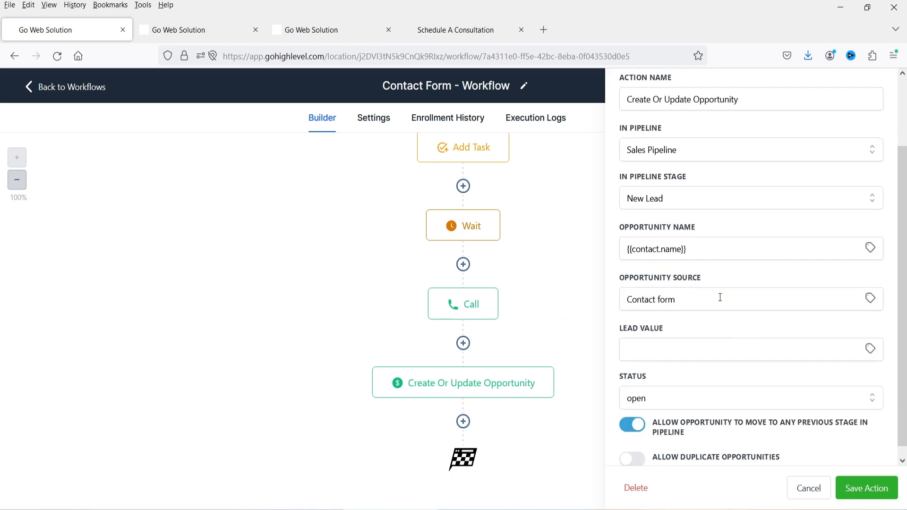
pyautogui.scroll(2, 721, 298)
pyautogui.scroll(-2, 607, 304)
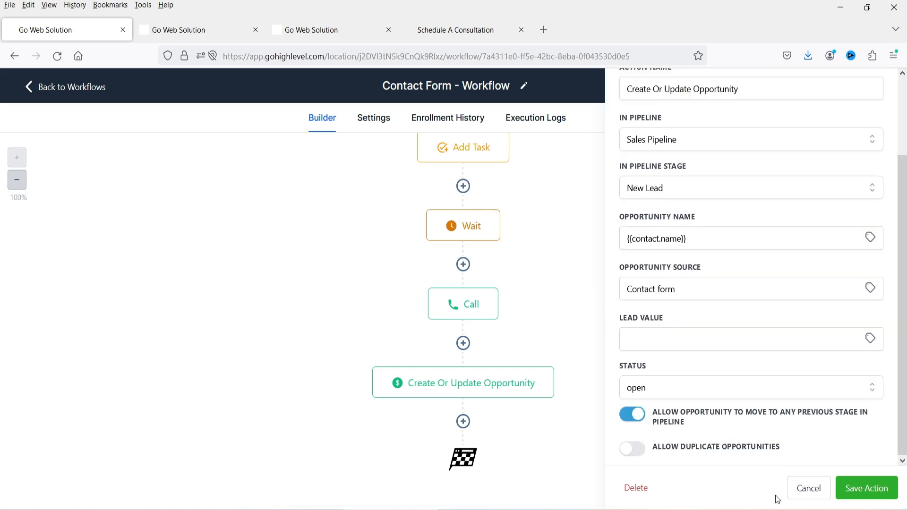
pyautogui.click(803, 490)
pyautogui.click(67, 87)
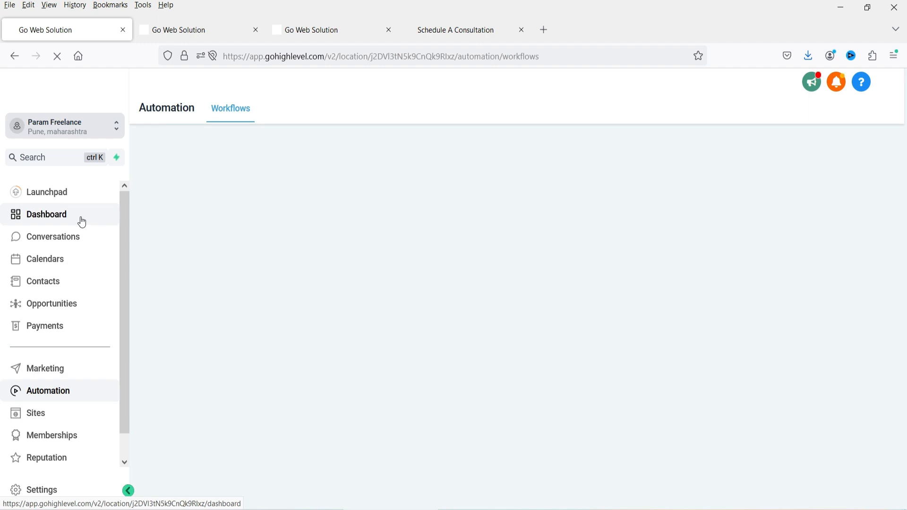
# - Go via Dashboard to Opportunities and scroll the Sales Pipeline to Services Sold
pyautogui.click(82, 222)
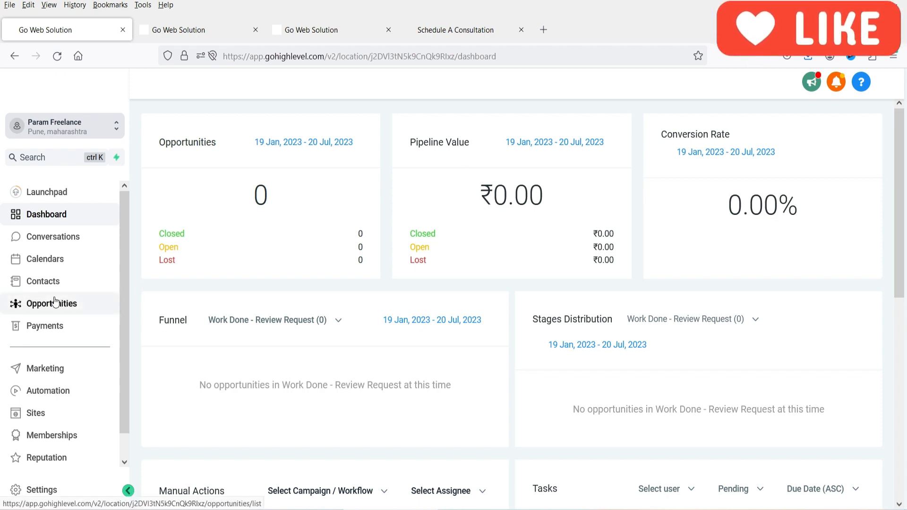
pyautogui.click(90, 302)
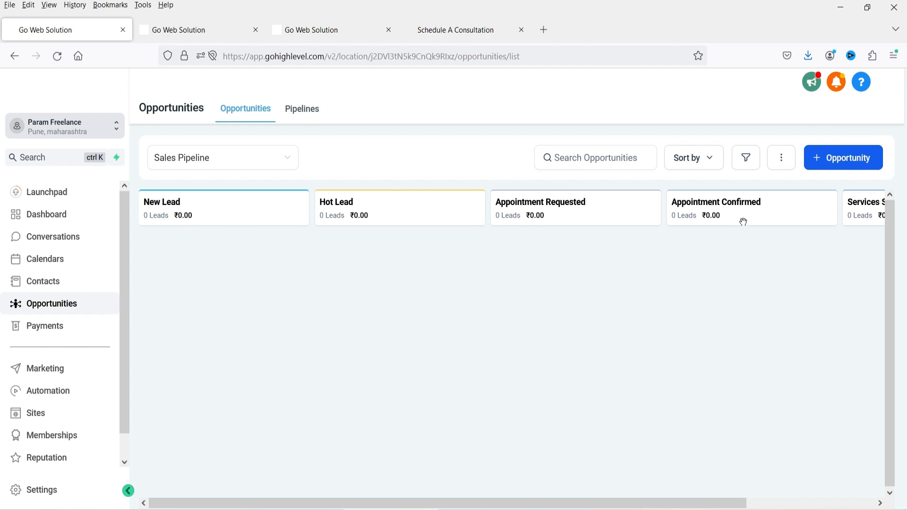
pyautogui.moveTo(569, 504); pyautogui.dragTo(697, 504)
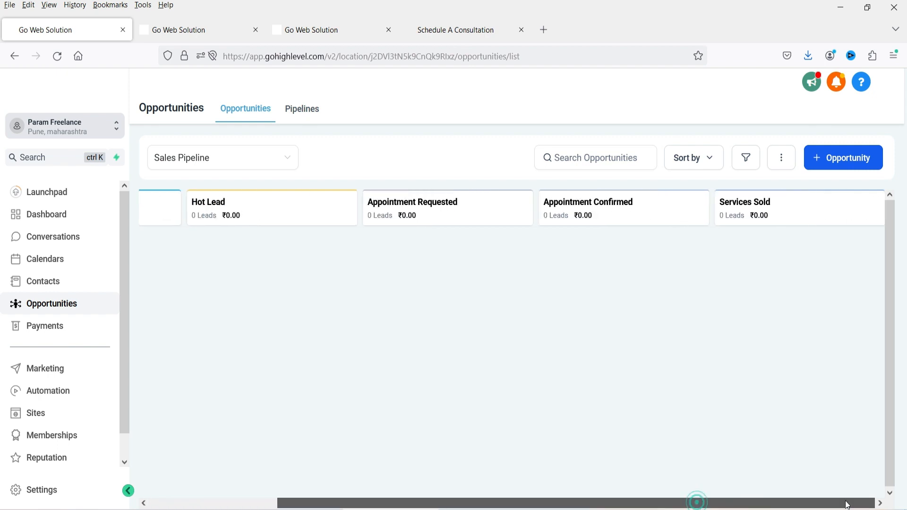